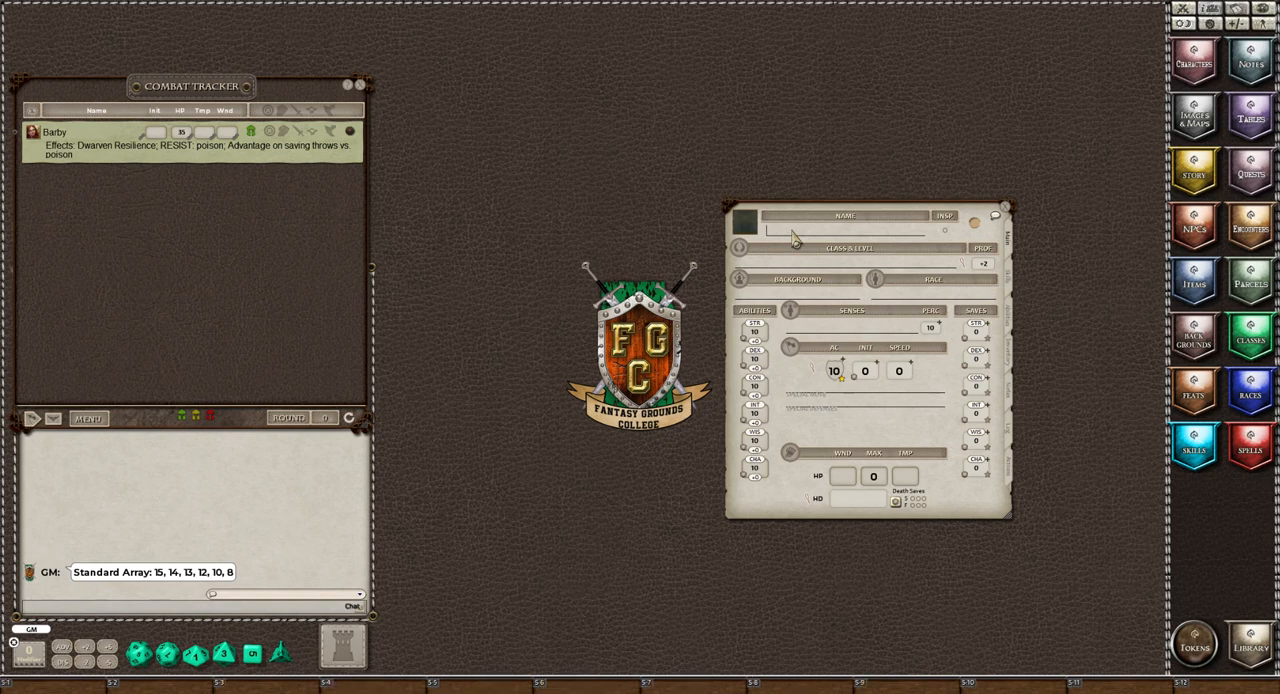
Name the character Akira and assign a grey-and-white portrait from the Dragonborn folder inside DNDSE
type("Akira")
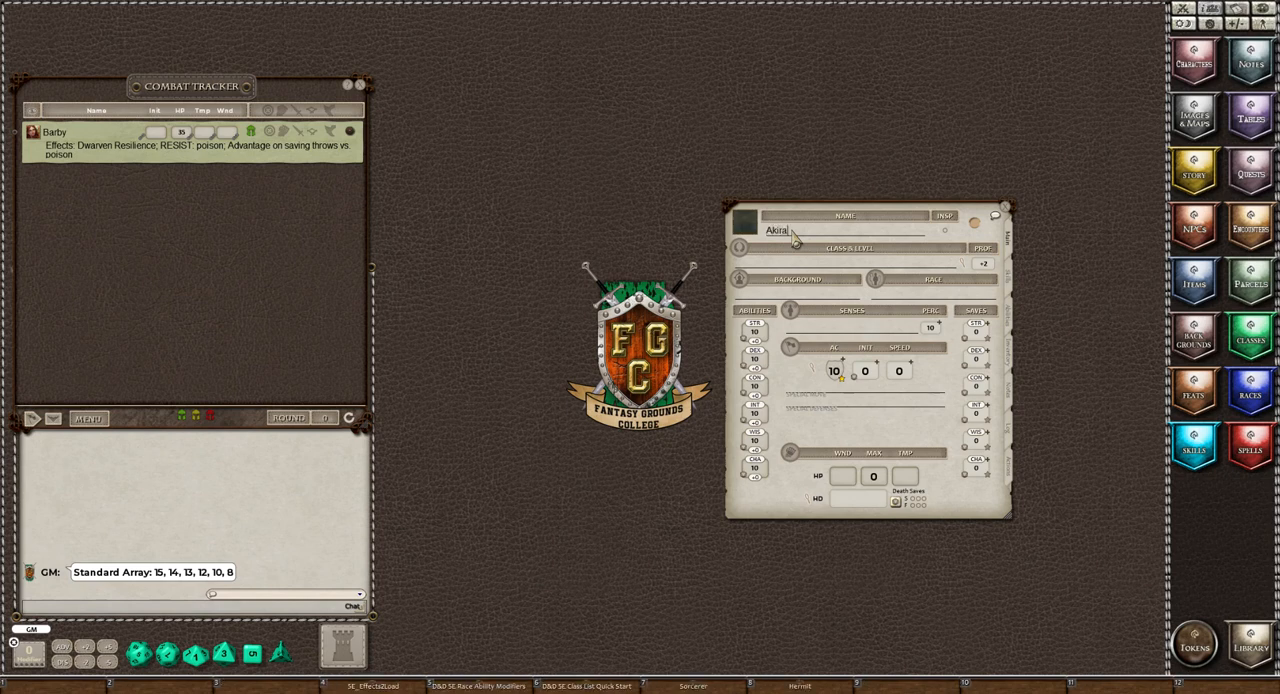
left_click(745, 230)
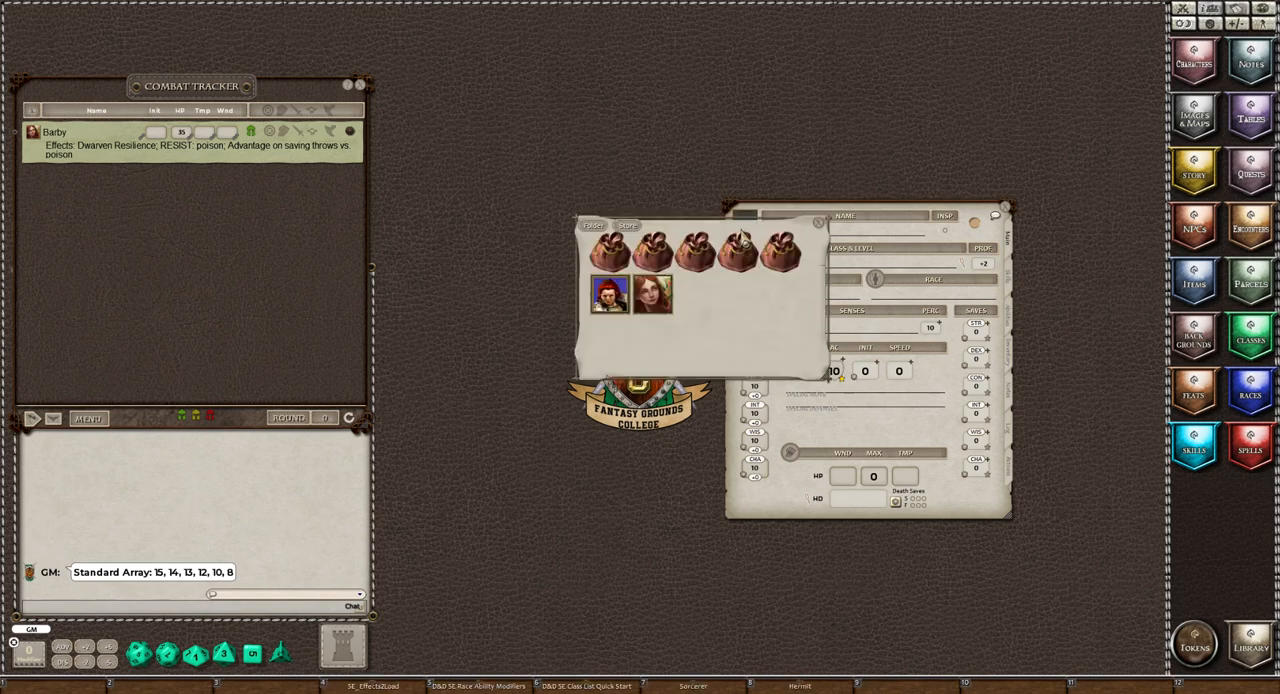
left_click(613, 254)
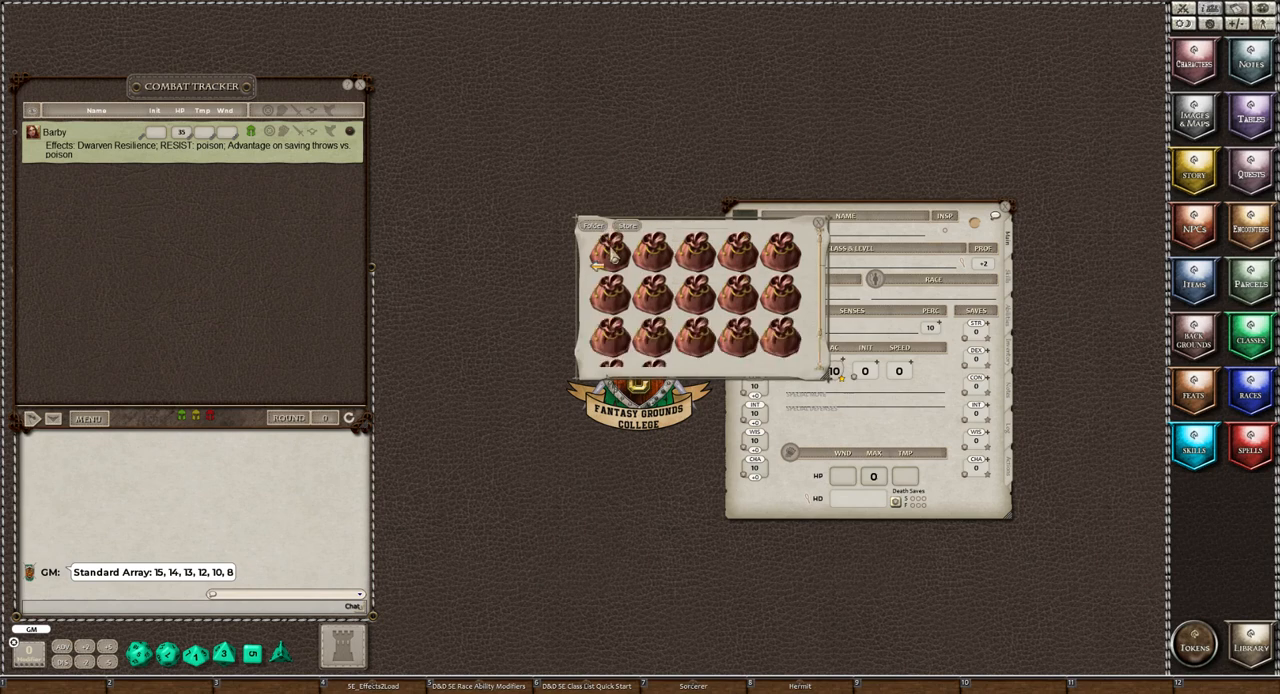
left_click(694, 264)
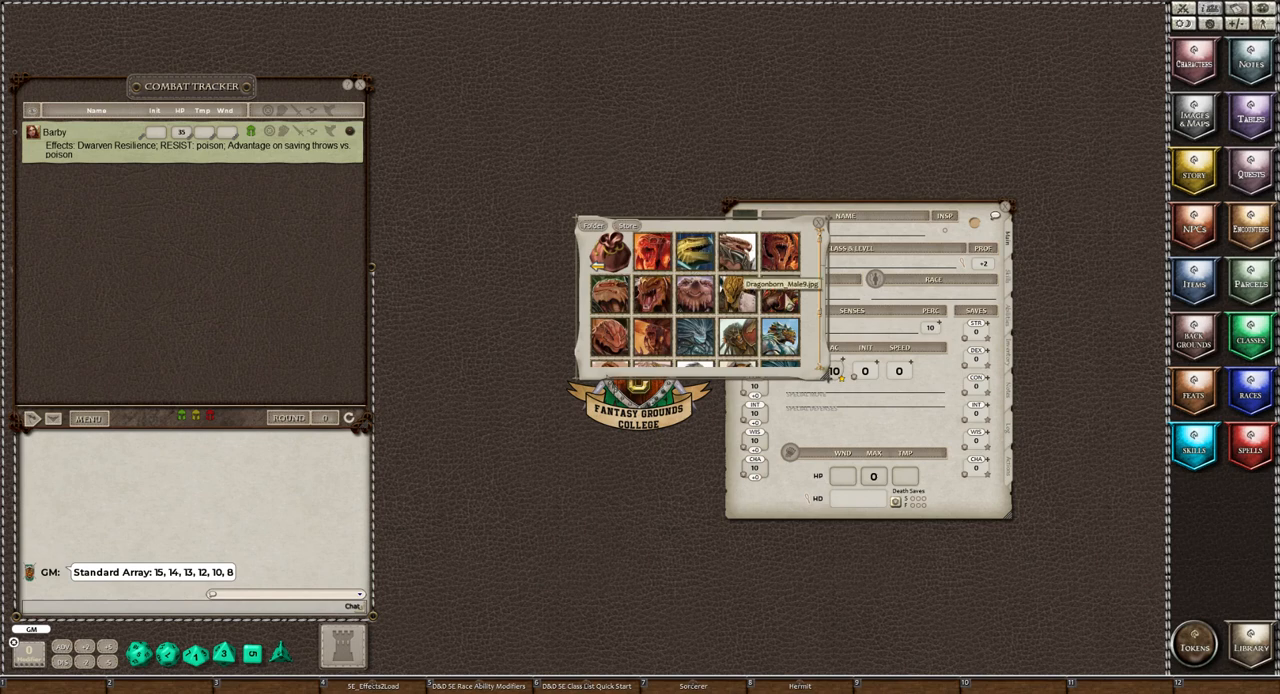
scroll(740, 272, "down", 1)
scroll(790, 307, "down", 1)
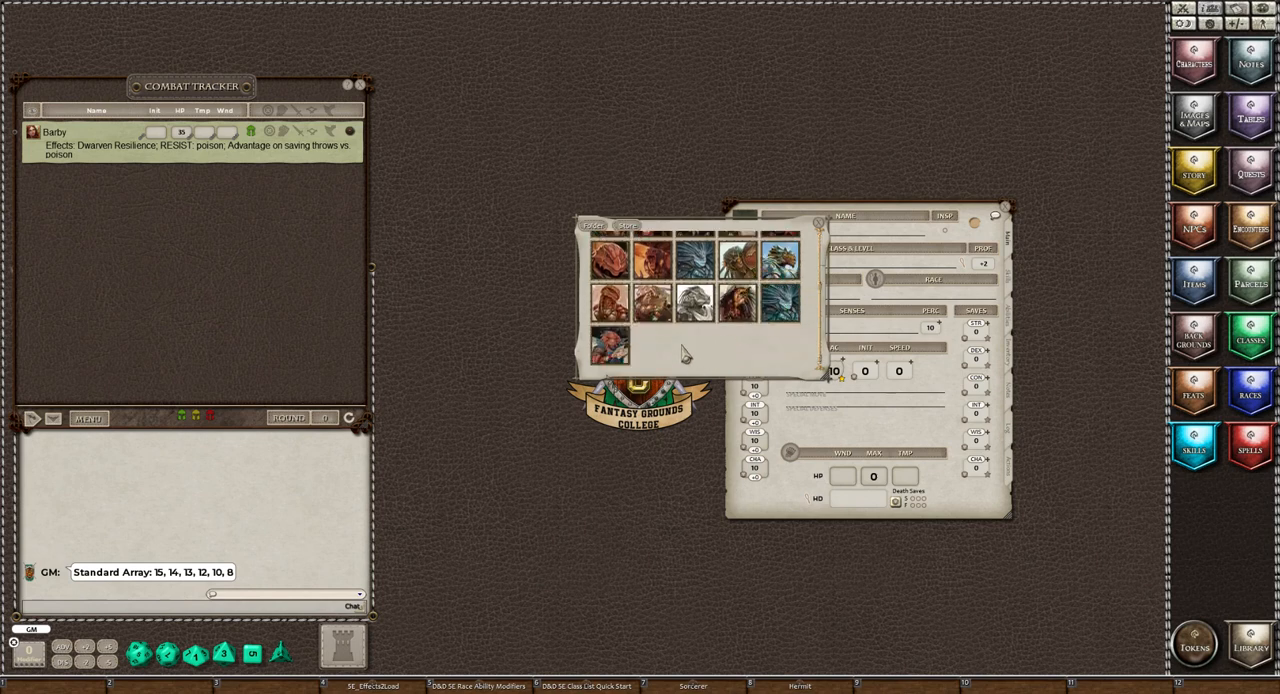
left_click(693, 310)
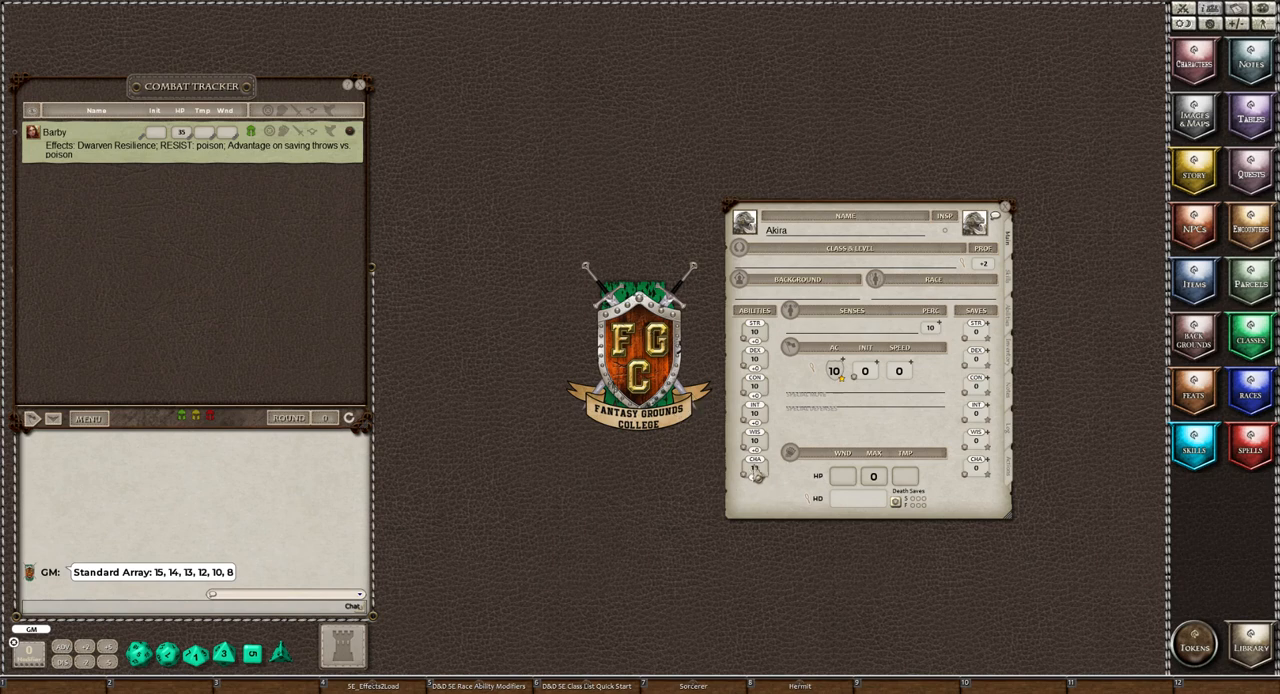
Assign the standard array as Strength 12, Dexterity 13, Constitution 14, Intelligence 8, Wisdom 10 and Charisma 15
scroll(754, 470, "down", 1)
Add the Hermit background from the Backgrounds list to the character sheet and close the list
left_click(1195, 336)
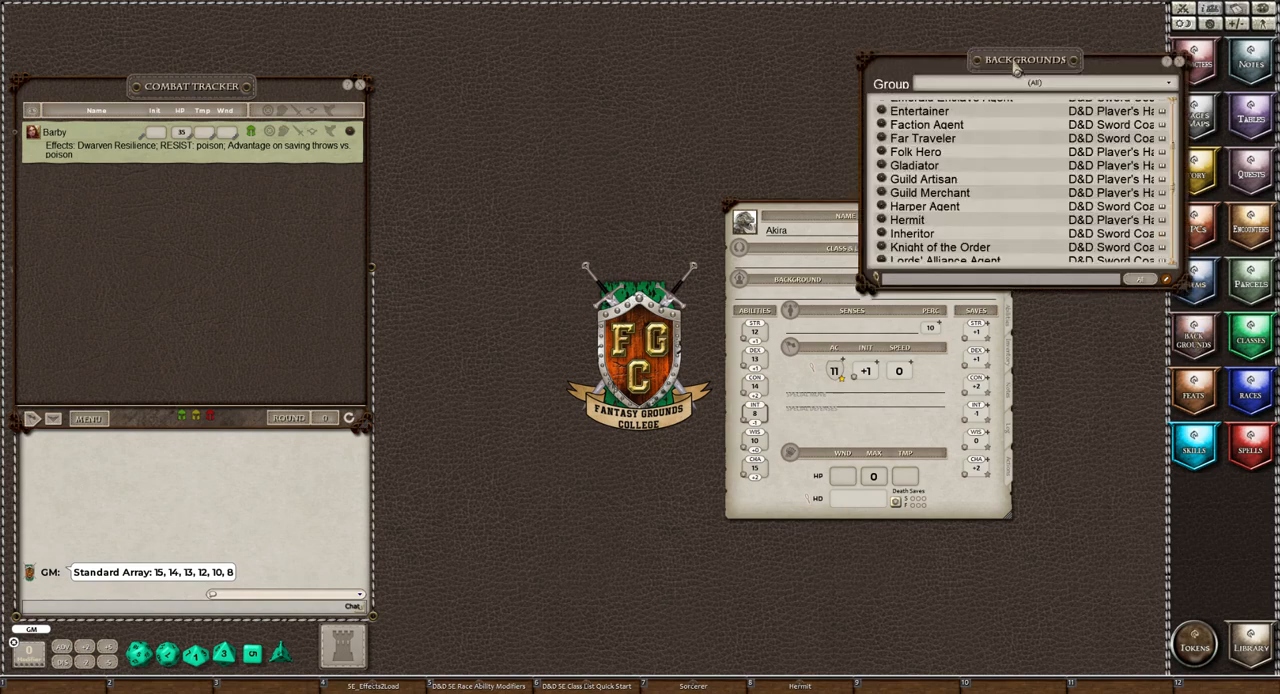
left_click_drag(1007, 74, 383, 230)
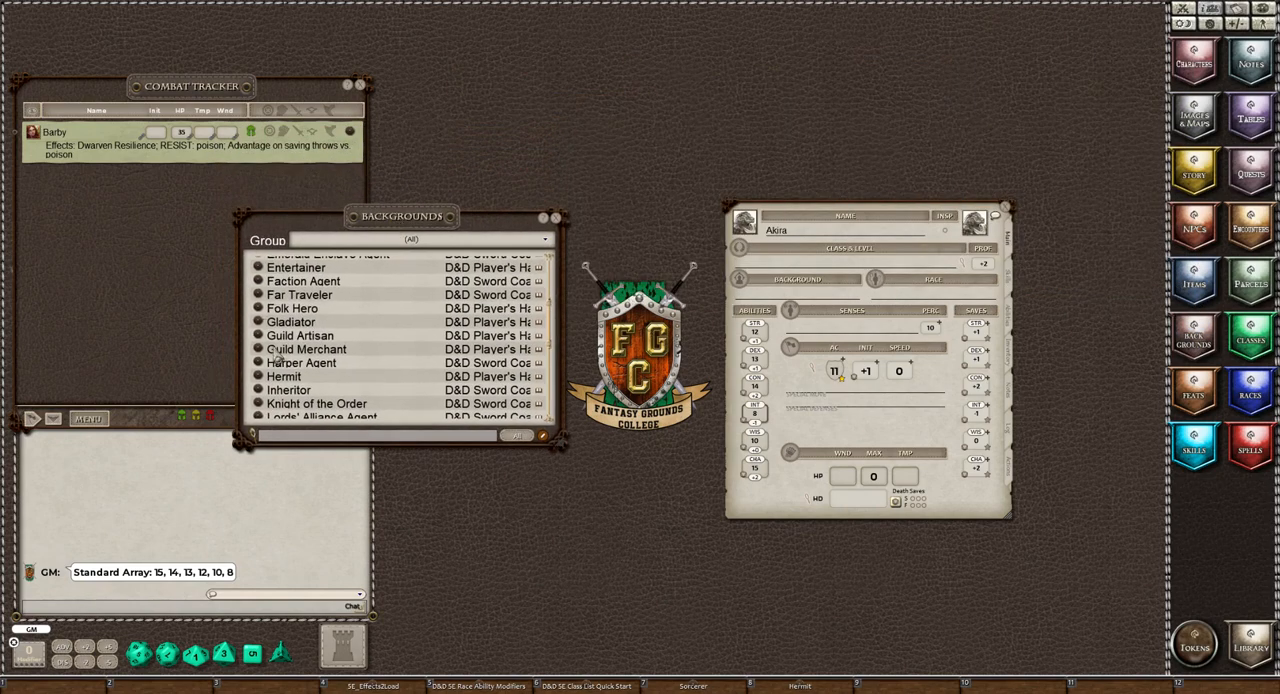
left_click_drag(258, 381, 785, 293)
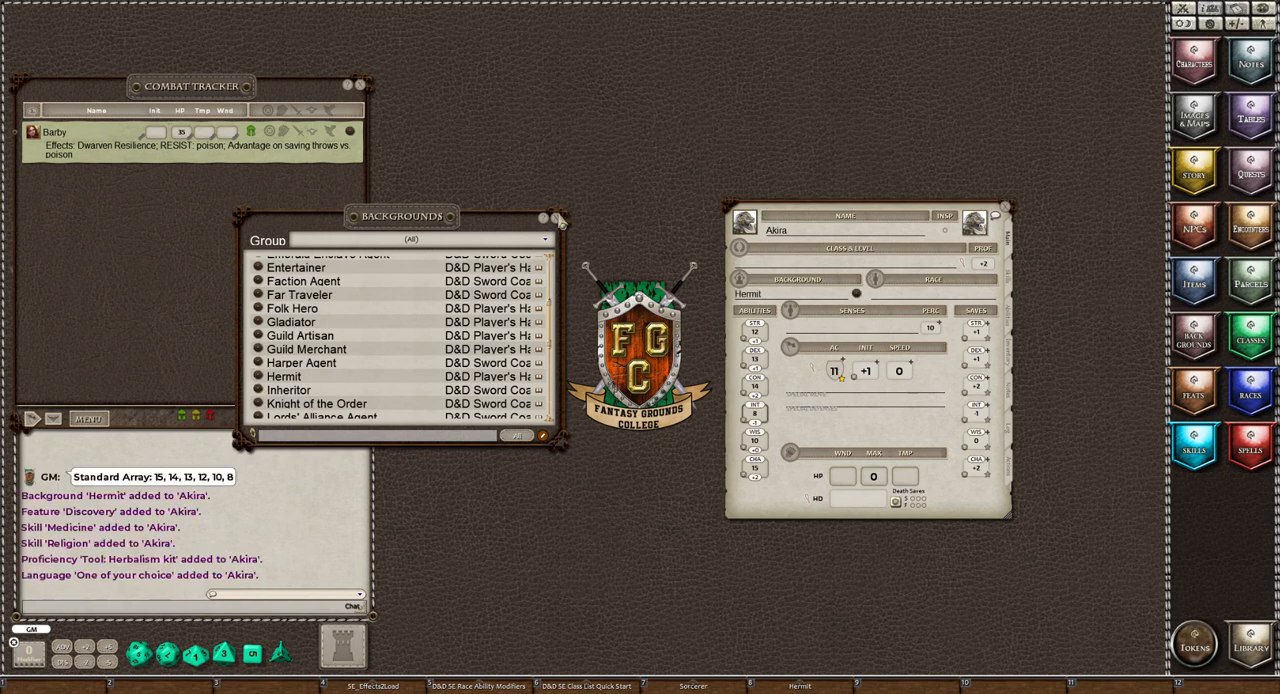
left_click(557, 221)
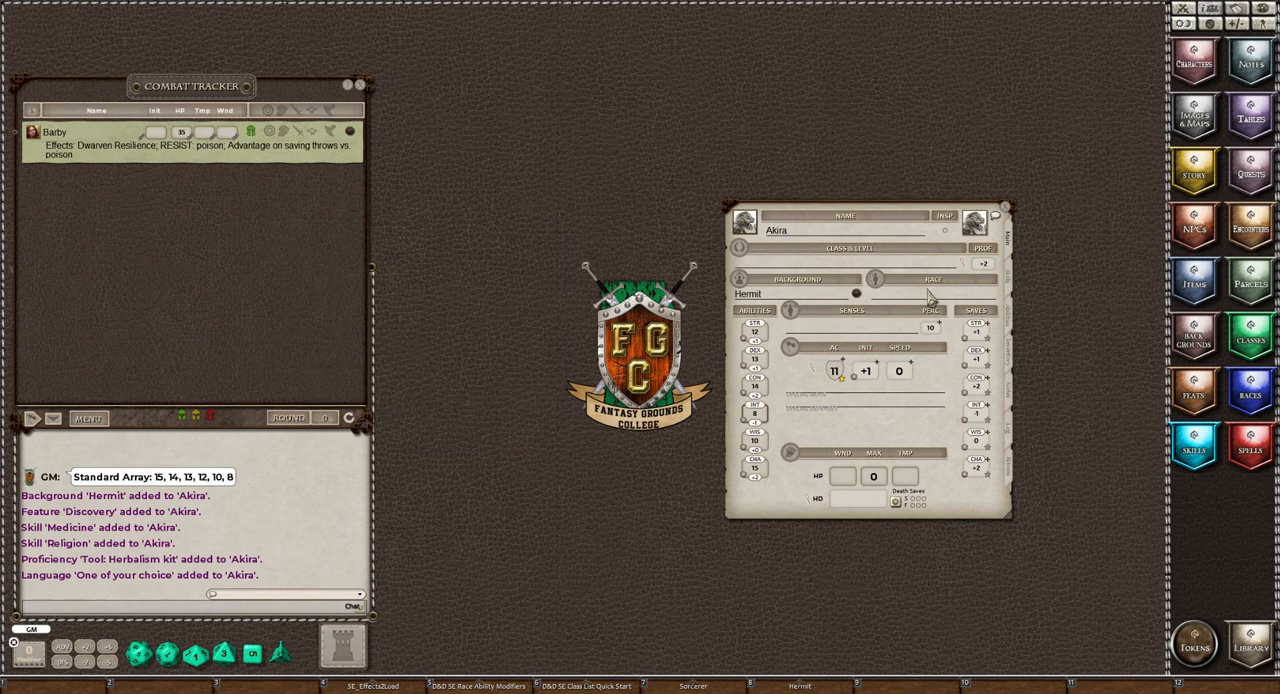
Add the Dragonborn race from the Races list to the character sheet and close the list
left_click(1250, 388)
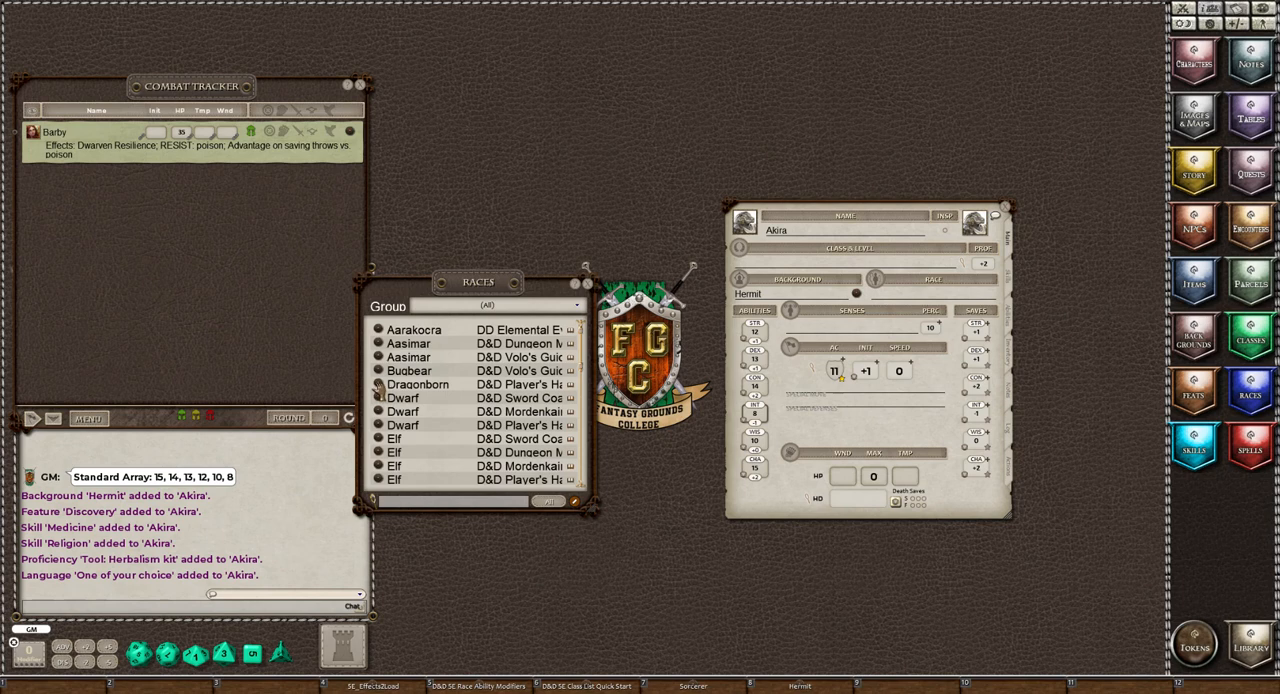
left_click_drag(379, 392, 916, 298)
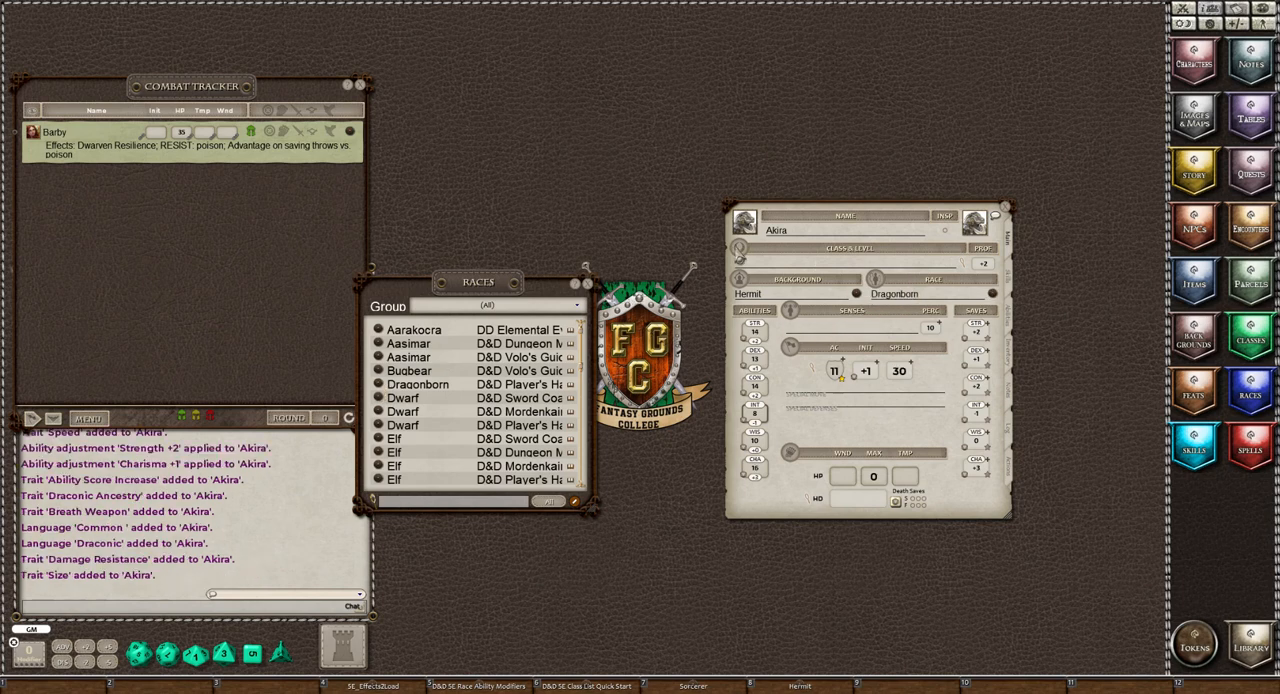
left_click(588, 284)
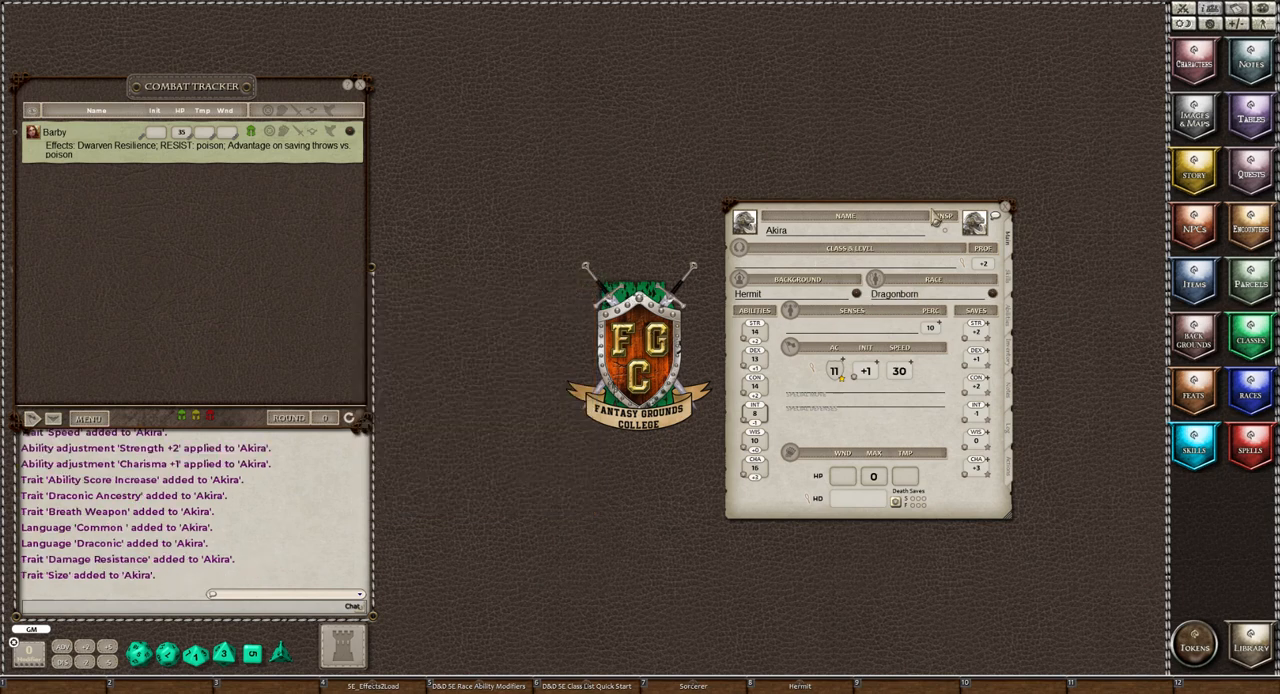
Add one level of the Sorcerer class to the character sheet and close the class list
left_click(1251, 335)
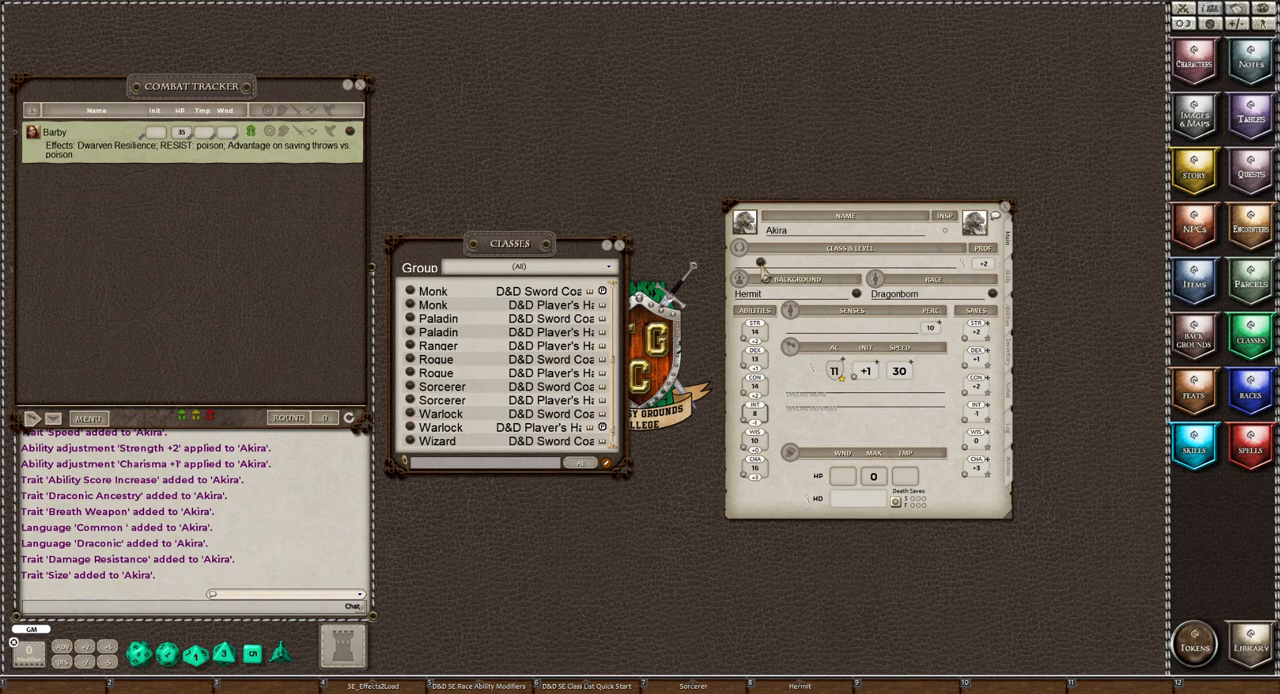
left_click_drag(760, 263, 762, 264)
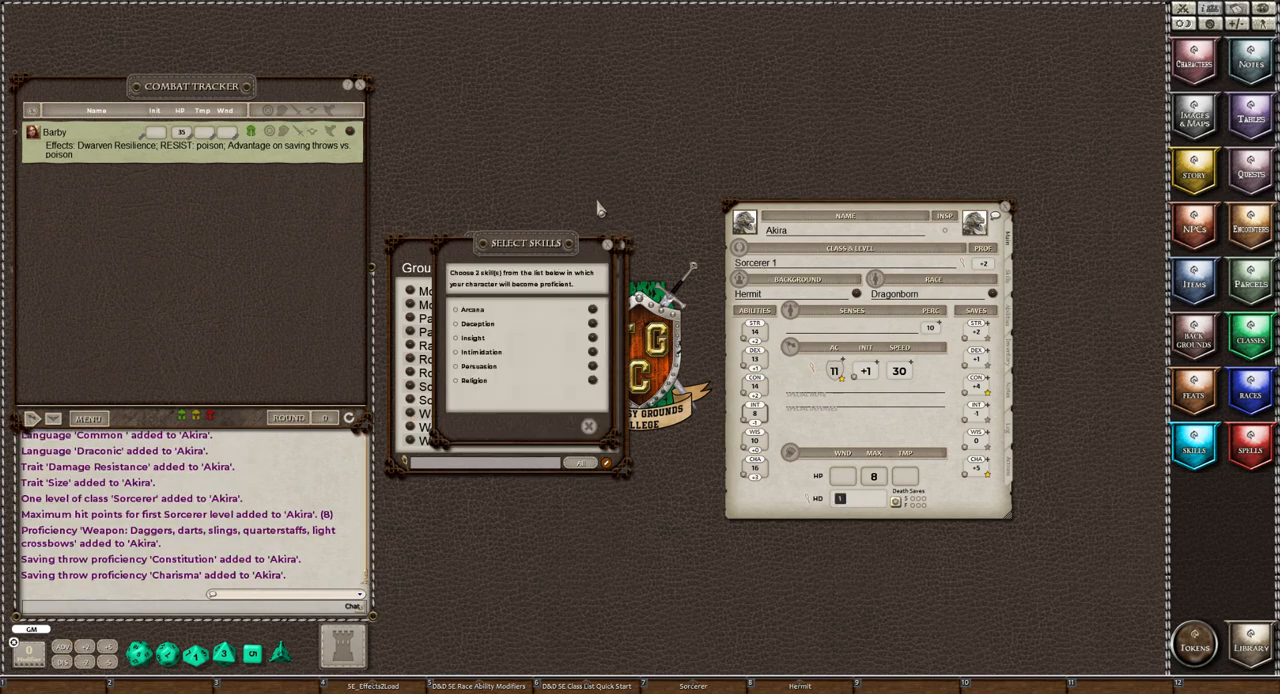
left_click(408, 258)
left_click(620, 245)
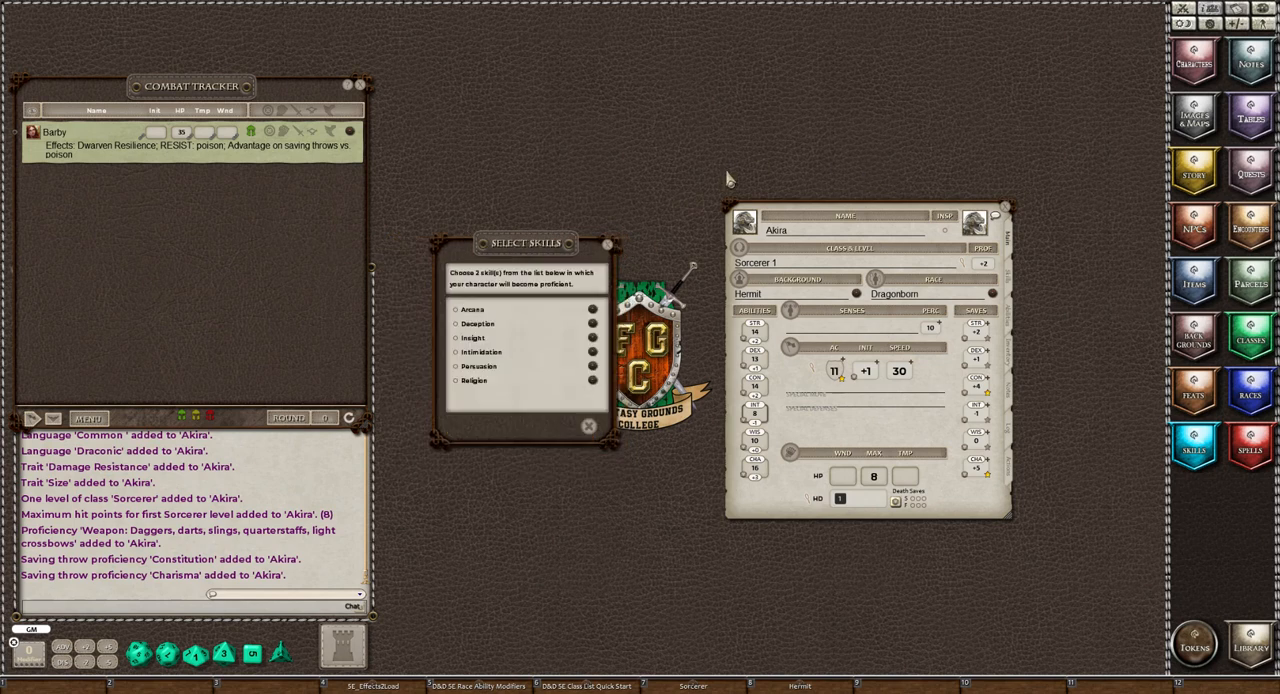
Choose Insight and Intimidation as the Sorcerer skill proficiencies and Draconic Bloodline as the Sorcerous Origin
left_click(1010, 284)
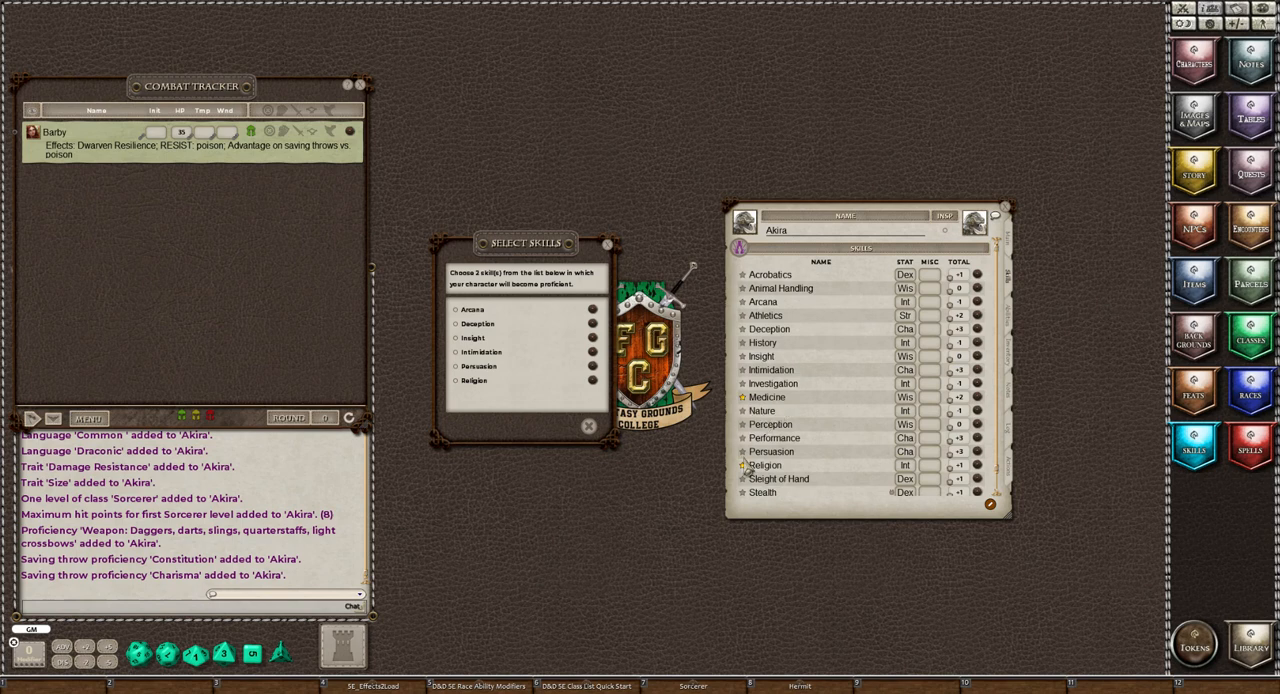
scroll(752, 476, "down", 1)
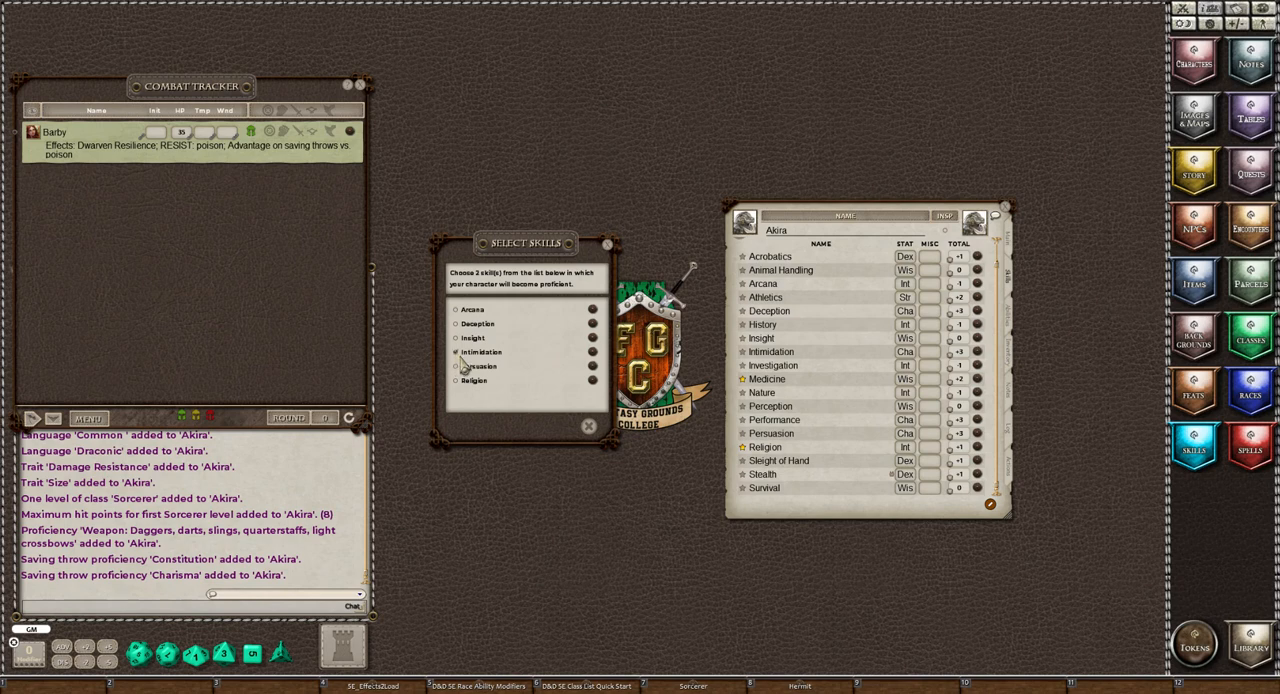
left_click(457, 338)
left_click(569, 426)
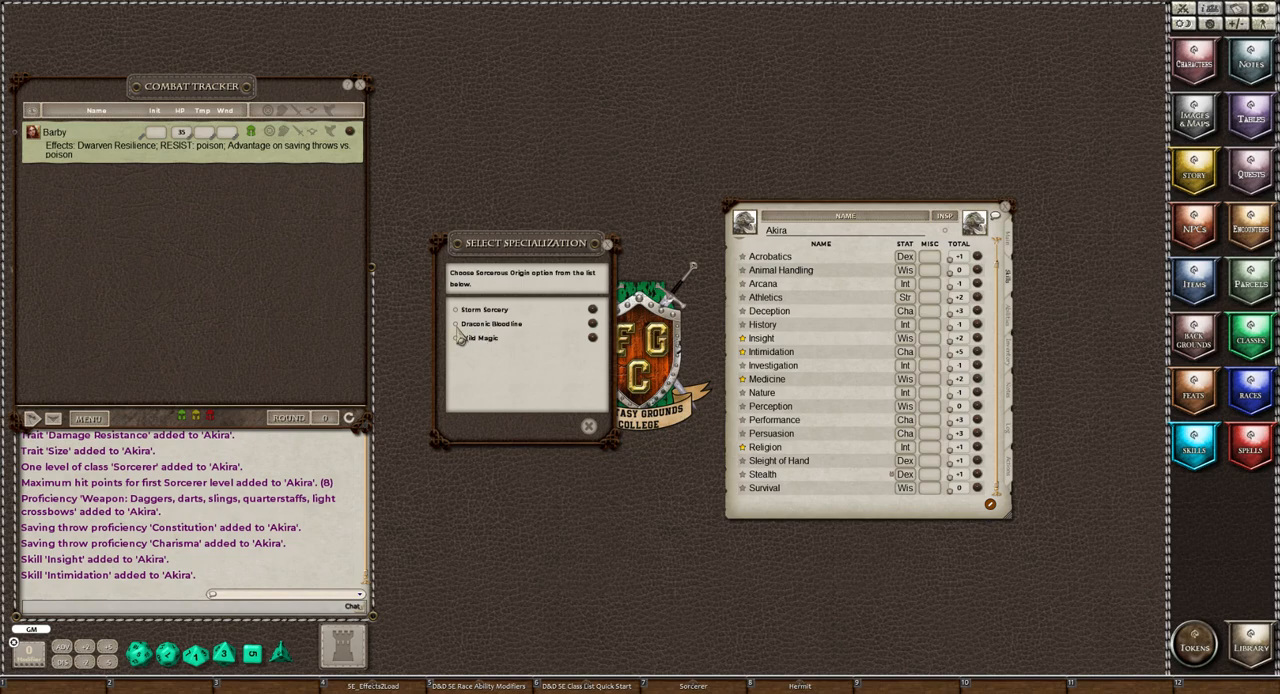
left_click(456, 326)
left_click(568, 426)
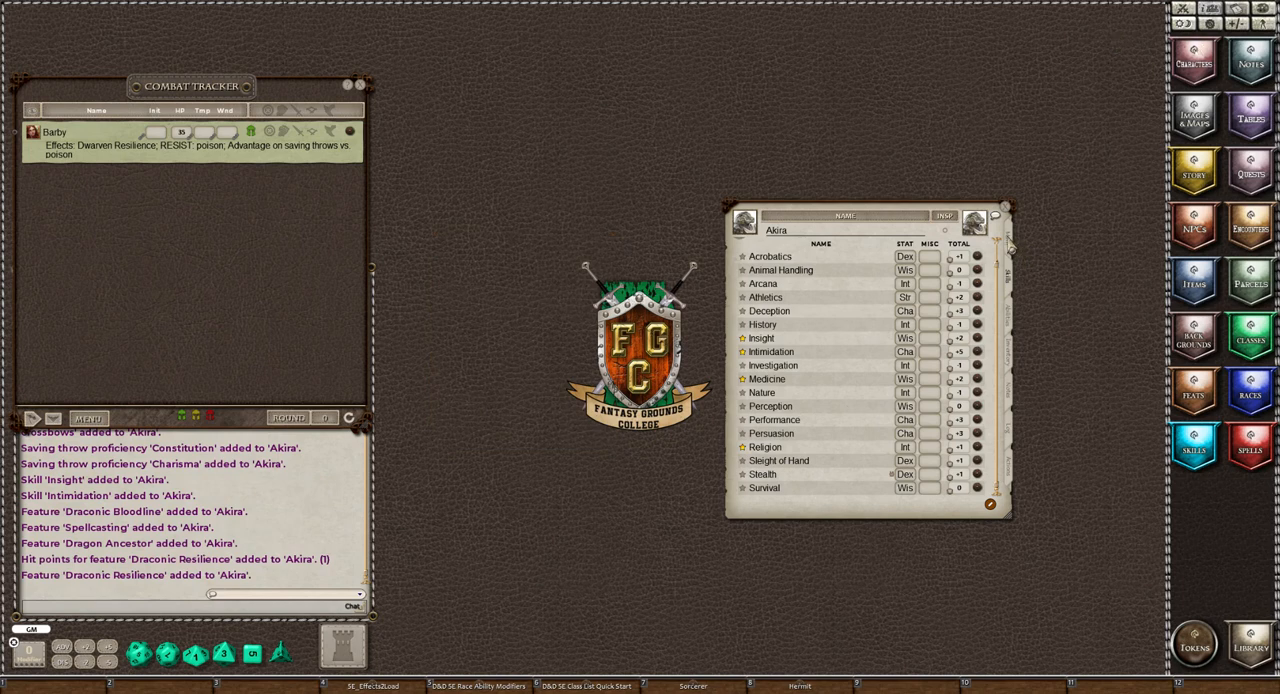
Raise the character's Sorcerer class to level 3 in the Class & Level window, then close that window
left_click(1009, 242)
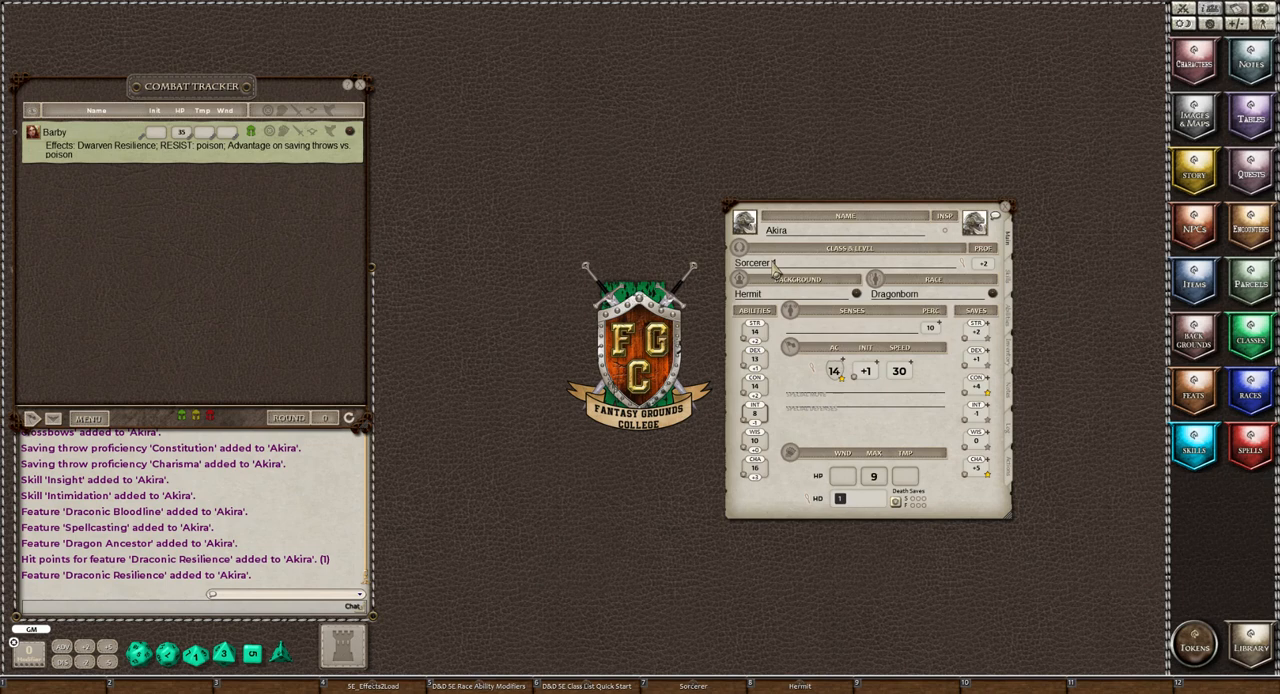
left_click(963, 267)
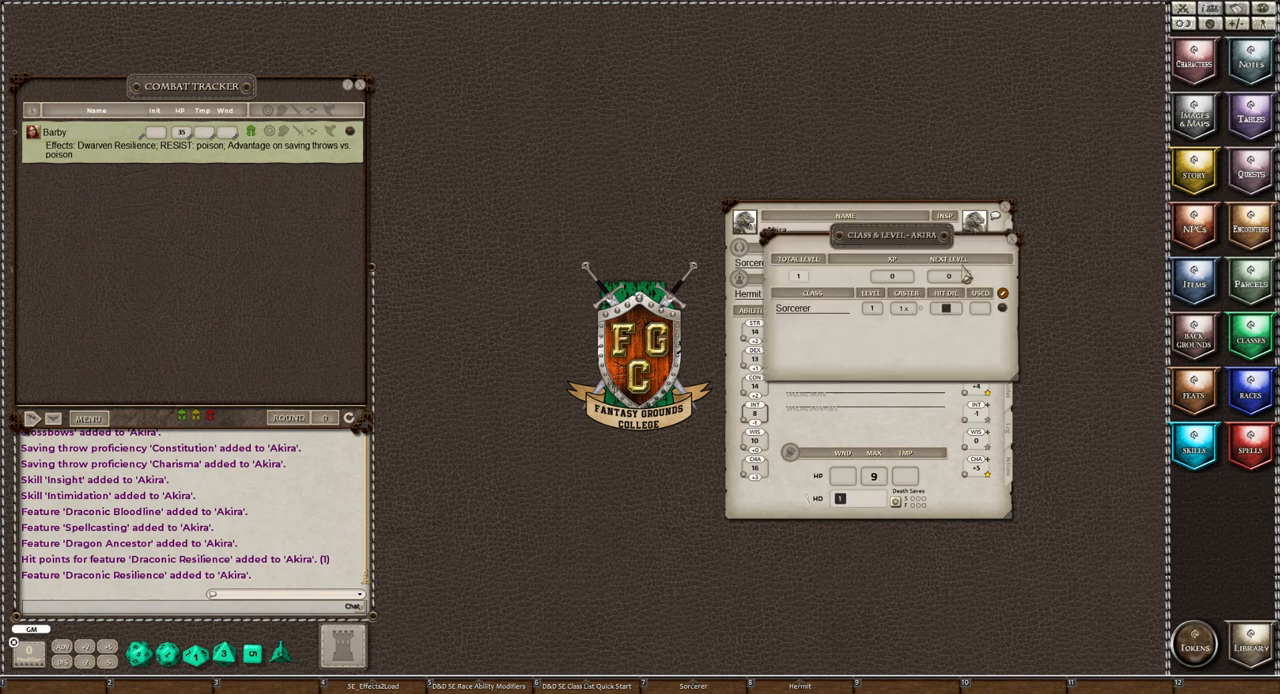
left_click_drag(915, 247, 614, 224)
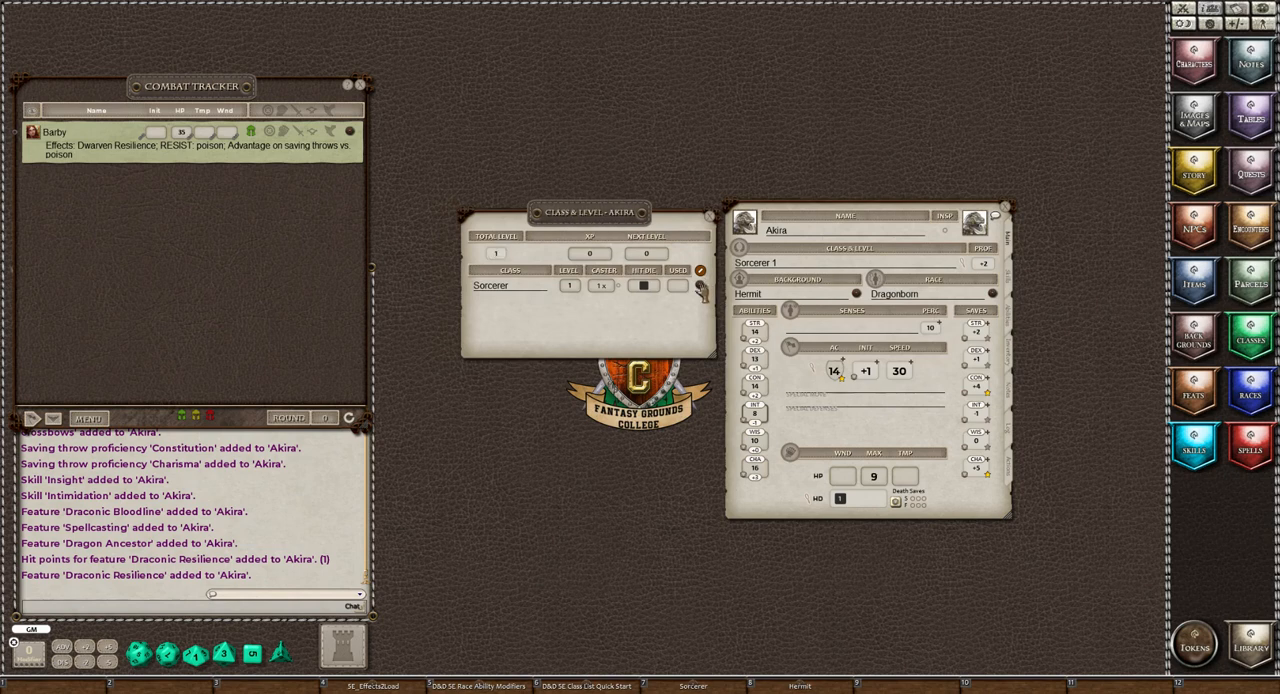
left_click(699, 285)
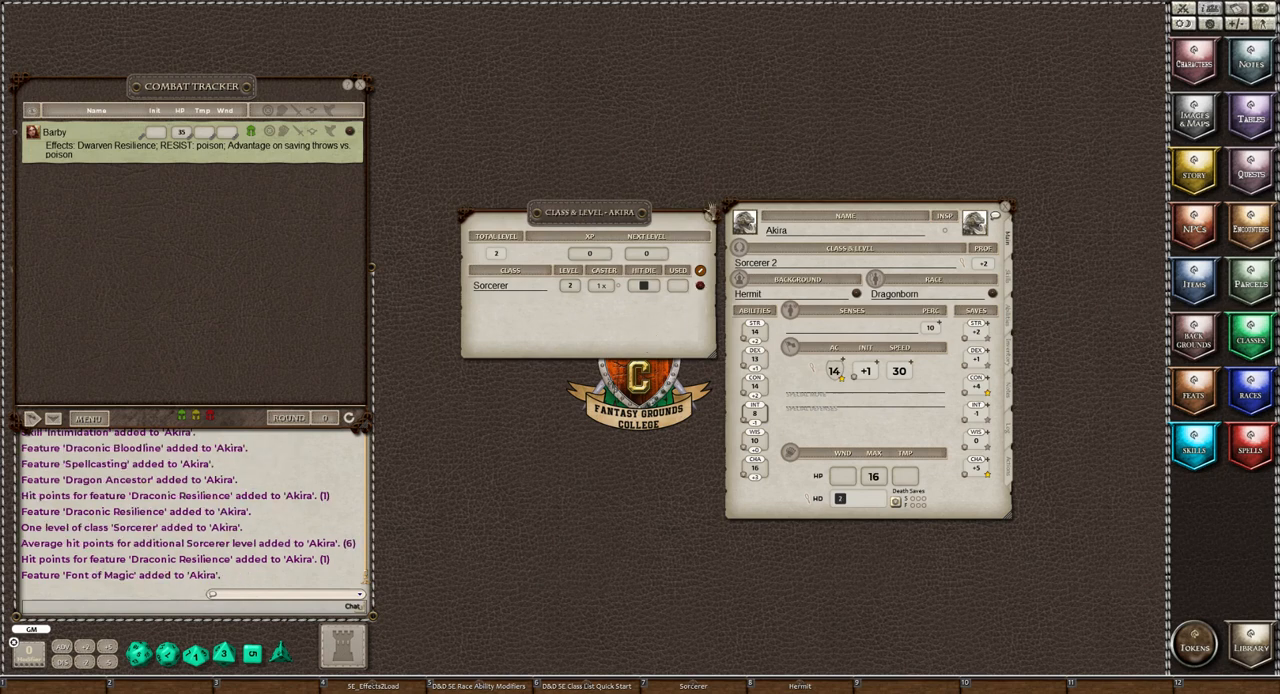
left_click_drag(700, 285, 632, 343)
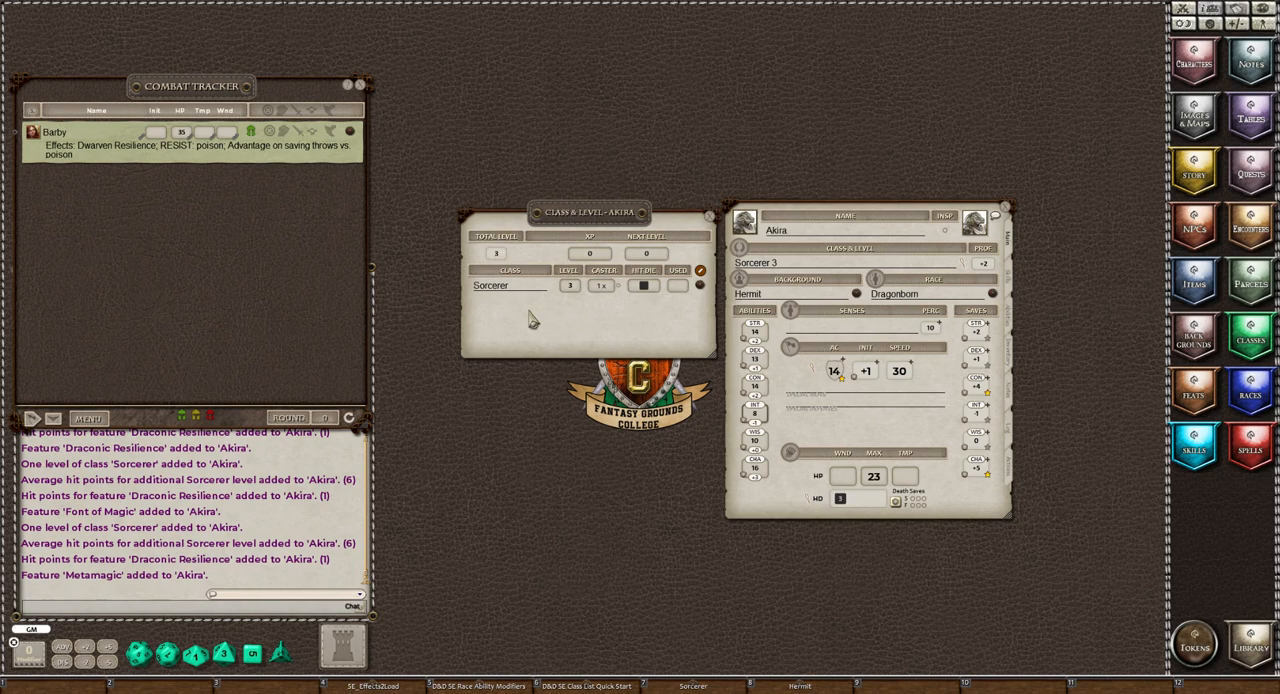
left_click(710, 219)
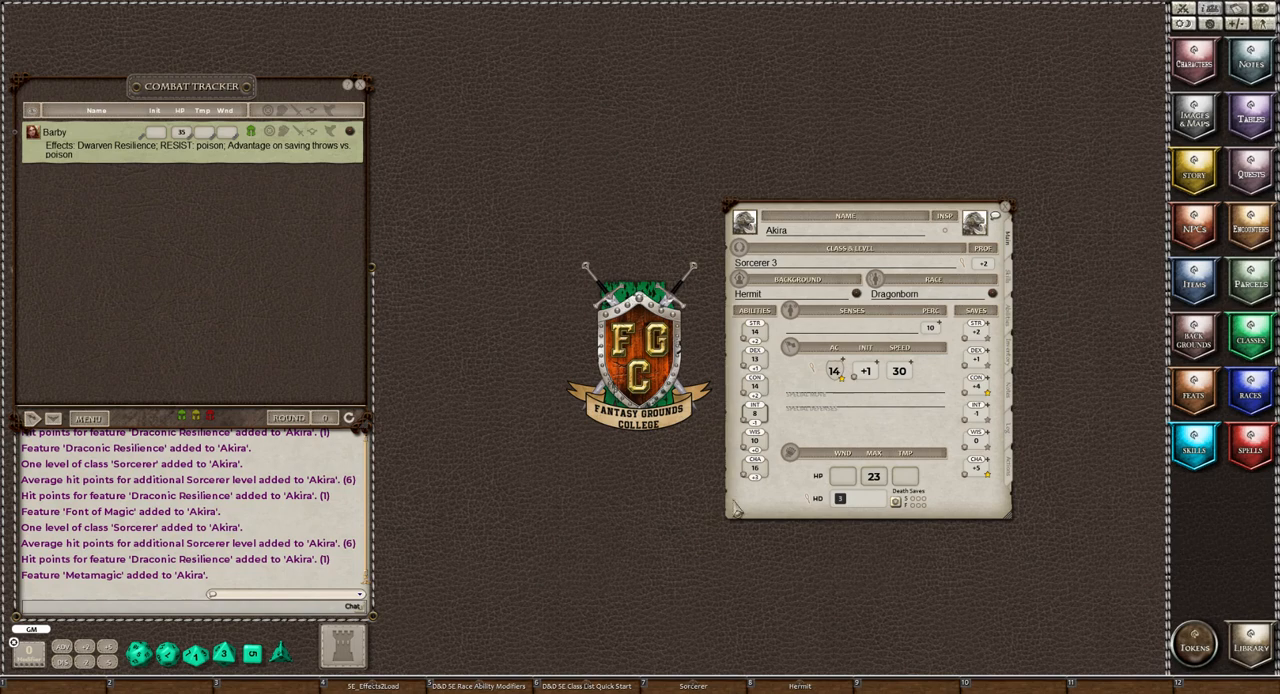
Replace the "One of your choice" entry in the character's languages with Dwarvish
left_click(1007, 281)
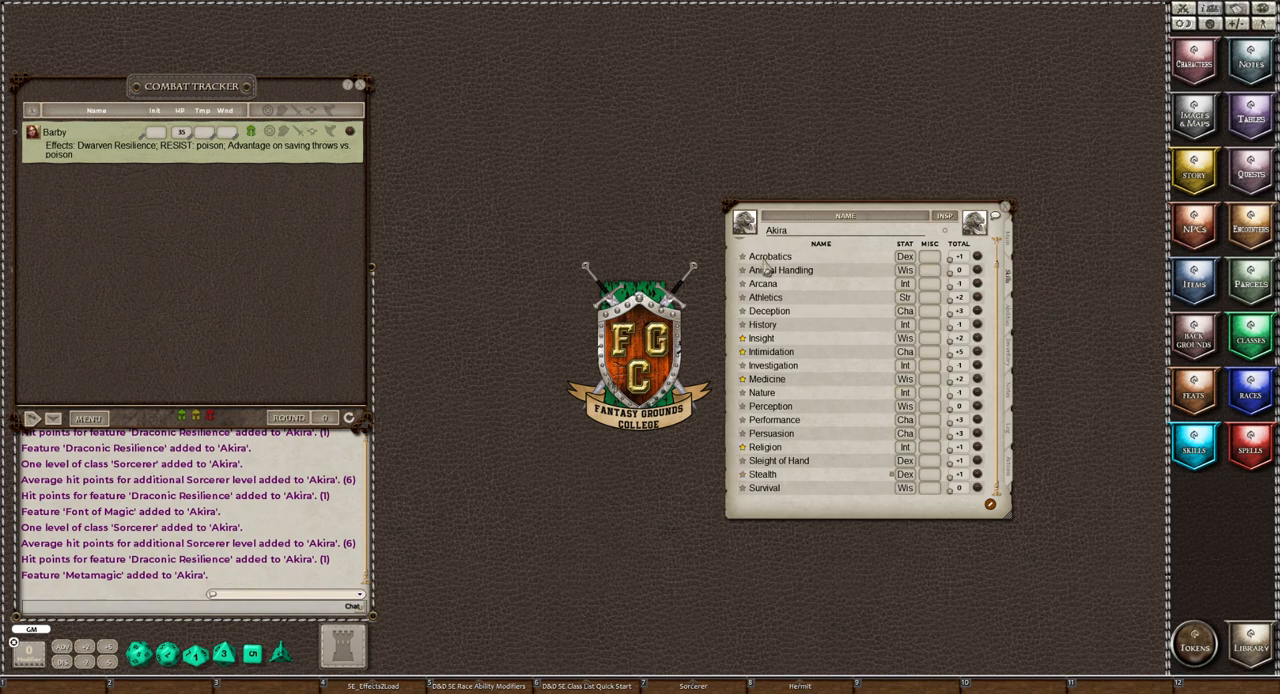
left_click(1010, 328)
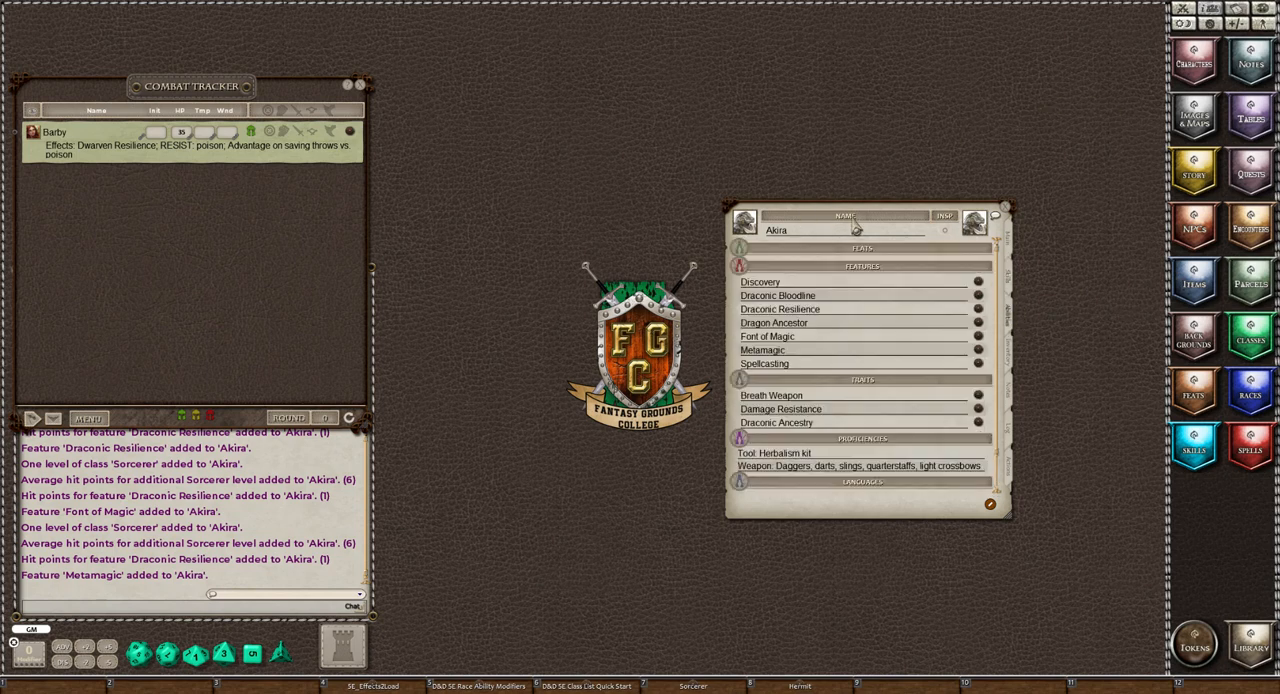
left_click_drag(852, 220, 408, 230)
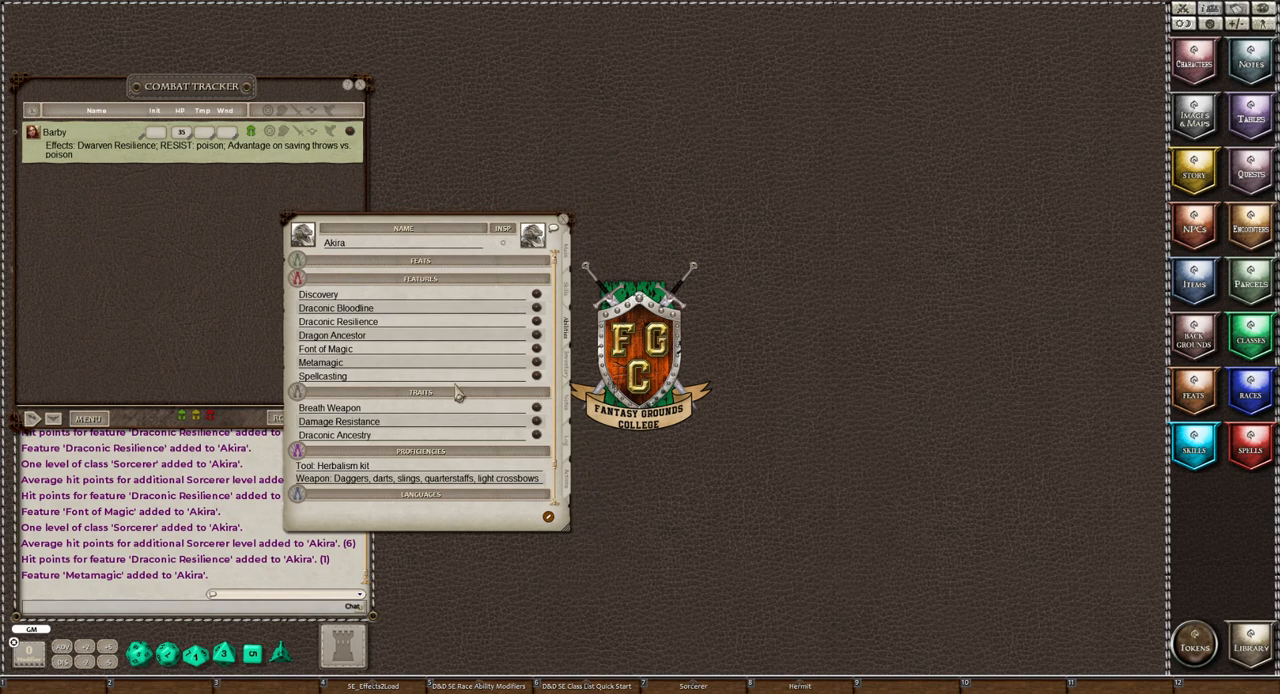
scroll(463, 360, "down", 2)
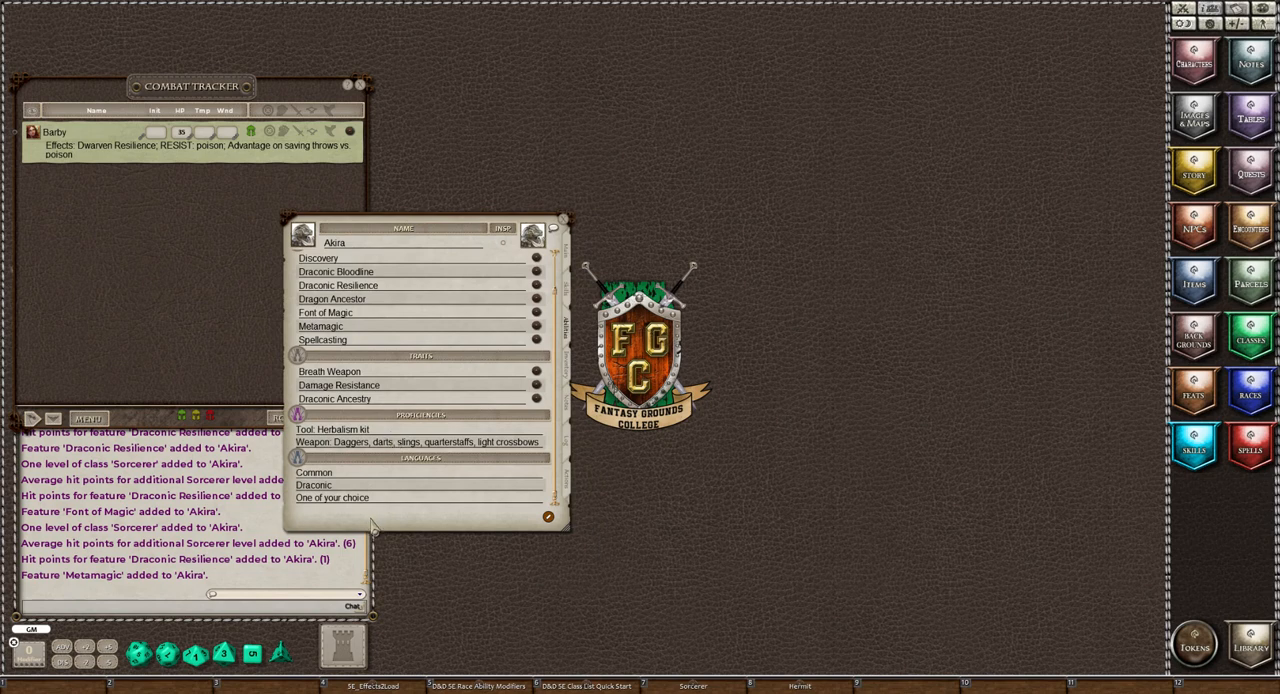
left_click(398, 500)
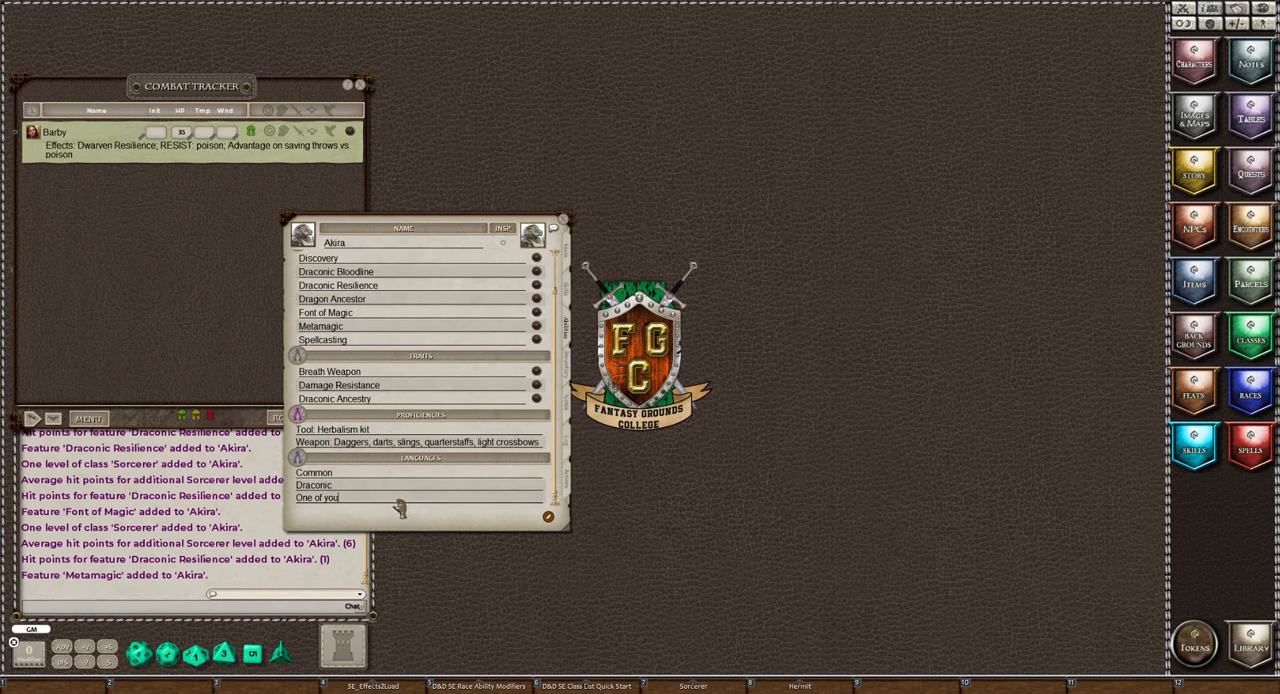
key("BackSpace")
key("BackSpace")
key("BackSpace")
type("Dwarvish")
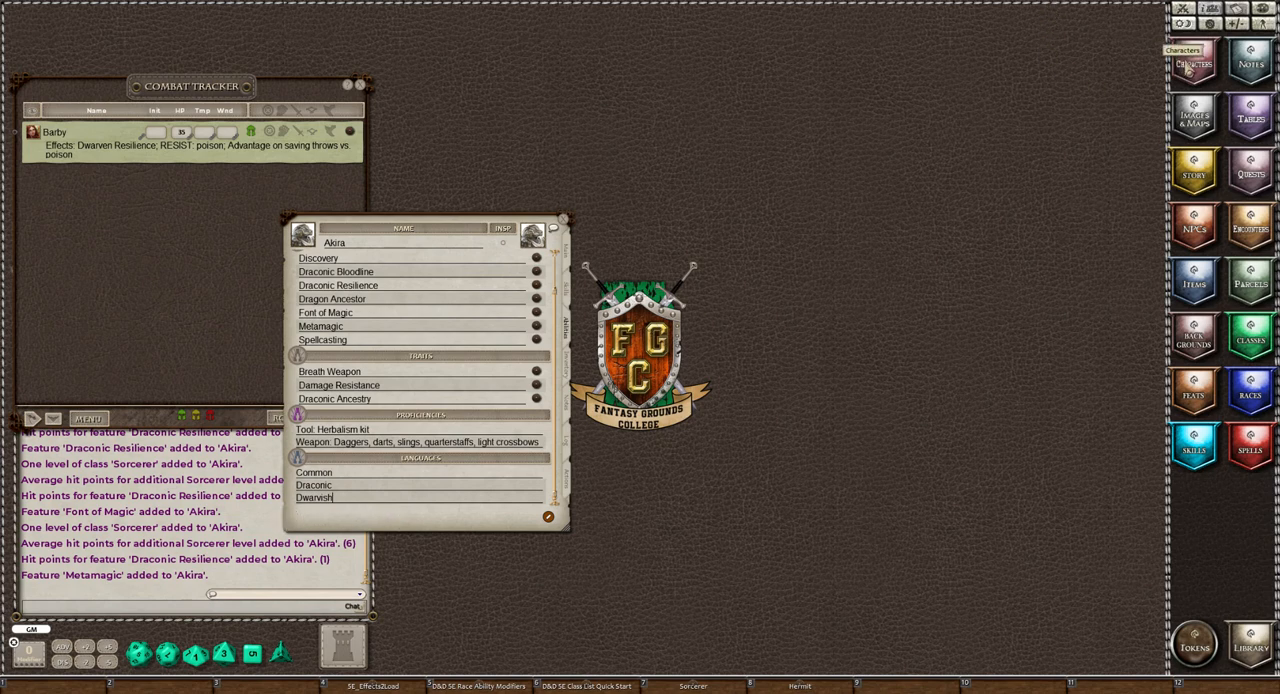
Look up the campaign's available languages in the Options window and close both windows
left_click(1211, 23)
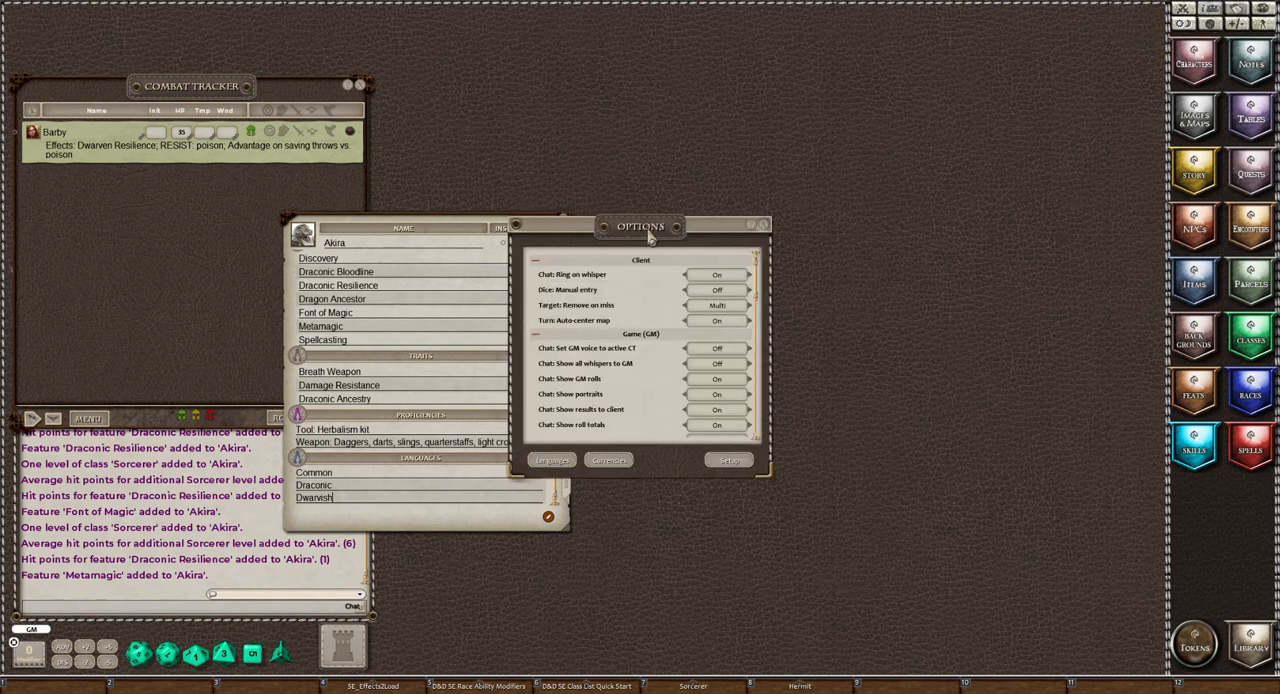
left_click_drag(650, 233, 888, 214)
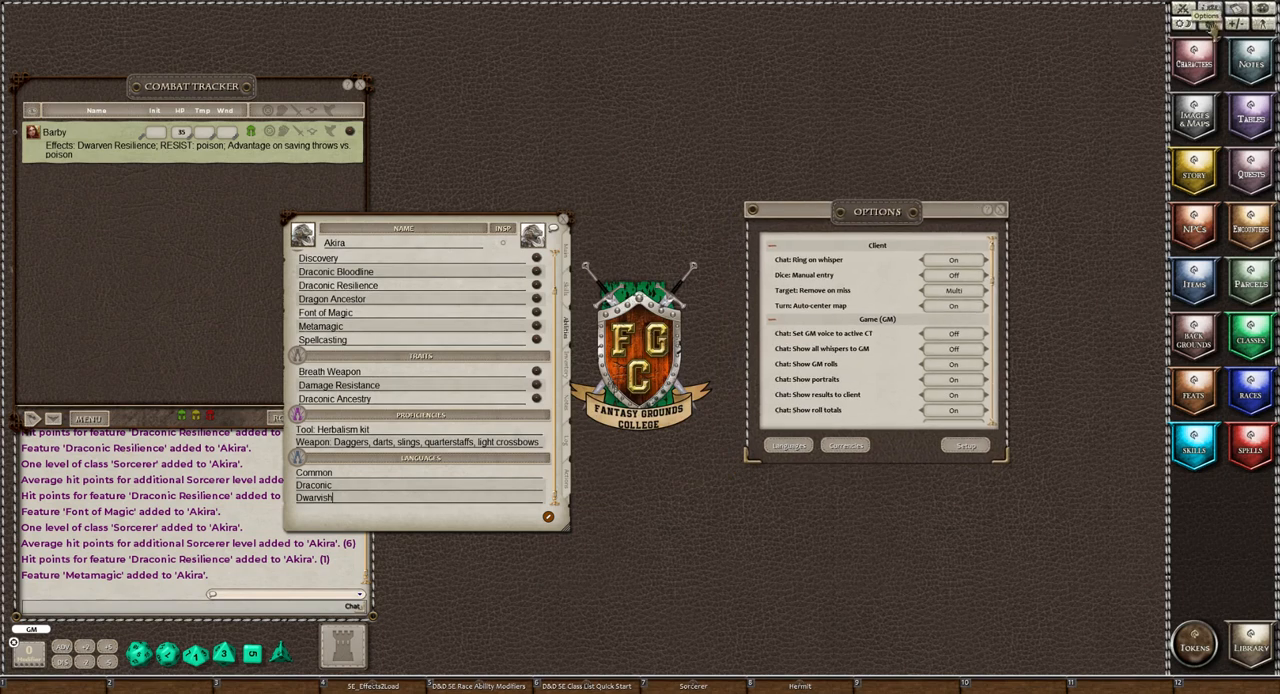
left_click(786, 448)
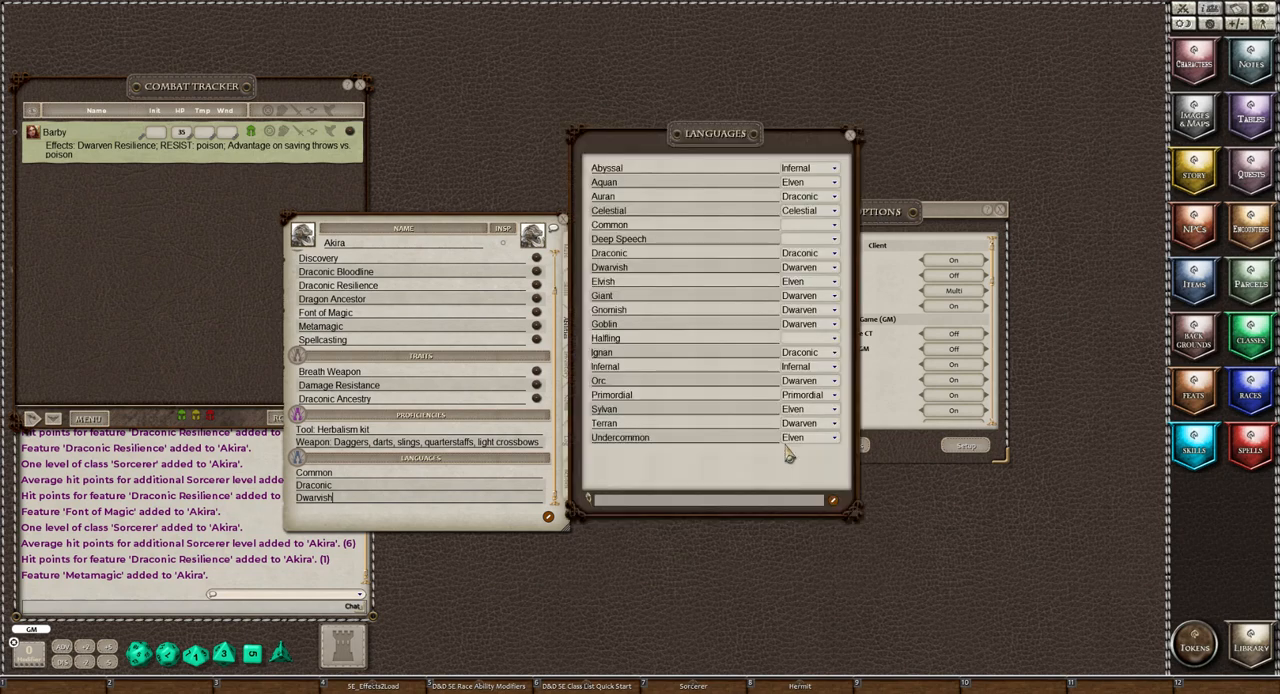
left_click(850, 134)
left_click(1000, 212)
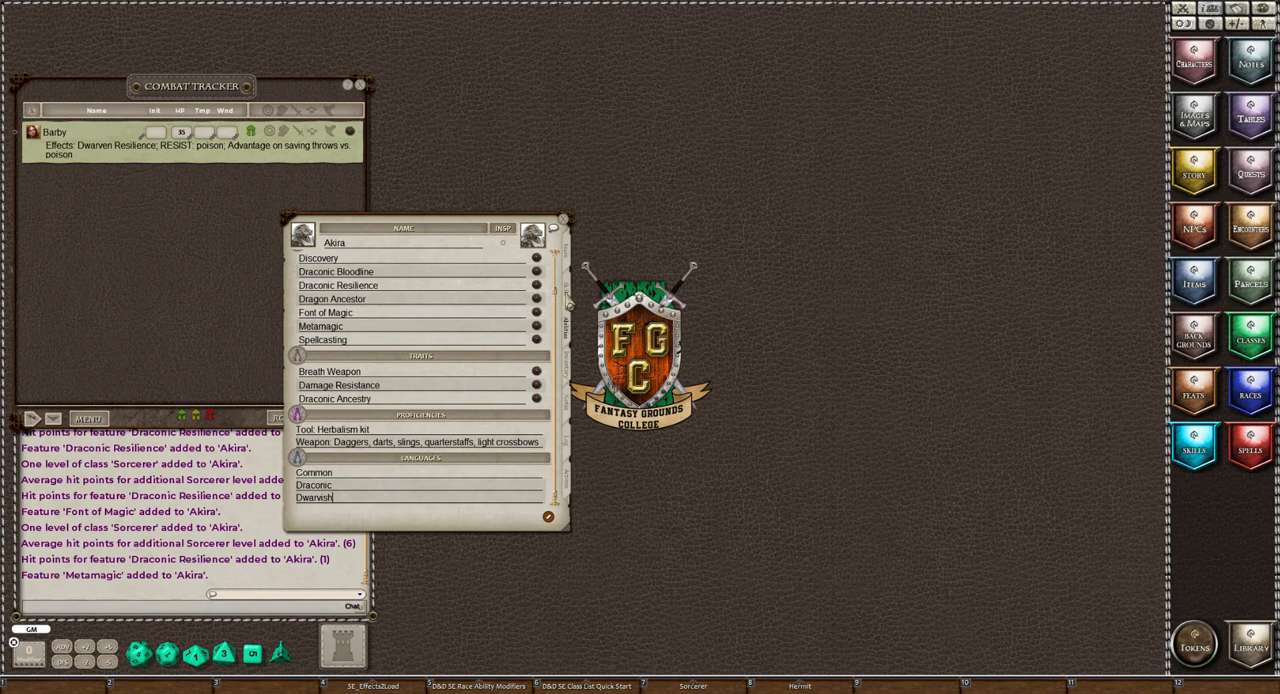
Add a skill named "Herbalism Kit" to the character's skill list and mark it as proficient
left_click(566, 292)
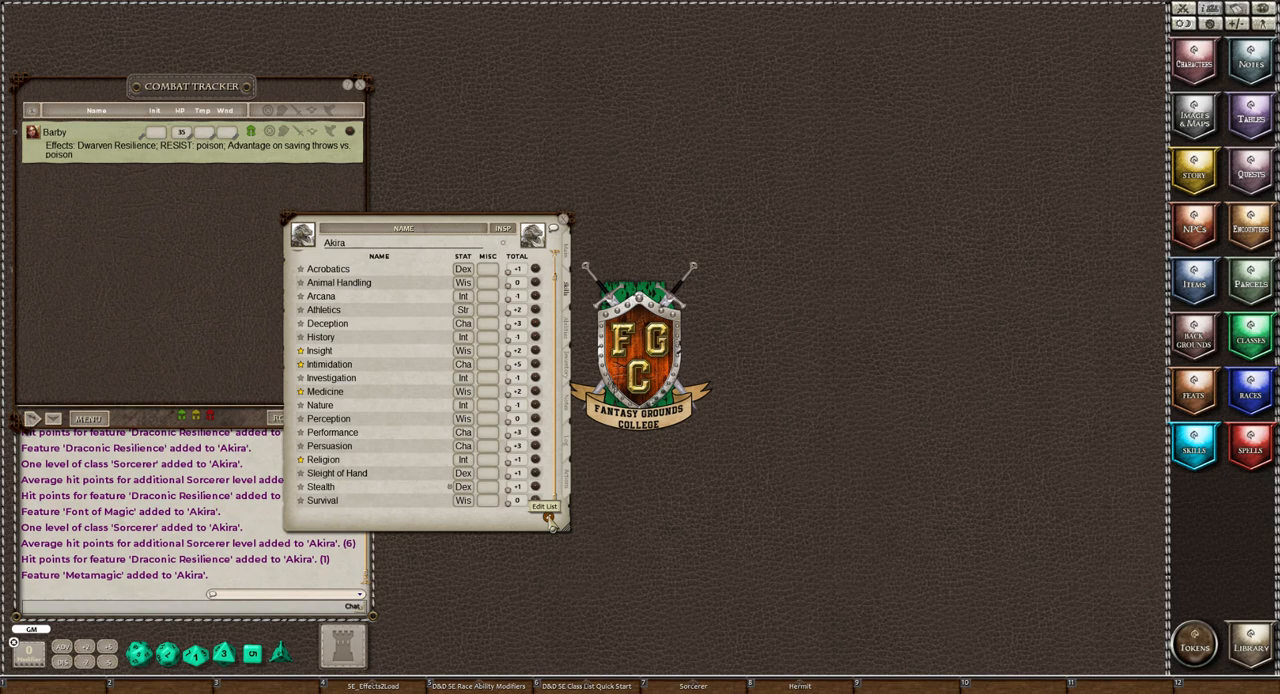
left_click(549, 517)
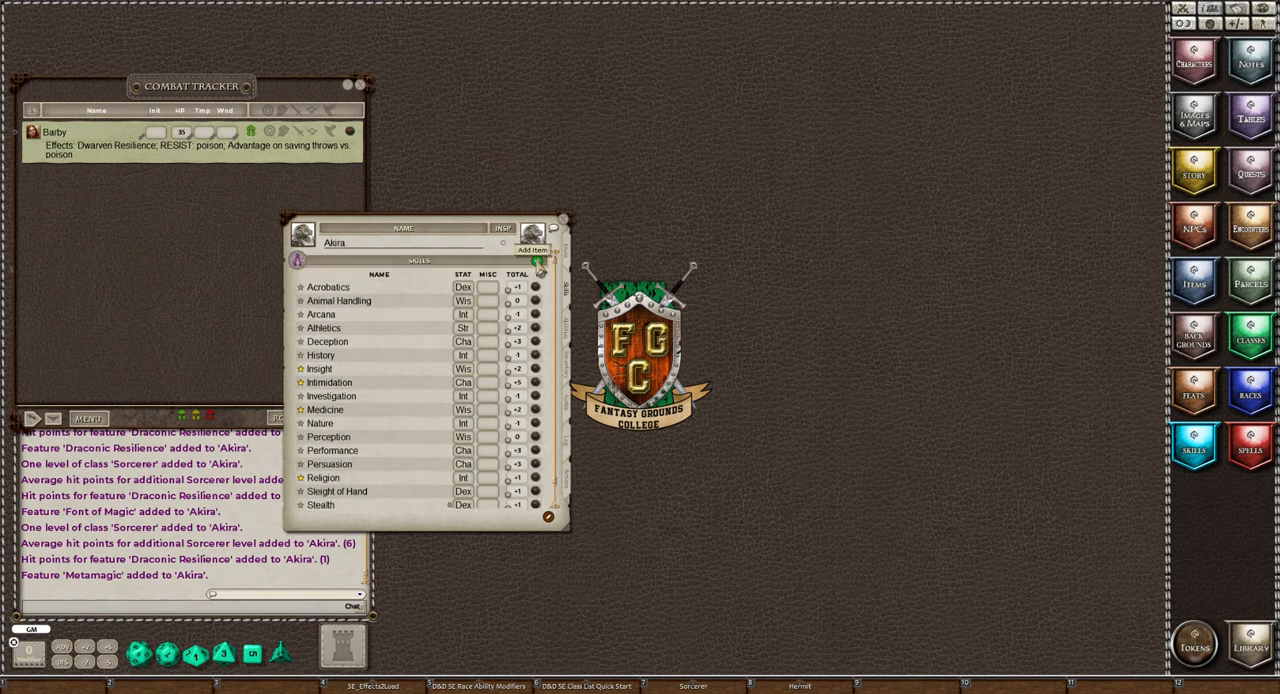
left_click(537, 261)
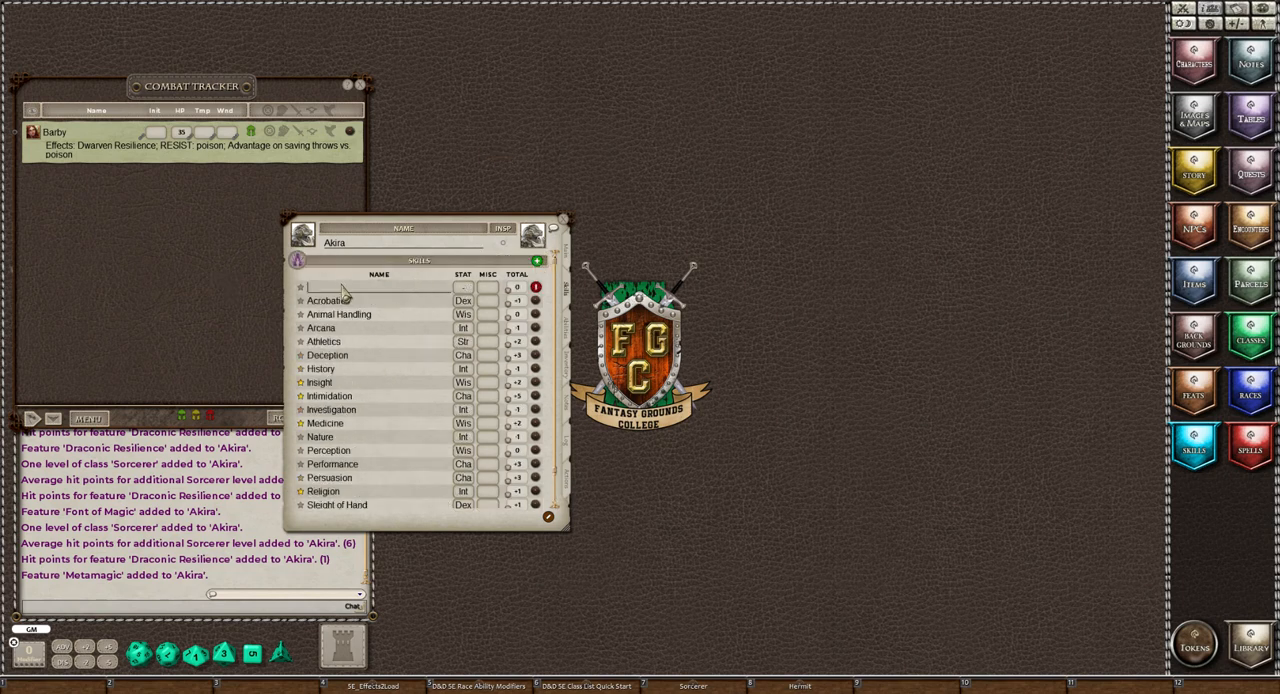
type("Herbalism Kit")
left_click(300, 289)
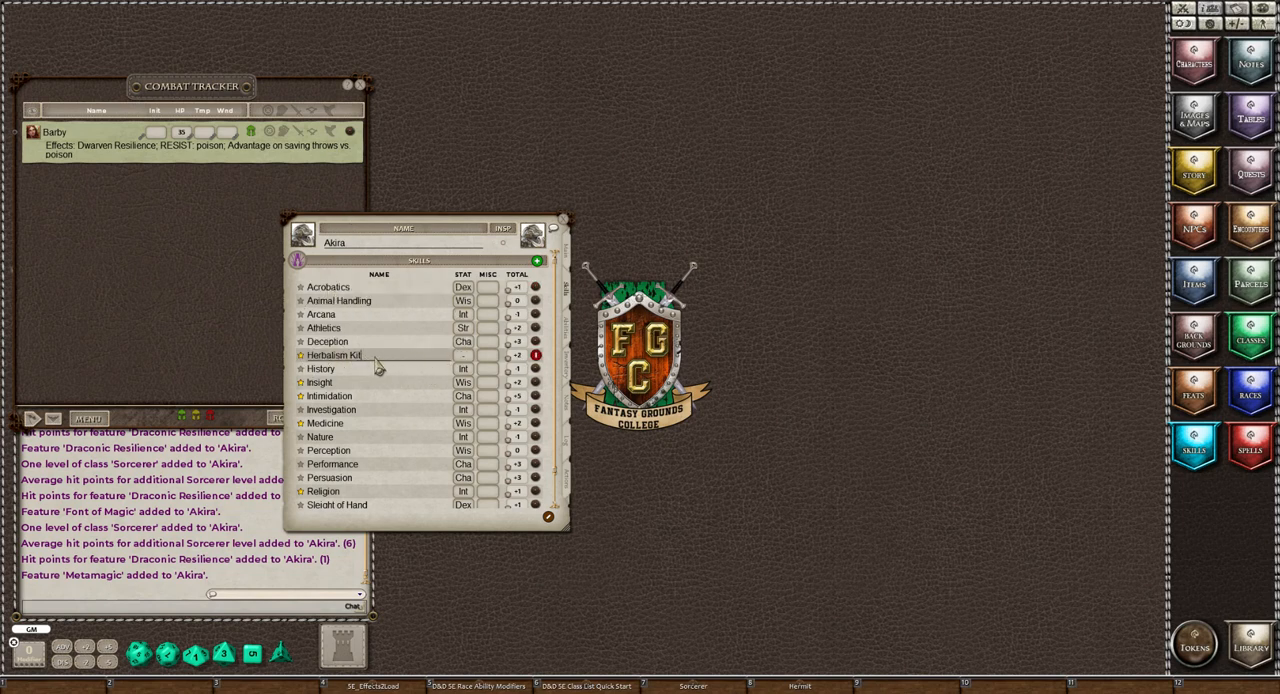
Assign an ability stat to the Herbalism Kit skill and finish editing the skill list
left_click(465, 359)
left_click(465, 358)
left_click(466, 358)
left_click(467, 360)
left_click(549, 518)
Open the Discovery feature from the character's features list, read its description and close it
left_click(567, 333)
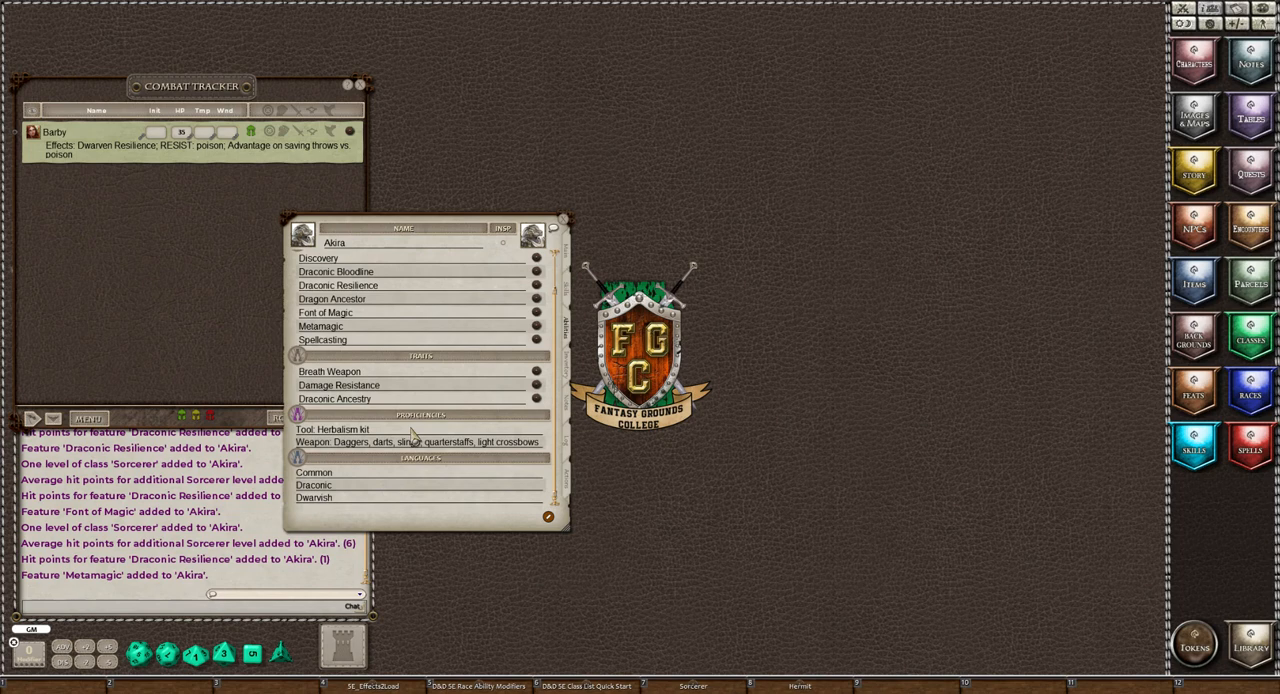
scroll(410, 432, "up", 2)
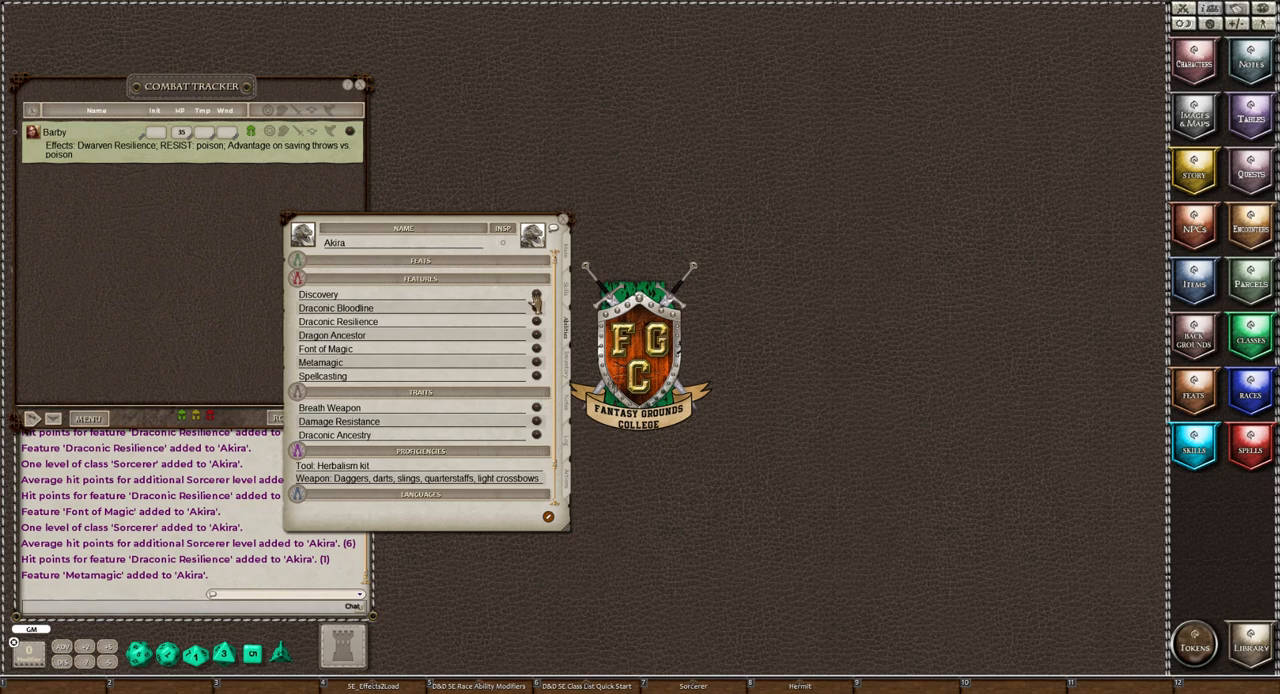
left_click(536, 298)
left_click_drag(648, 265, 688, 88)
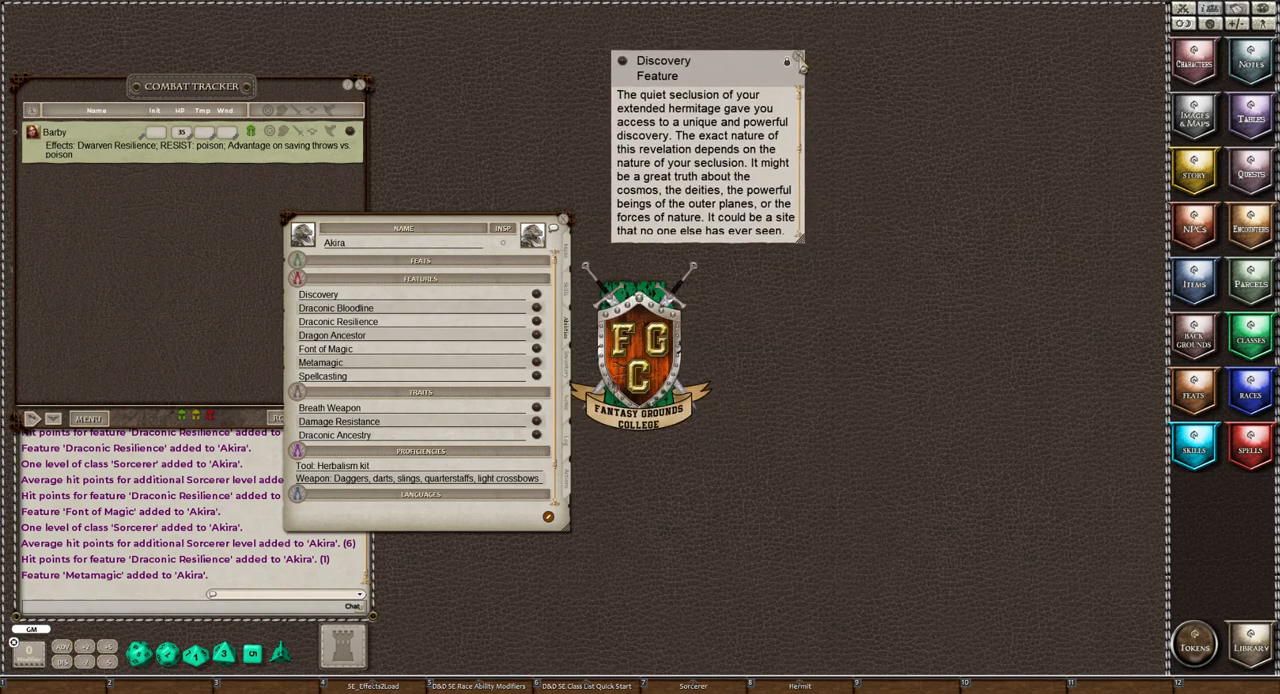
left_click(799, 62)
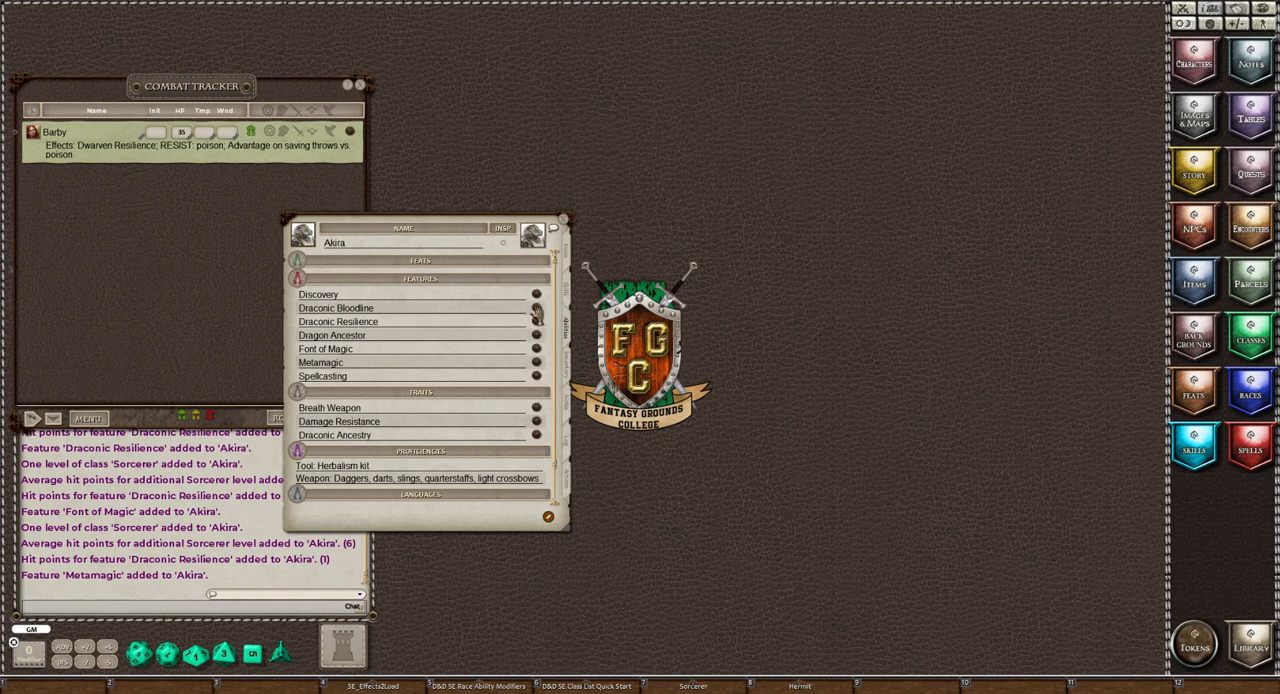
Read the Draconic Bloodline feature and examine the dragon and damage type table in its linked Dragon Ancestor feature
left_click(537, 309)
left_click_drag(984, 127, 762, 108)
scroll(806, 180, "down", 5)
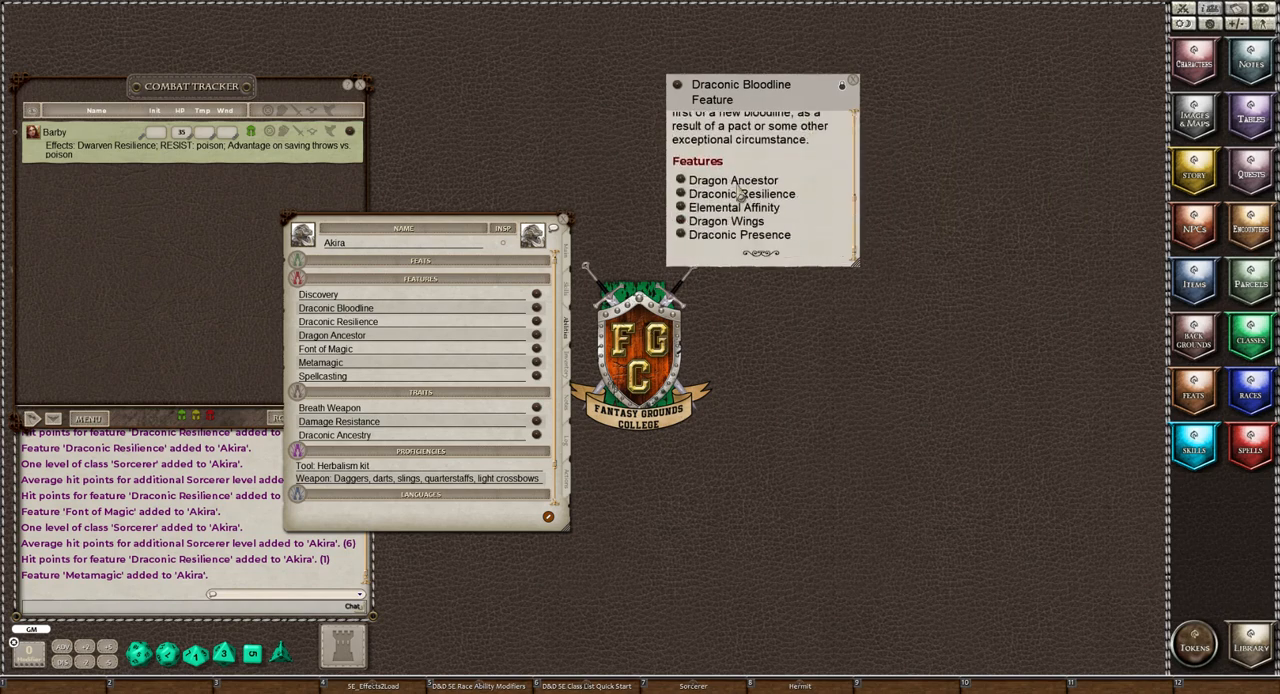
left_click(681, 180)
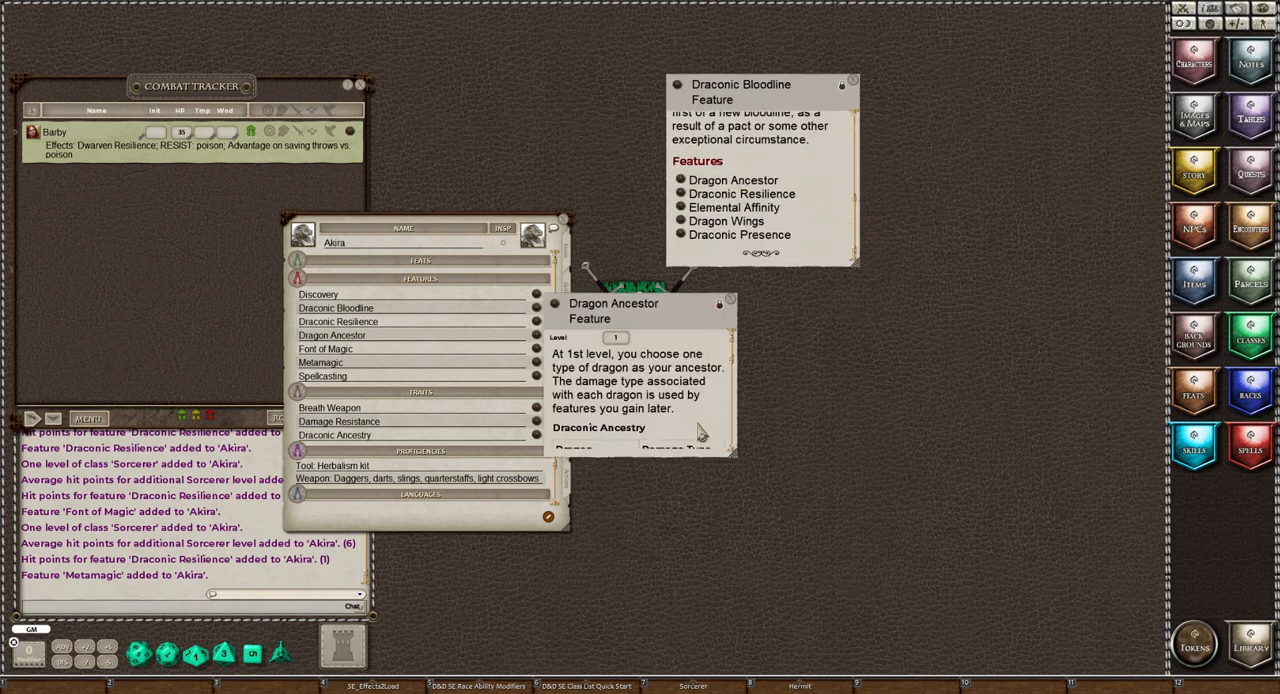
scroll(705, 405, "down", 5)
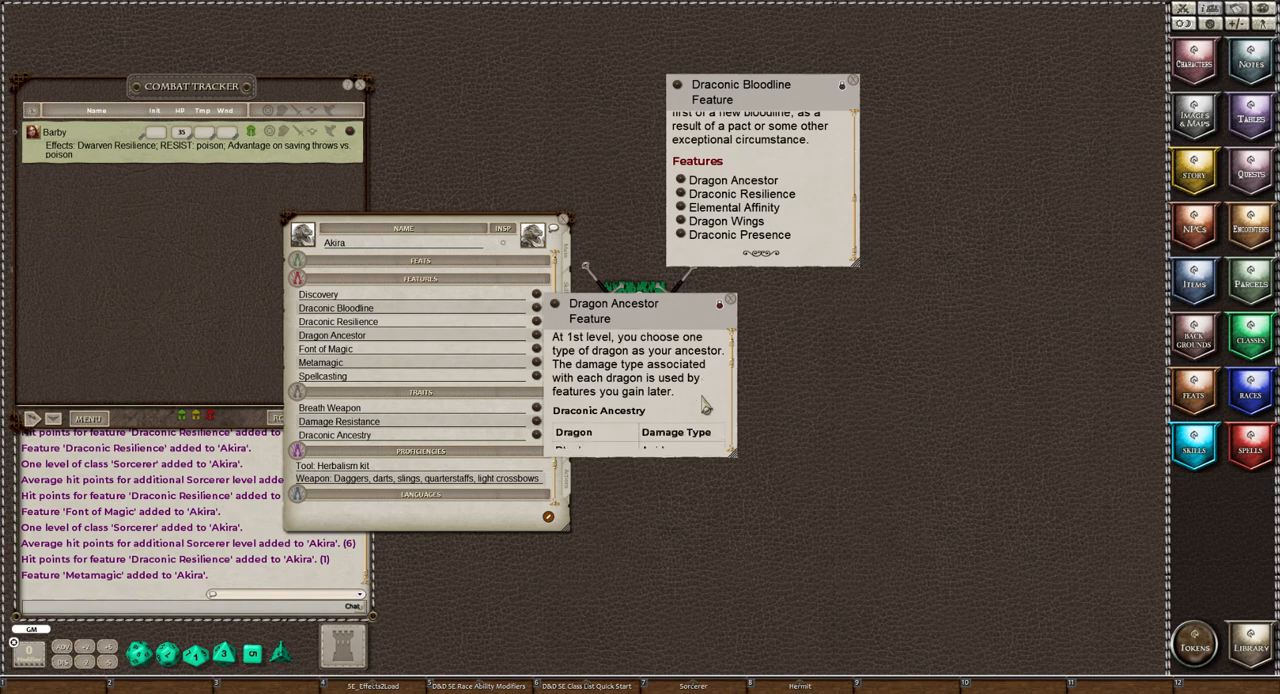
scroll(701, 398, "down", 6)
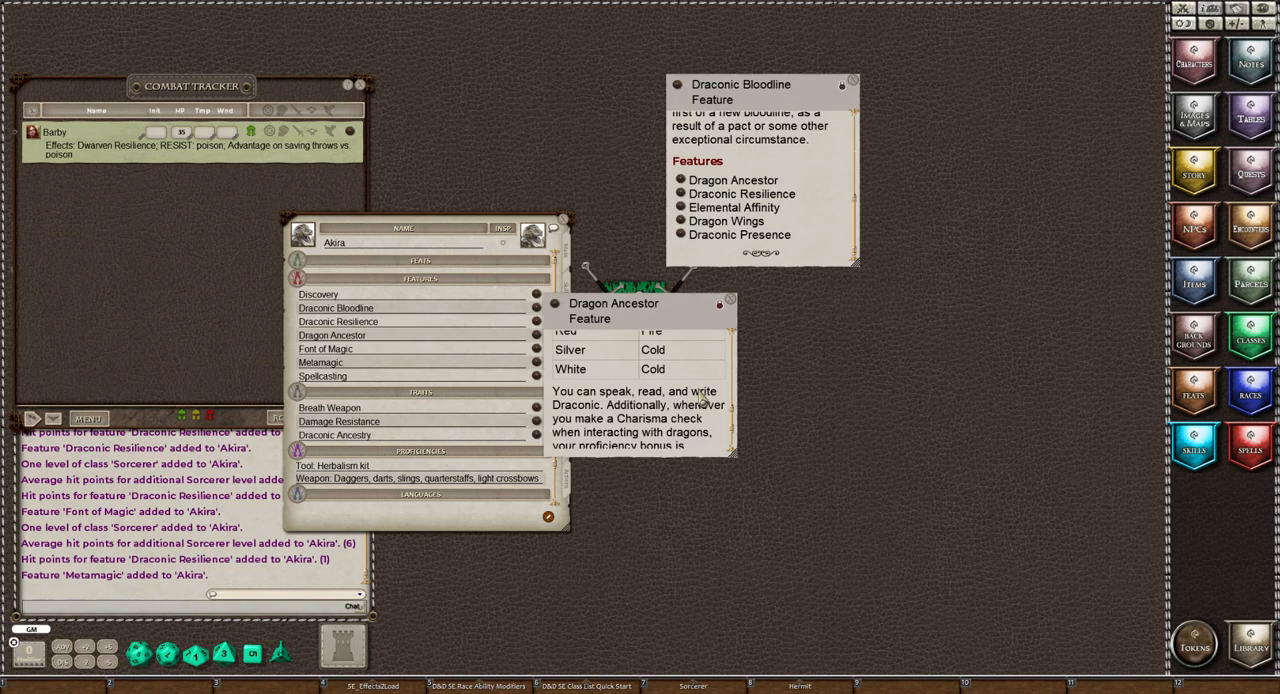
scroll(703, 398, "up", 10)
scroll(703, 397, "down", 6)
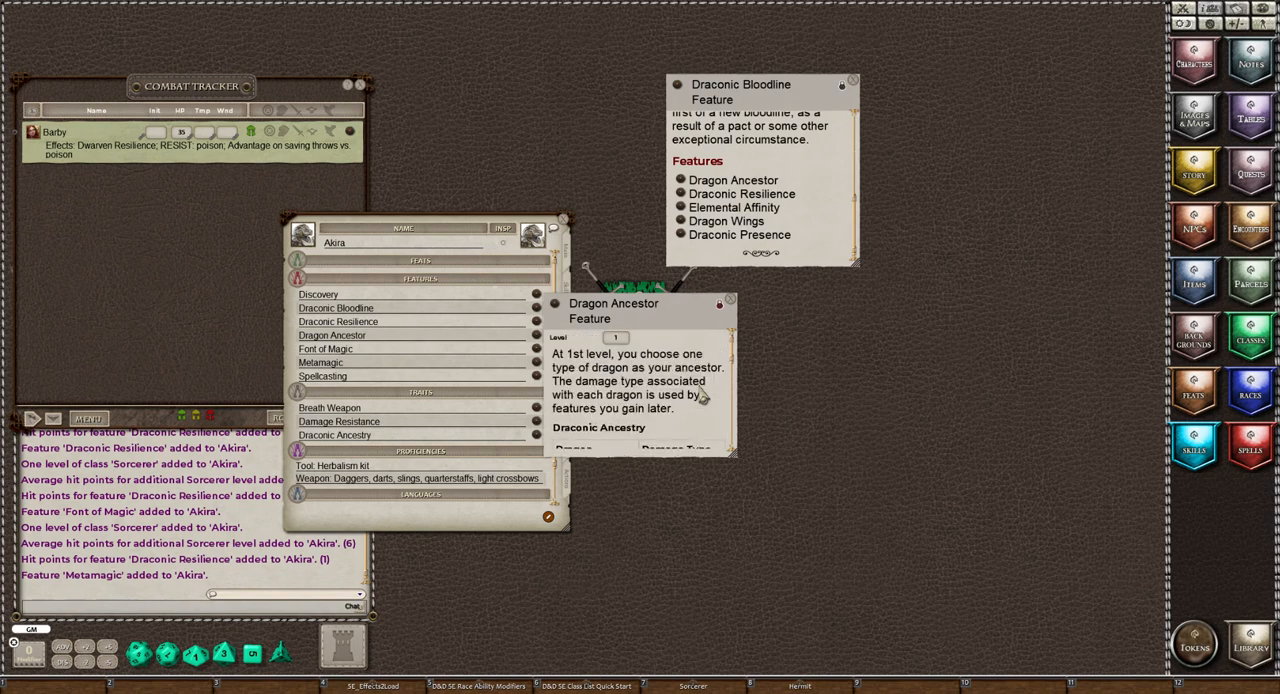
scroll(703, 396, "down", 2)
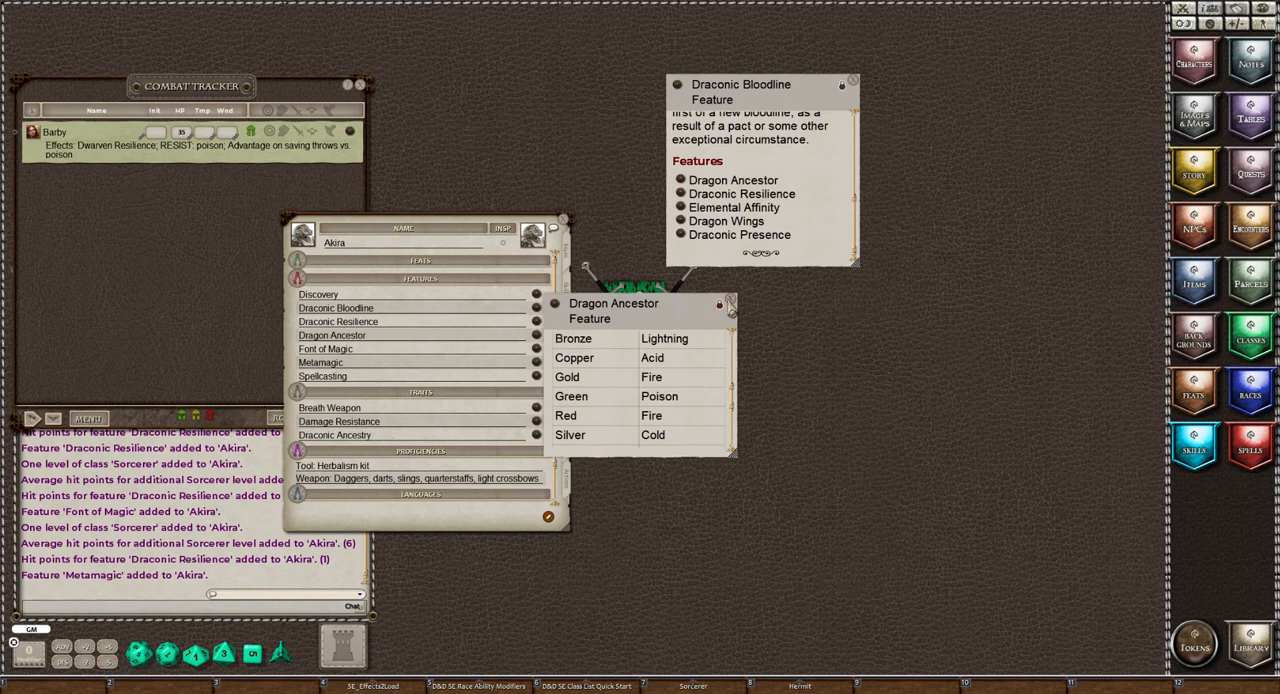
left_click(730, 299)
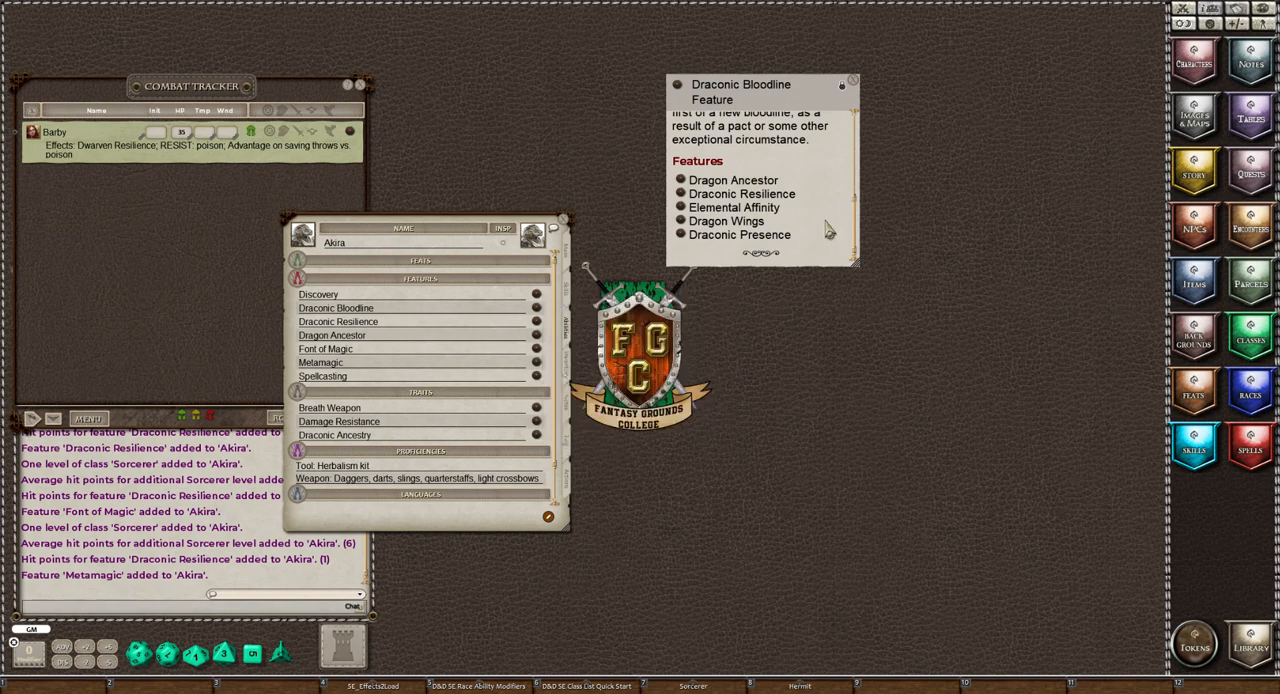
Rename the Draconic Bloodline feature as "Draconic Bloodline (Silver)" and close its description window
left_click(398, 308)
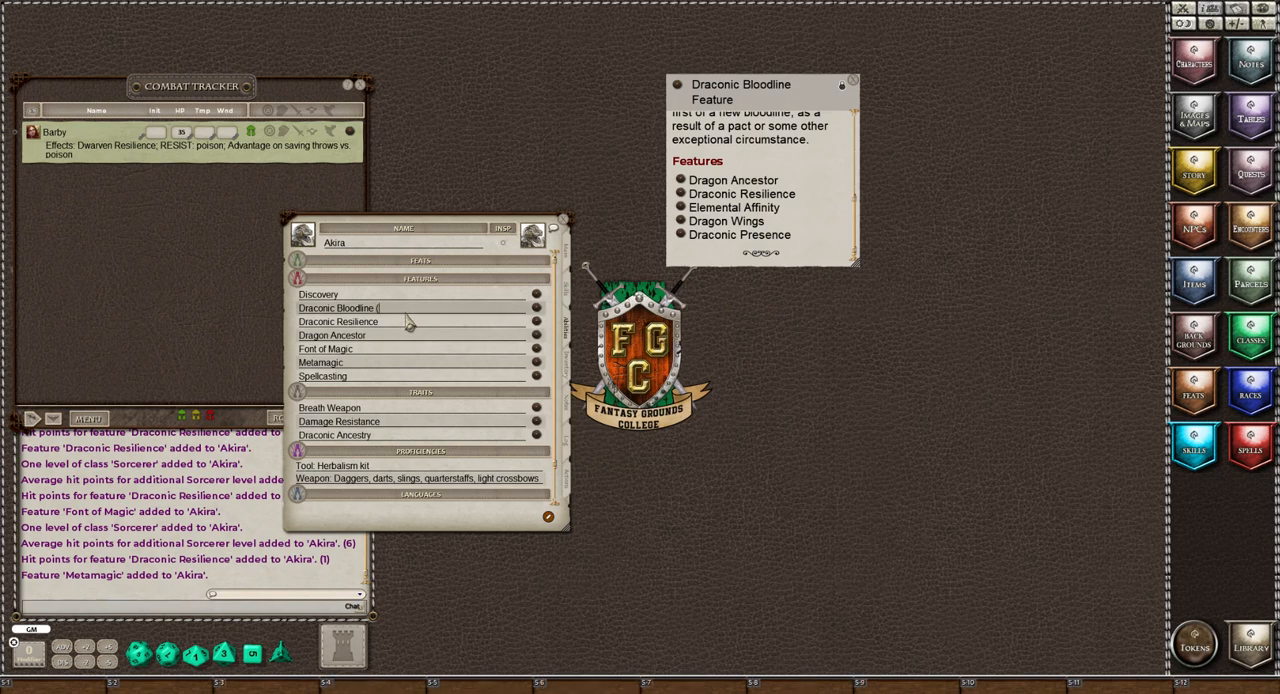
type("(Silver")
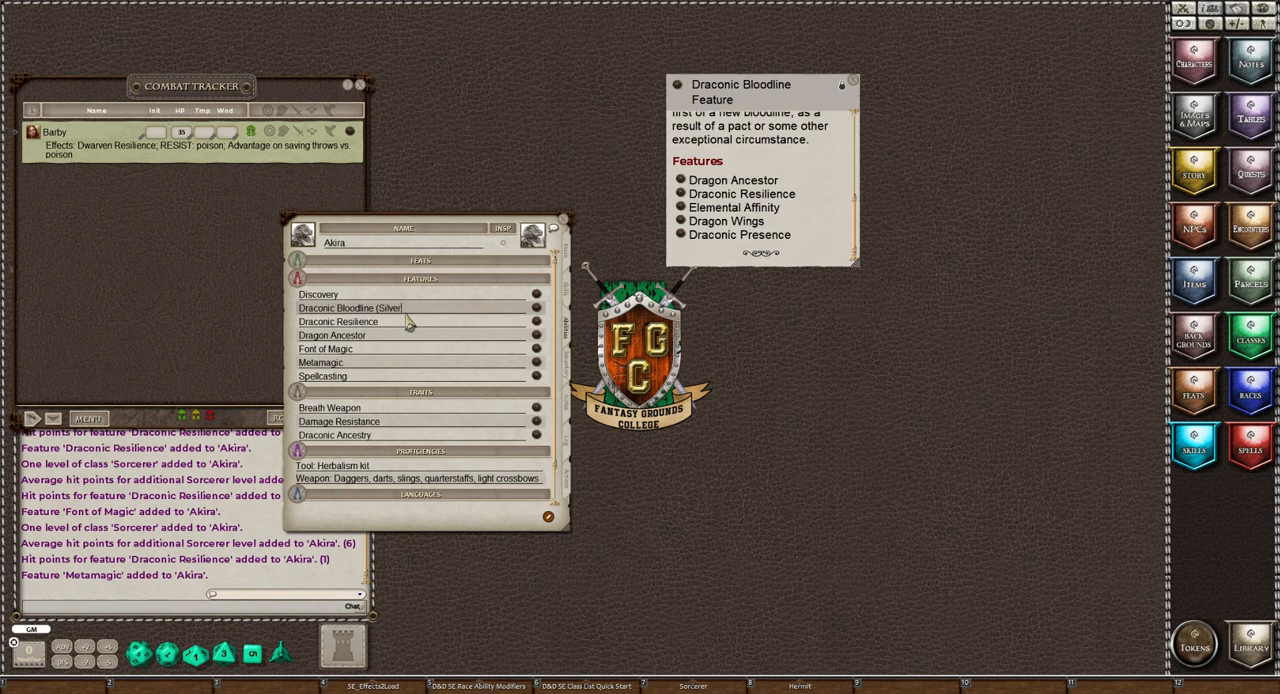
type(")")
left_click(409, 324)
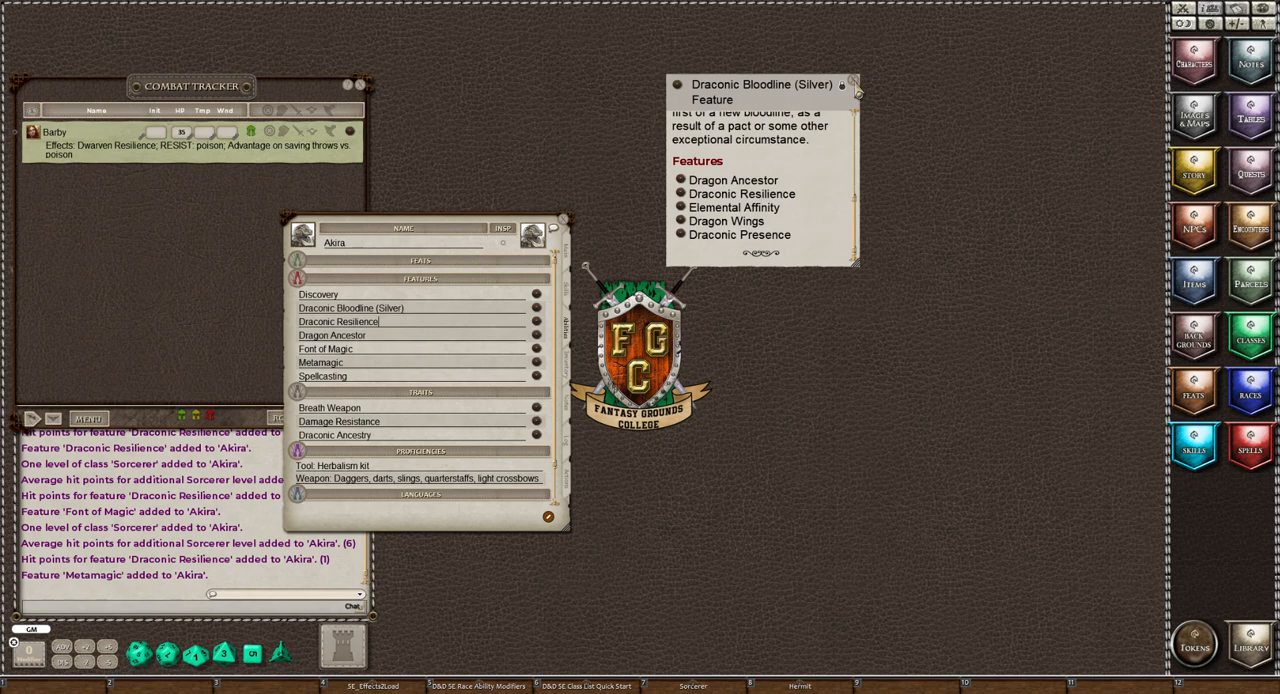
left_click(854, 84)
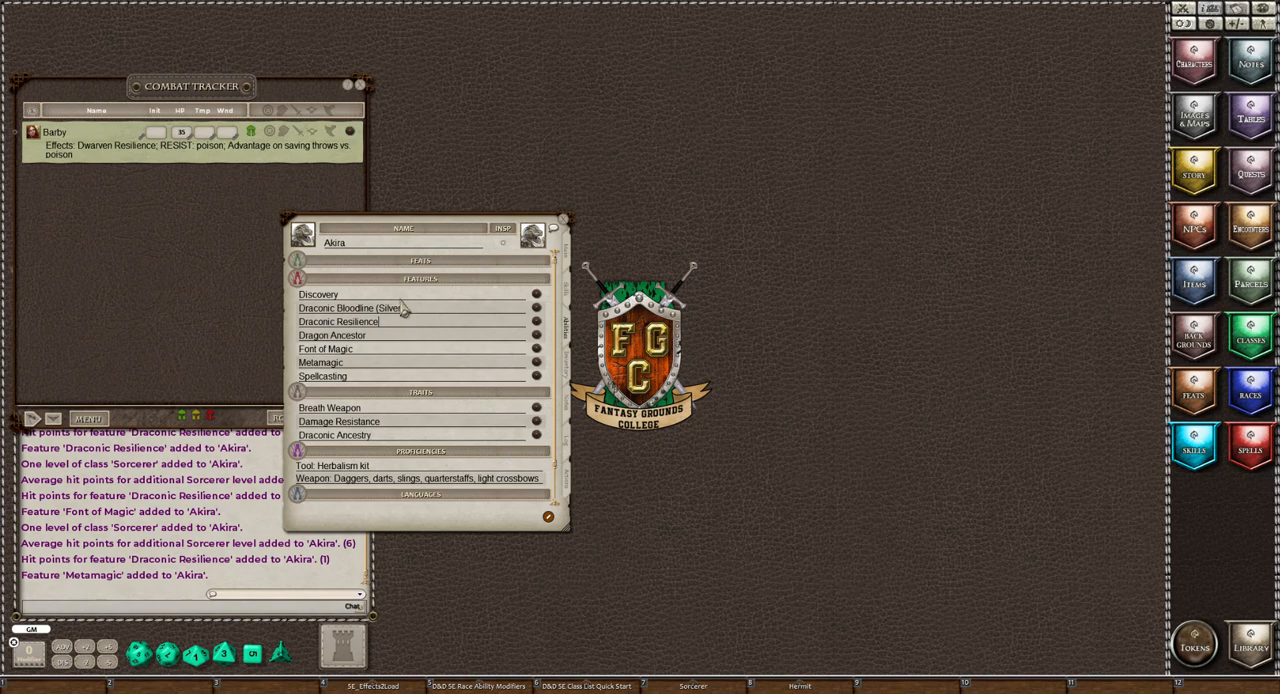
Read the Draconic Resilience feature, compare it with the armor class and hit points on the main sheet, and close its description
left_click(536, 321)
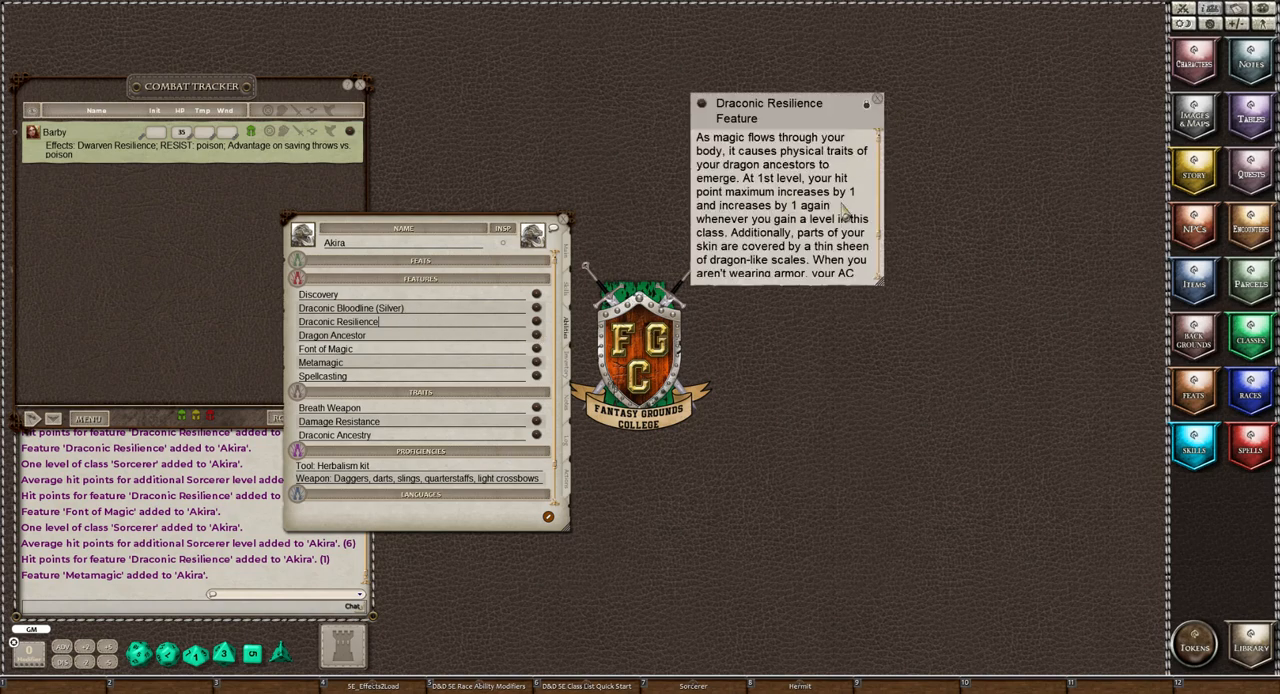
scroll(840, 212, "down", 1)
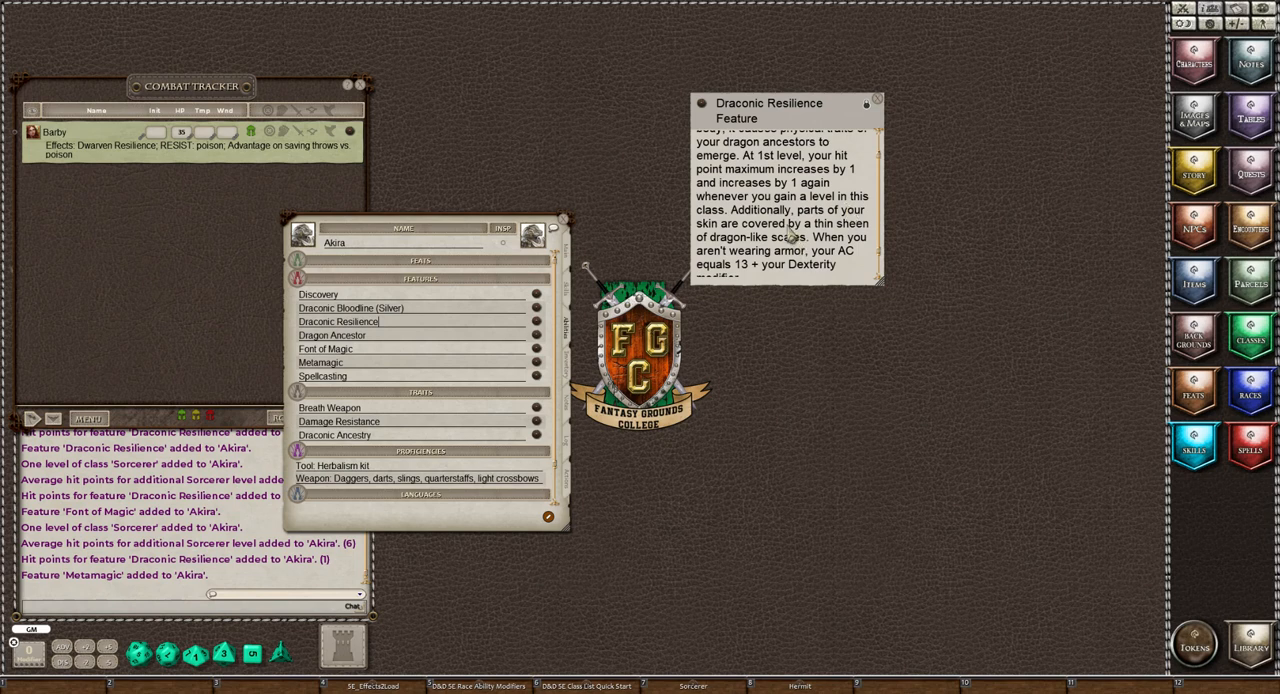
scroll(787, 236, "down", 1)
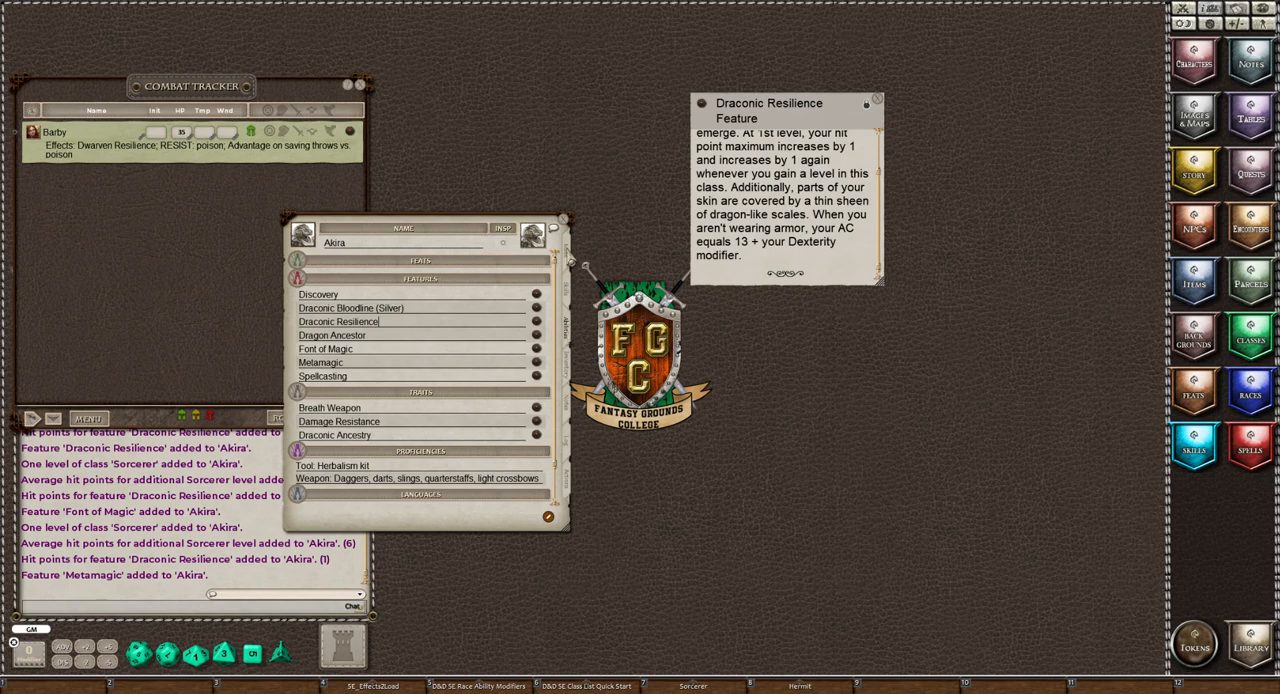
left_click(567, 256)
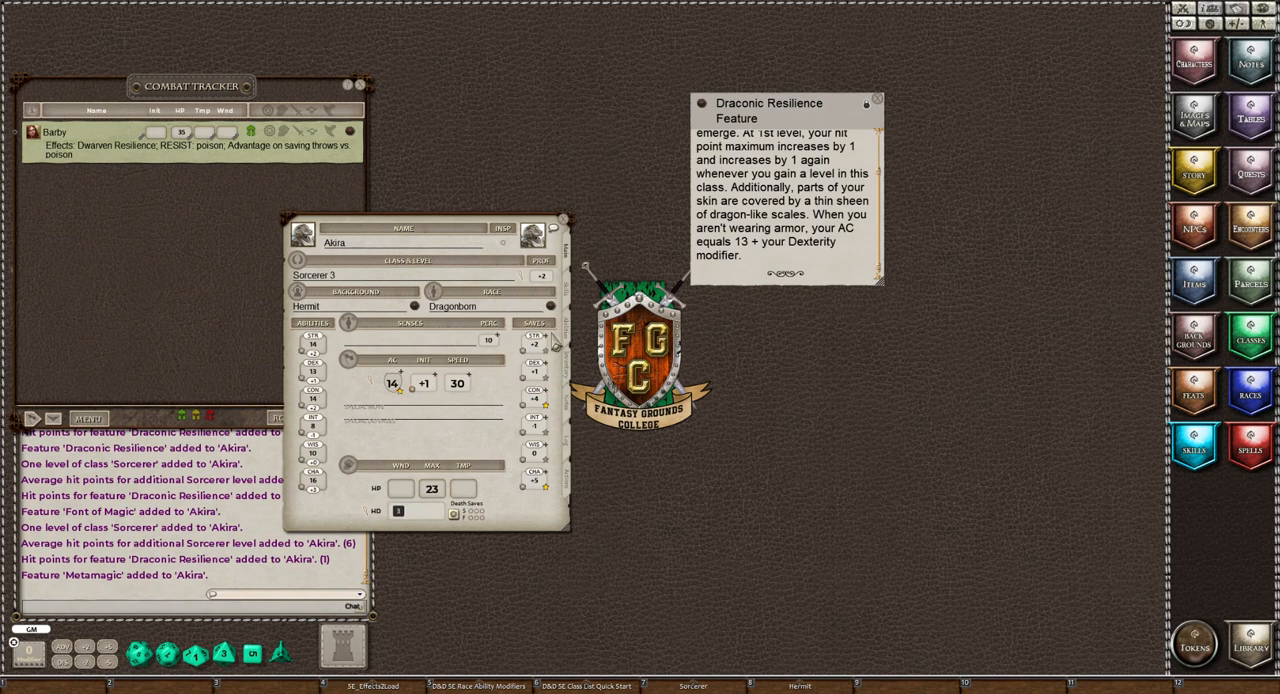
left_click(567, 335)
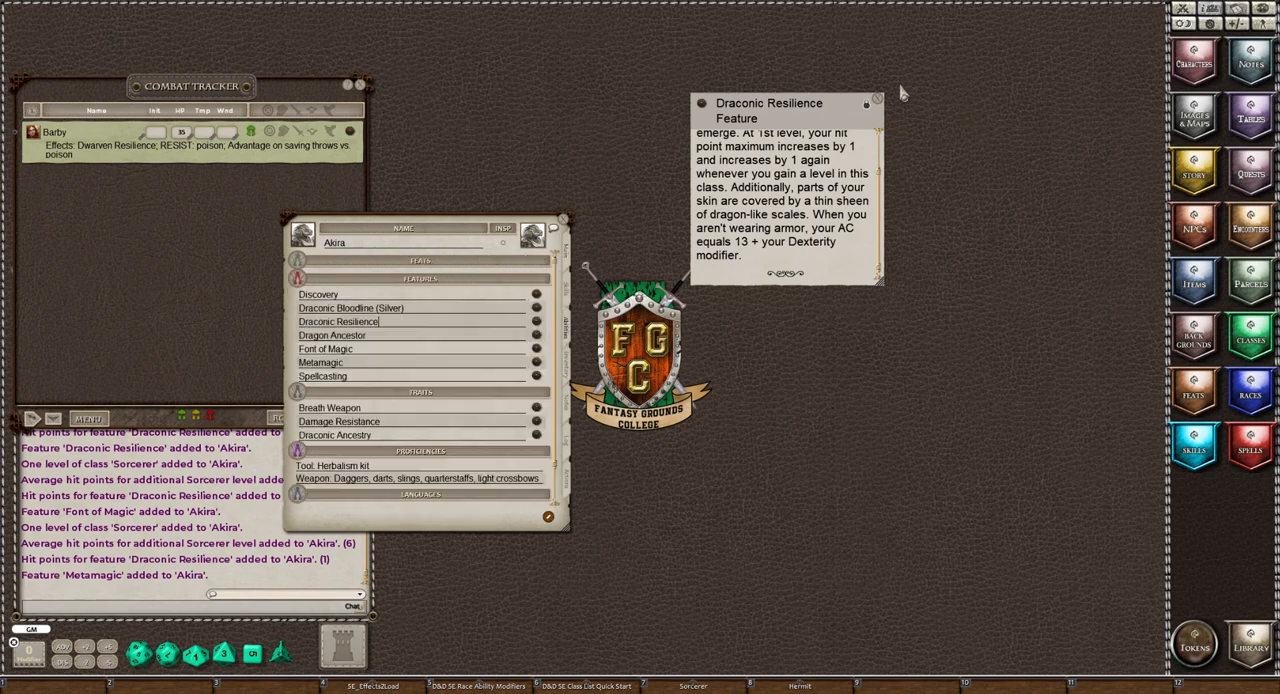
left_click(879, 104)
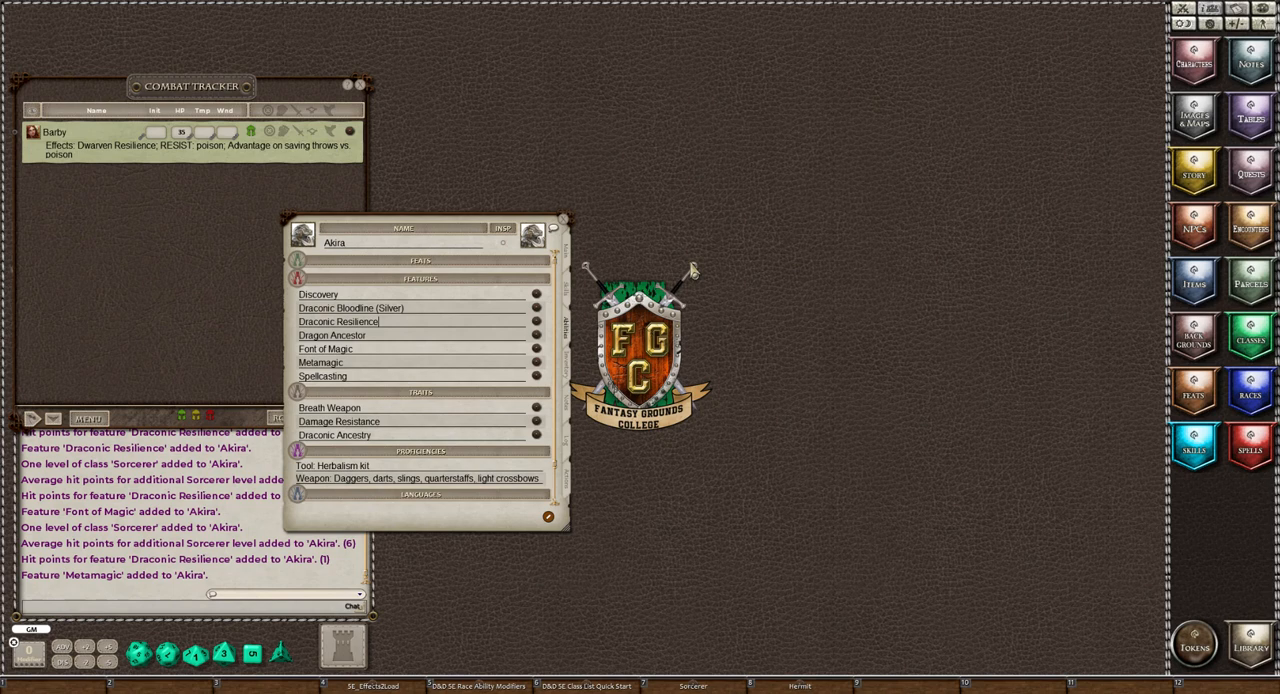
left_click_drag(429, 237, 414, 174)
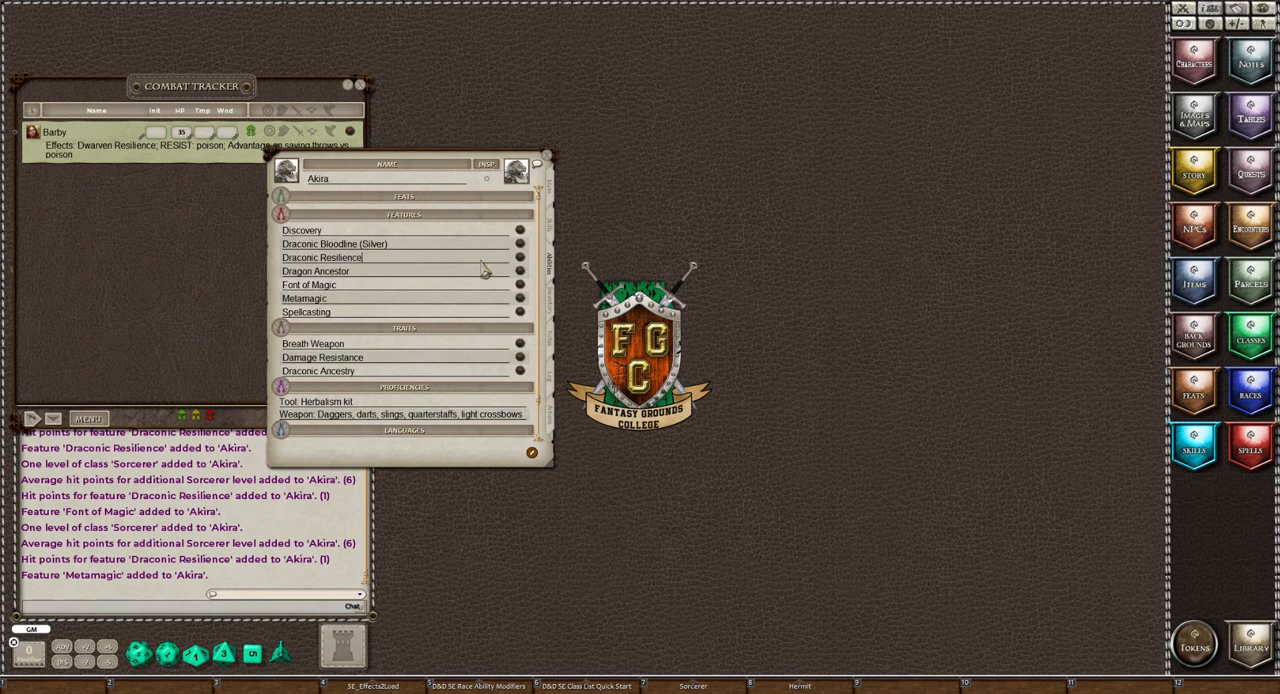
left_click(519, 257)
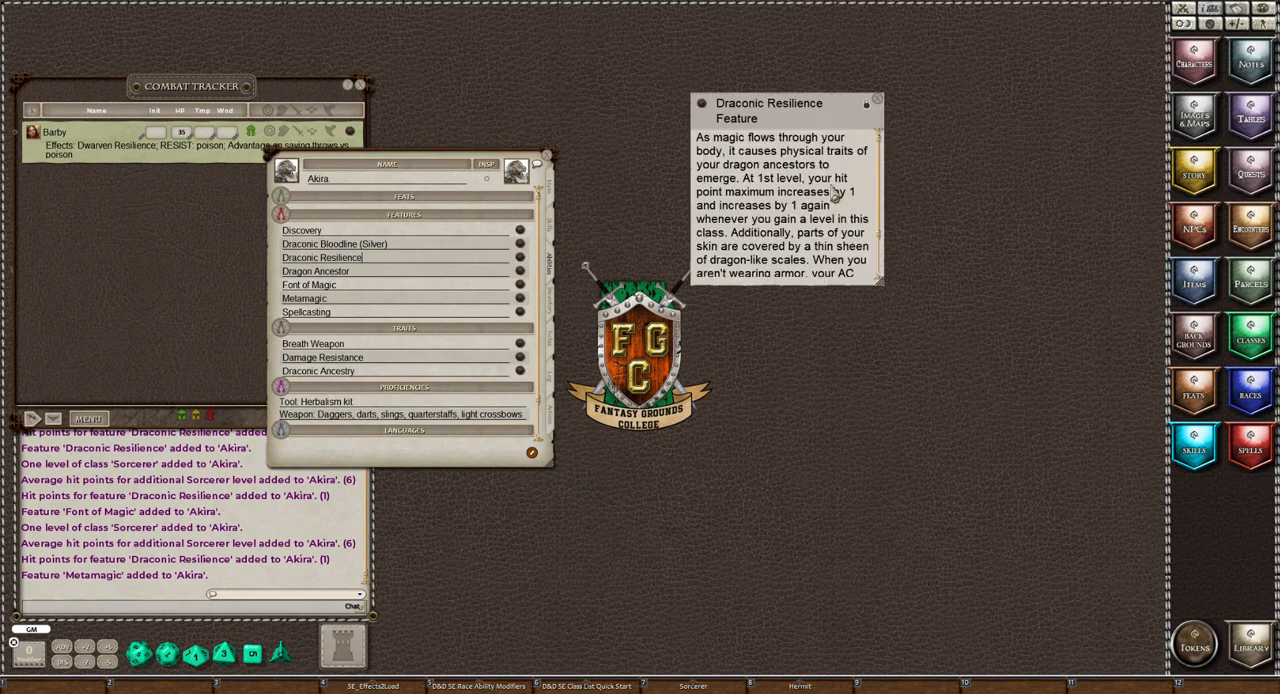
left_click(877, 100)
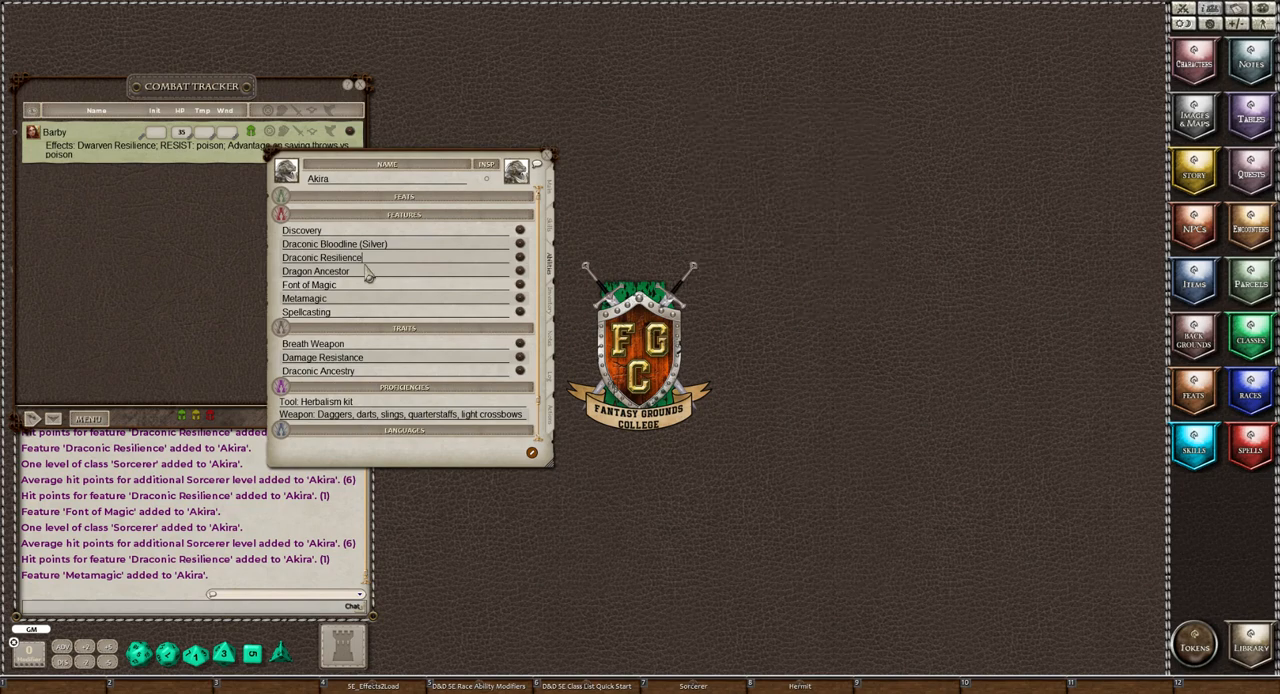
Check the Dragon Ancestor feature's description, close it, and rename the feature as "Dragon Ancestor (Silver)"
left_click(519, 271)
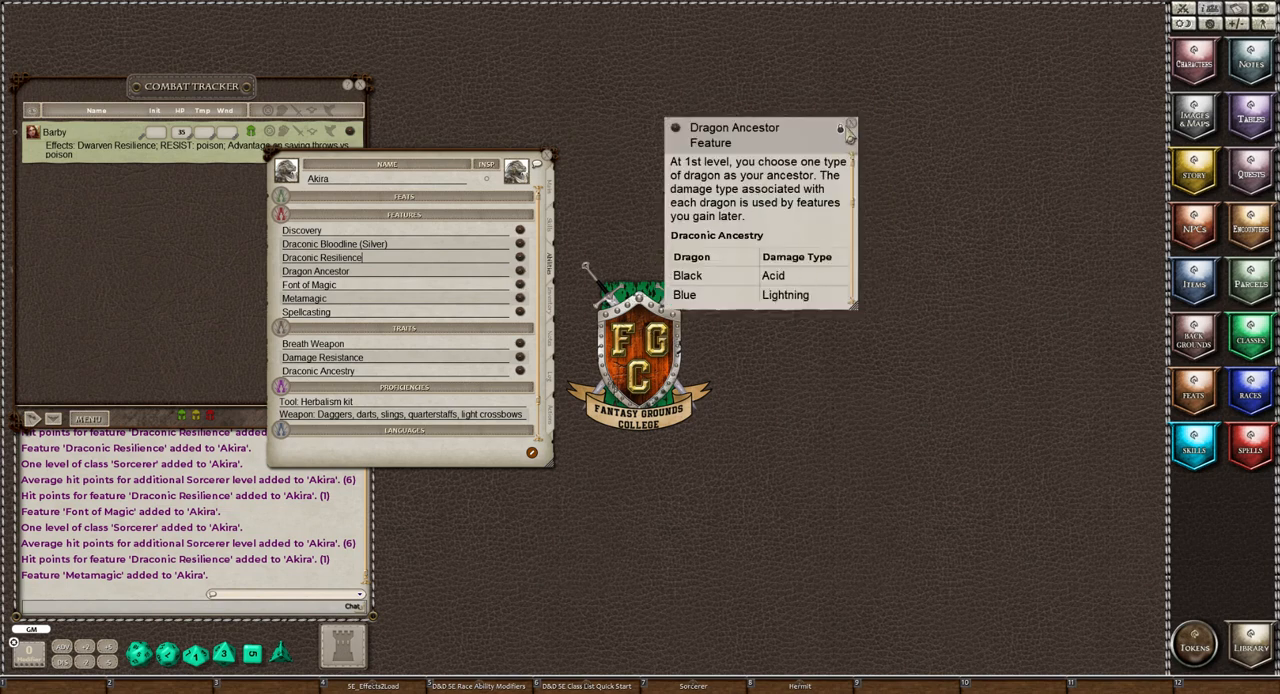
left_click(850, 126)
left_click(395, 276)
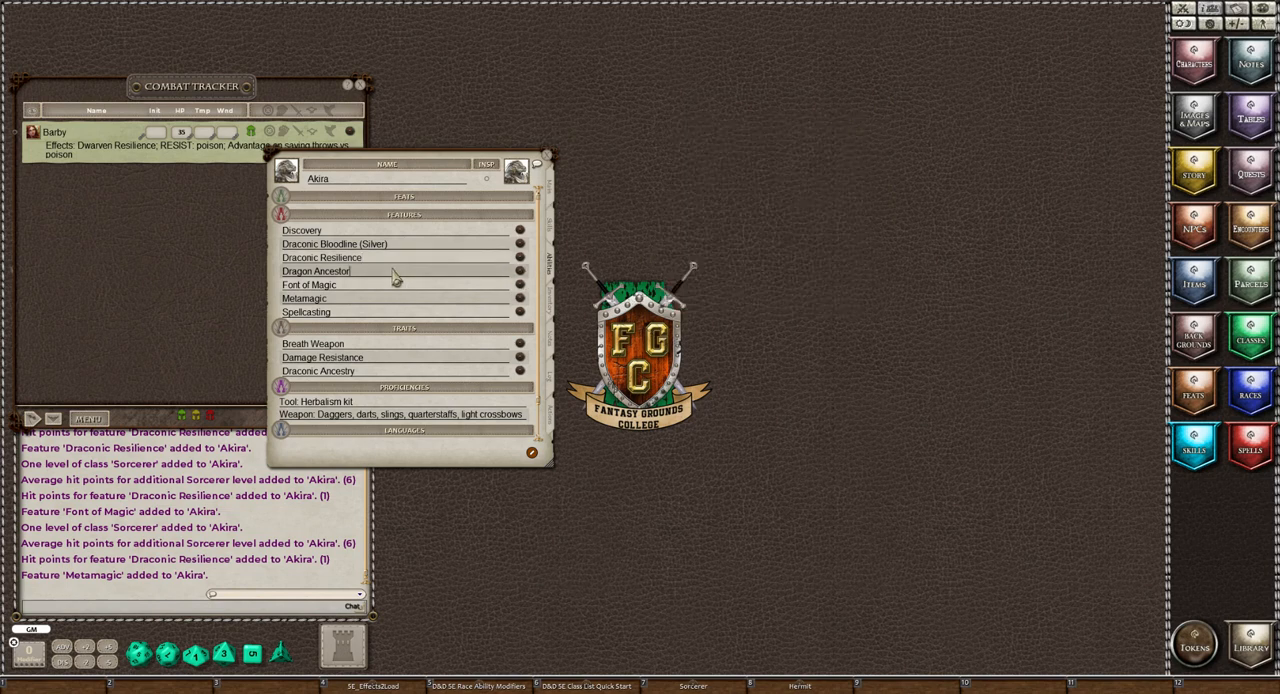
type("(Silver)")
Read the Font of Magic feature's rules on sorcery points and flexible casting, and close its description
left_click(520, 286)
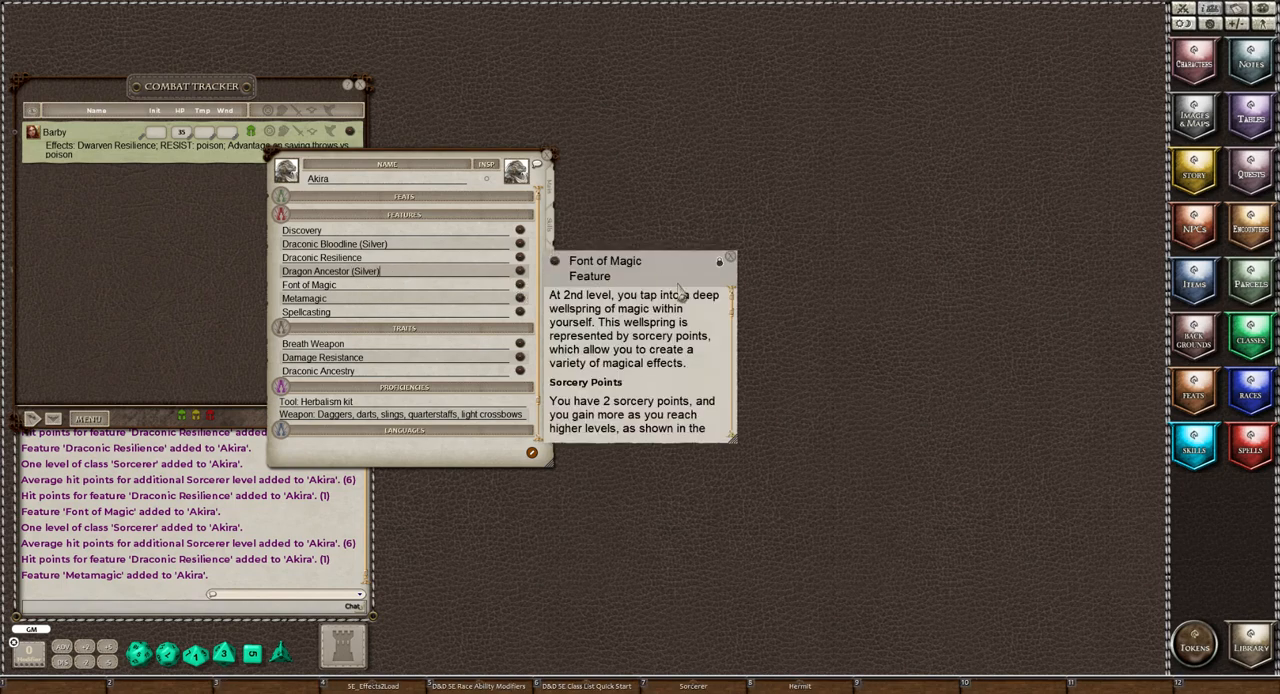
left_click_drag(651, 294, 789, 166)
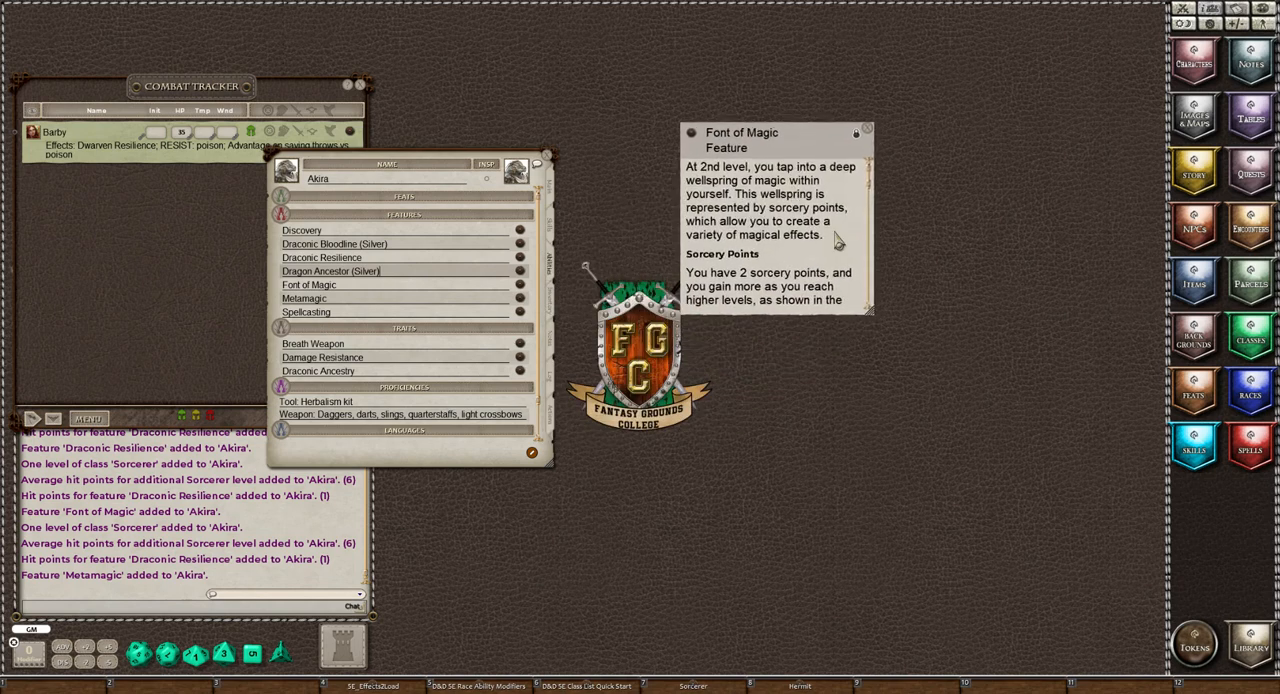
scroll(838, 241, "down", 1)
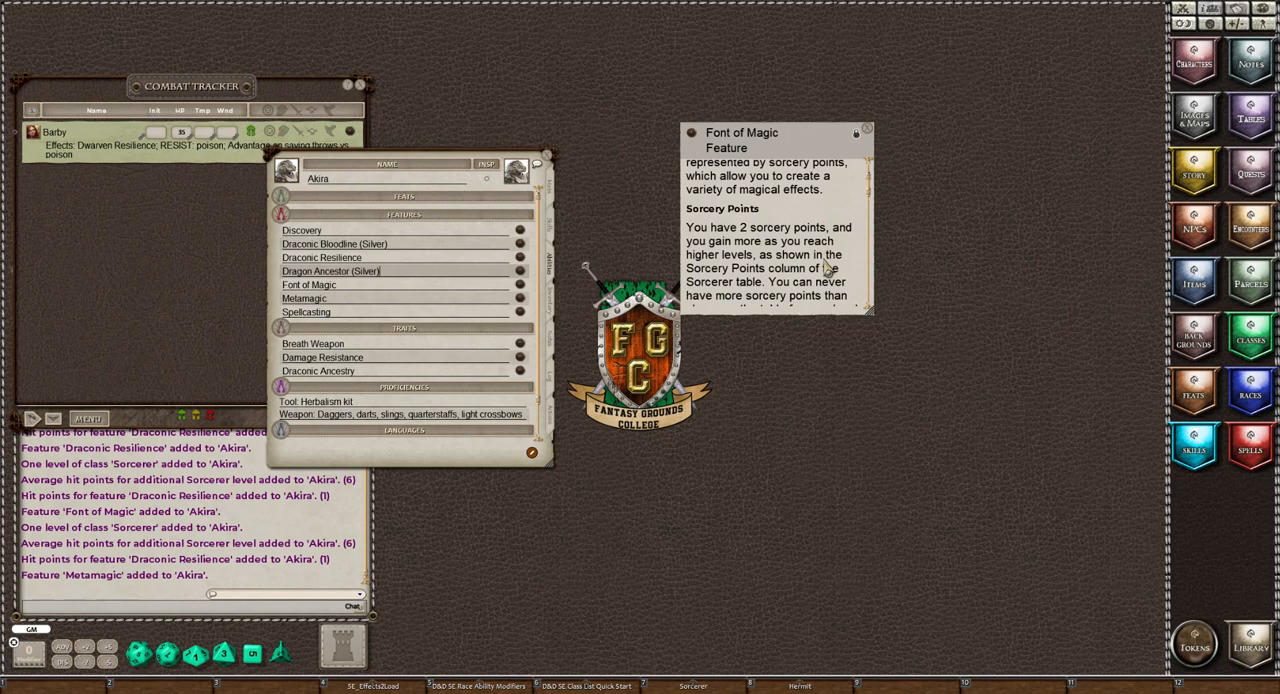
scroll(828, 268, "down", 1)
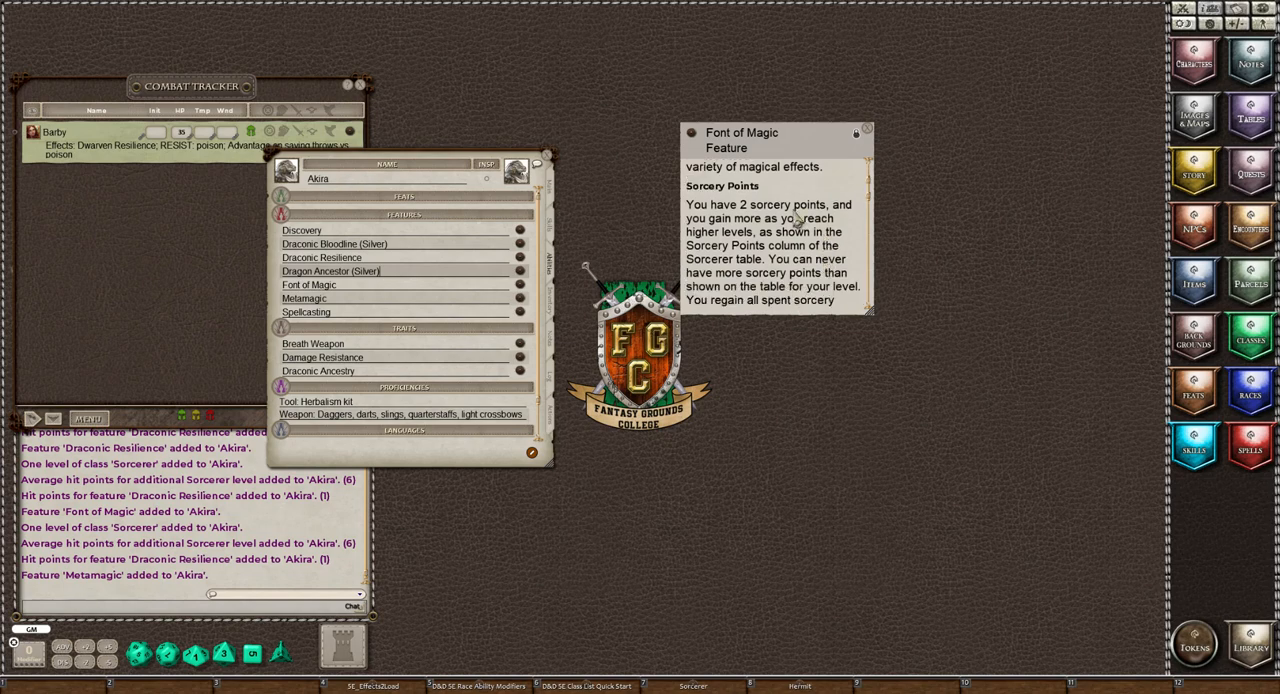
scroll(797, 218, "up", 2)
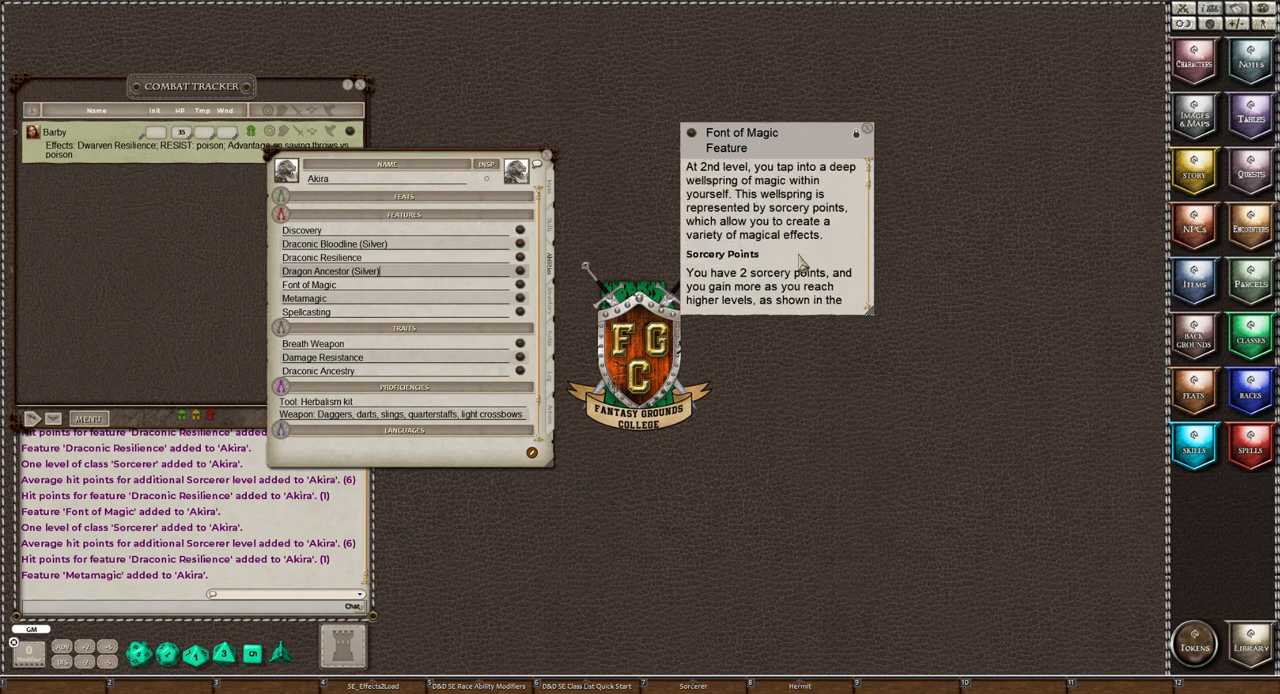
scroll(800, 262, "down", 2)
scroll(765, 240, "down", 1)
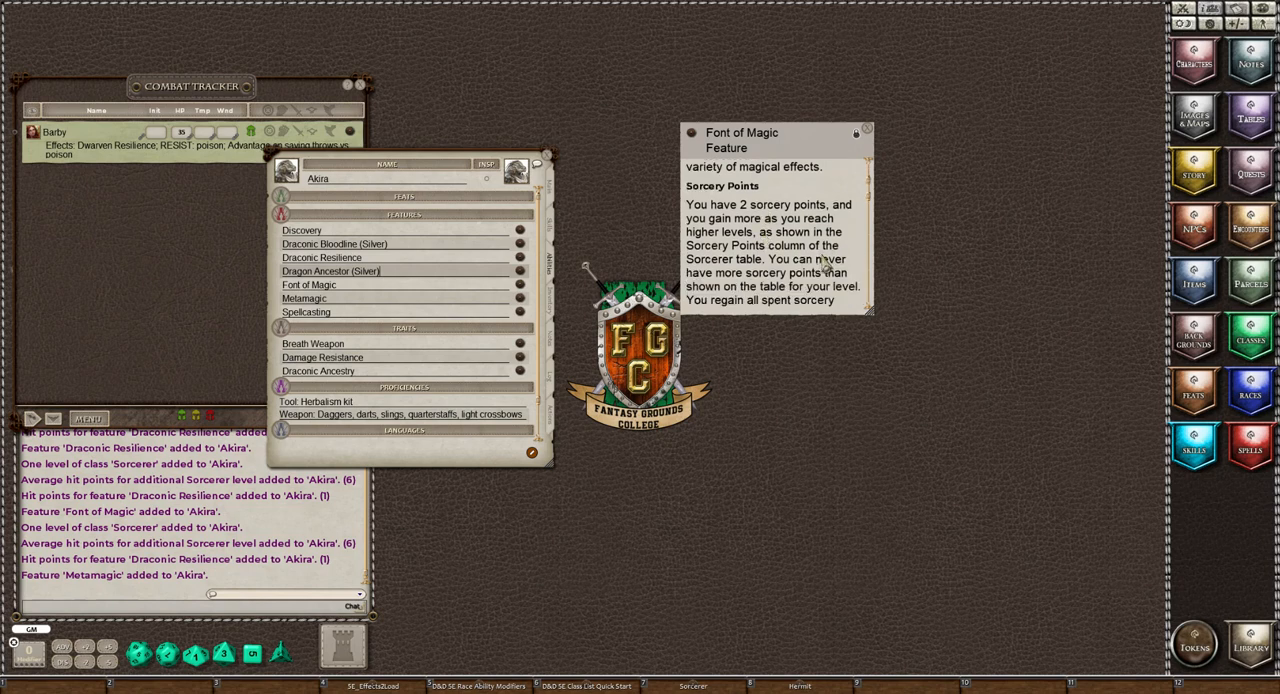
scroll(822, 262, "down", 1)
scroll(824, 264, "down", 1)
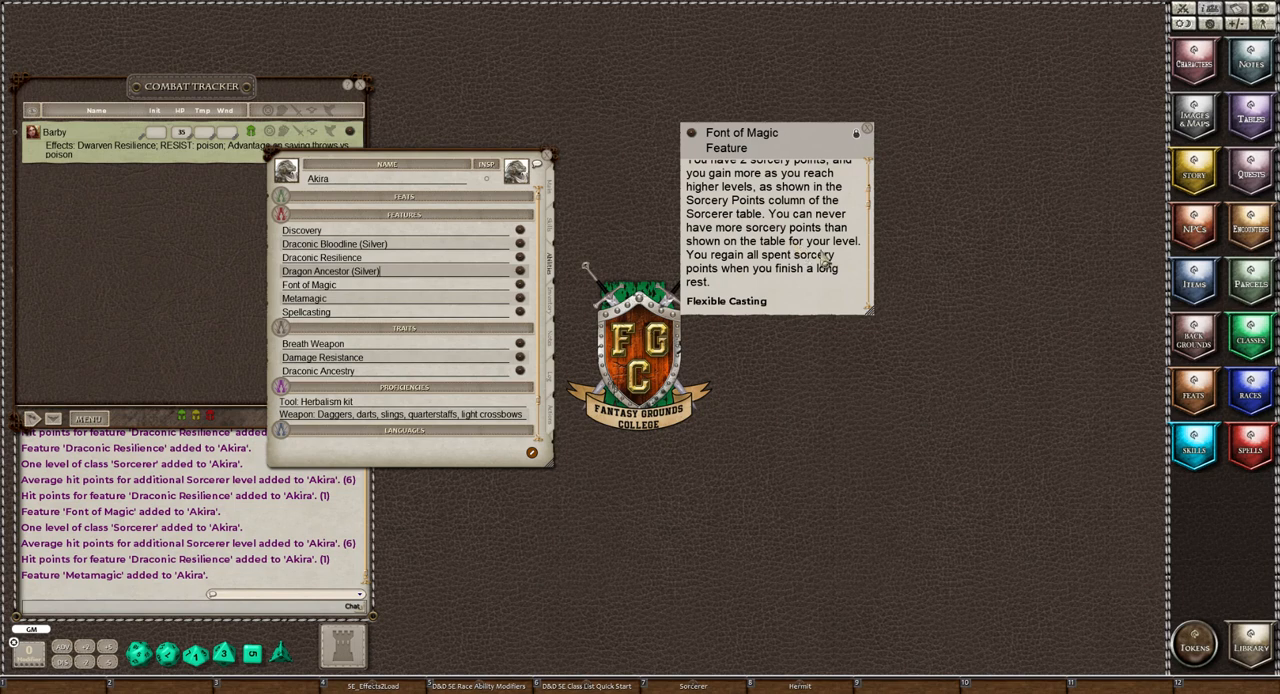
scroll(822, 258, "down", 5)
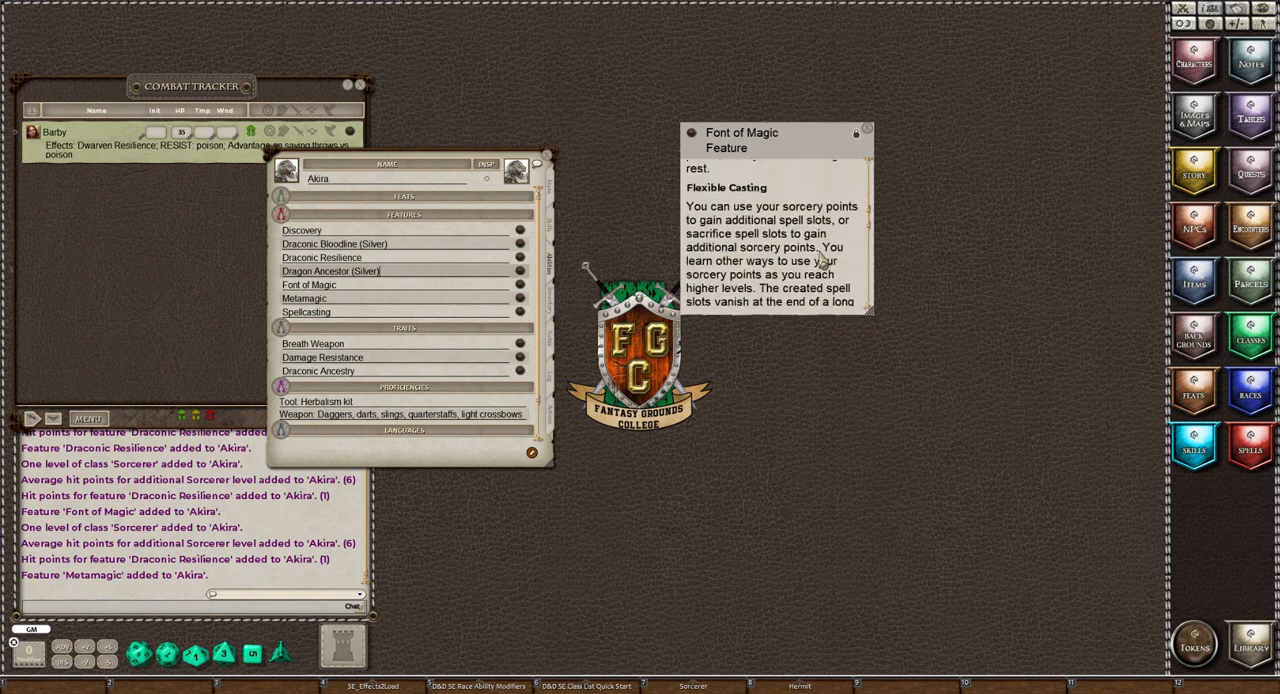
scroll(822, 258, "down", 1)
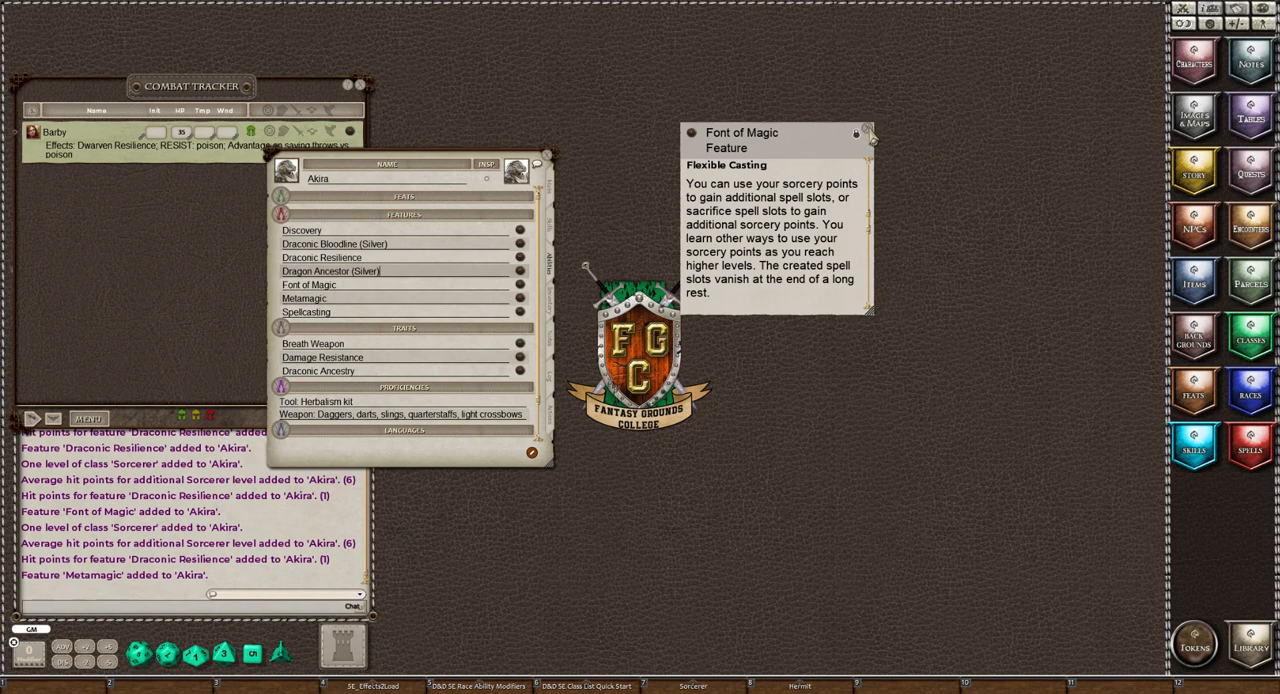
left_click(867, 132)
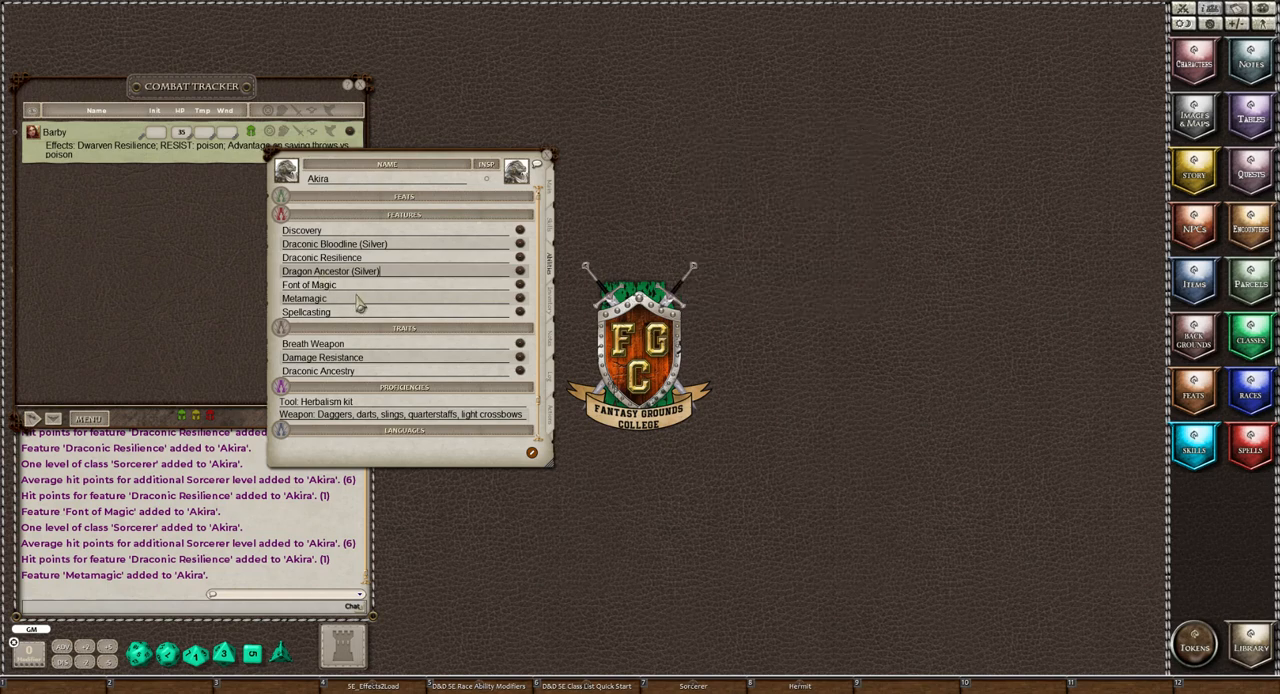
Open the Metamagic feature's description in an enlarged window and rename the feature as "Metamagic (Careful)"
left_click(519, 298)
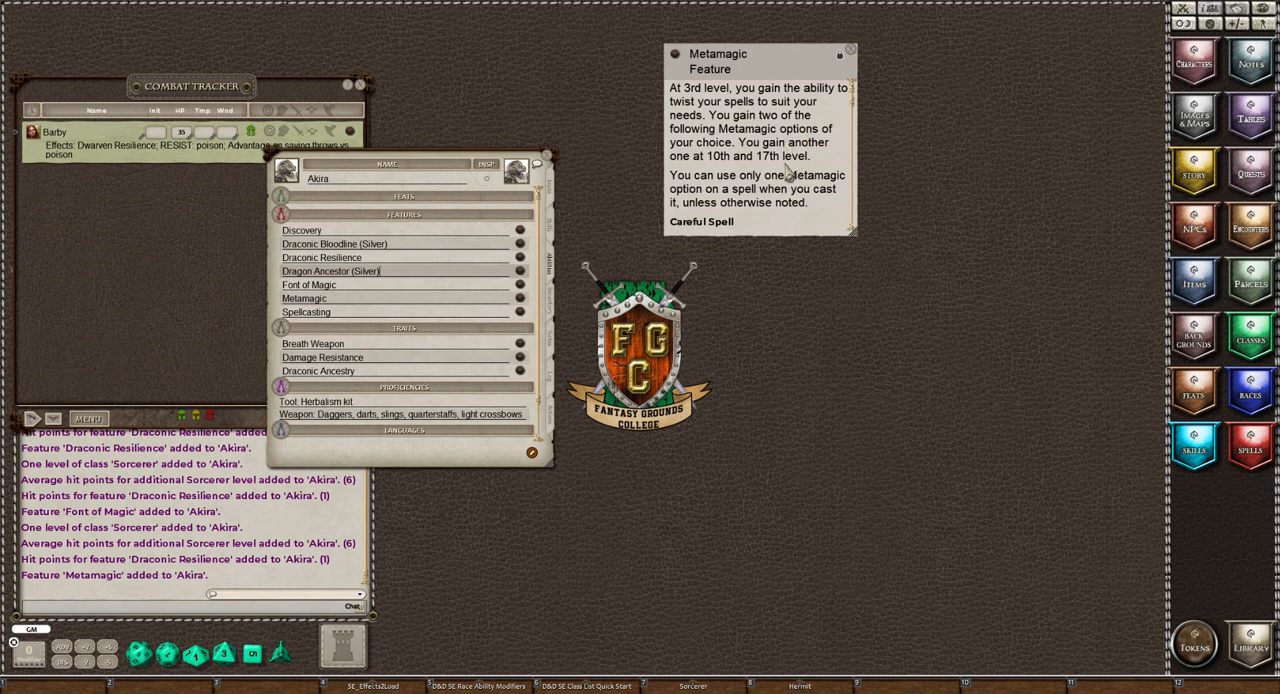
scroll(785, 170, "down", 3)
scroll(785, 170, "down", 3)
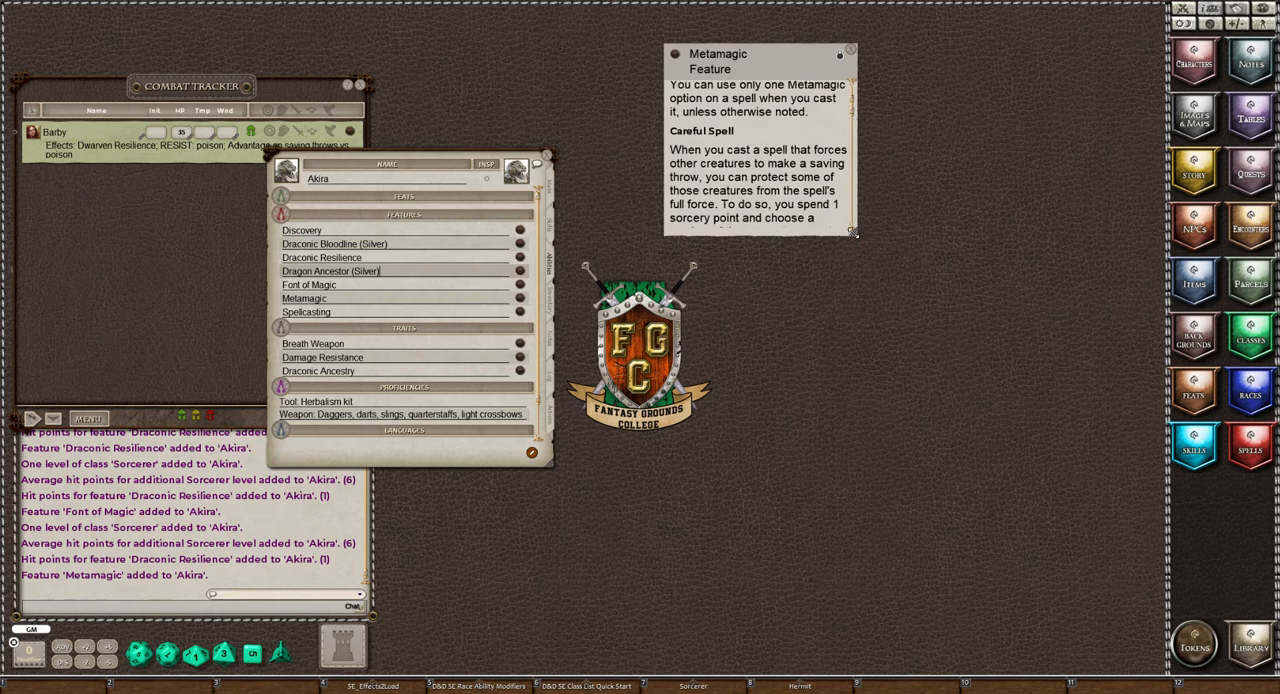
left_click_drag(852, 232, 1012, 333)
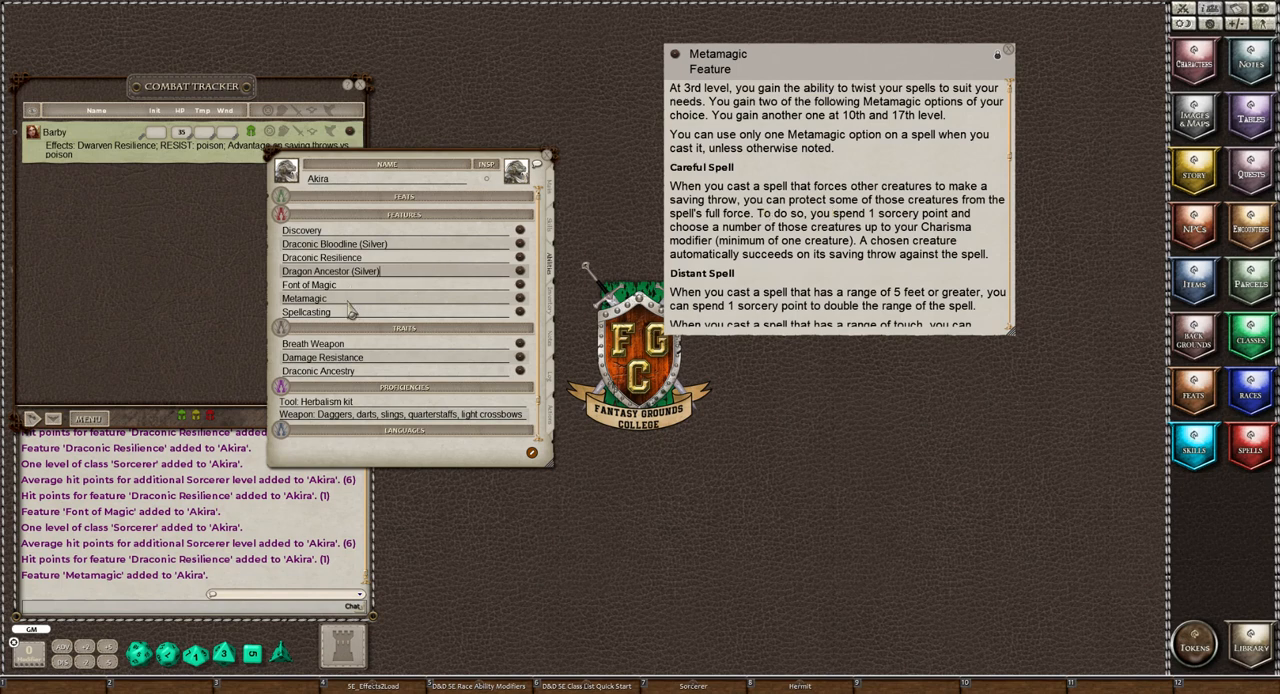
left_click(407, 300)
type("(")
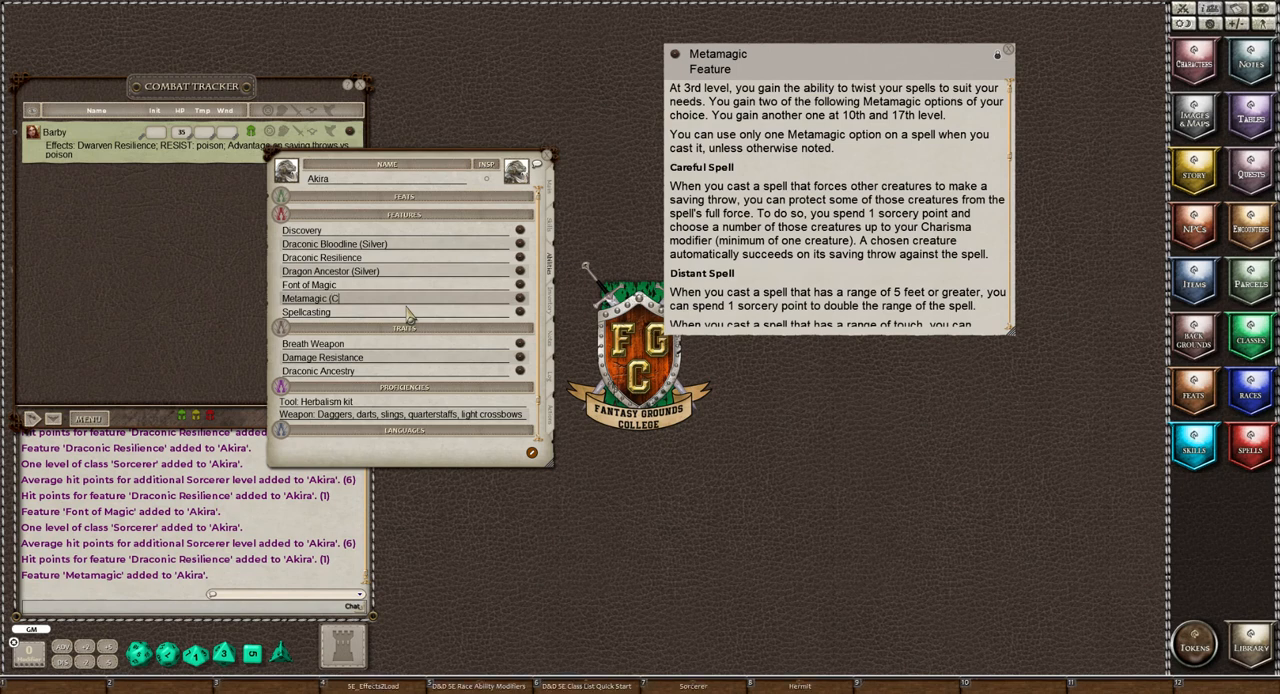
type("Careful)")
Examine the remaining Metamagic options in the feature description, from Distant Spell through Twinned Spell
scroll(852, 262, "down", 3)
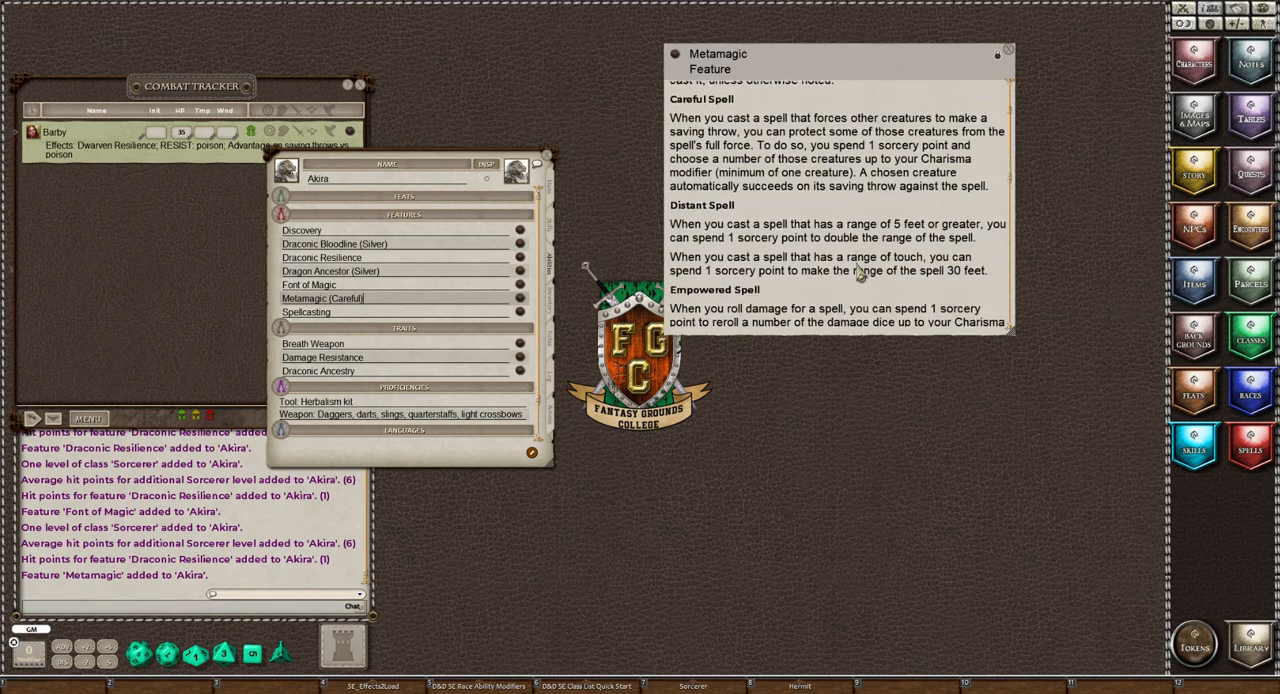
scroll(860, 276, "down", 1)
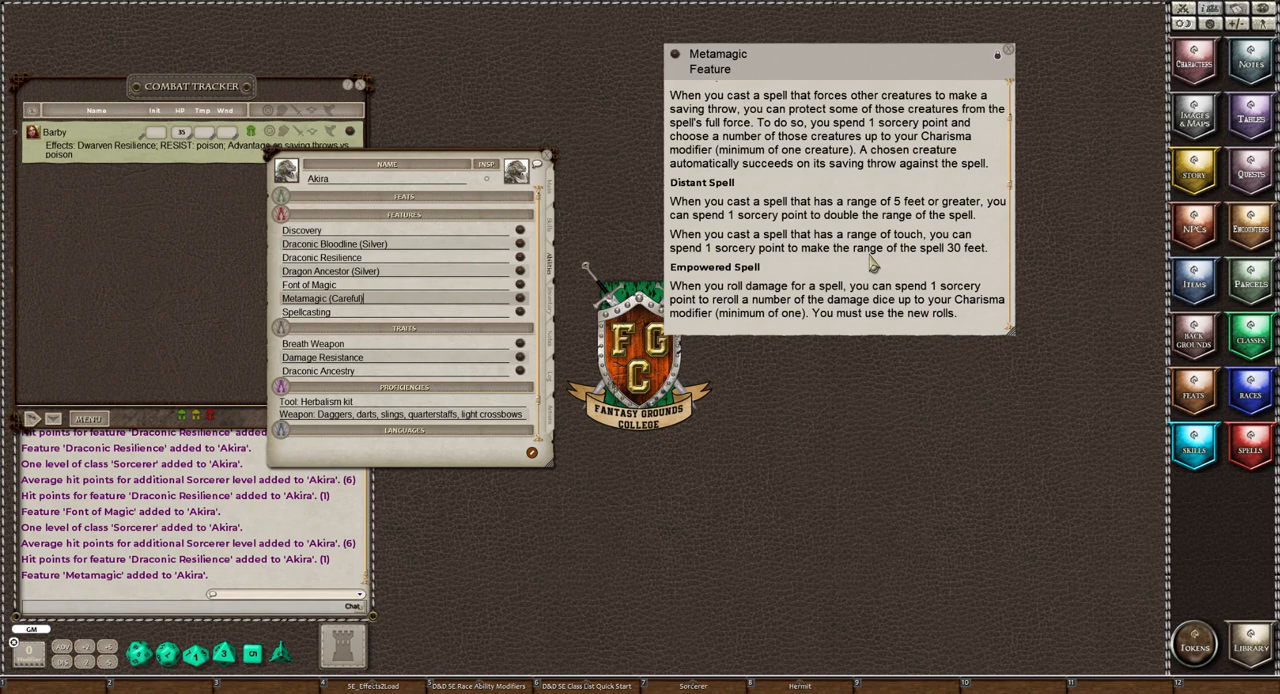
scroll(873, 264, "down", 1)
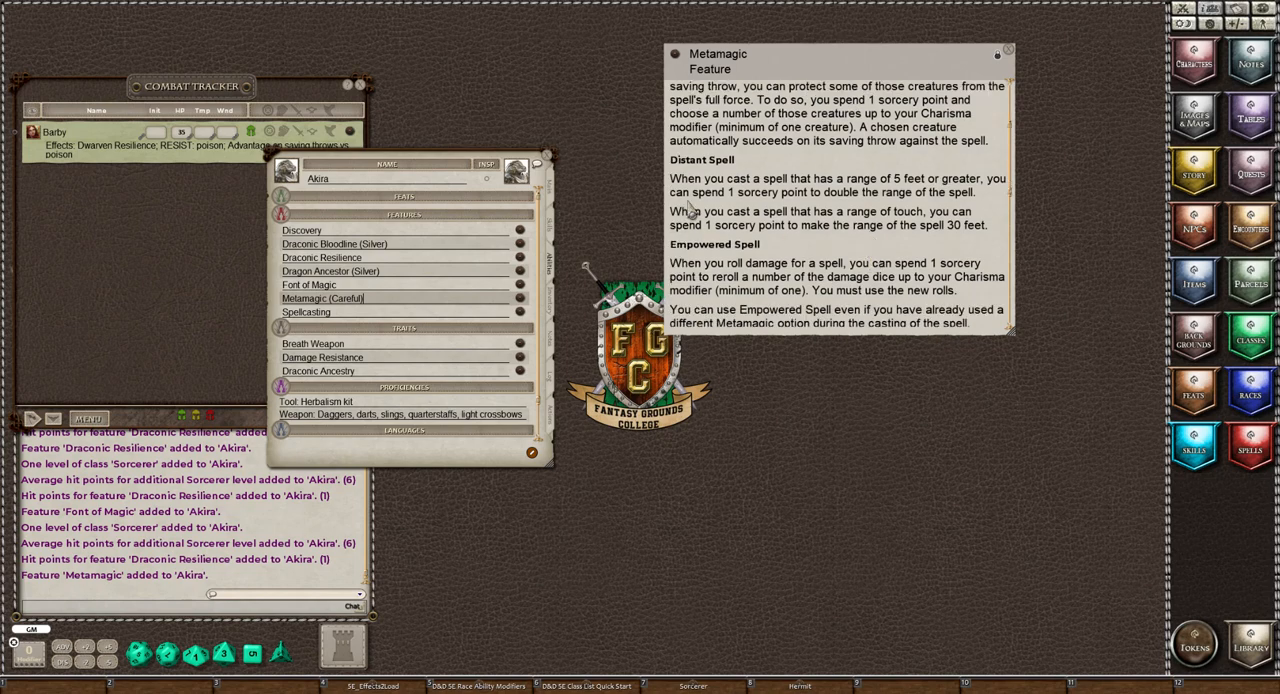
scroll(851, 270, "down", 1)
scroll(851, 272, "down", 1)
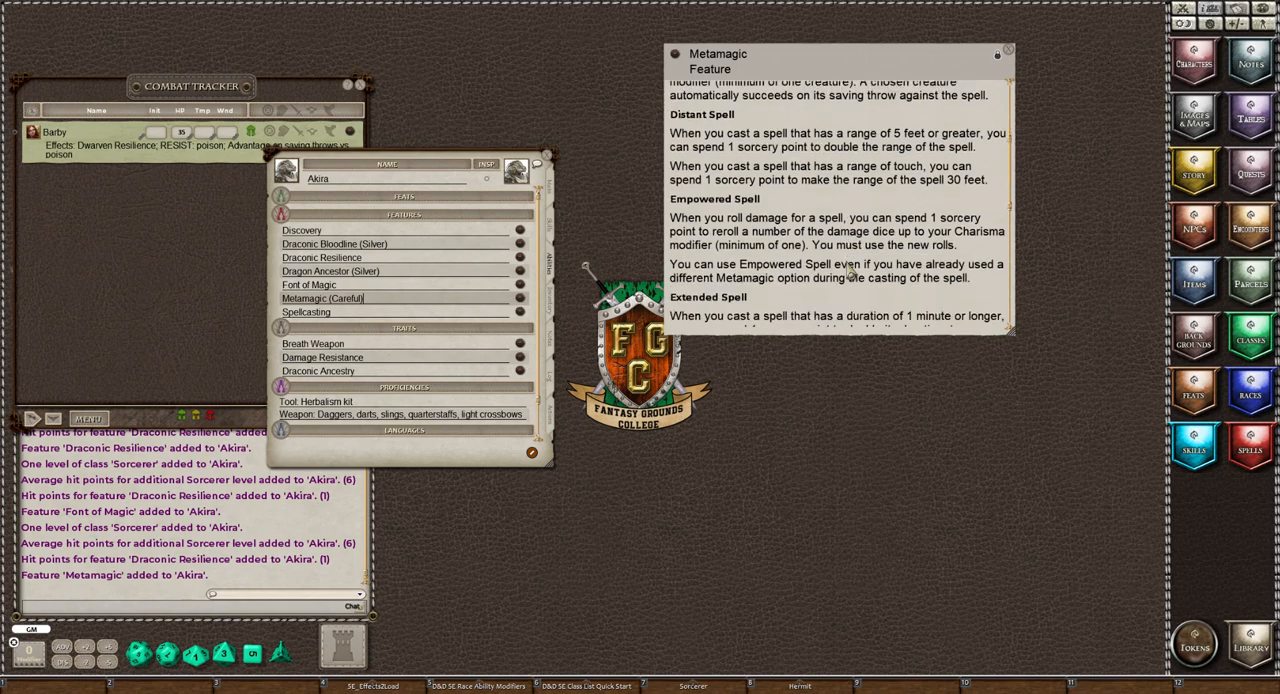
scroll(851, 272, "down", 1)
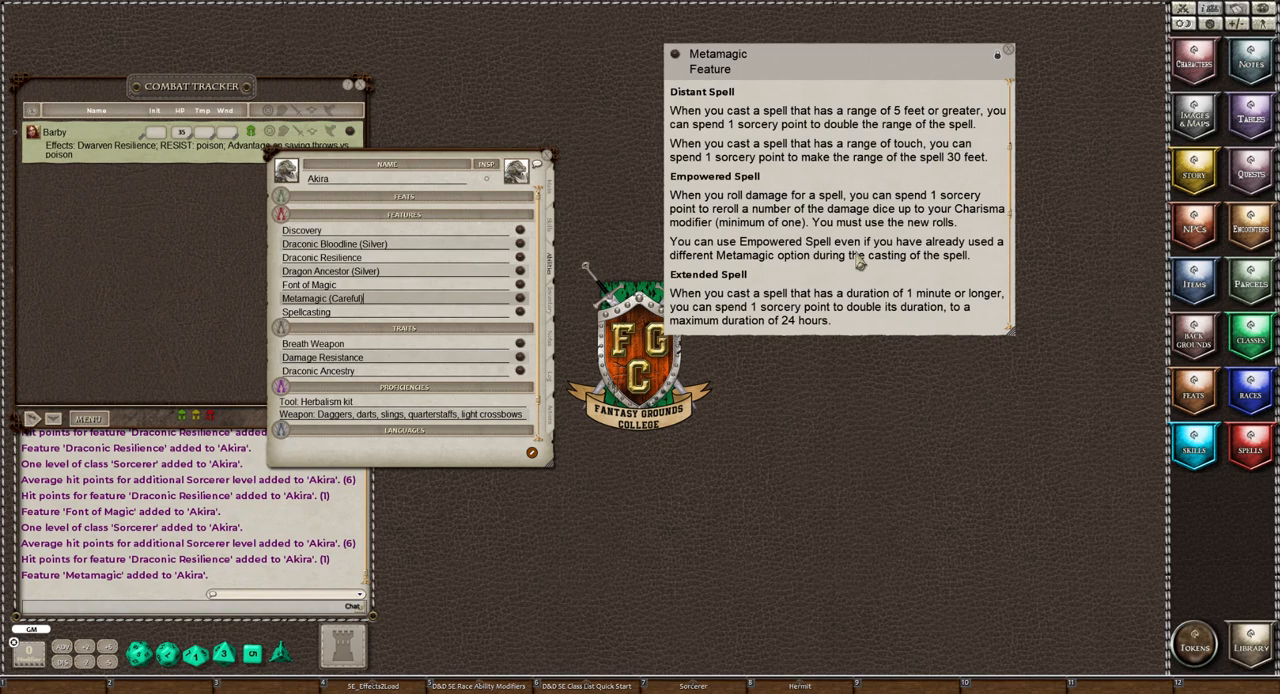
scroll(858, 260, "down", 1)
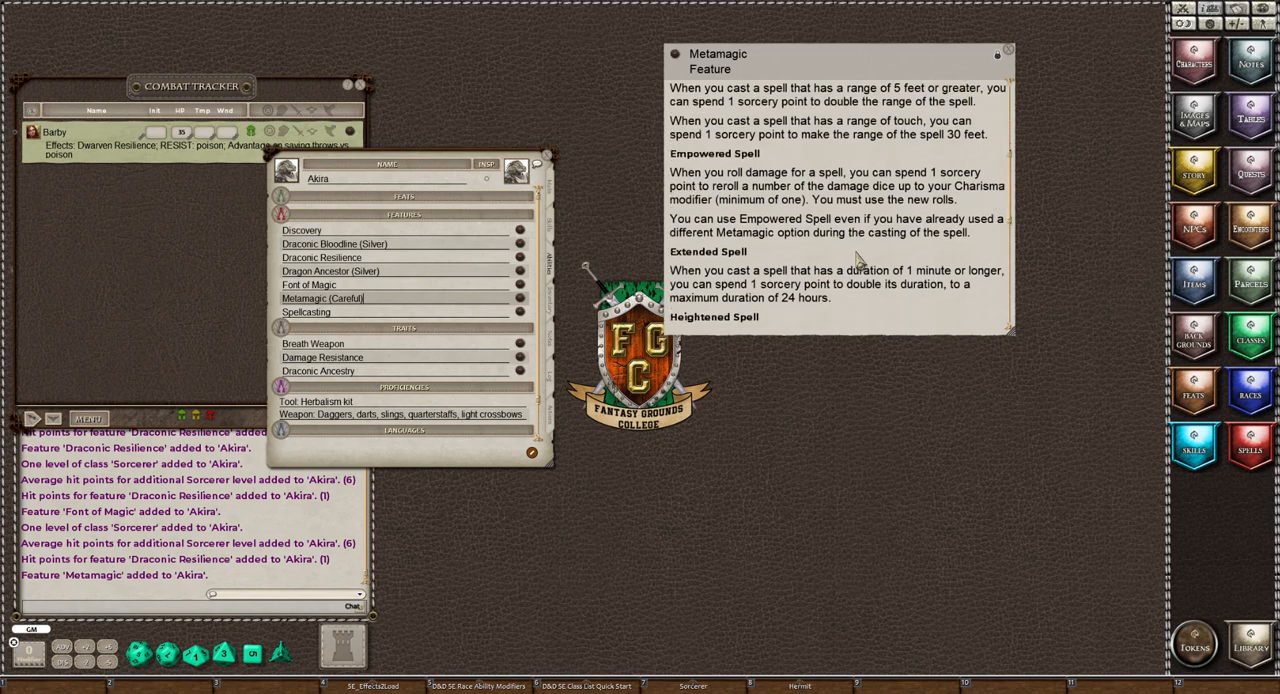
scroll(856, 259, "down", 2)
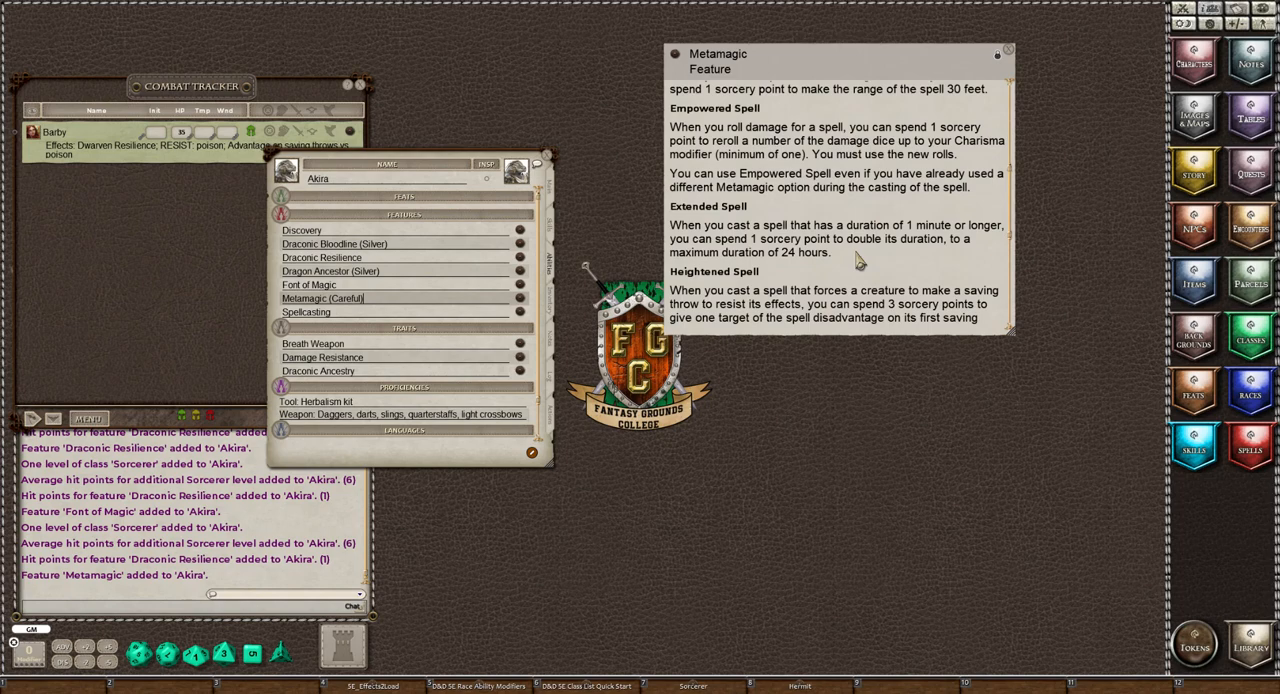
scroll(858, 261, "down", 3)
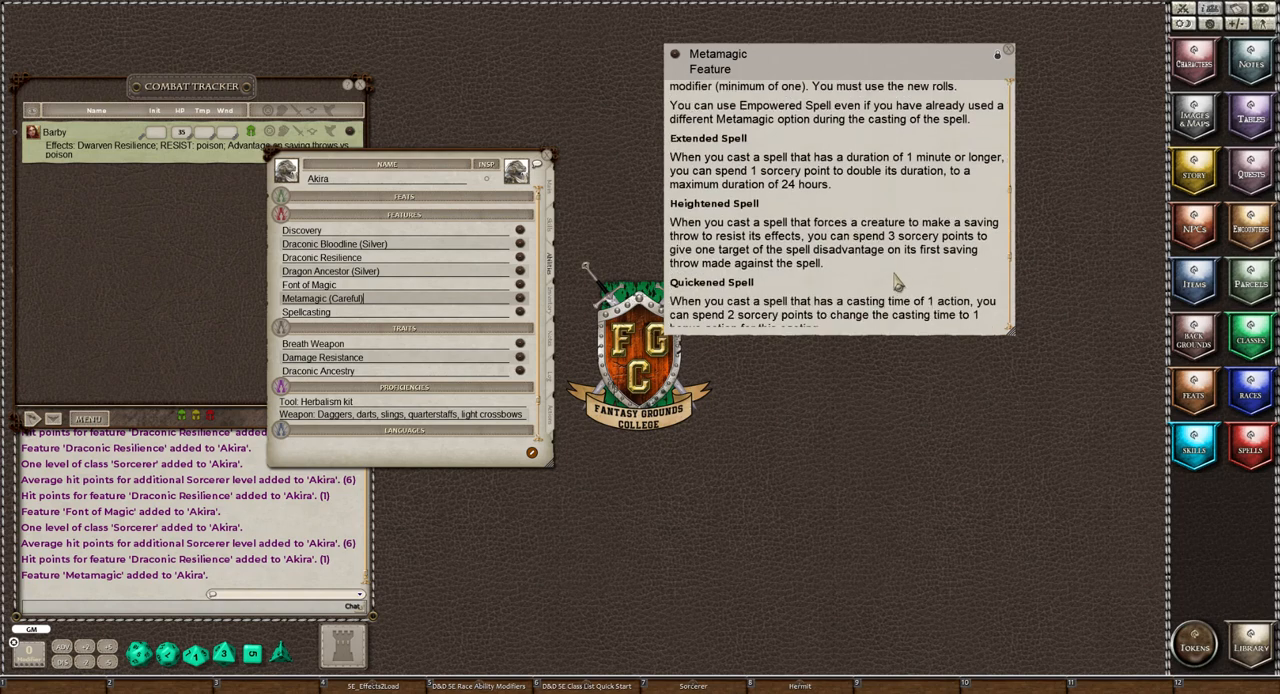
scroll(893, 284, "down", 1)
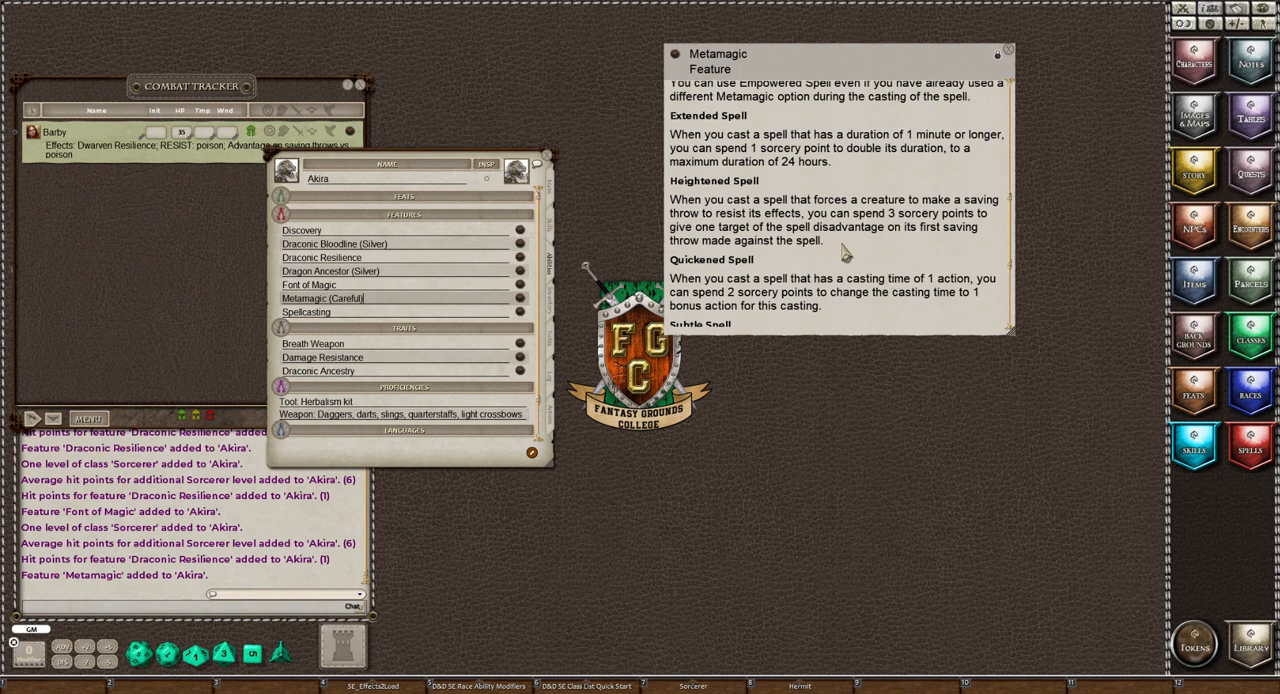
scroll(843, 254, "down", 3)
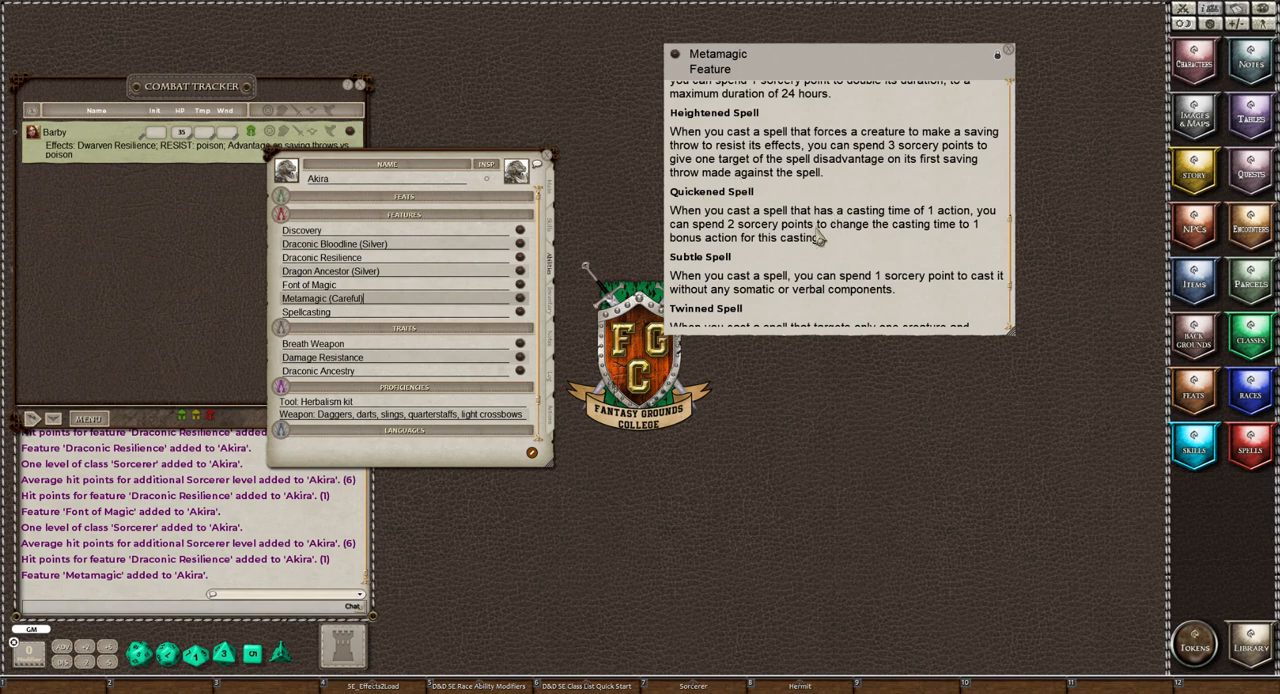
scroll(900, 235, "down", 3)
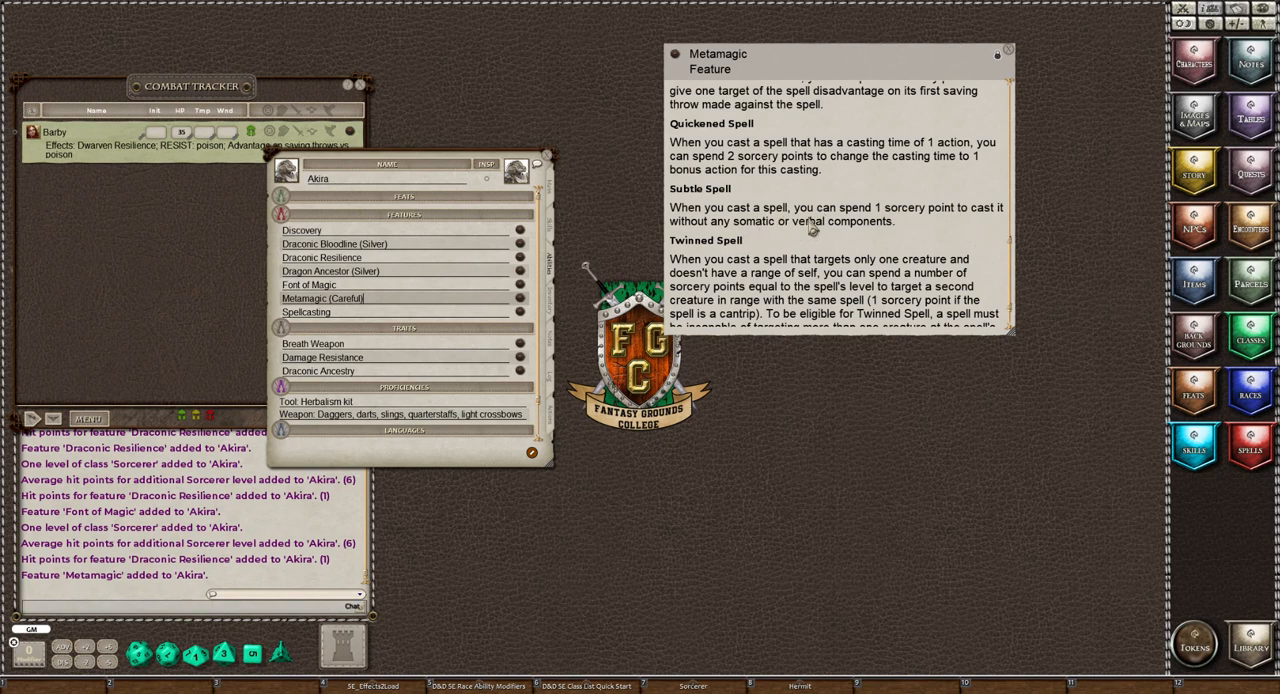
scroll(814, 228, "down", 1)
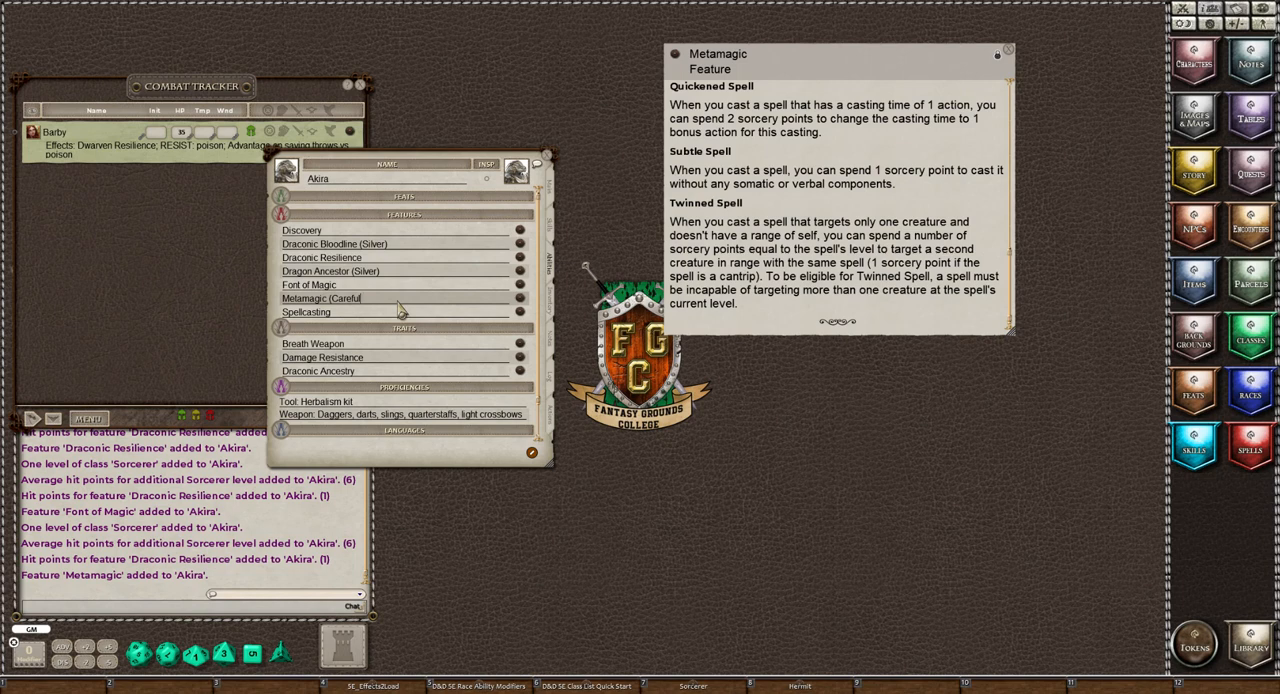
Rename the Metamagic feature as "Metamagic (Careful & Twinned)", and reposition and narrow its description window
type("& Twinned)")
left_click_drag(800, 100, 735, 66)
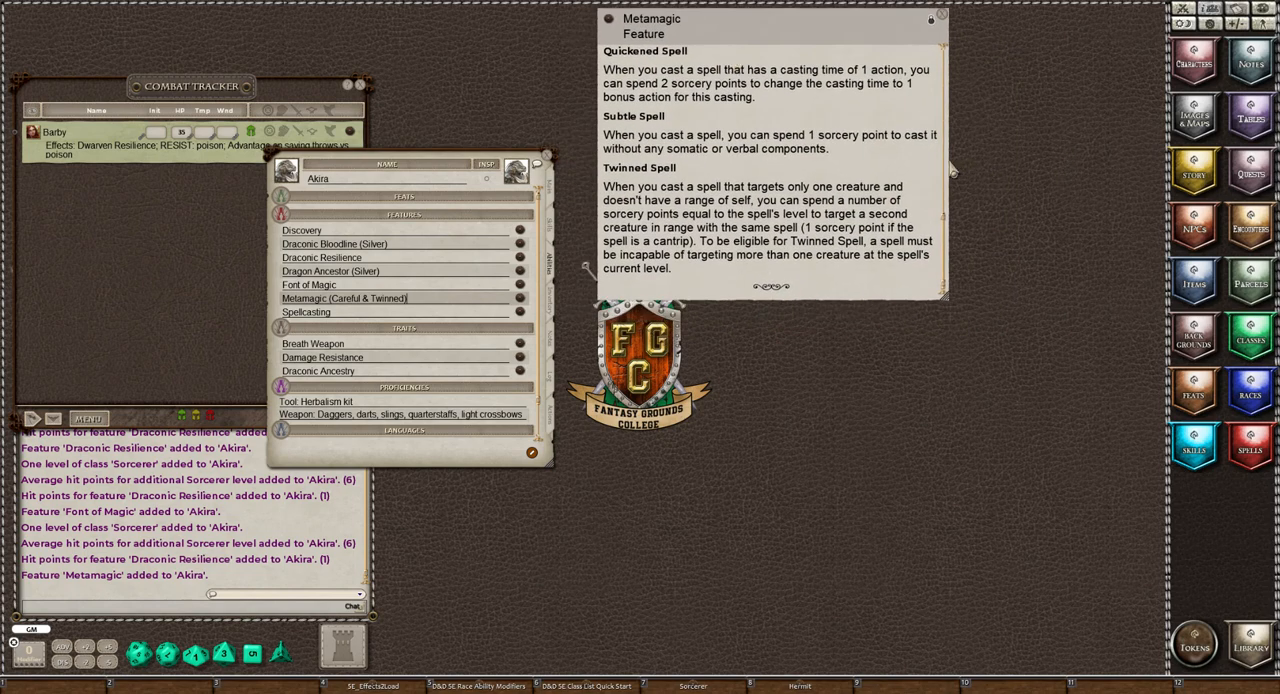
left_click_drag(948, 167, 858, 164)
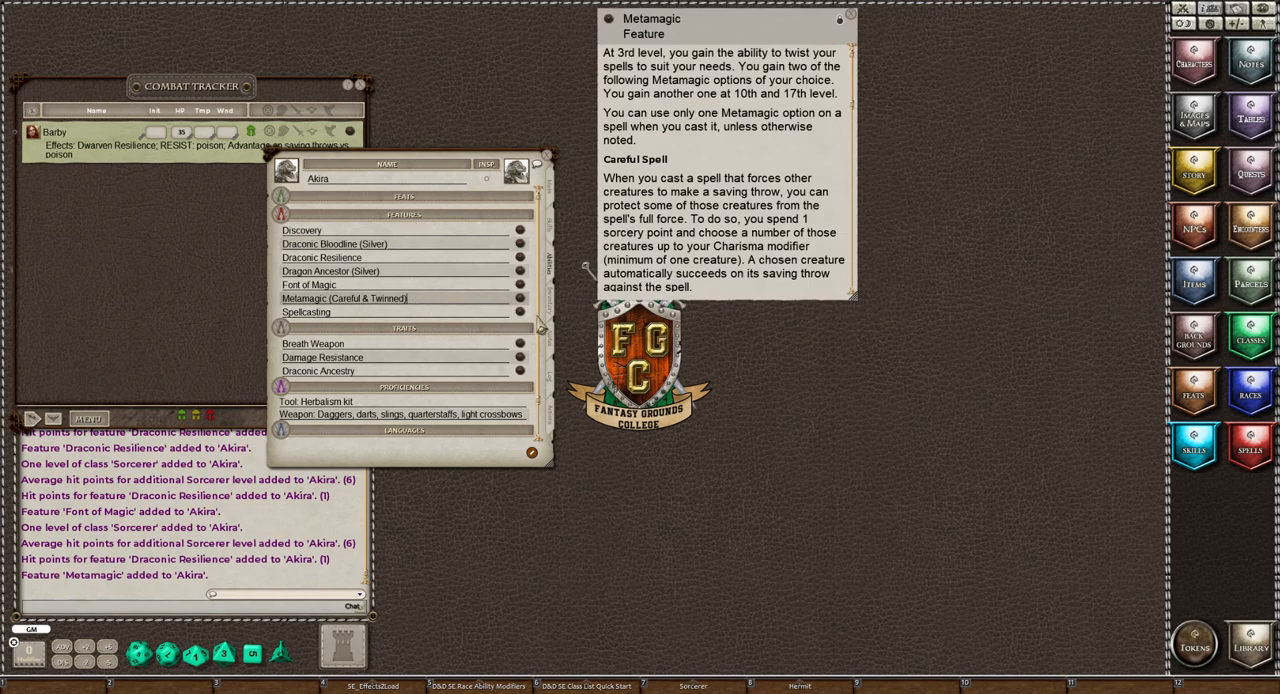
Read the cantrip and spell slot rules in the Spellcasting feature and close its description
left_click(519, 316)
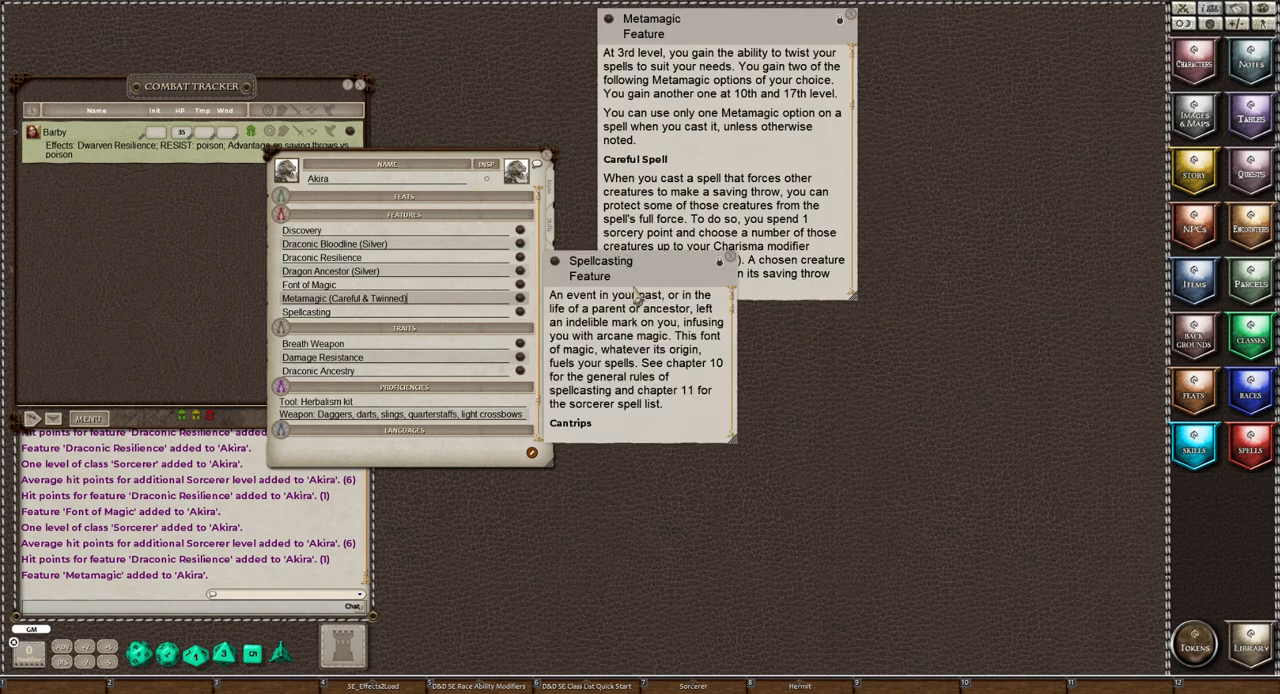
scroll(668, 340, "down", 5)
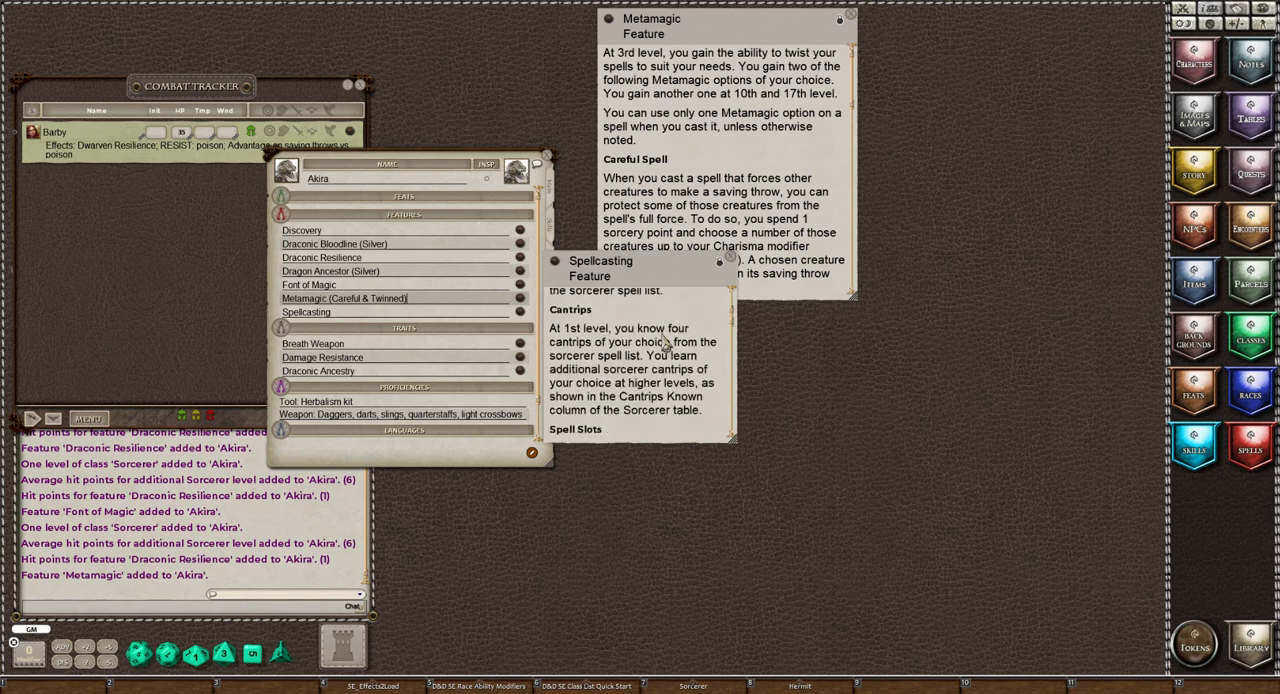
scroll(697, 412, "down", 1)
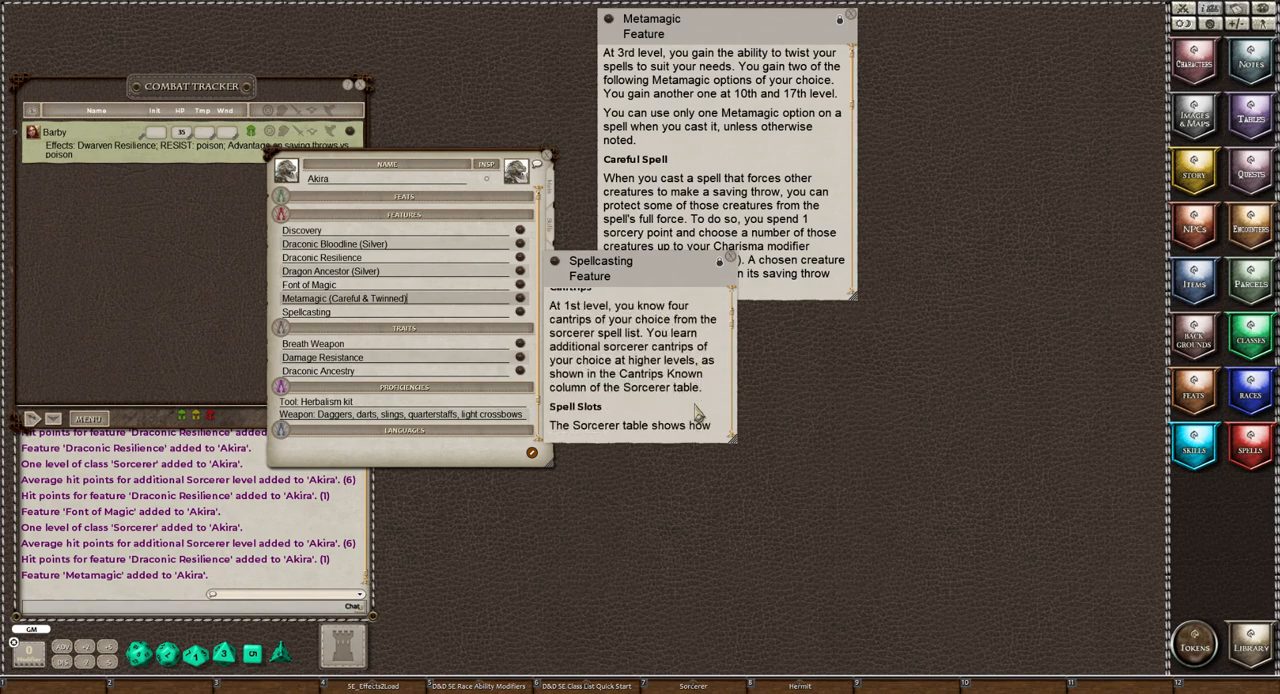
scroll(697, 412, "down", 2)
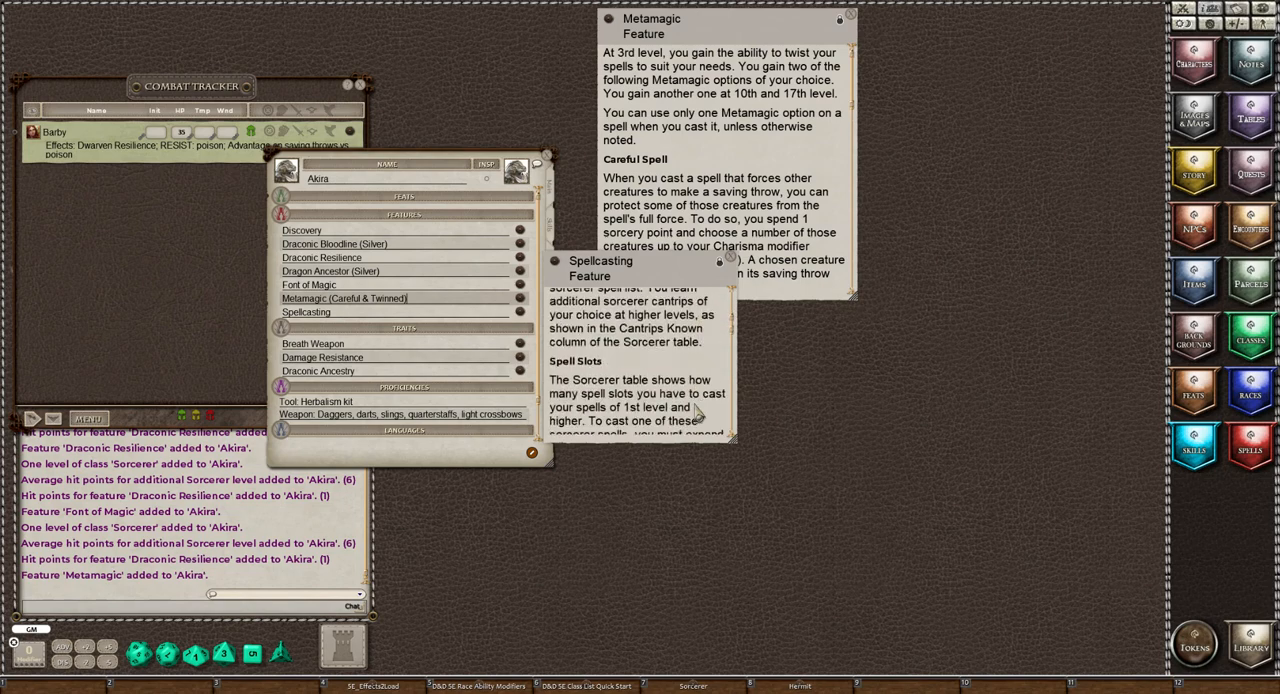
scroll(697, 414, "down", 3)
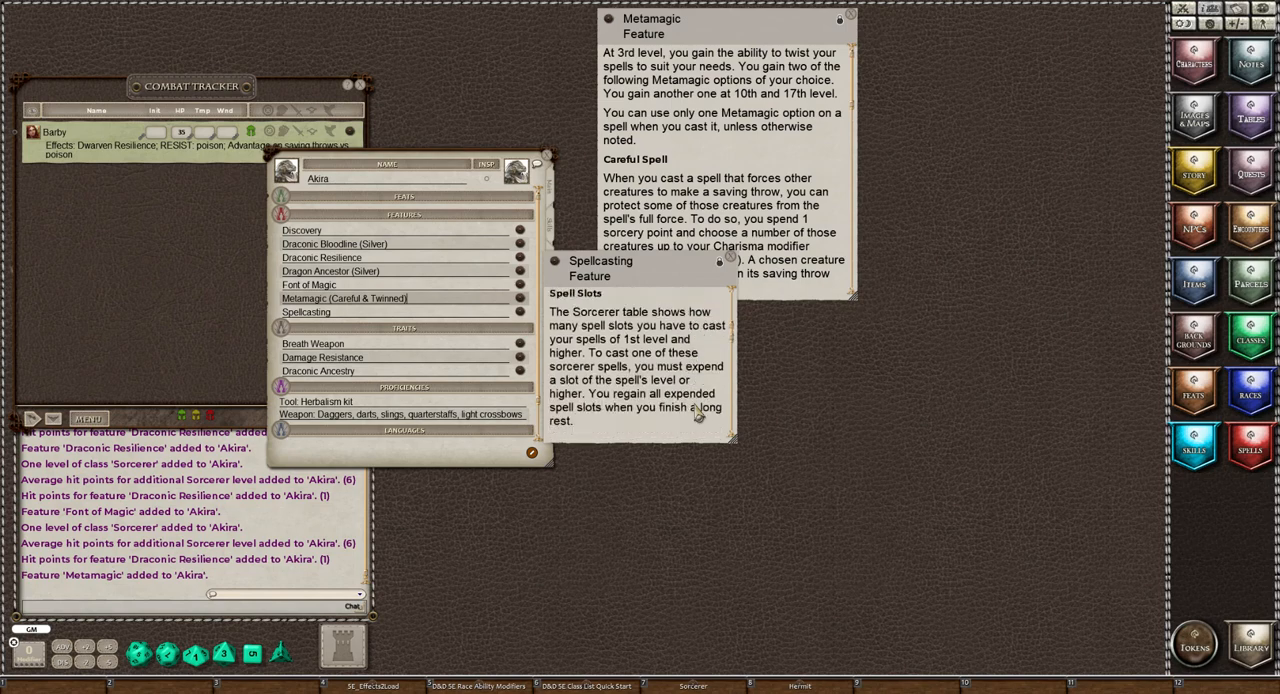
scroll(697, 414, "down", 2)
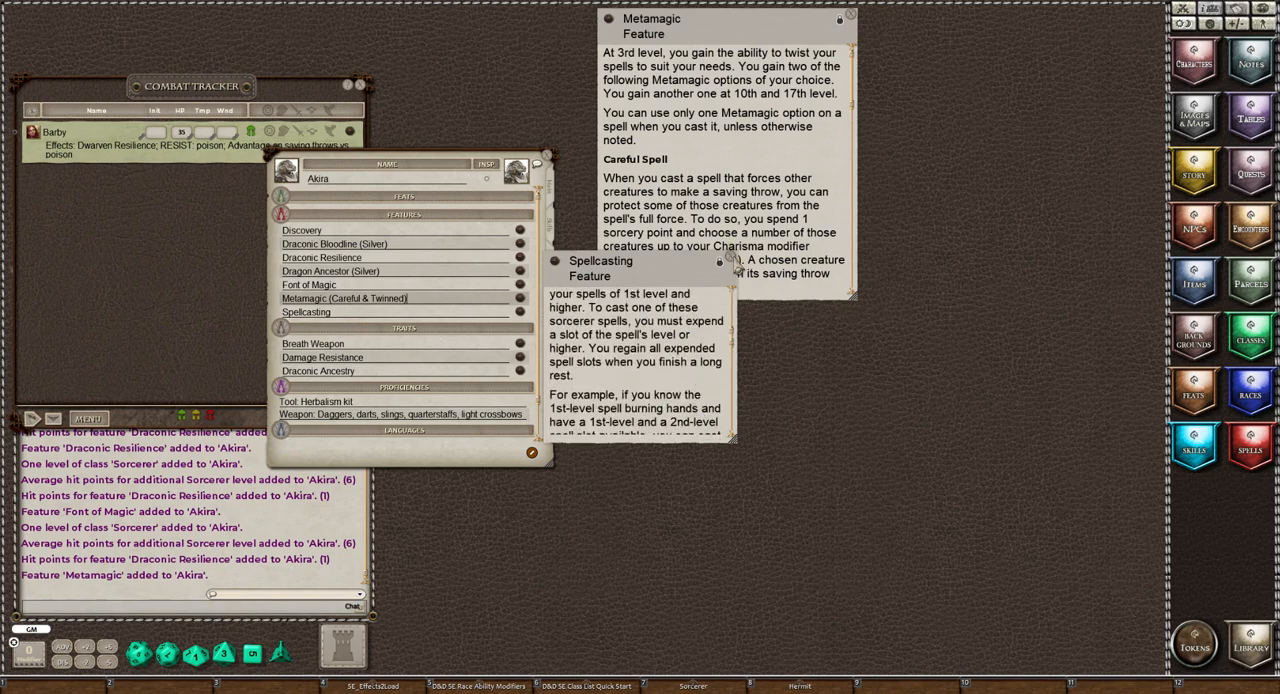
left_click(733, 261)
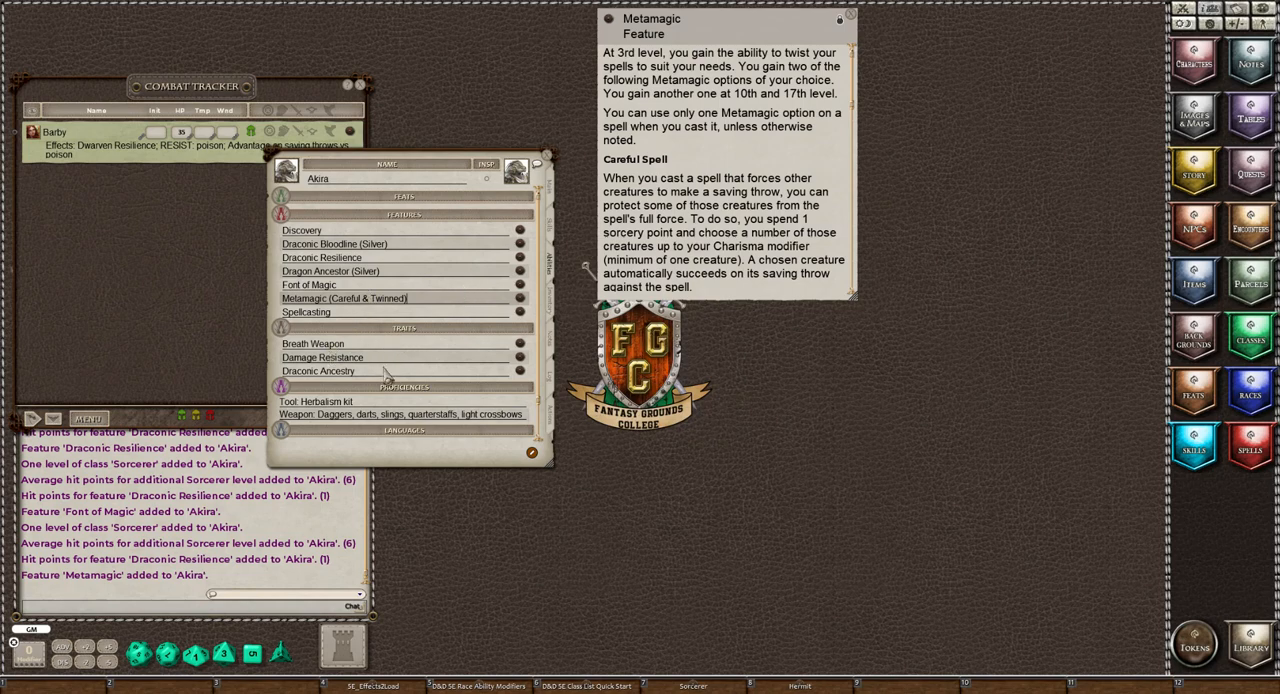
Read the Breath Weapon trait's description, including its saving throw, damage and recharge rules, and close it
left_click(520, 344)
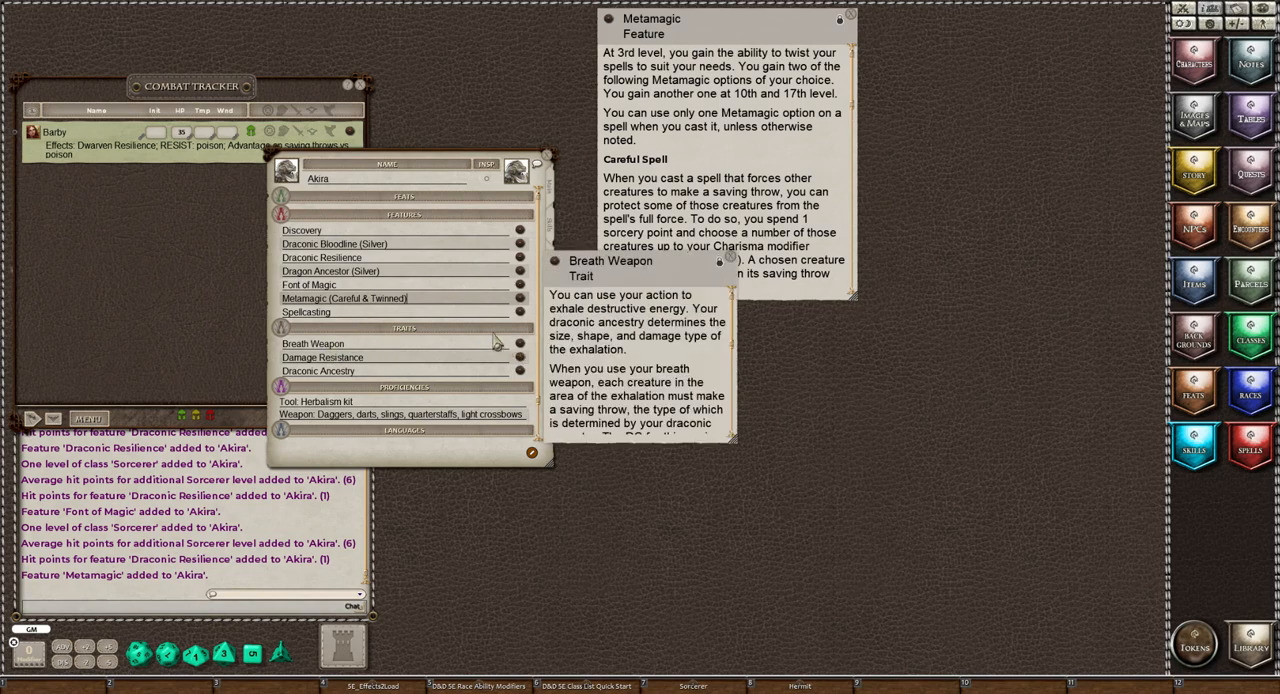
left_click_drag(648, 282, 955, 38)
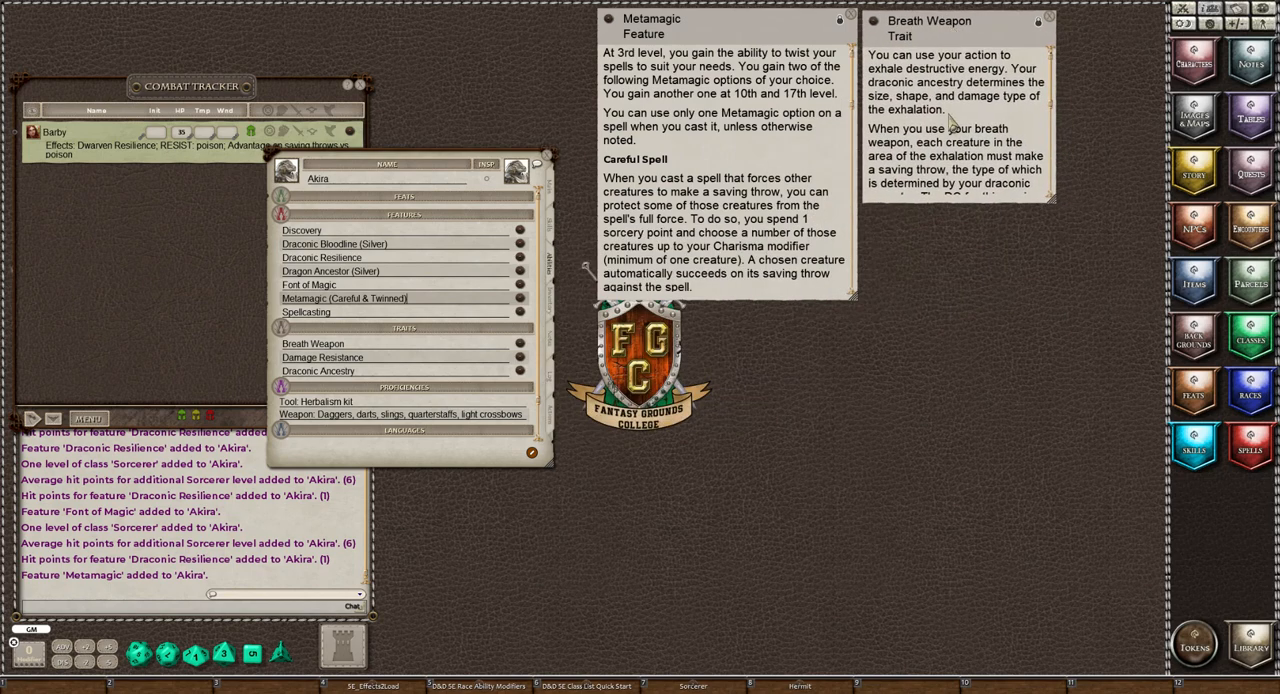
scroll(979, 139, "down", 5)
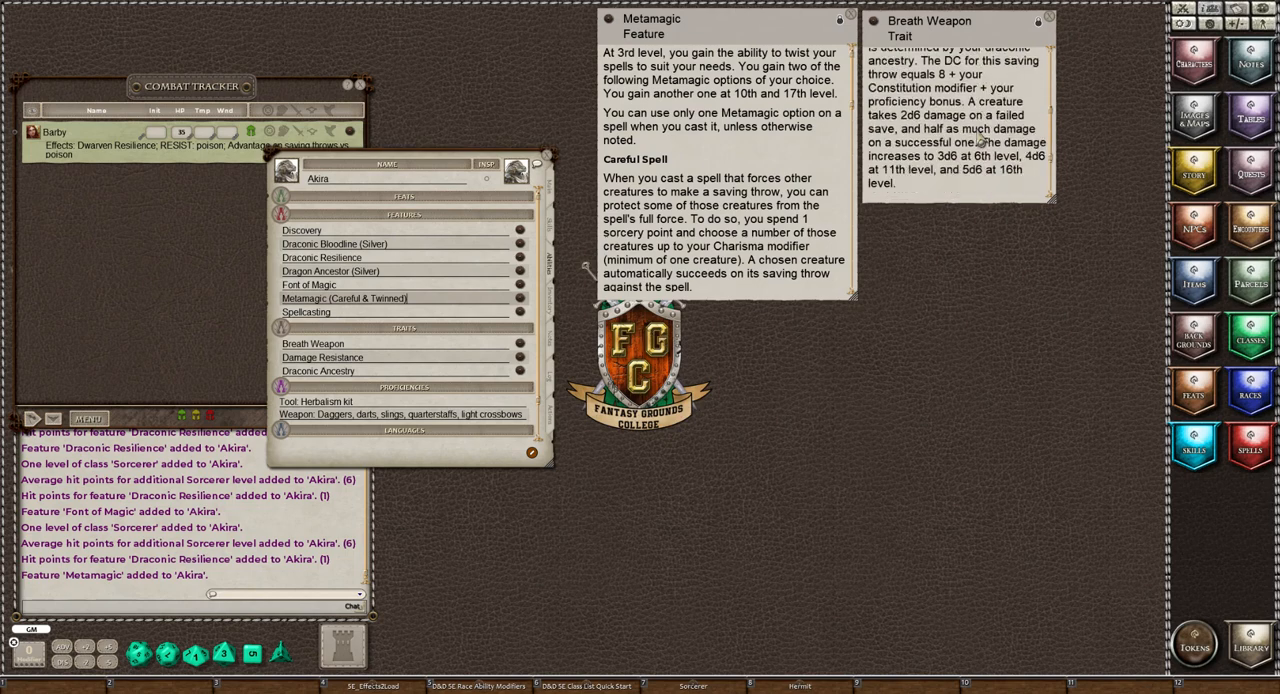
scroll(979, 139, "down", 3)
scroll(979, 139, "up", 5)
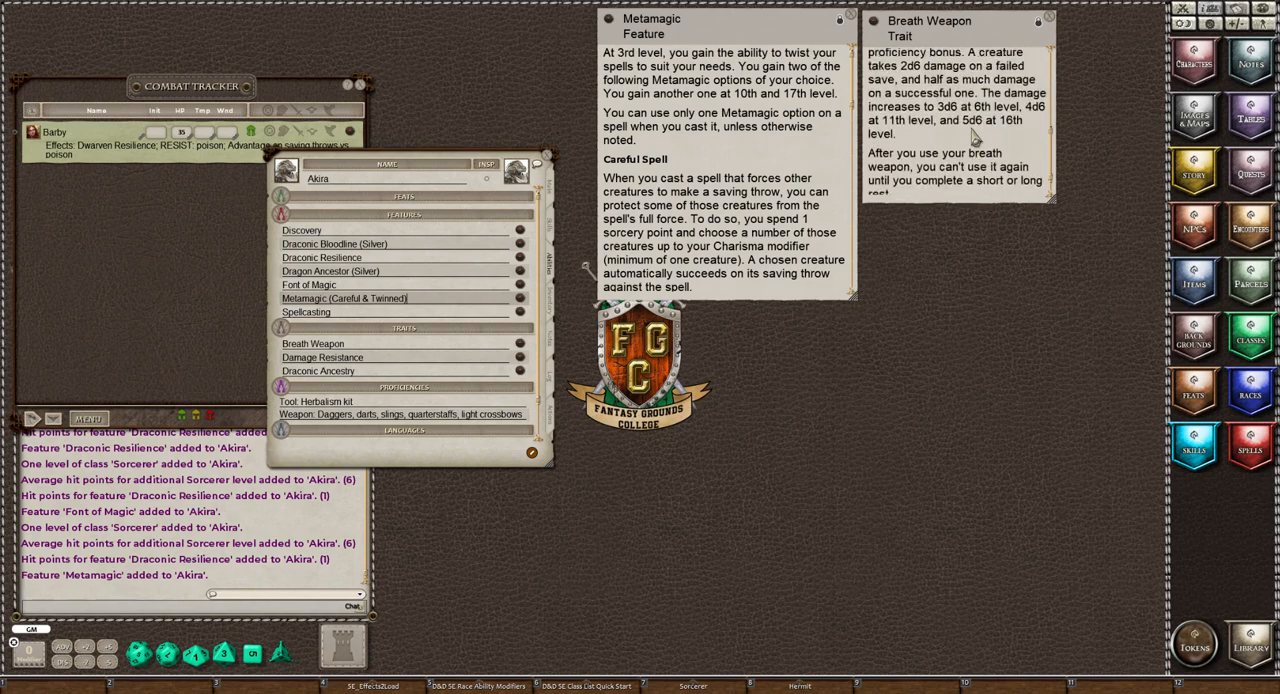
left_click(1050, 20)
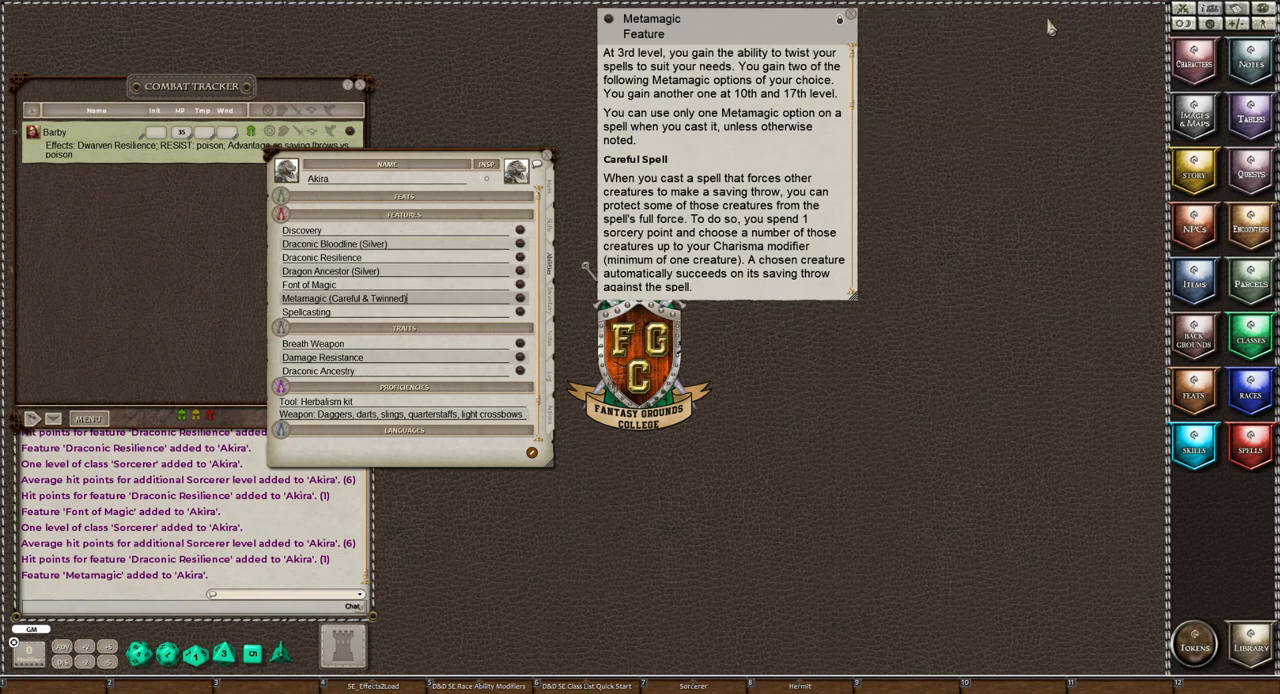
Rename the Breath Weapon trait as "Breath Weapon (Cold)" and reopen its description
left_click(381, 346)
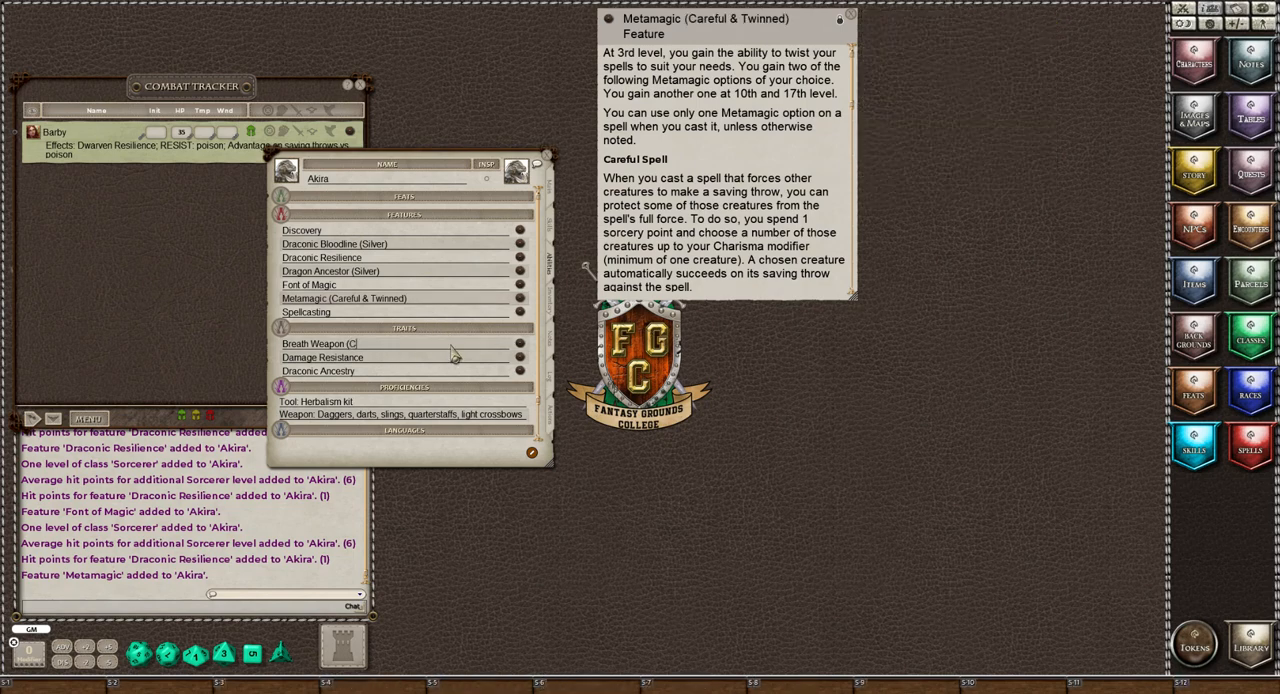
type("(Cold)")
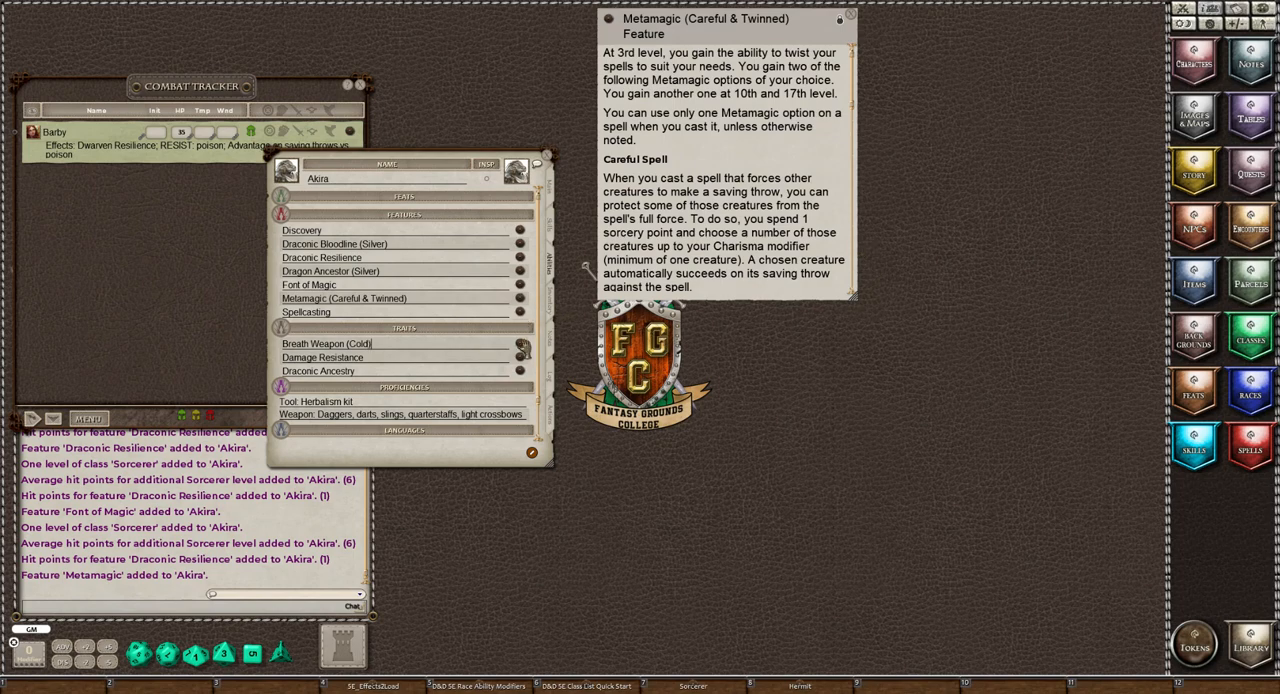
left_click(521, 346)
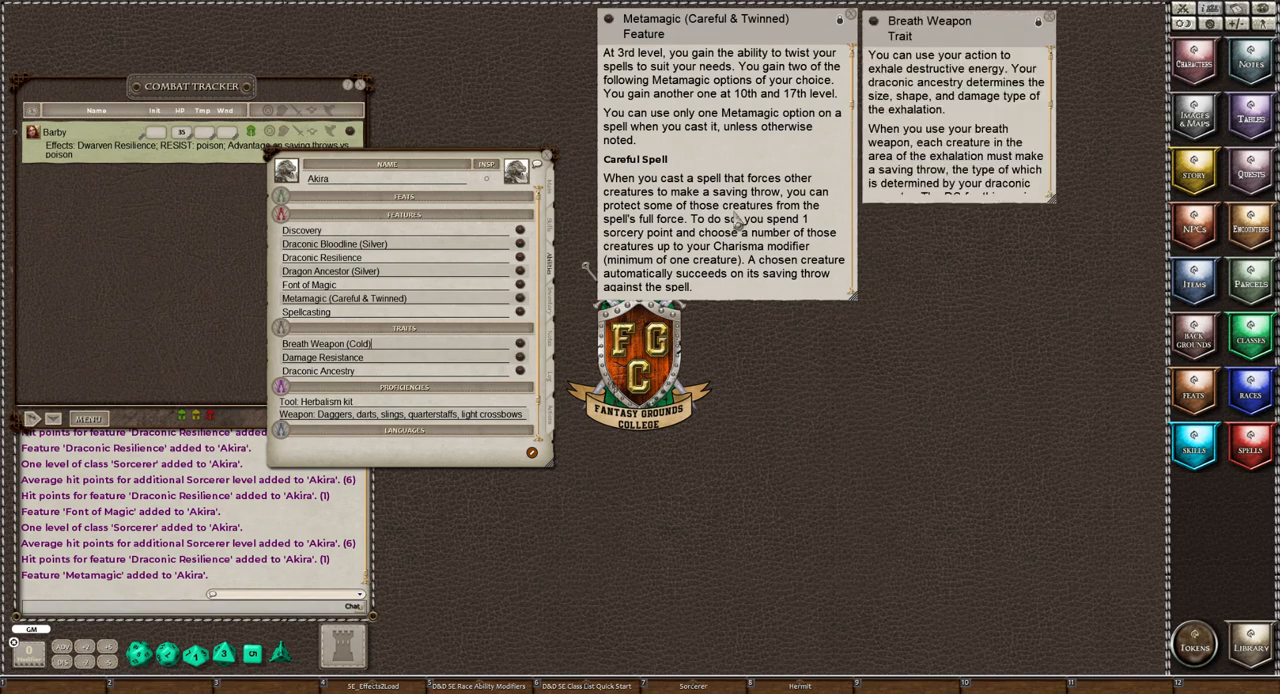
Open the Damage Resistance trait's description, stack it over the Breath Weapon description, and rename the trait as "Damage Resistance (Cold)"
left_click(519, 357)
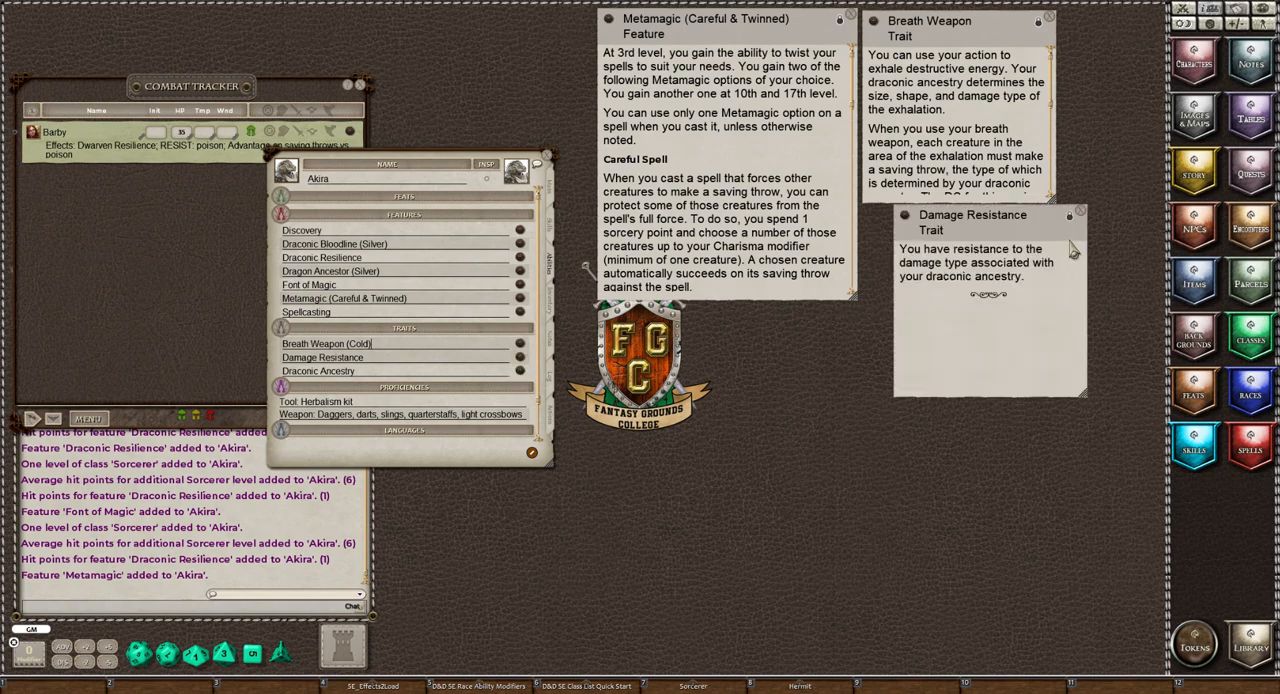
left_click_drag(960, 240, 930, 101)
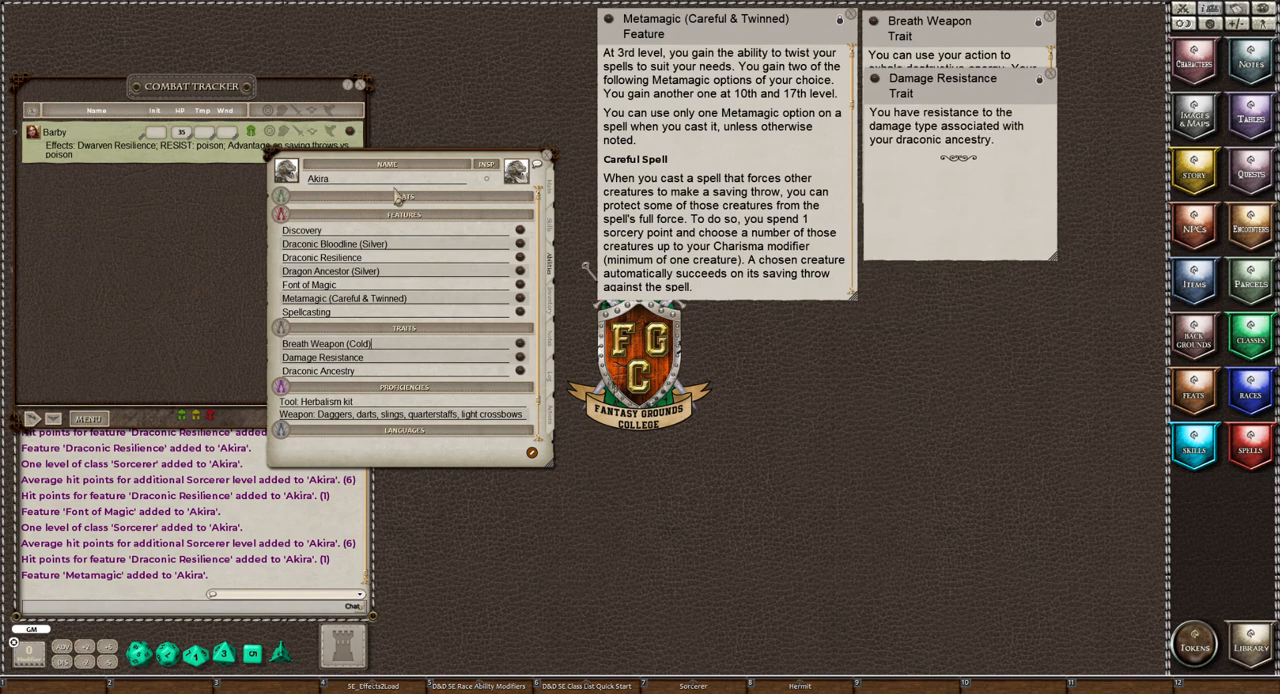
left_click(395, 362)
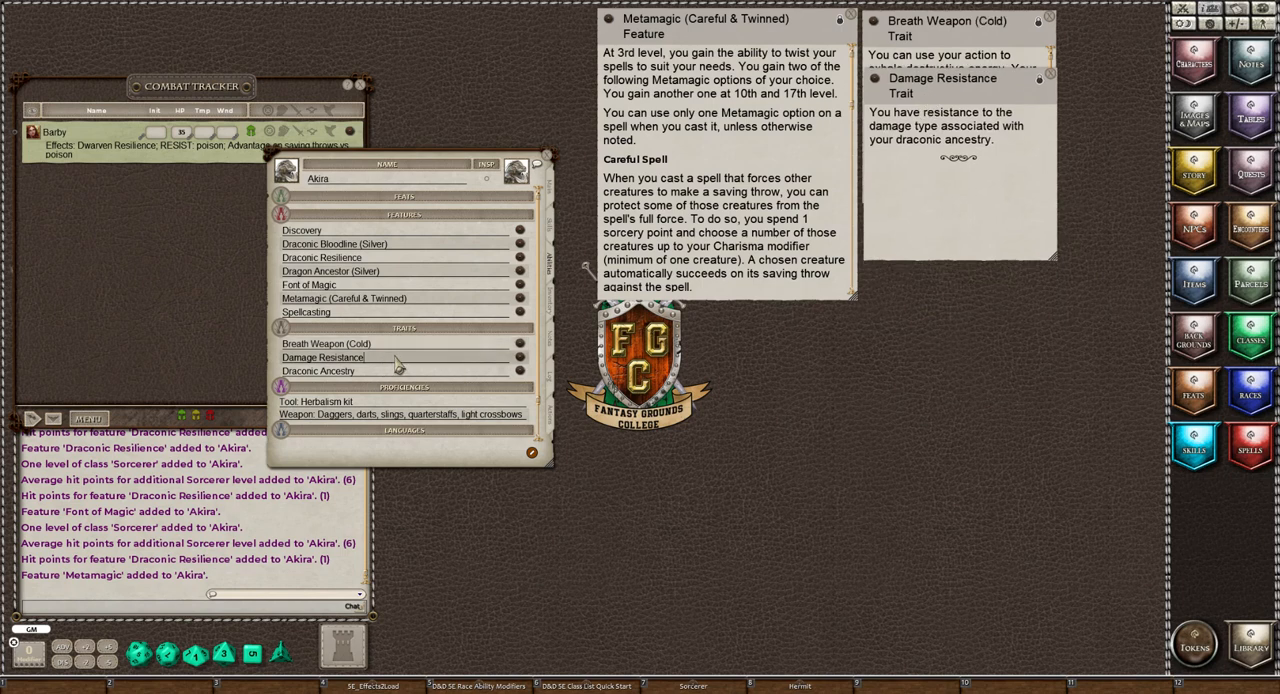
type("(Cold)")
Open the Draconic Ancestry trait's description, move it over the Metamagic description, and rename the trait as "Draconic Ancestry (Silver)"
left_click(519, 371)
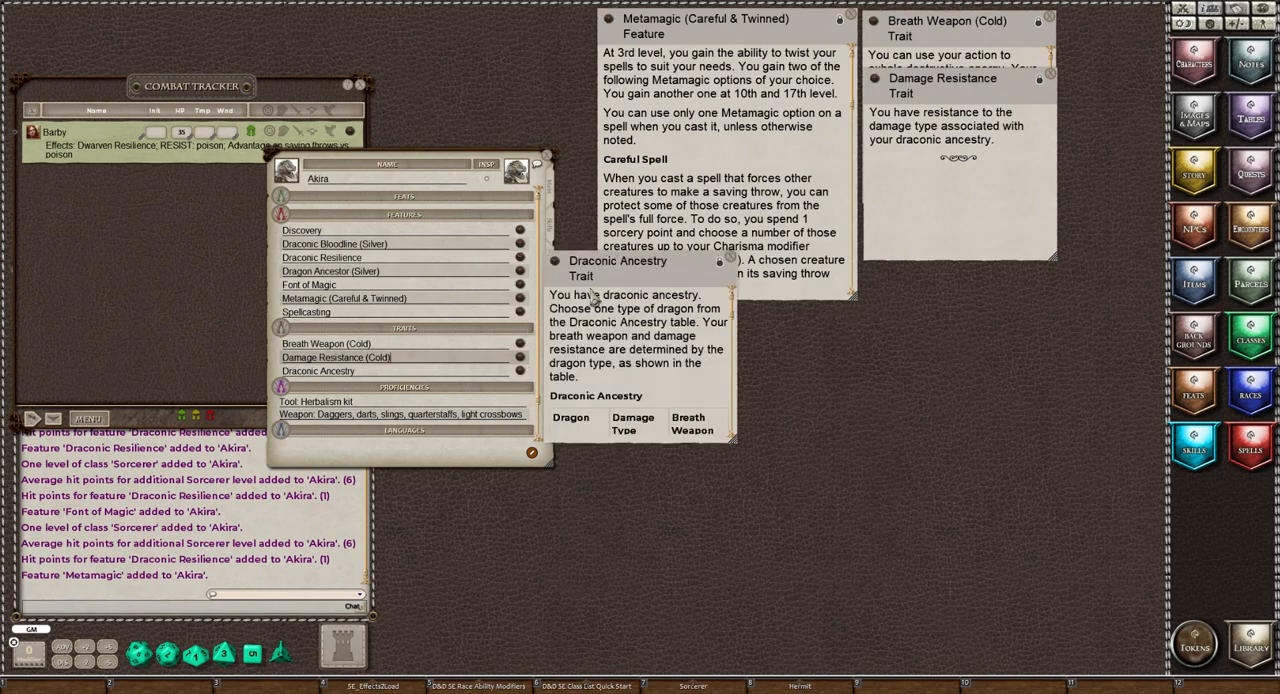
left_click_drag(624, 316, 684, 219)
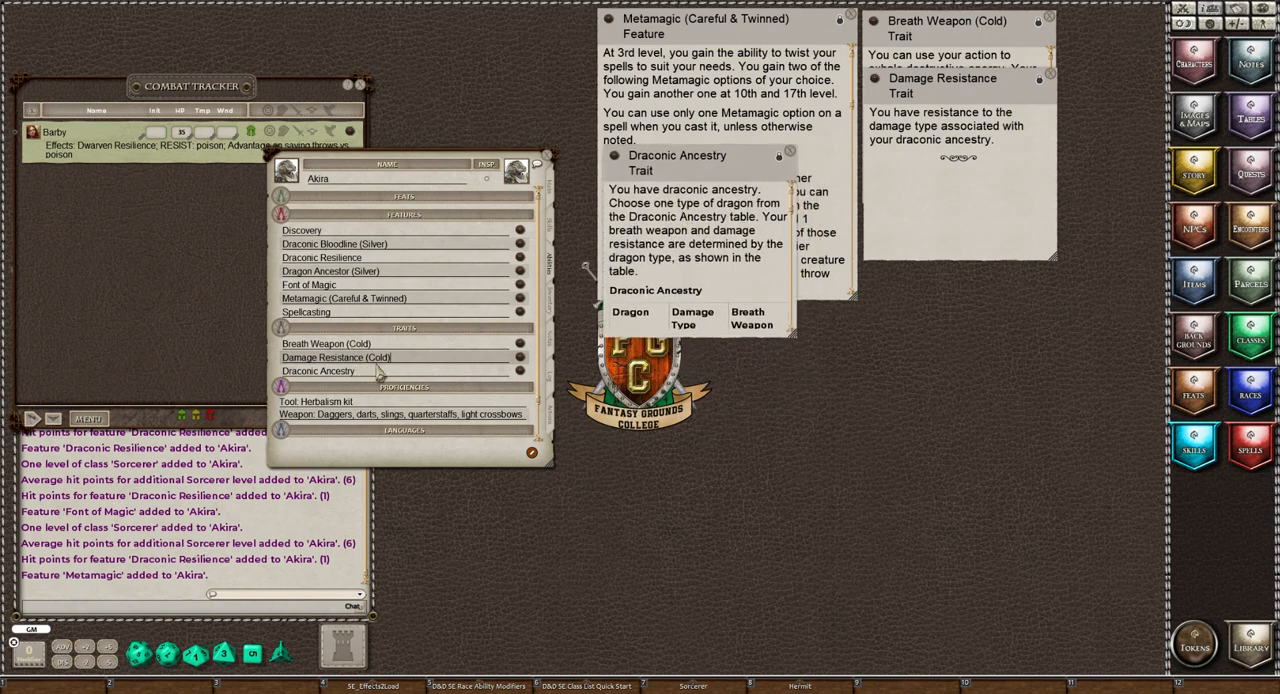
left_click(419, 376)
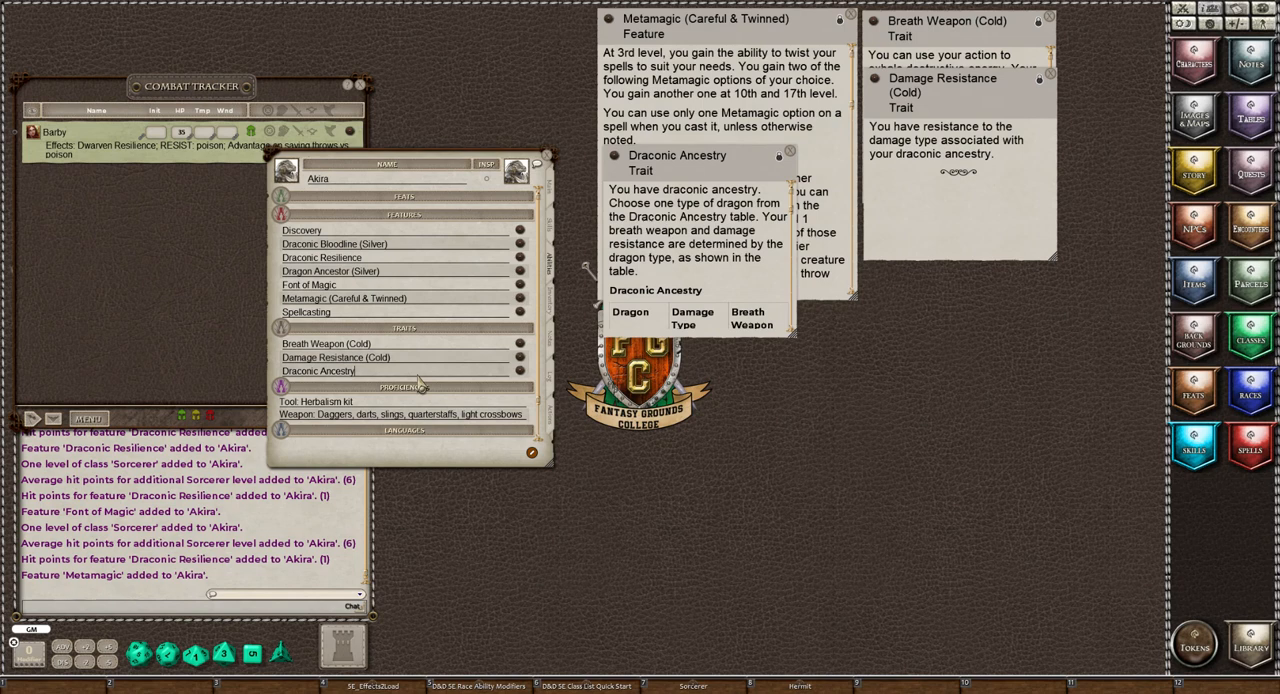
type("(Silver)")
Bring up Akira's inventory with the sheet moved off most of the combat tracker, and briefly check the Library
scroll(445, 358, "down", 2)
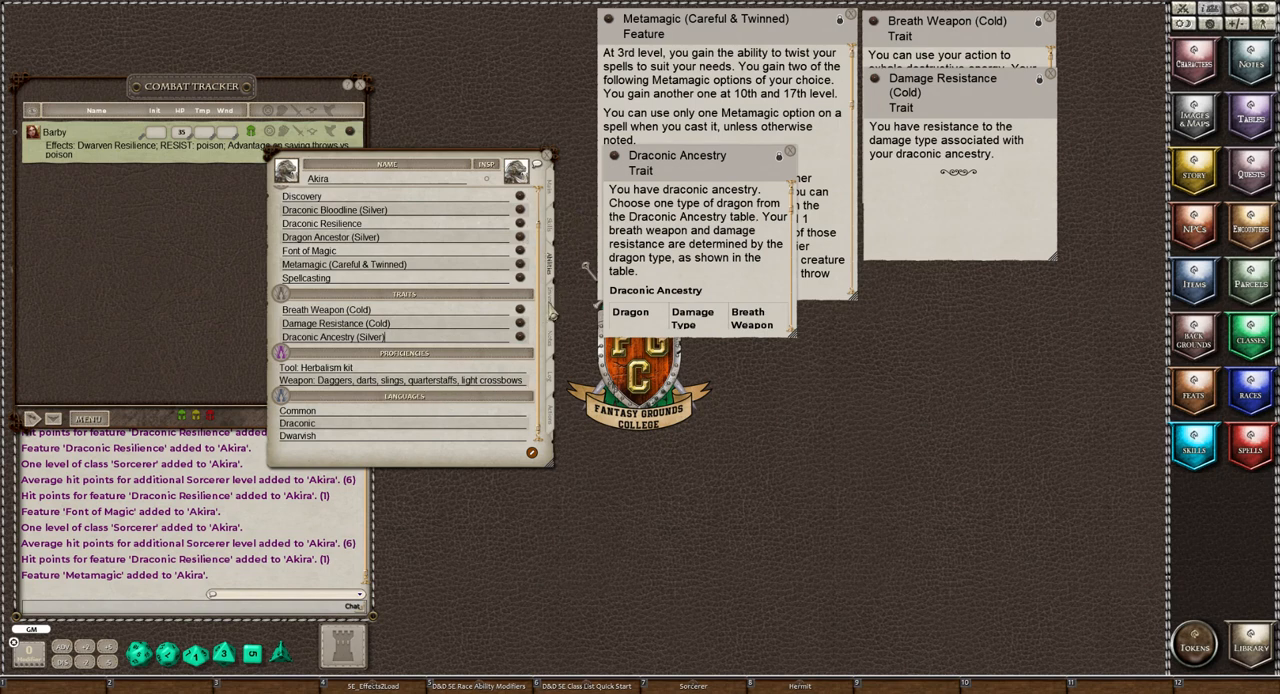
left_click(551, 312)
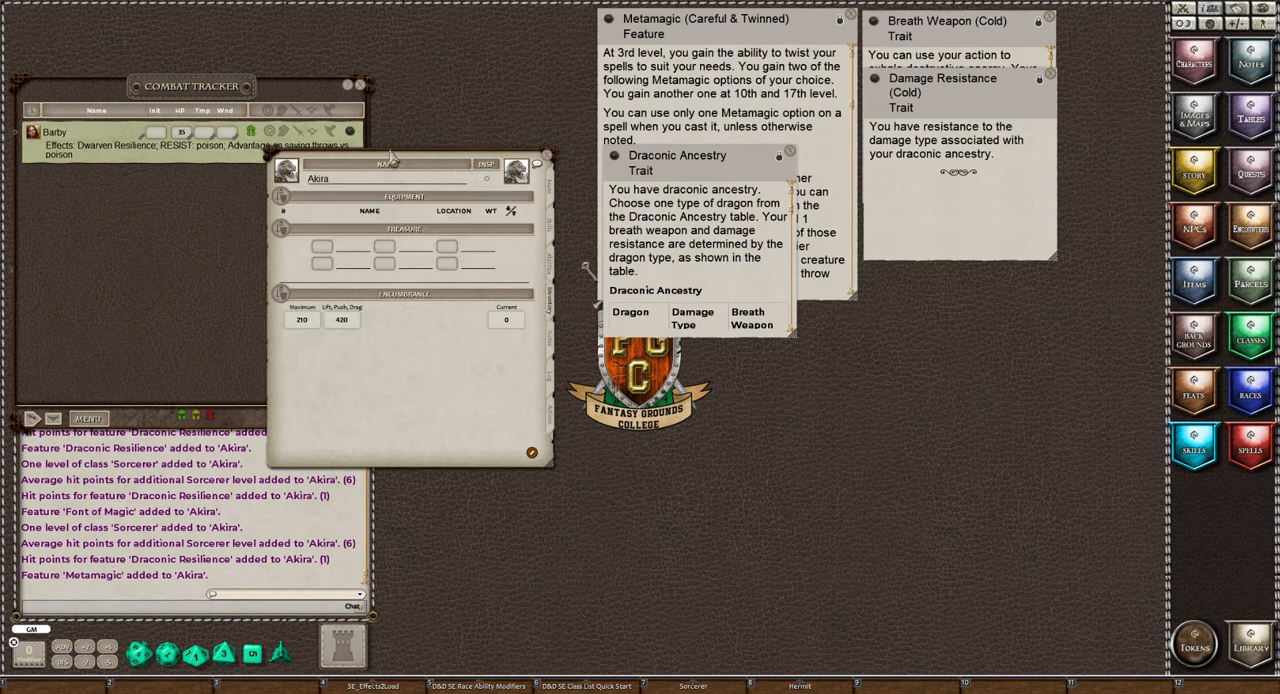
left_click_drag(396, 165, 470, 249)
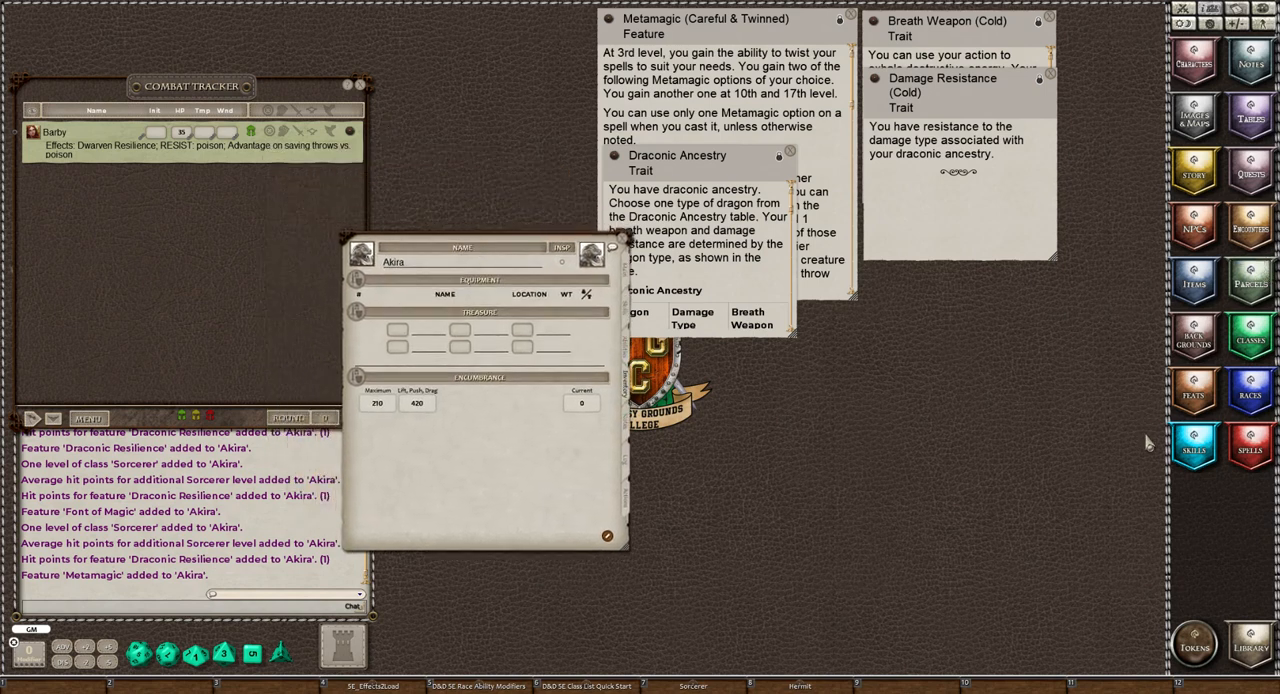
left_click(1258, 650)
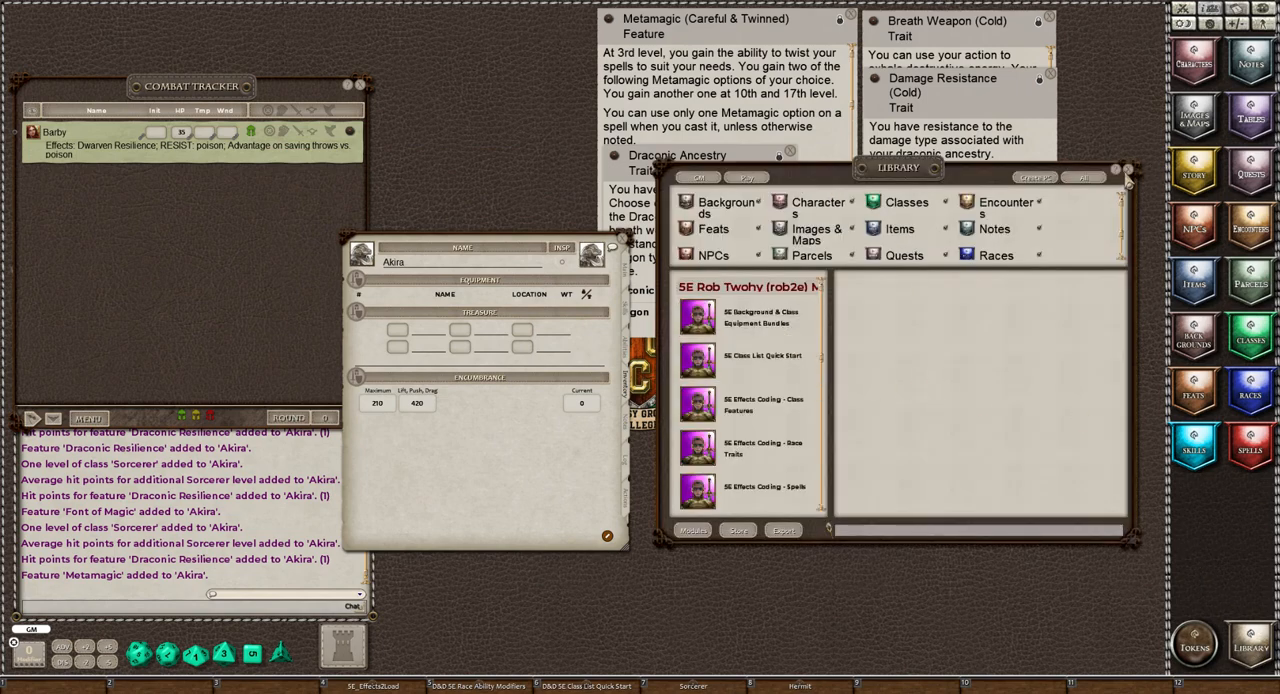
left_click(1128, 172)
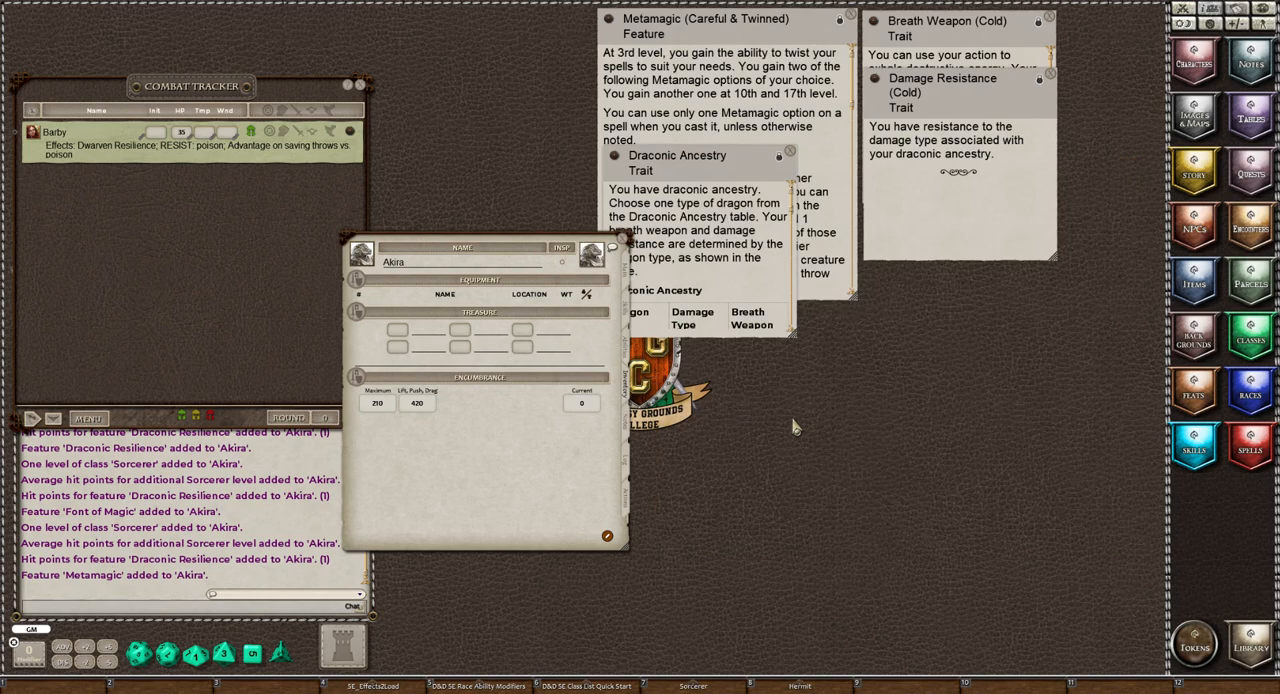
Search the items for "healing", add two Potions of Healing to Akira's equipment, and close the item list
left_click(1190, 284)
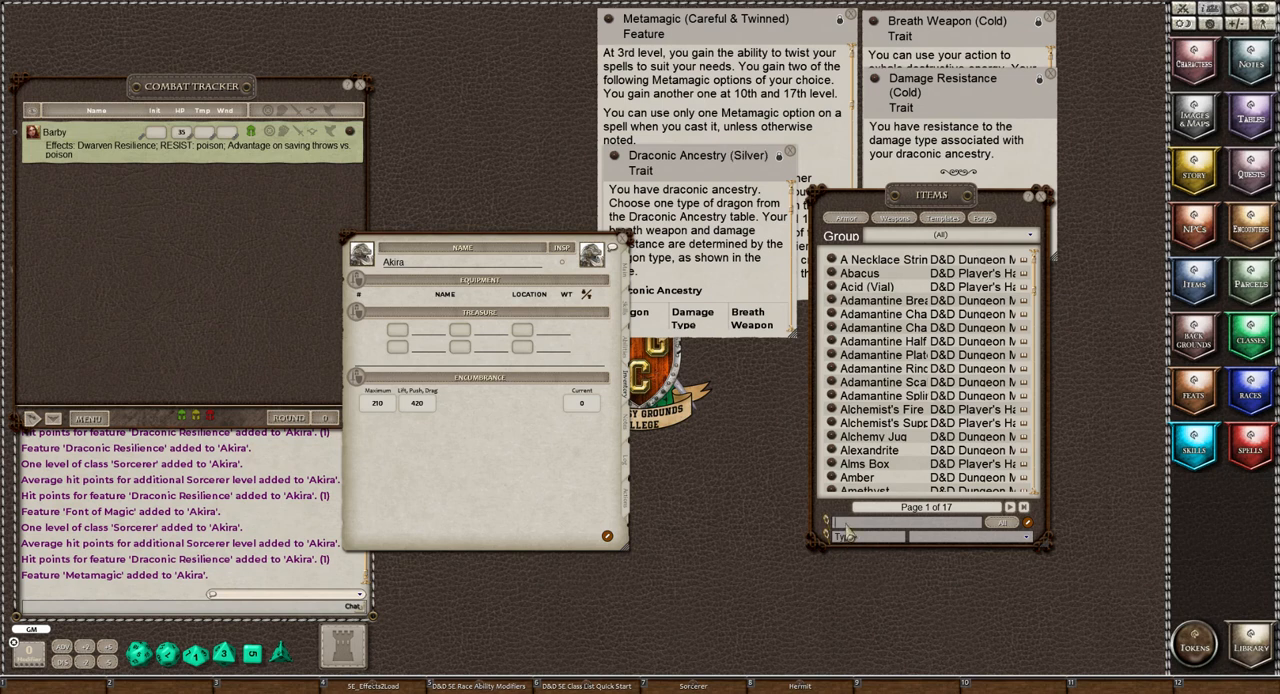
type("heal")
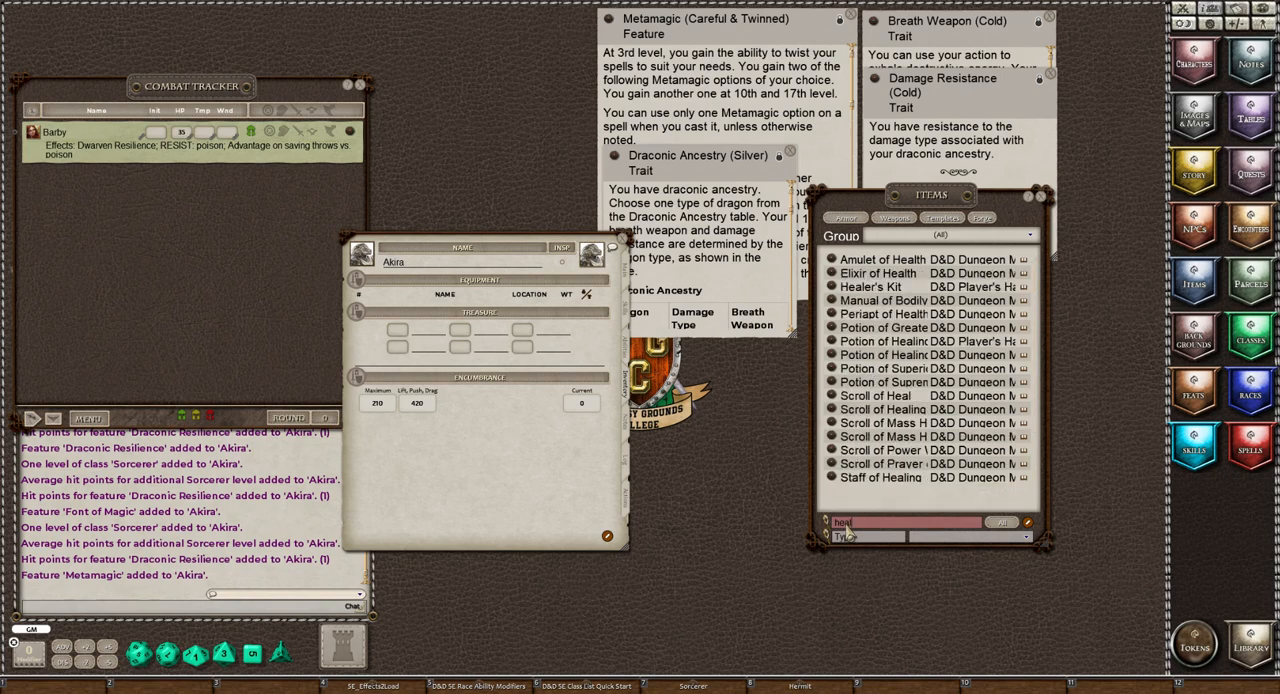
type("ing")
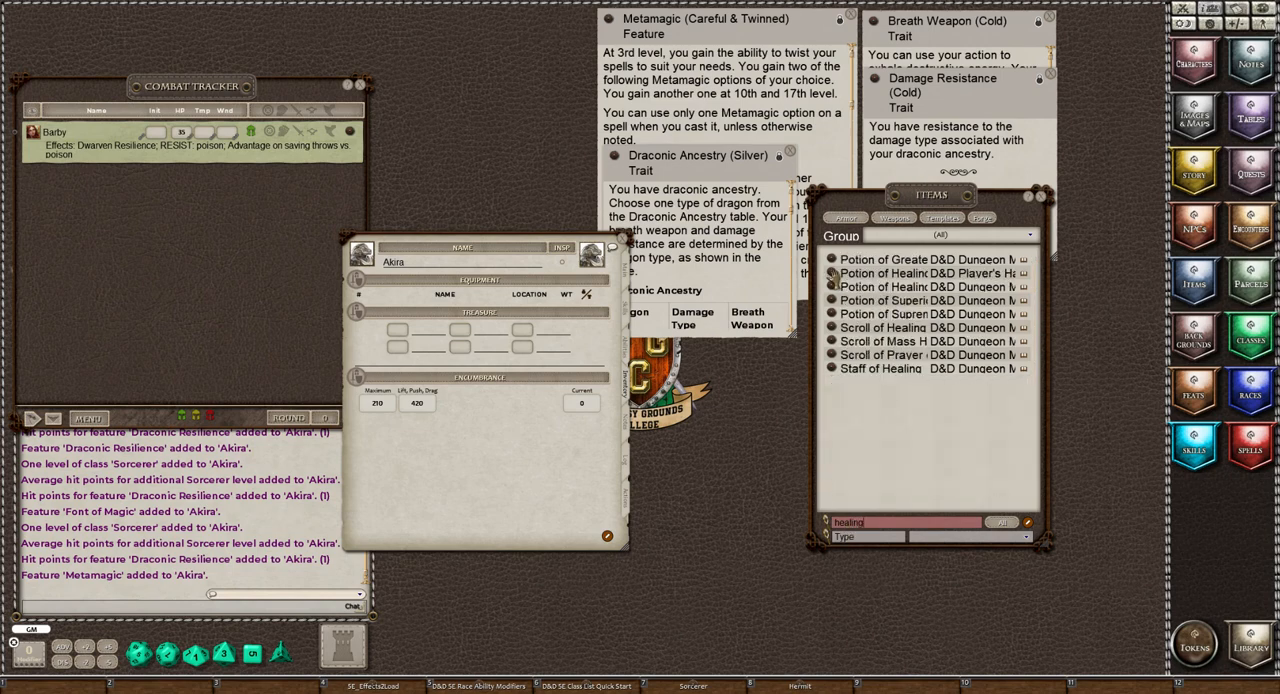
mouse_move(833, 279)
left_mouse_down()
mouse_move(448, 333)
mouse_move(385, 310)
left_mouse_up()
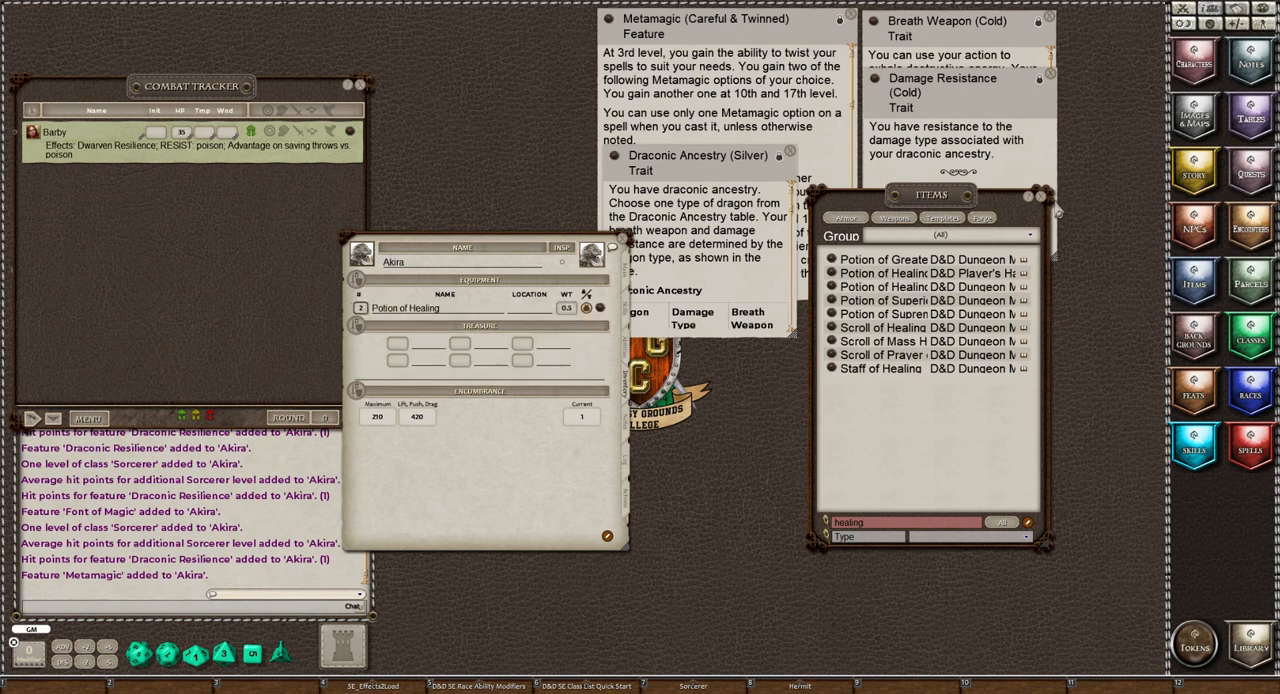
left_click(1040, 196)
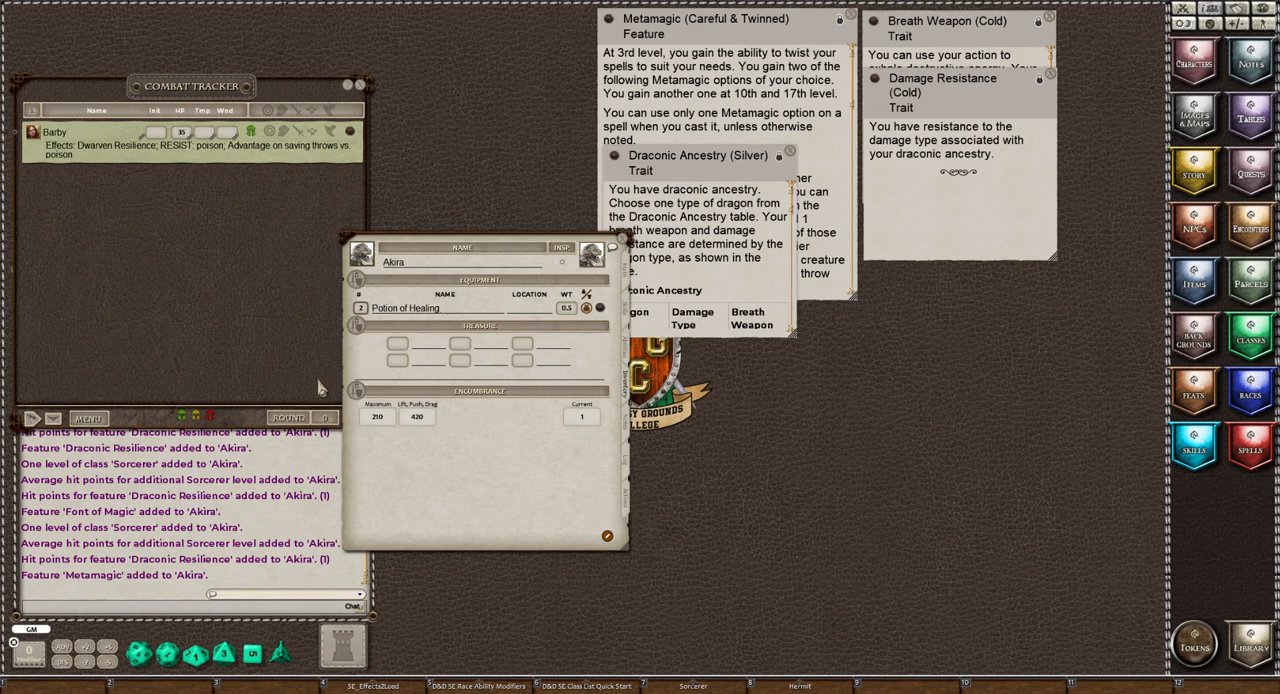
Clear the chat log and list the parcels in the "5E Background & Class Equipment Bundles" group
right_click(279, 462)
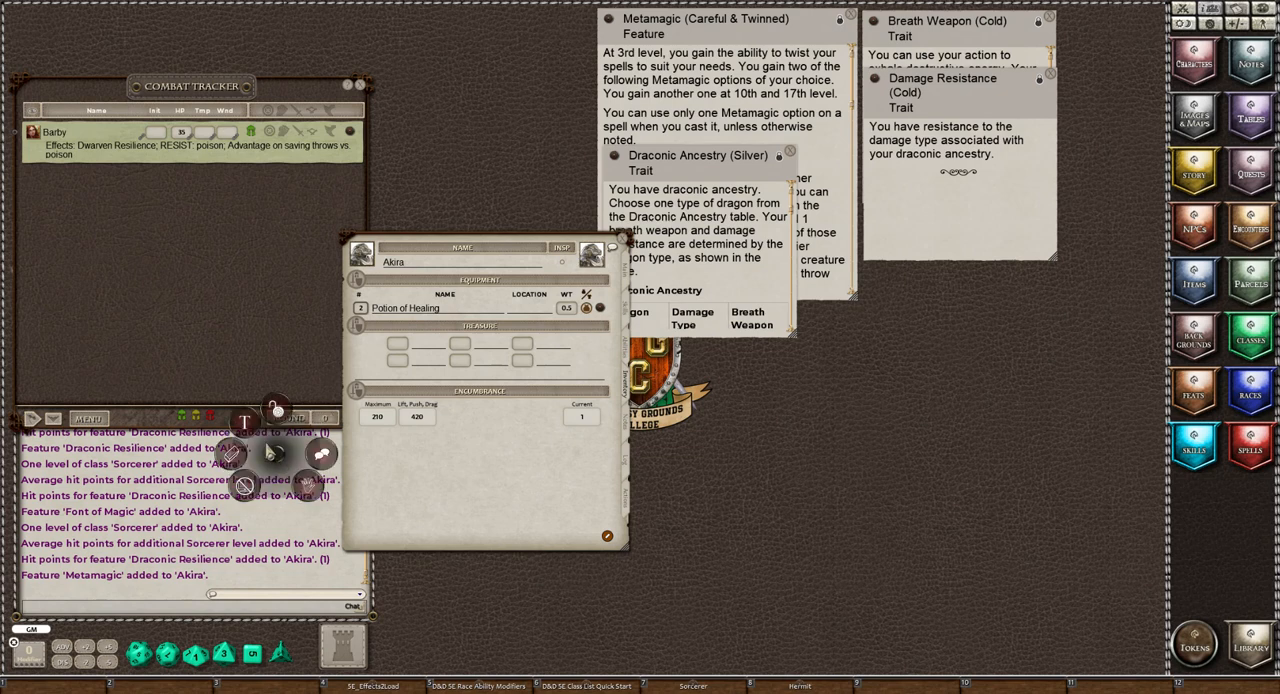
left_click(233, 455)
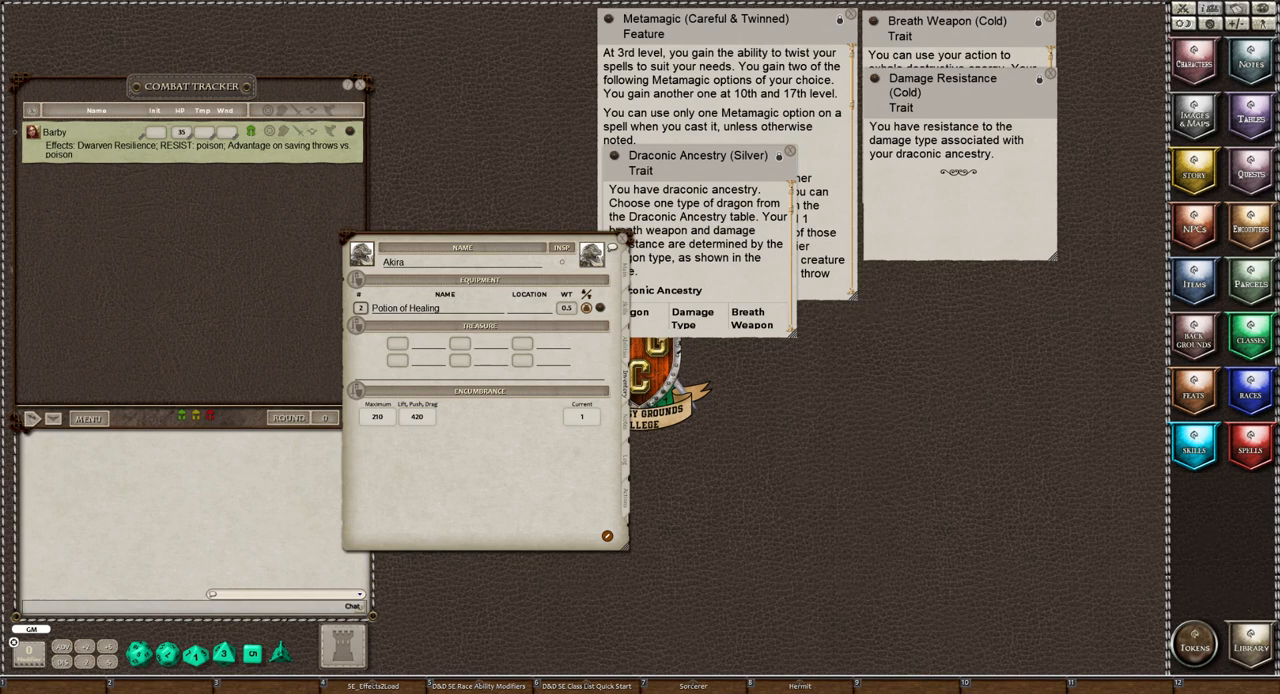
left_click(1252, 285)
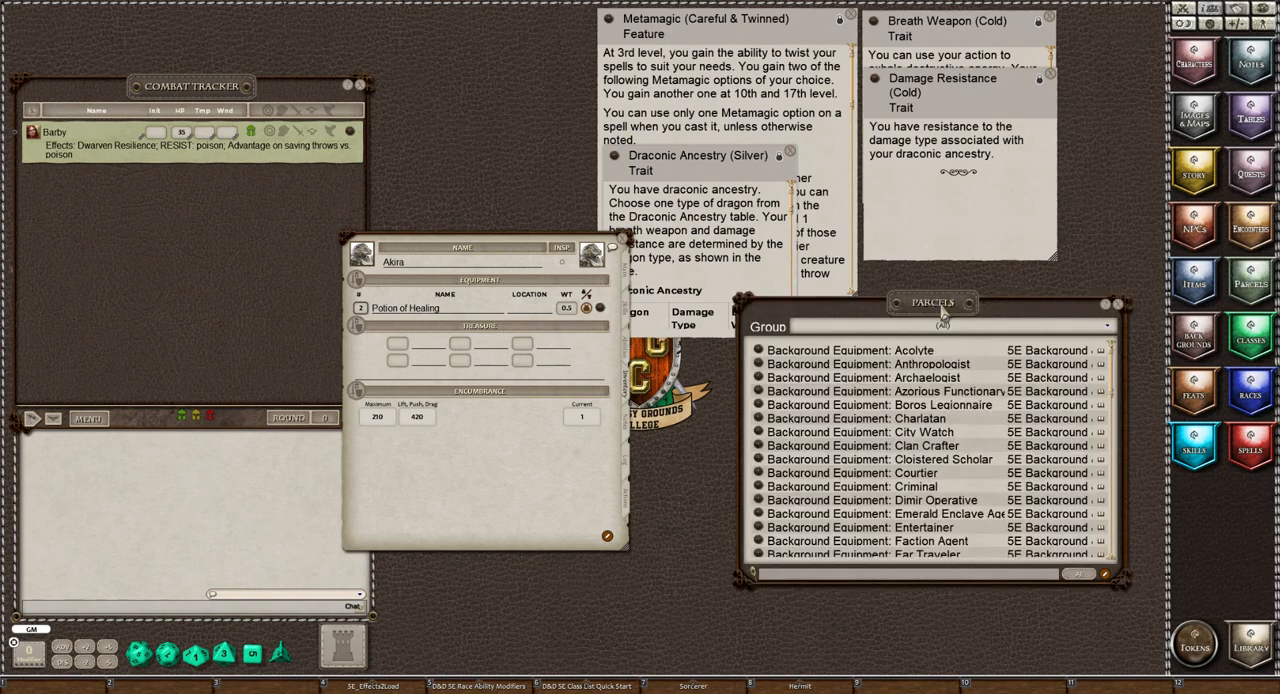
left_click_drag(957, 303, 922, 298)
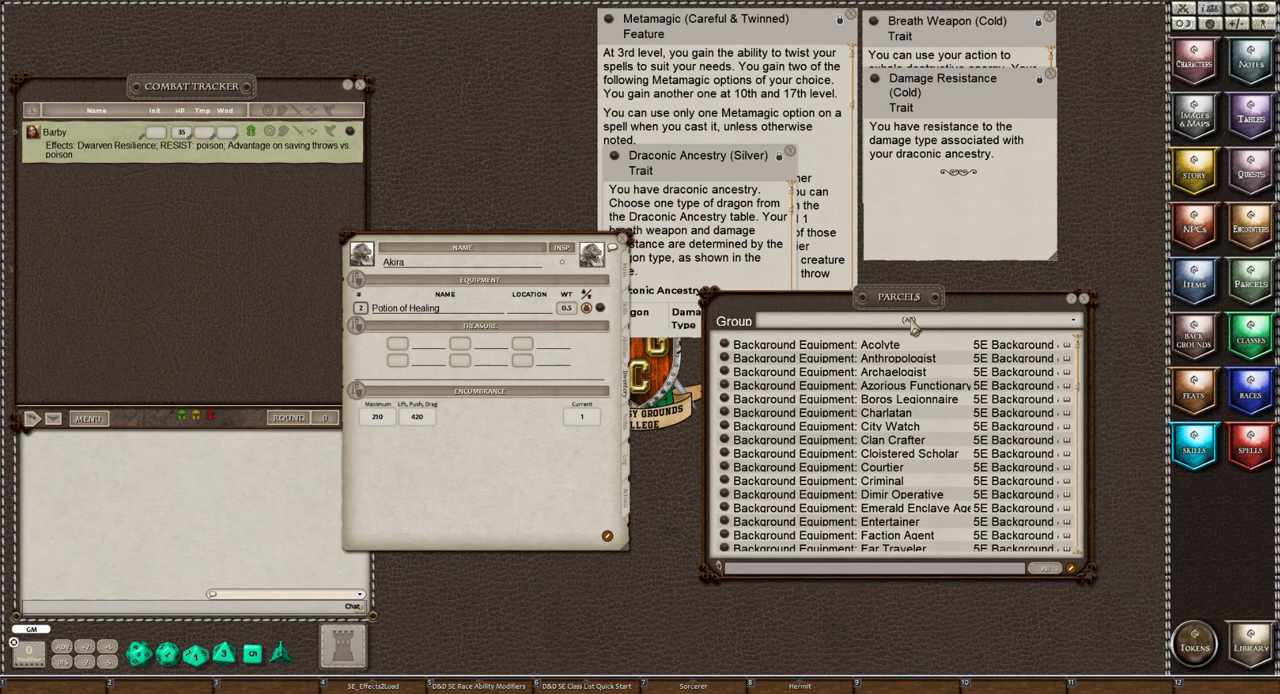
left_click(911, 322)
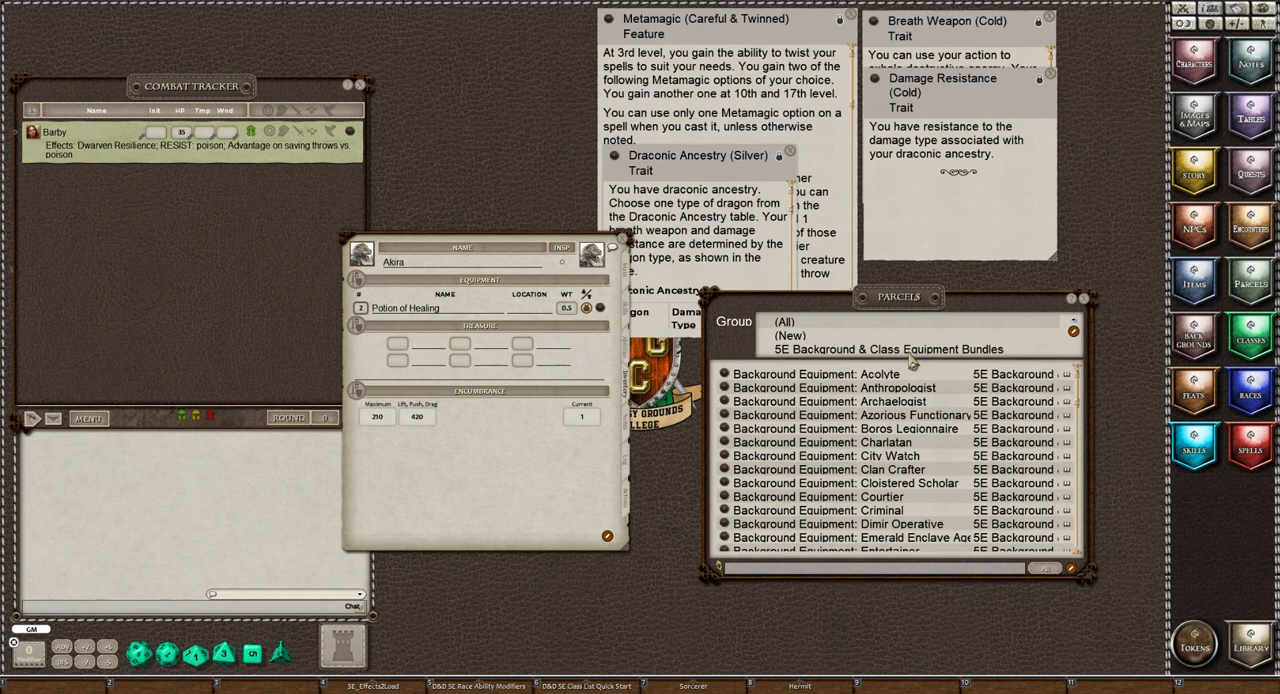
left_click(910, 354)
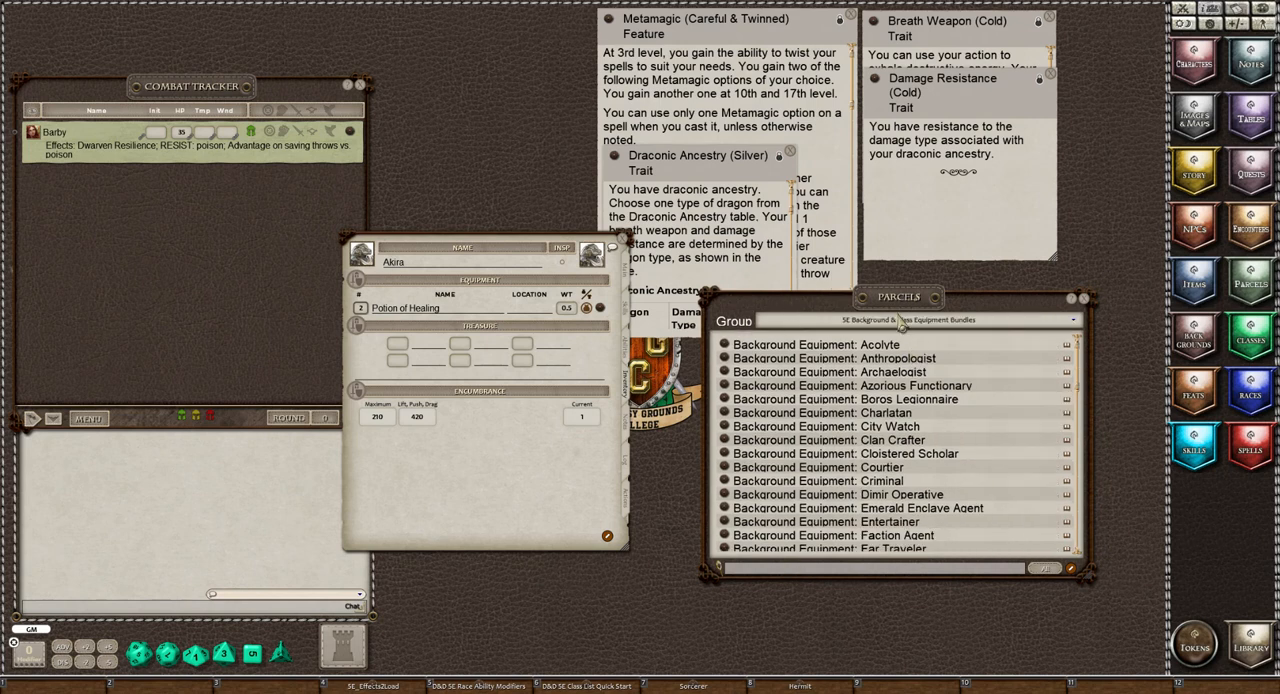
left_click_drag(902, 298, 946, 302)
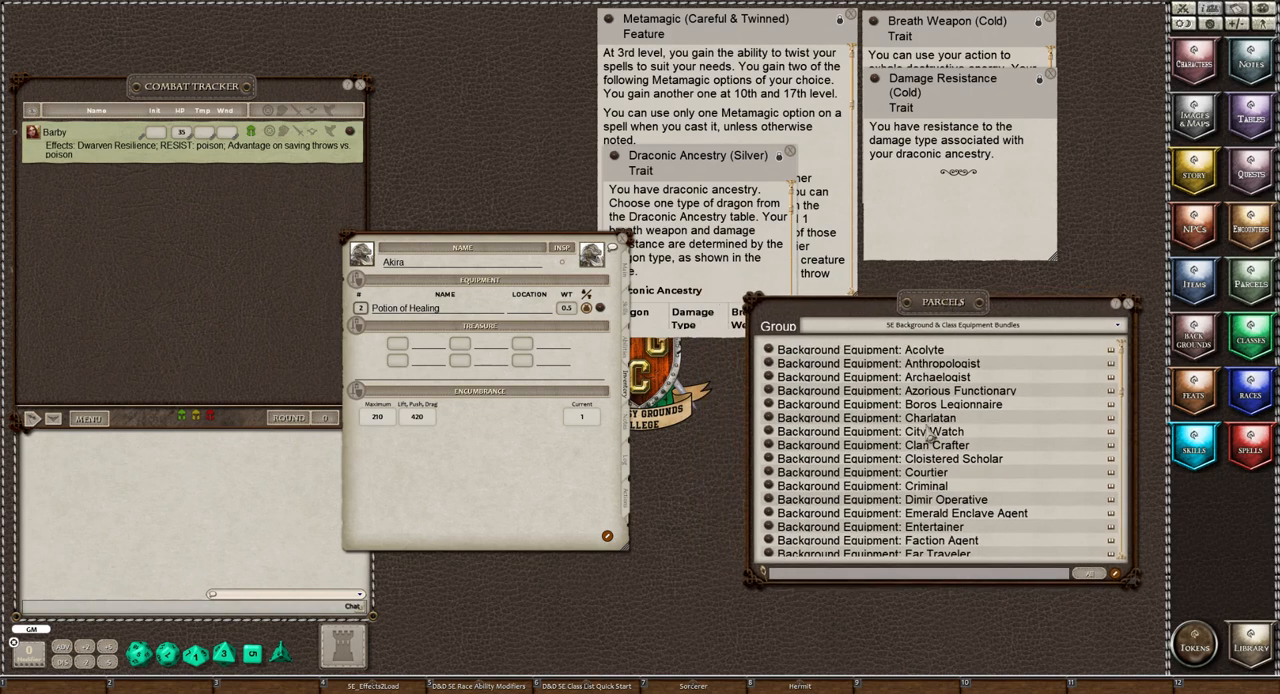
Add the "Background Equipment: Hermit" parcel to Akira's inventory
scroll(930, 433, "down", 5)
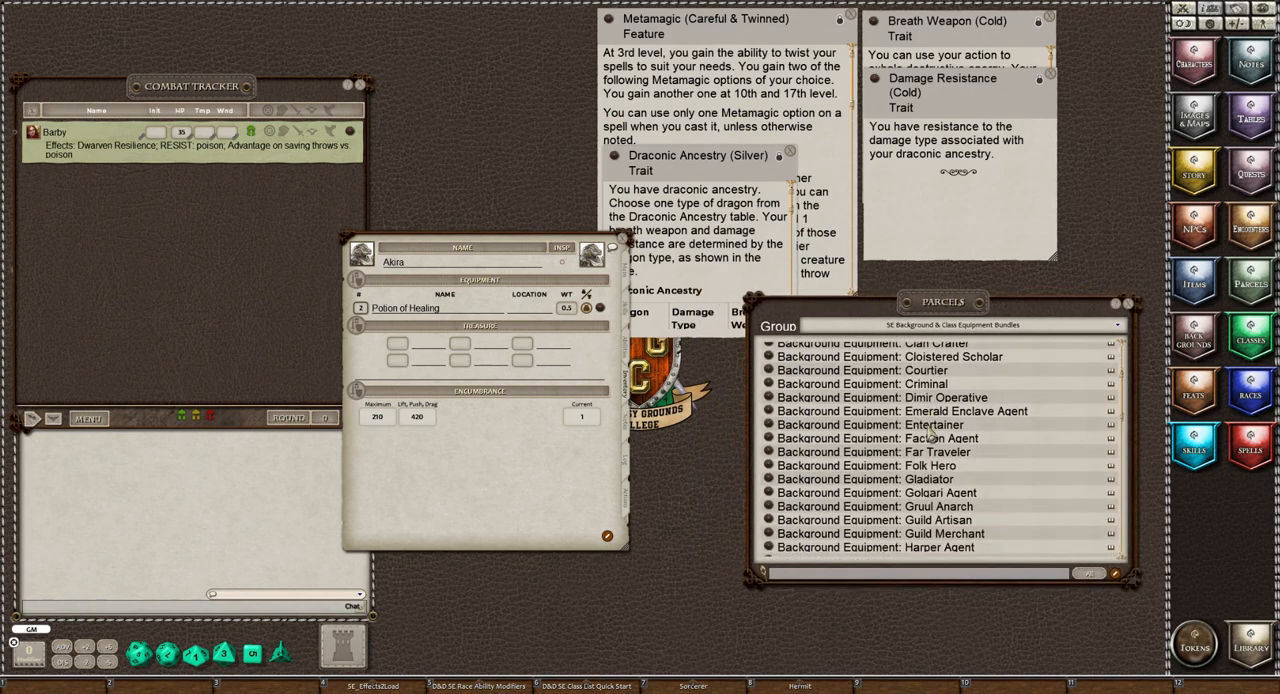
scroll(930, 433, "down", 3)
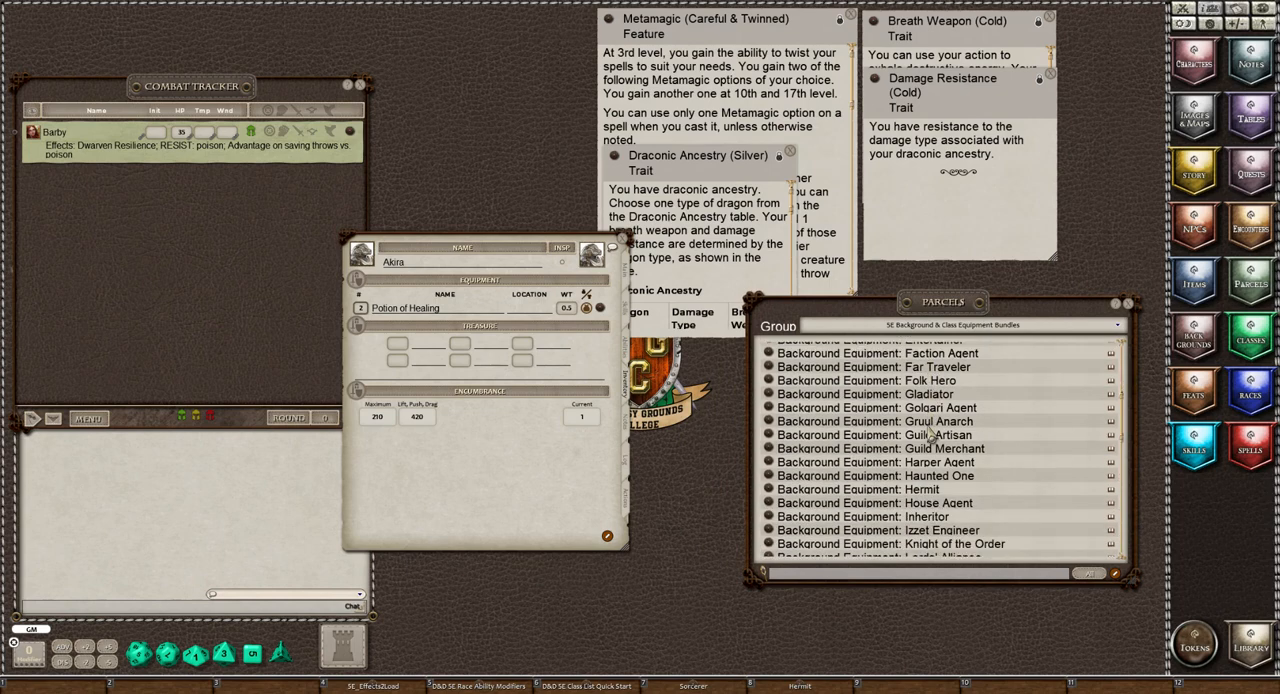
mouse_move(767, 493)
left_mouse_down()
mouse_move(611, 417)
mouse_move(415, 293)
mouse_move(940, 513)
mouse_move(785, 490)
left_mouse_up()
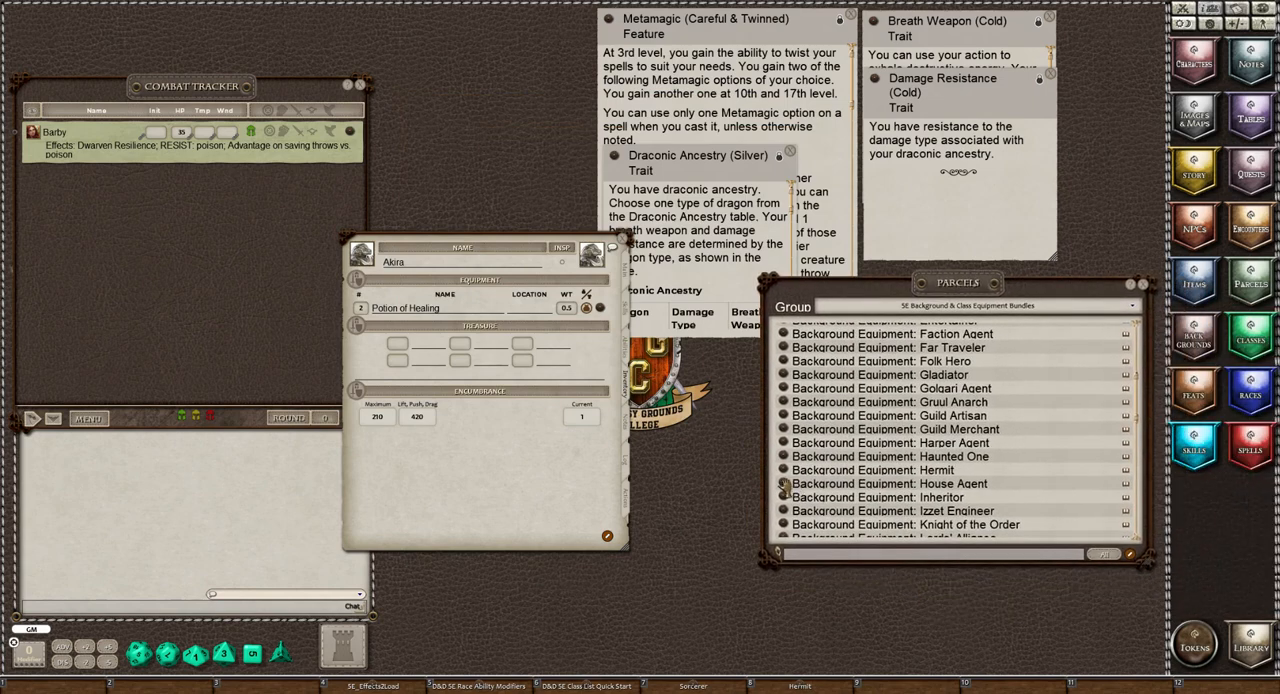
left_click_drag(784, 472, 476, 320)
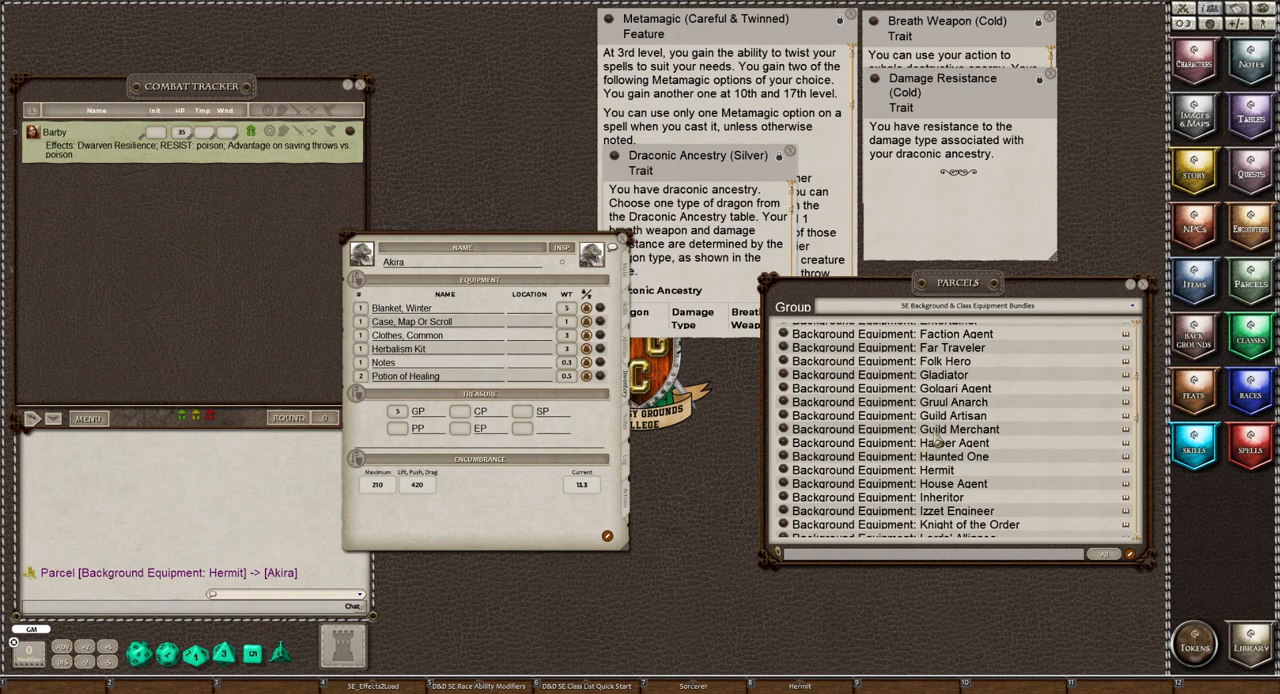
Add the "Starting Equipment: Sorcerer" parcel to Akira's inventory and close the parcel list
scroll(935, 440, "down", 5)
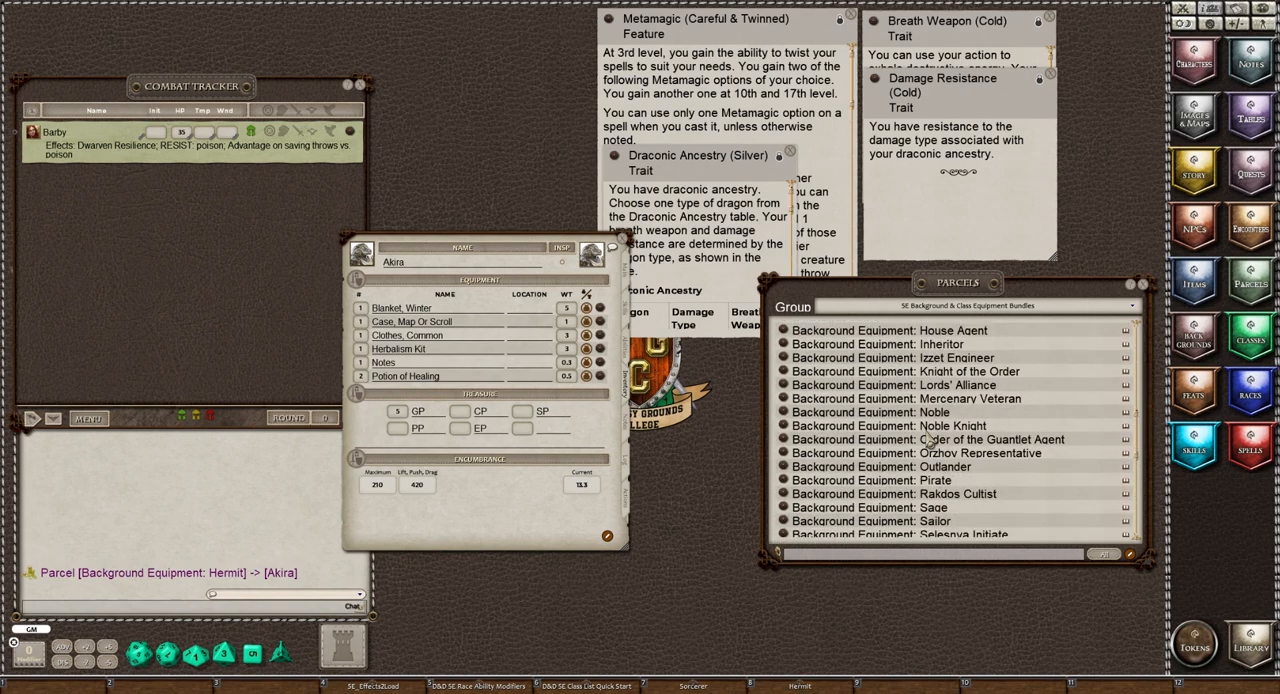
scroll(926, 436, "down", 8)
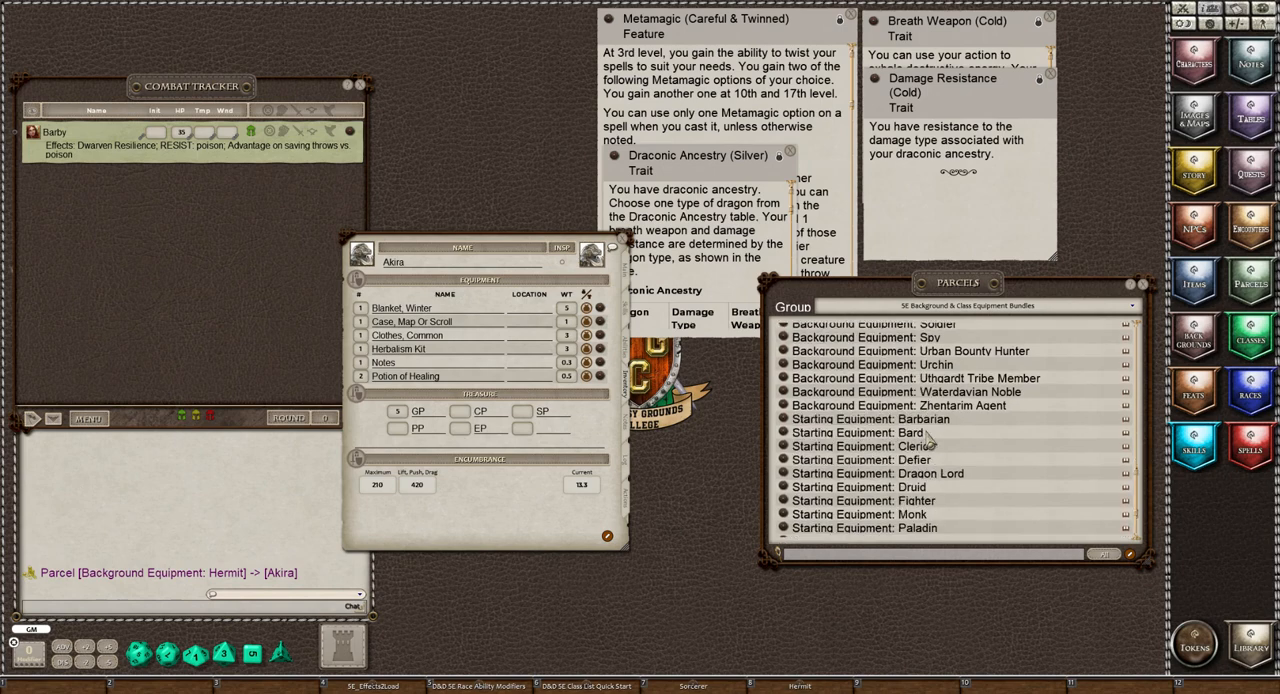
scroll(929, 442, "down", 3)
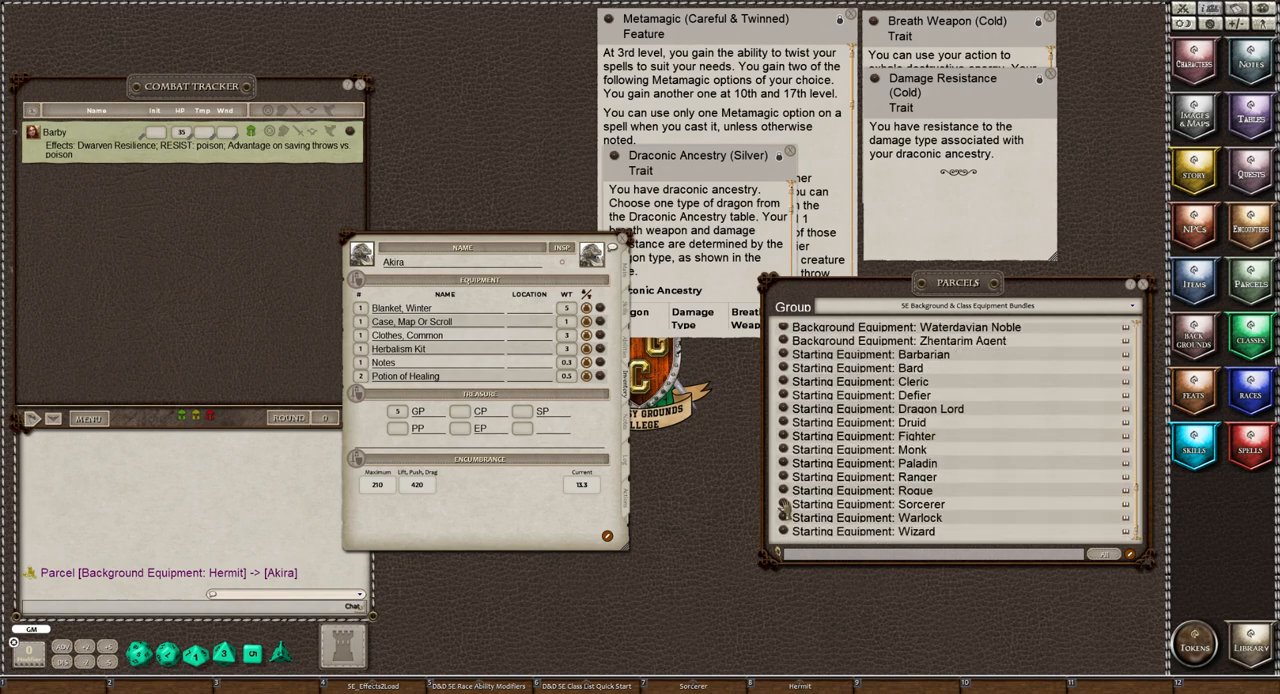
left_click_drag(784, 508, 473, 334)
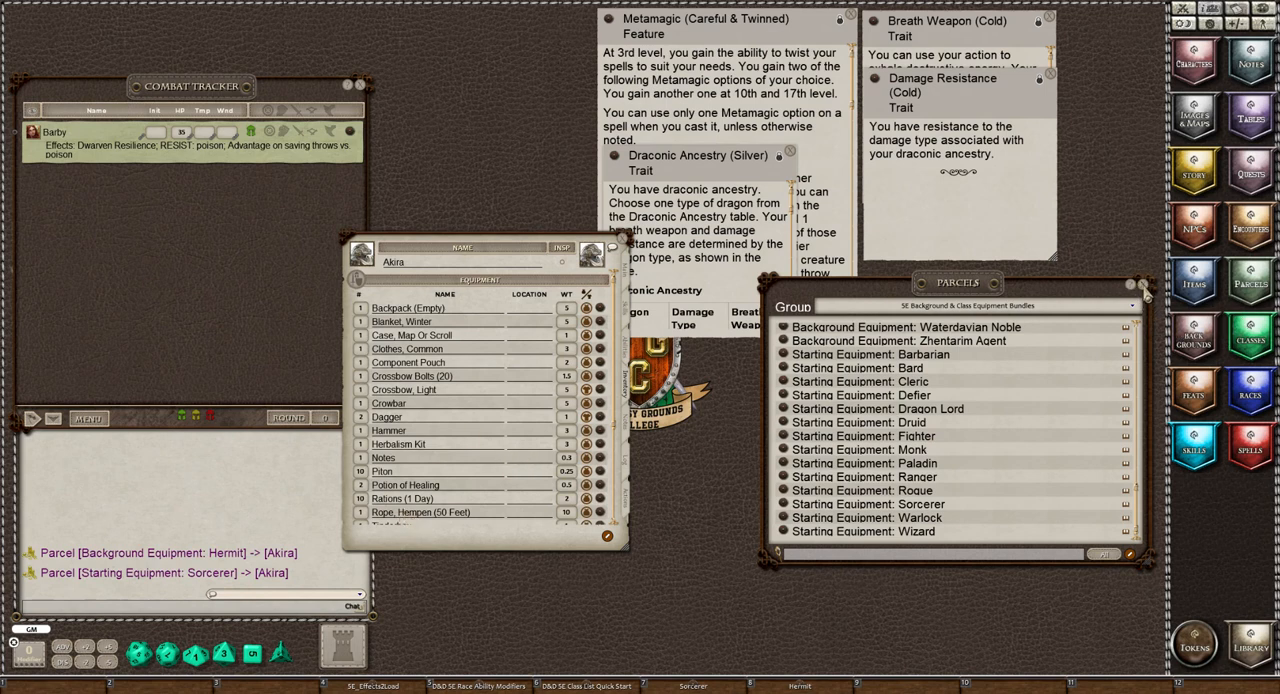
left_click(1143, 286)
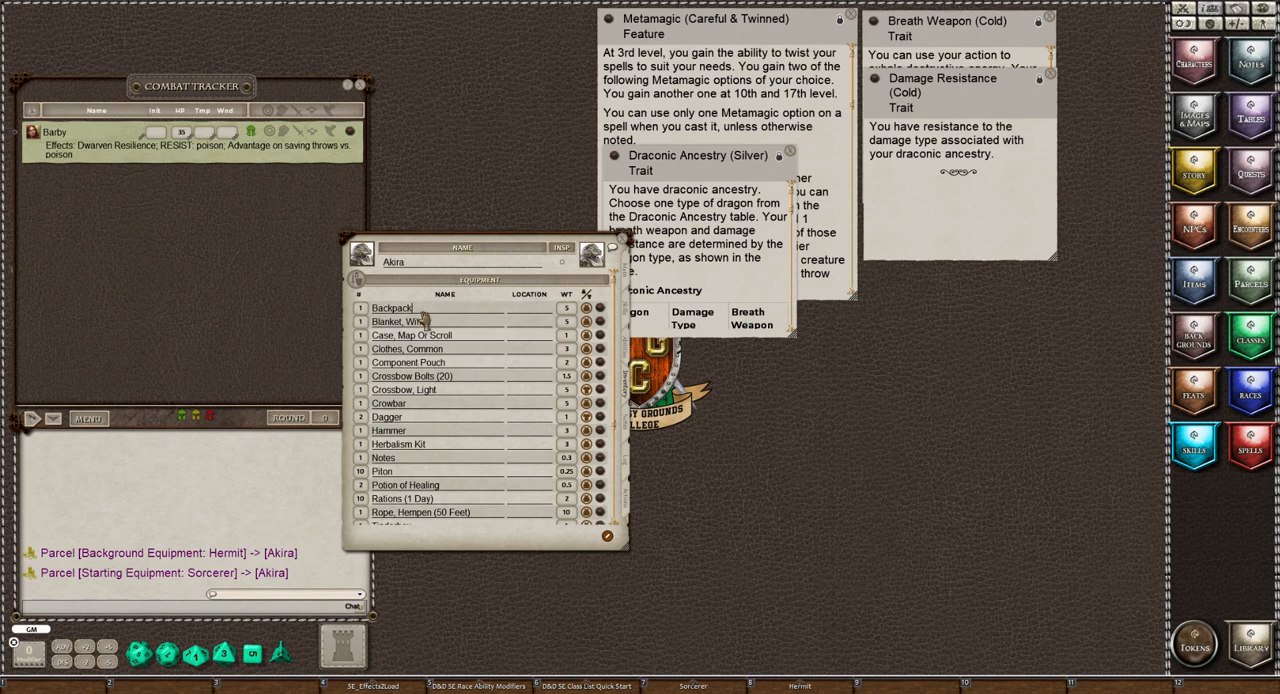
Set the location of the winter blanket, map or scroll case, common clothes and component pouch to Backpack
left_click(526, 323)
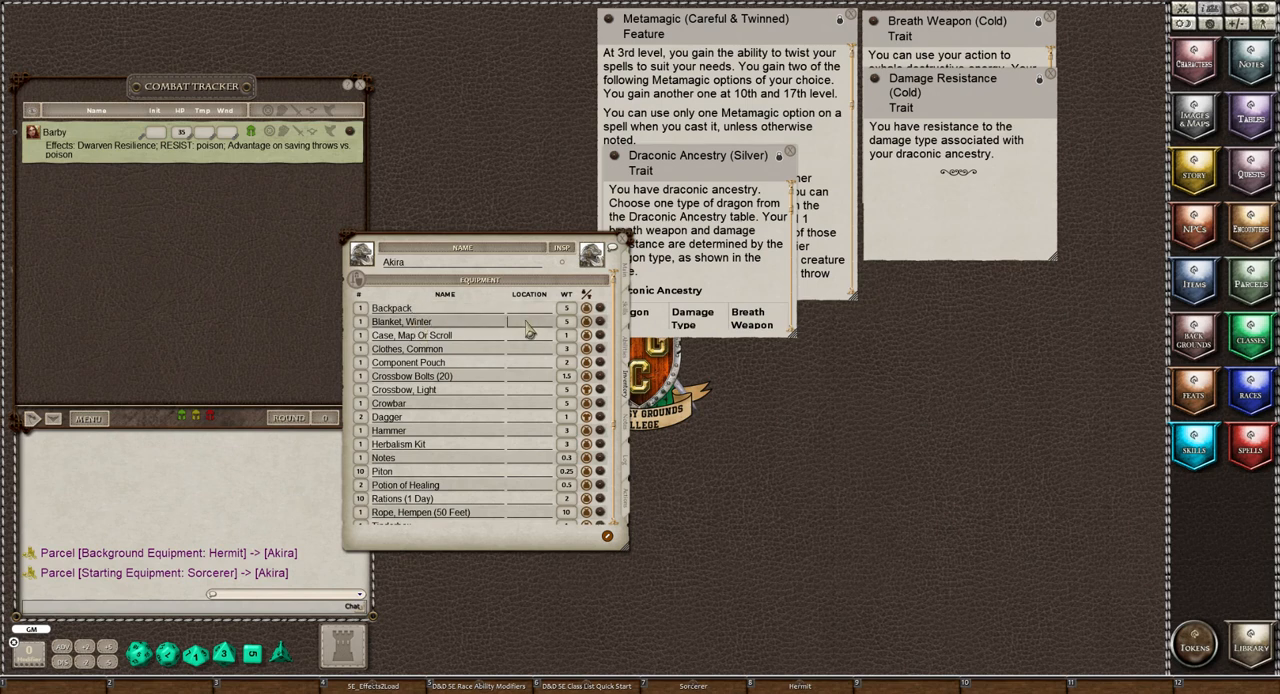
type("Backpack")
left_click(518, 341)
type("B")
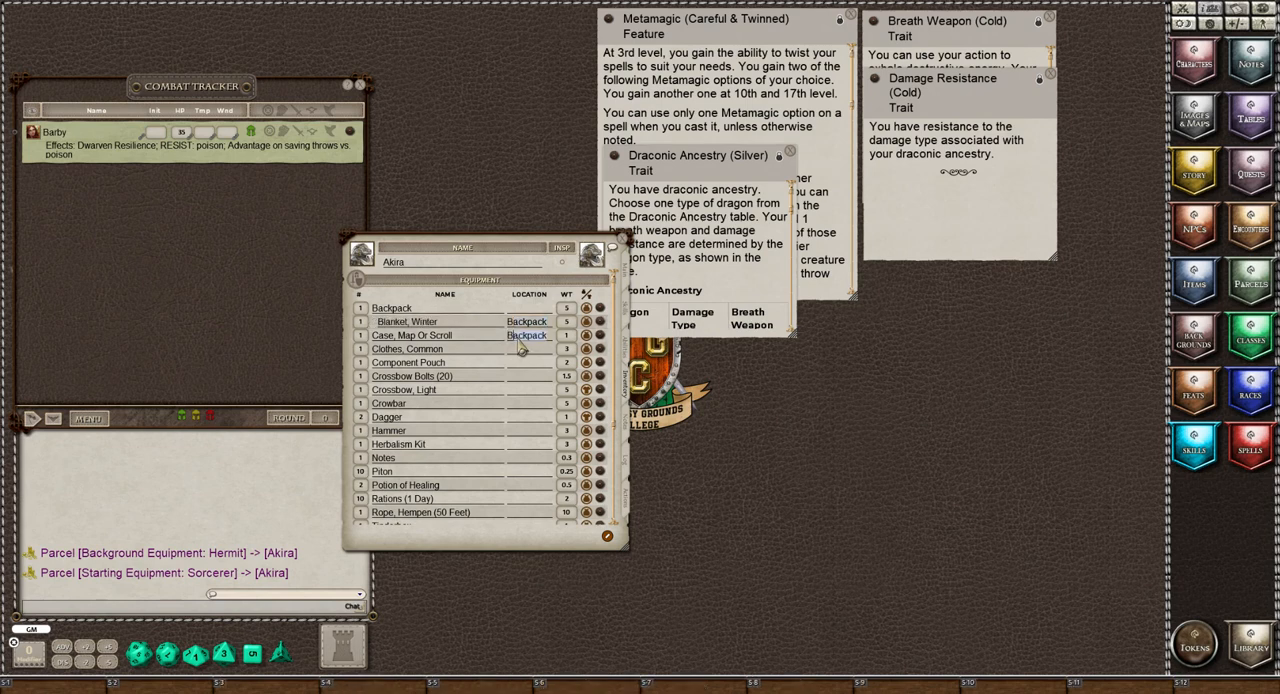
left_click(537, 352)
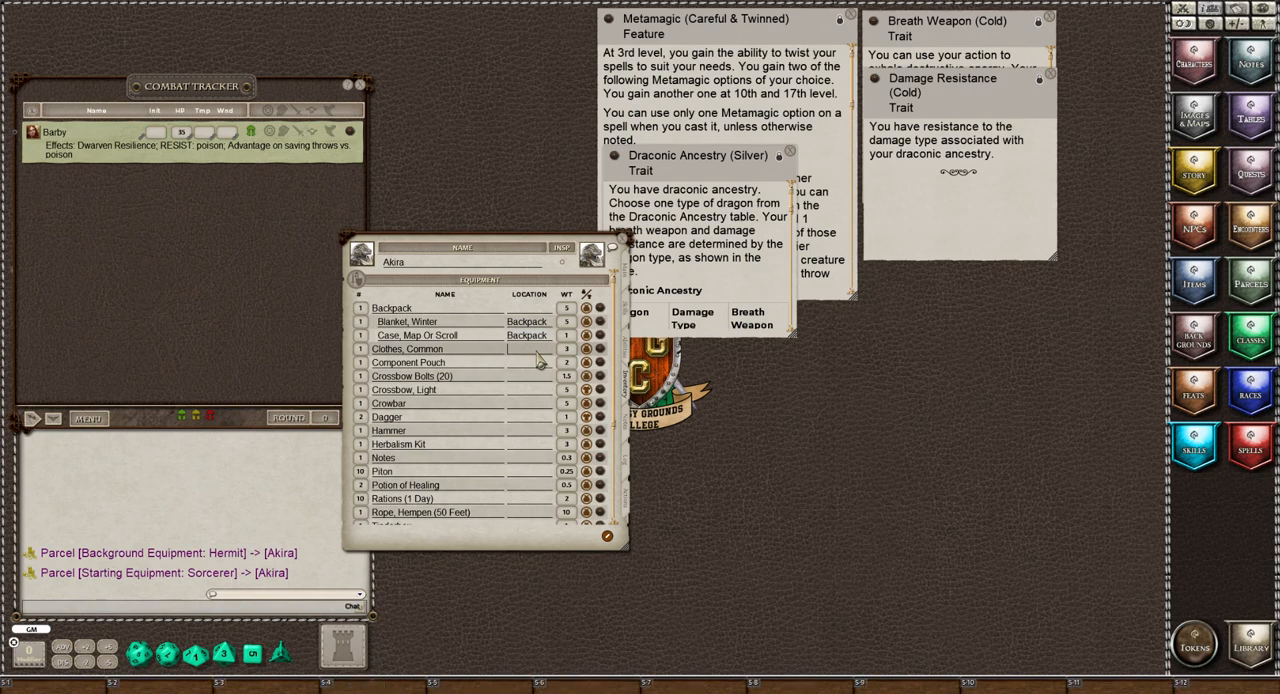
type("Backpack")
left_click(537, 364)
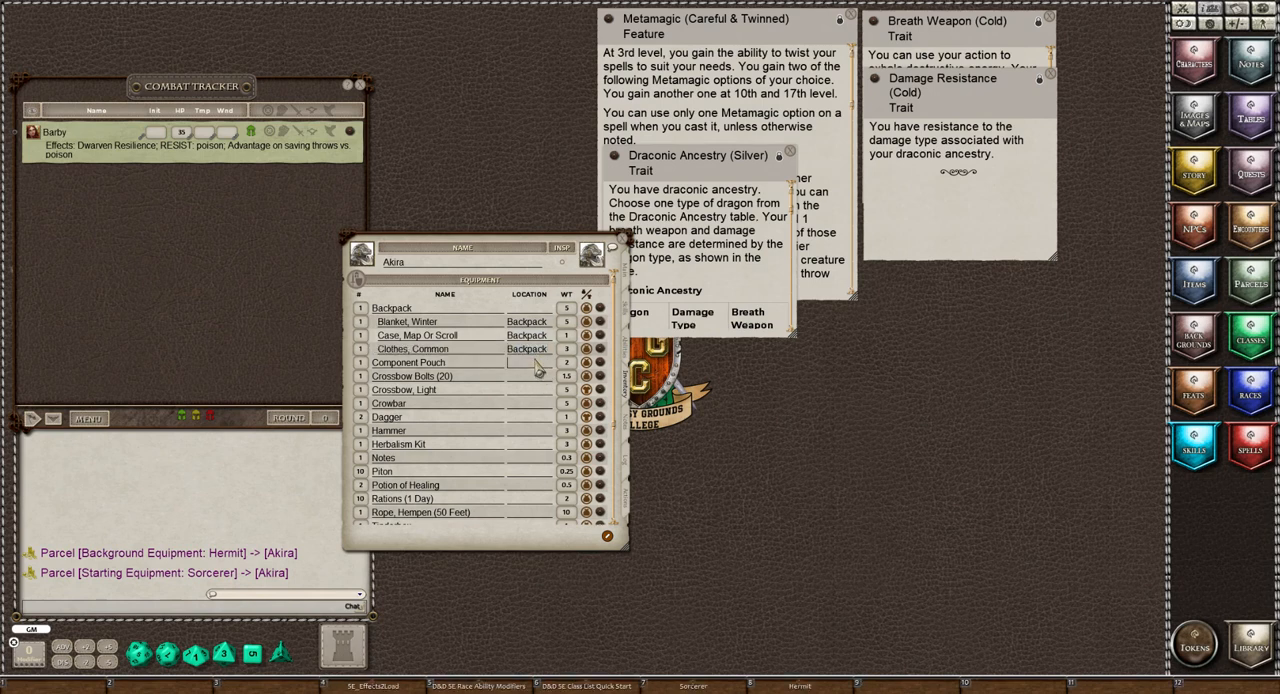
type("Backpack")
Search the items for "case", add the crossbow bolt case to Akira's equipment, and close the item list
left_click(1193, 286)
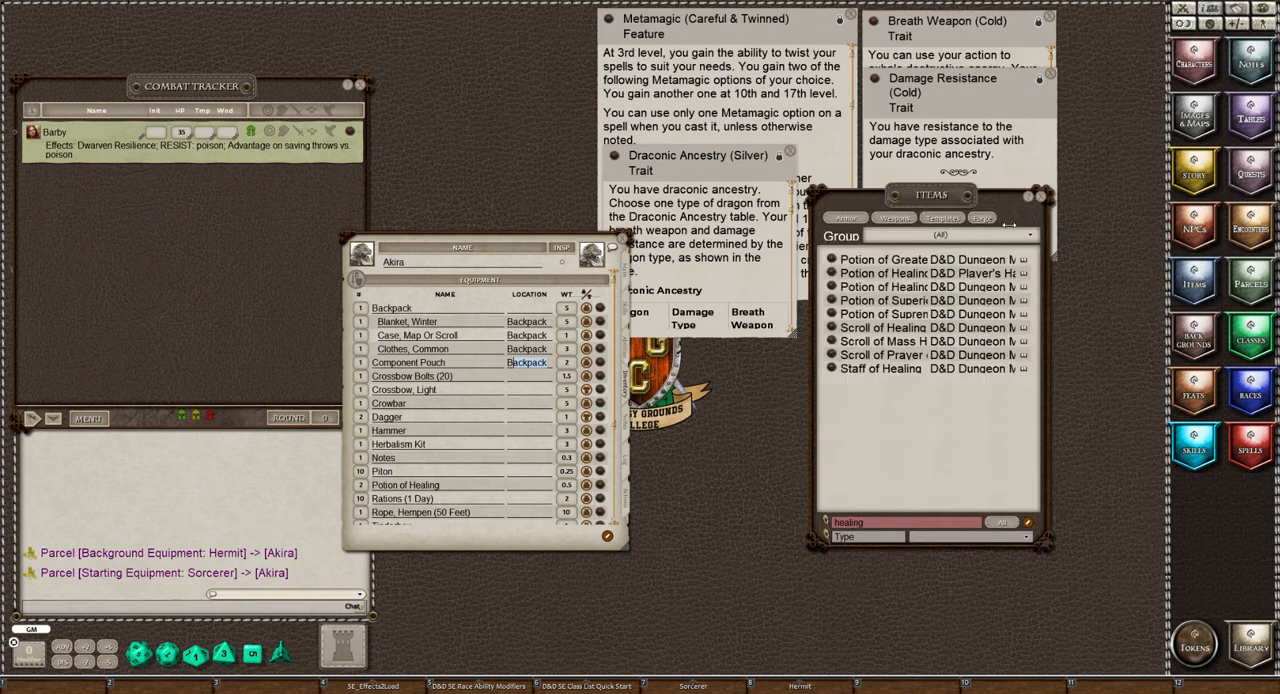
double_click(872, 524)
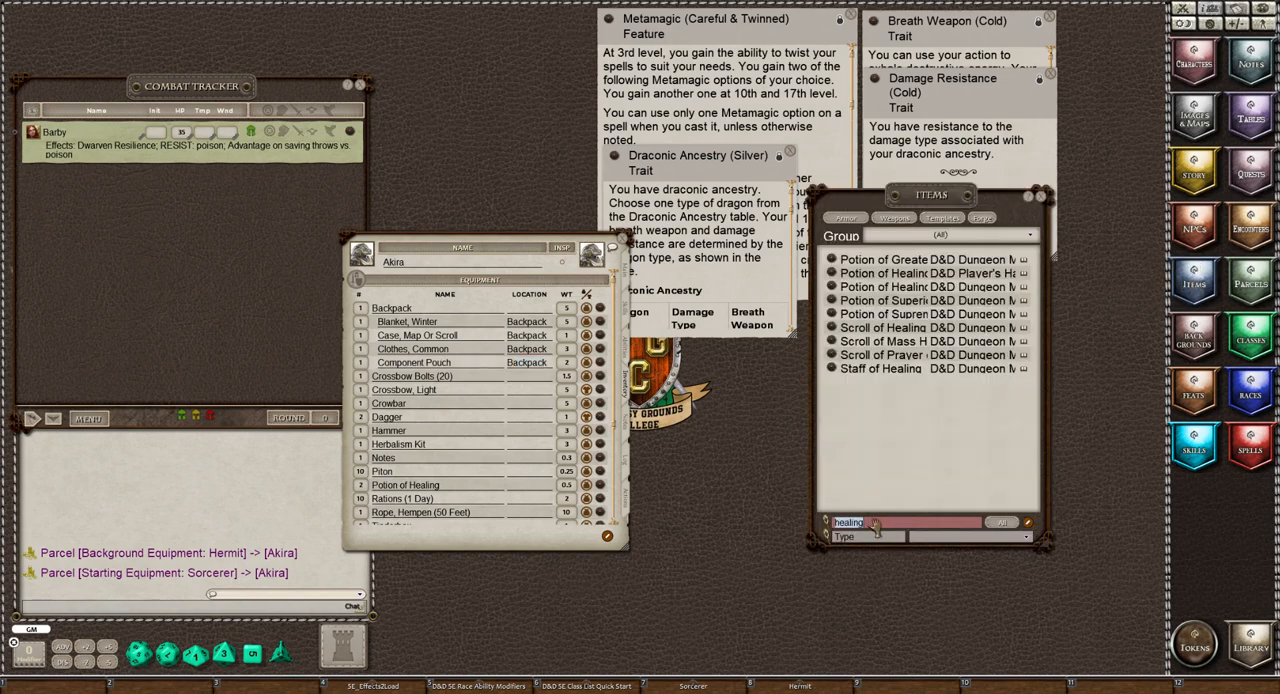
type("case")
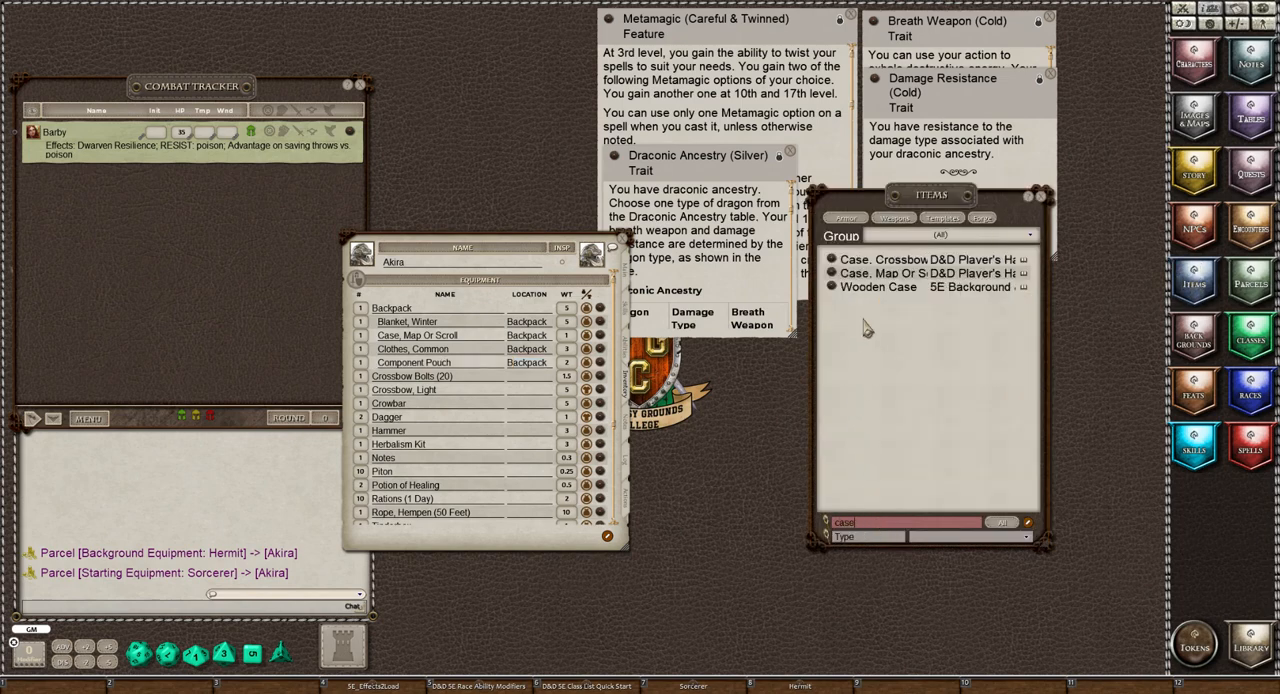
left_click_drag(833, 259, 455, 383)
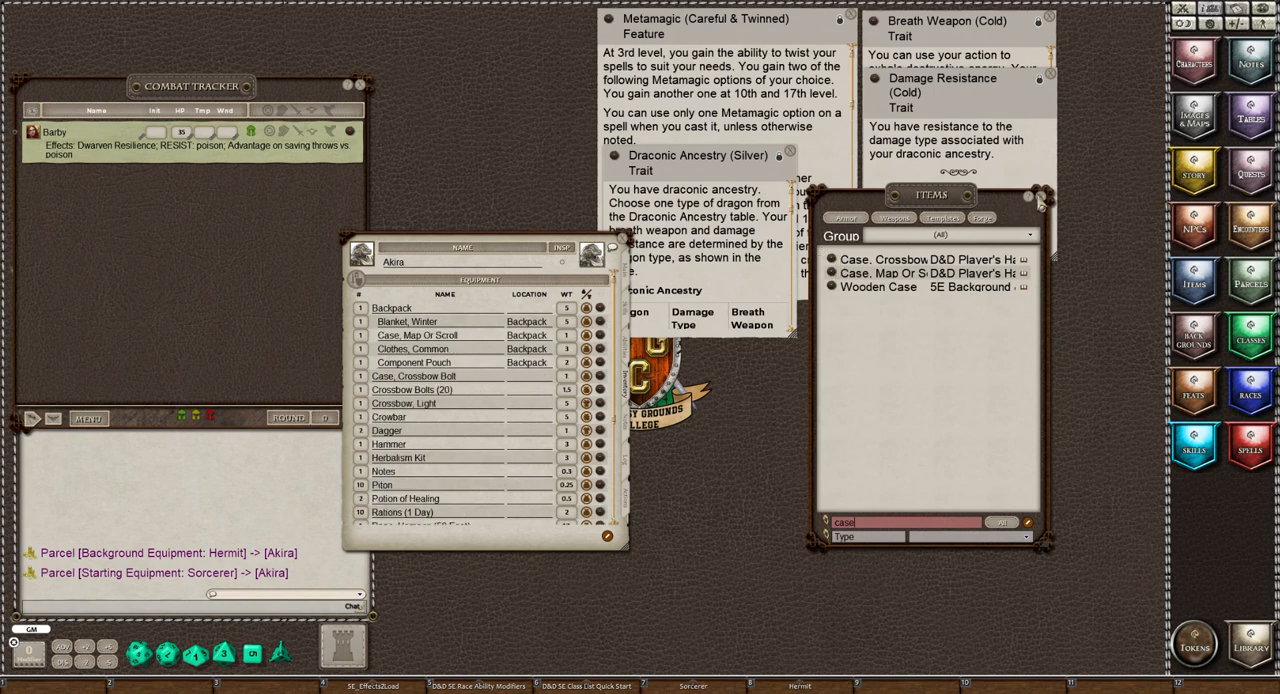
left_click(1039, 200)
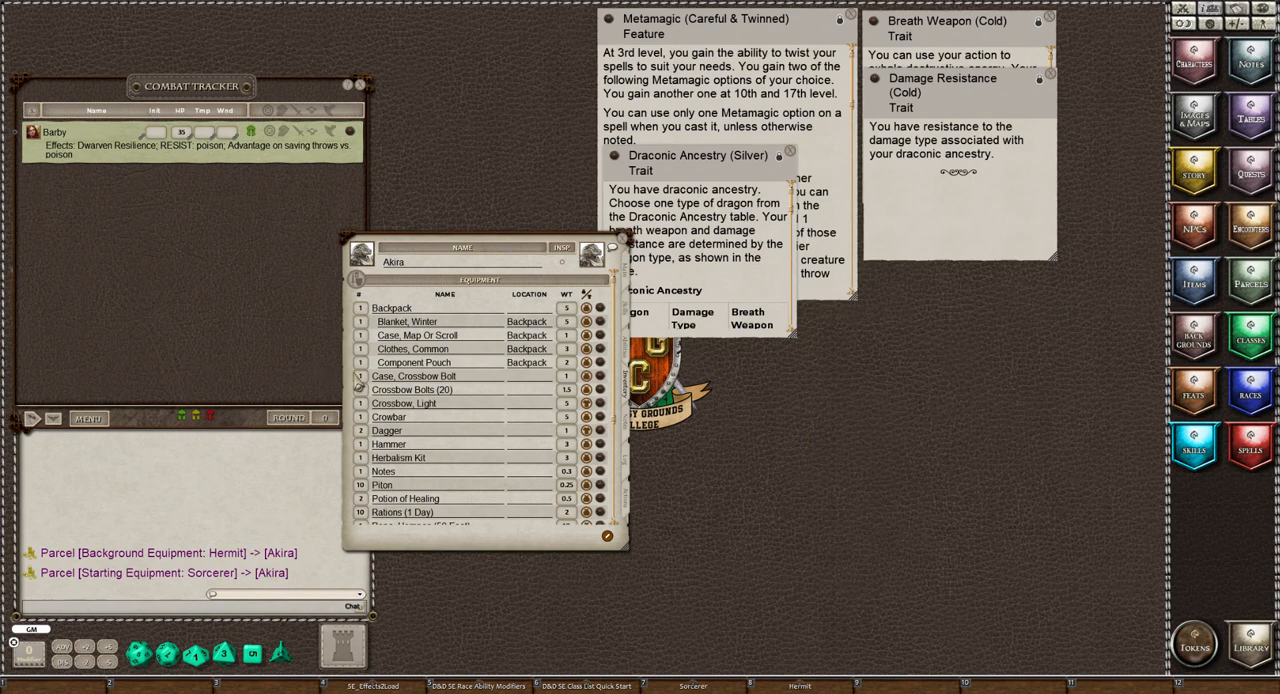
Try to nest the crossbow bolt case under Crossbow Bolts (20) by entering the bolts as its location
left_click(526, 377)
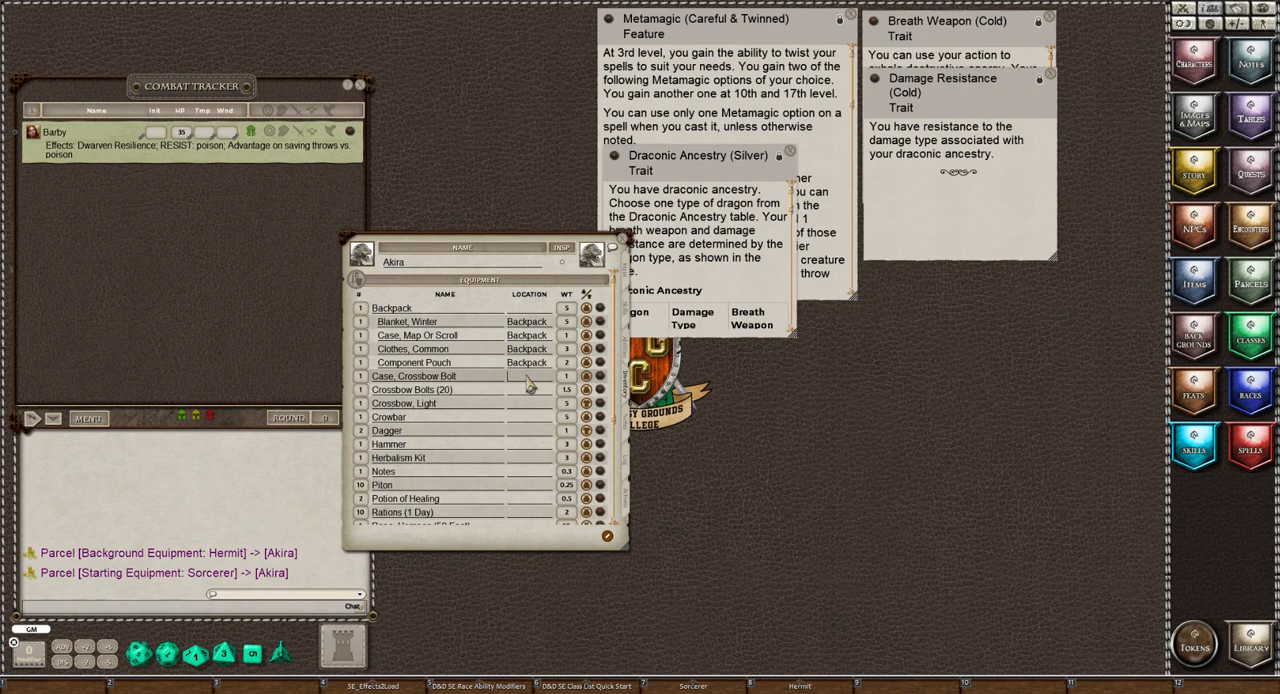
type("Crossbow")
left_click(532, 391)
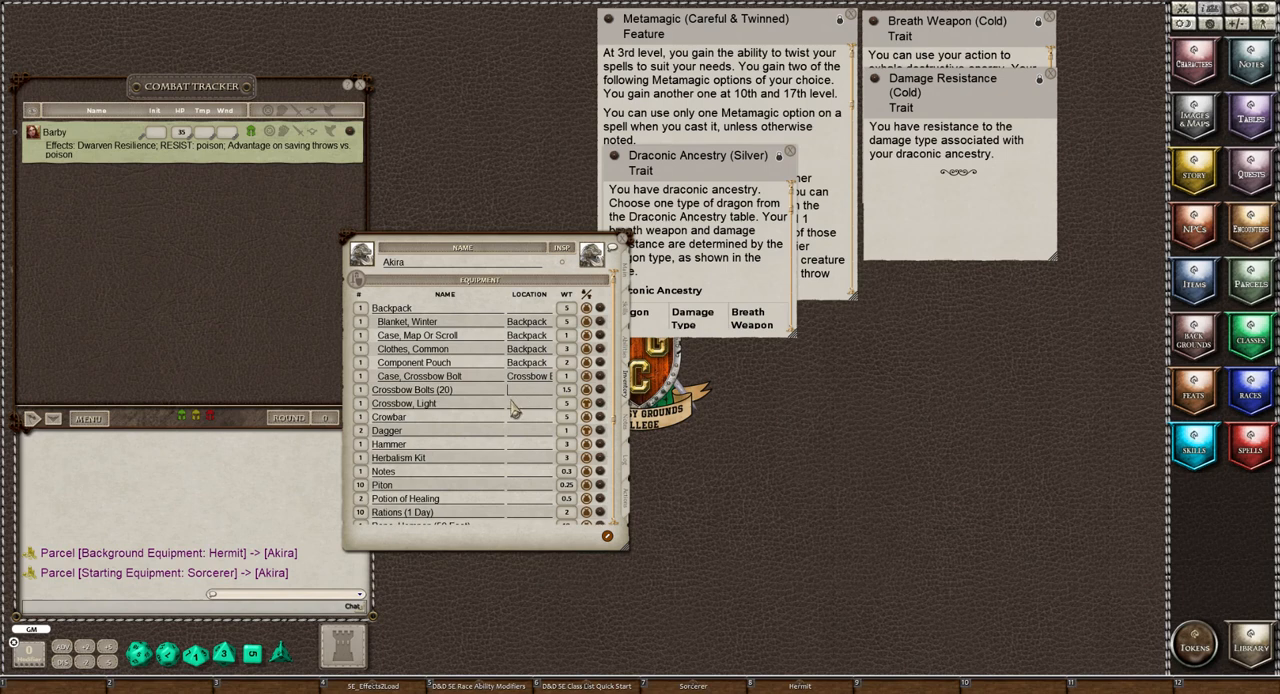
left_click(515, 405)
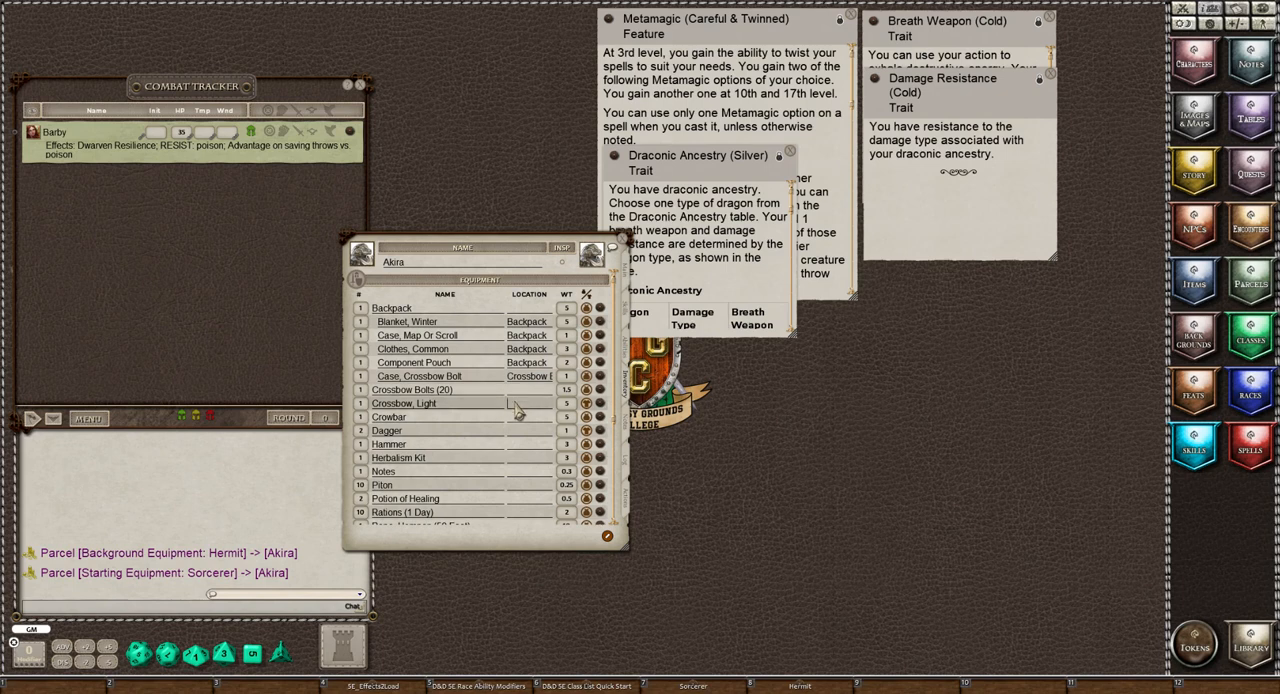
Set the location of the crowbar, hammer, herbalism kit and notes to Backpack
left_click(516, 418)
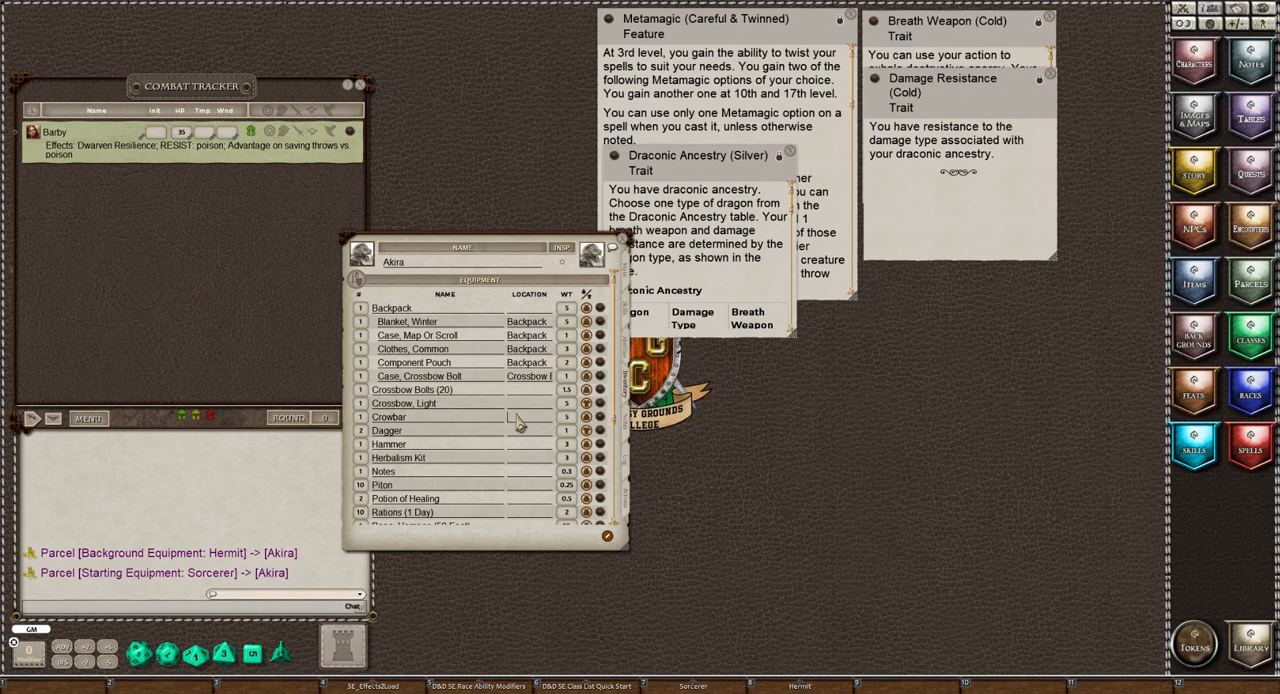
type("Backpack")
left_click(525, 447)
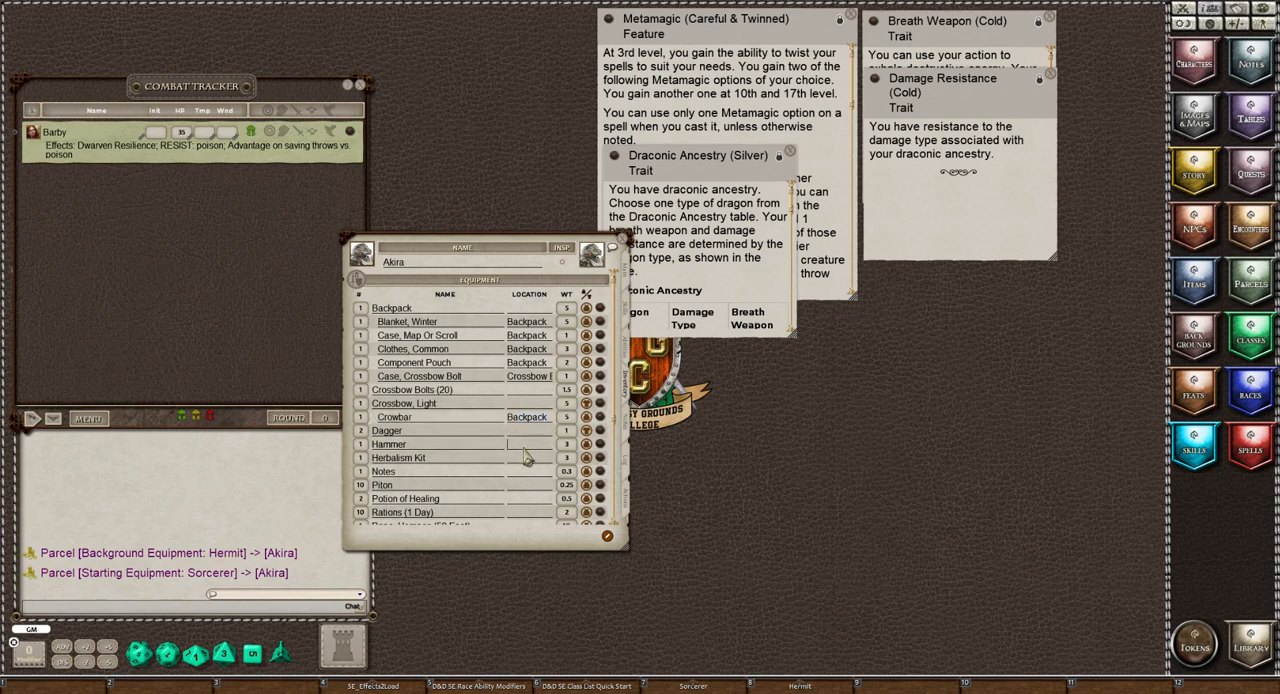
type("Backpack")
left_click(519, 463)
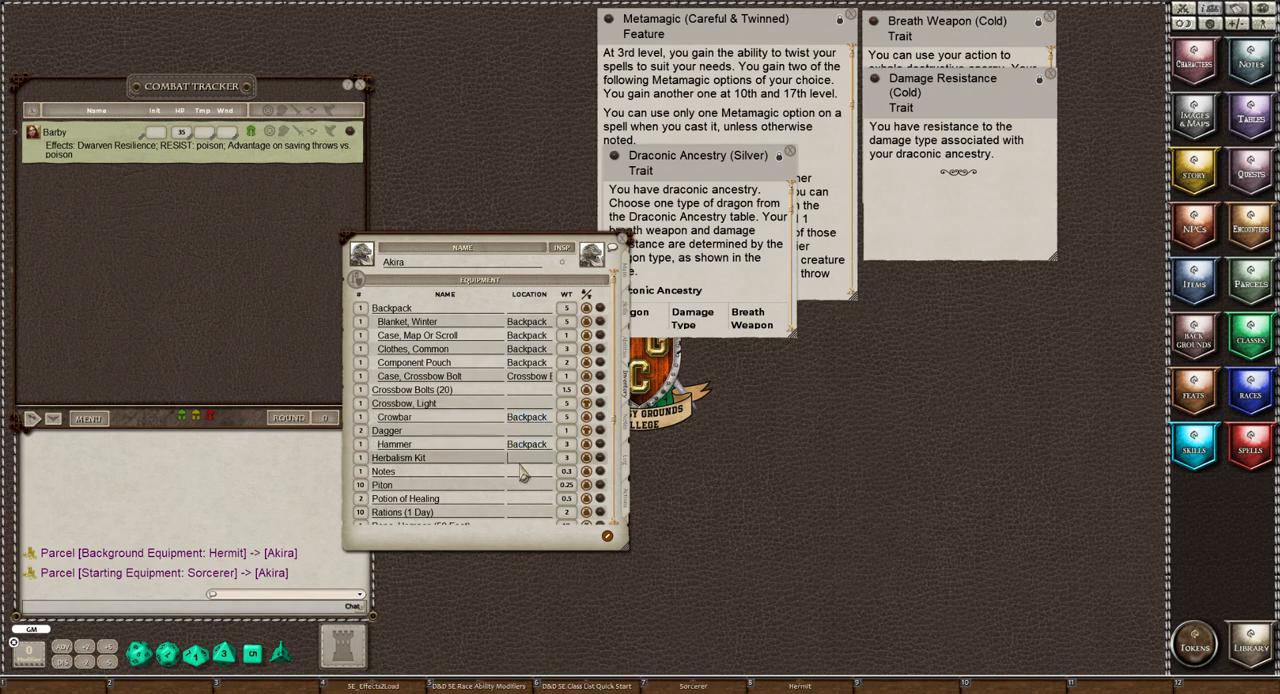
type("Backpack")
left_click(511, 474)
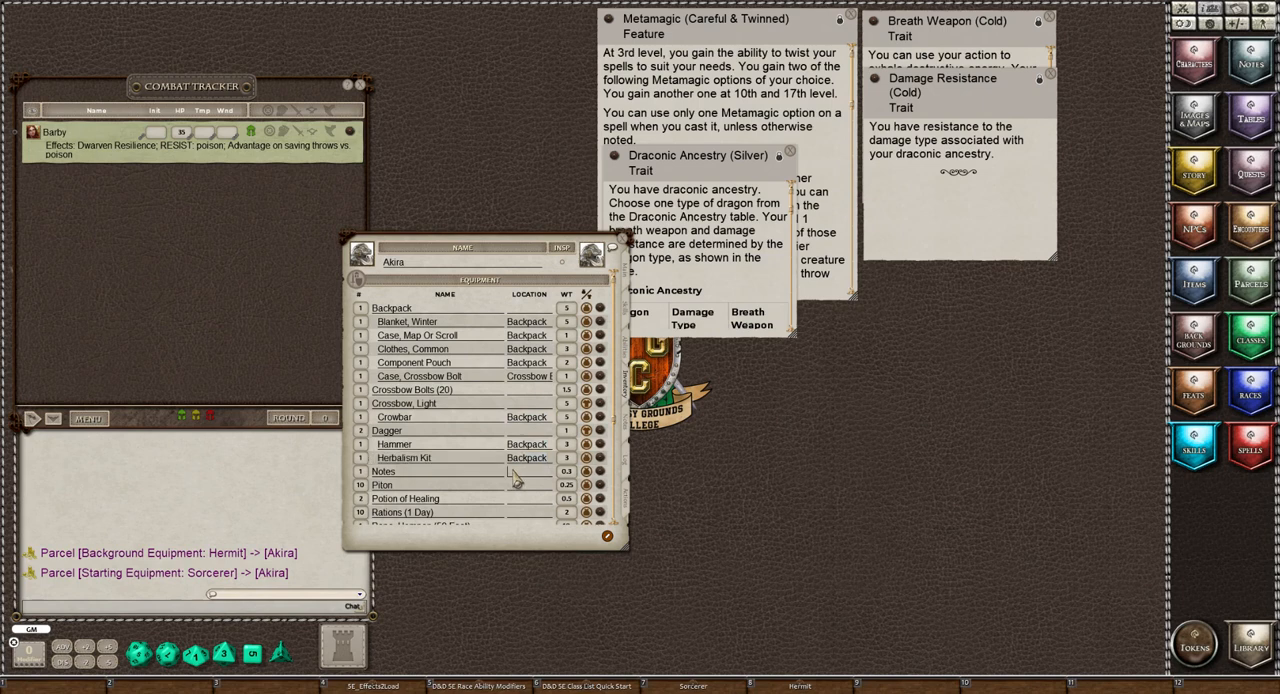
type("Backpack")
Set the location of the pitons, Potions of Healing, rations and hempen rope to Backpack
left_click(533, 487)
type("B")
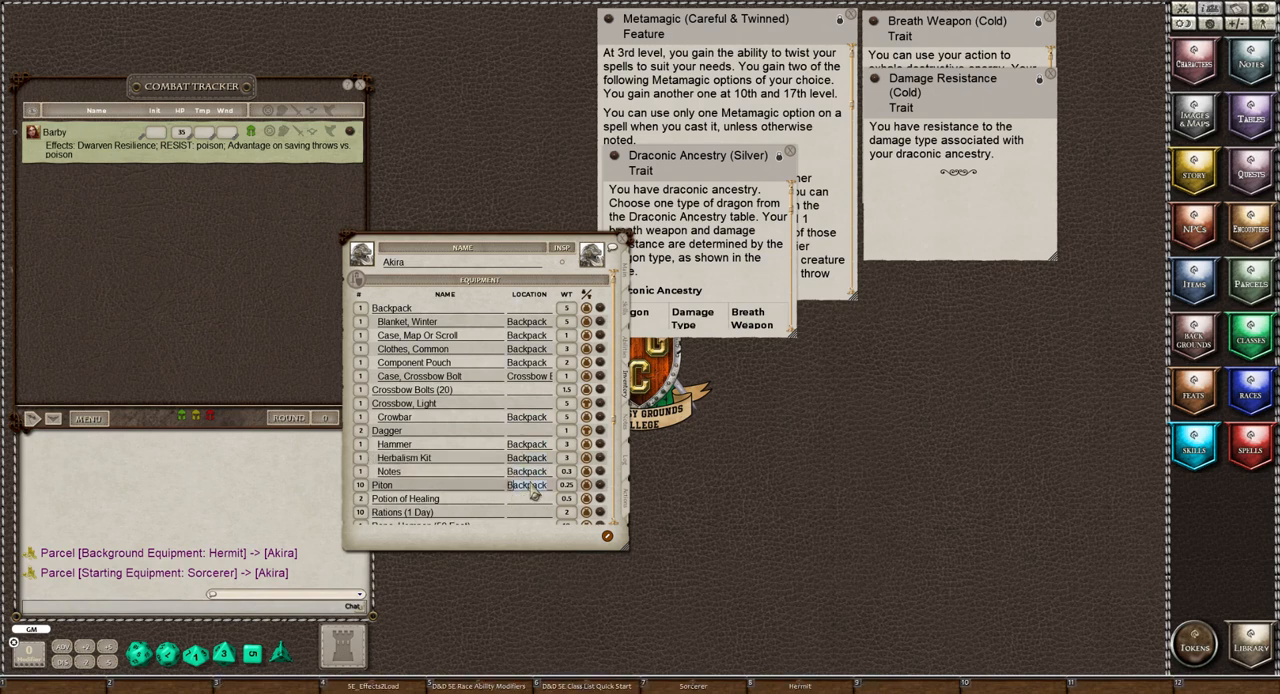
left_click(531, 500)
type("Backpack")
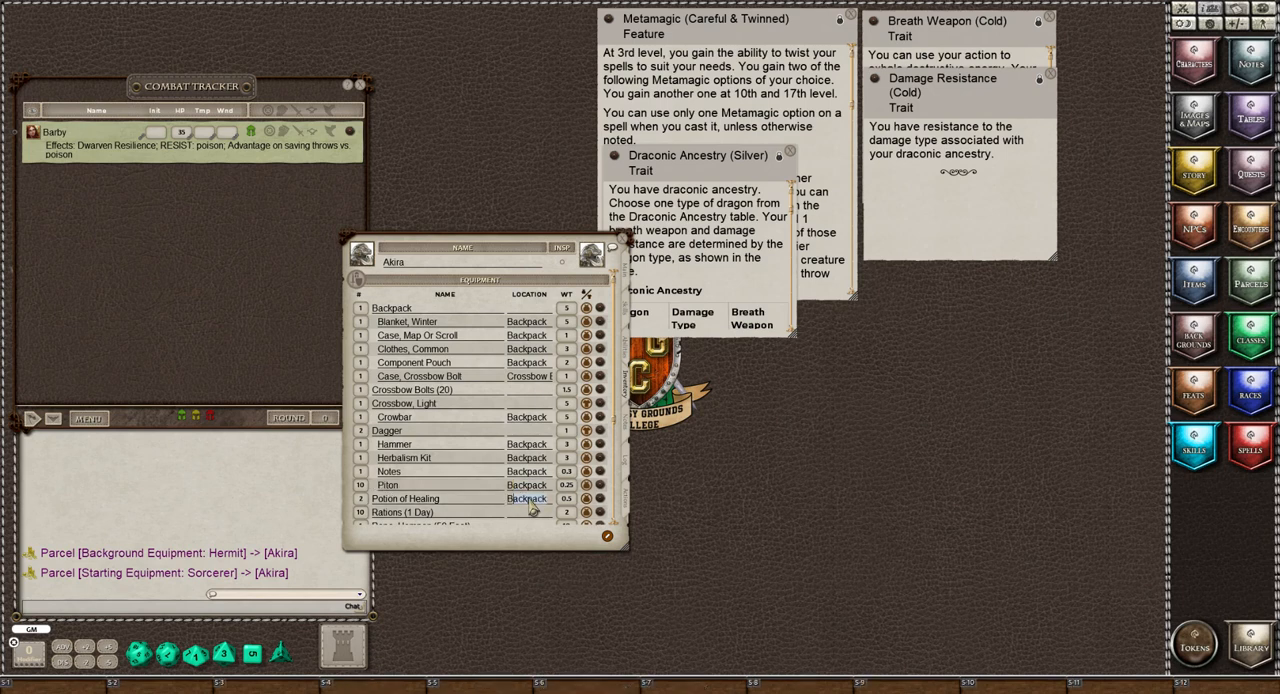
left_click(531, 513)
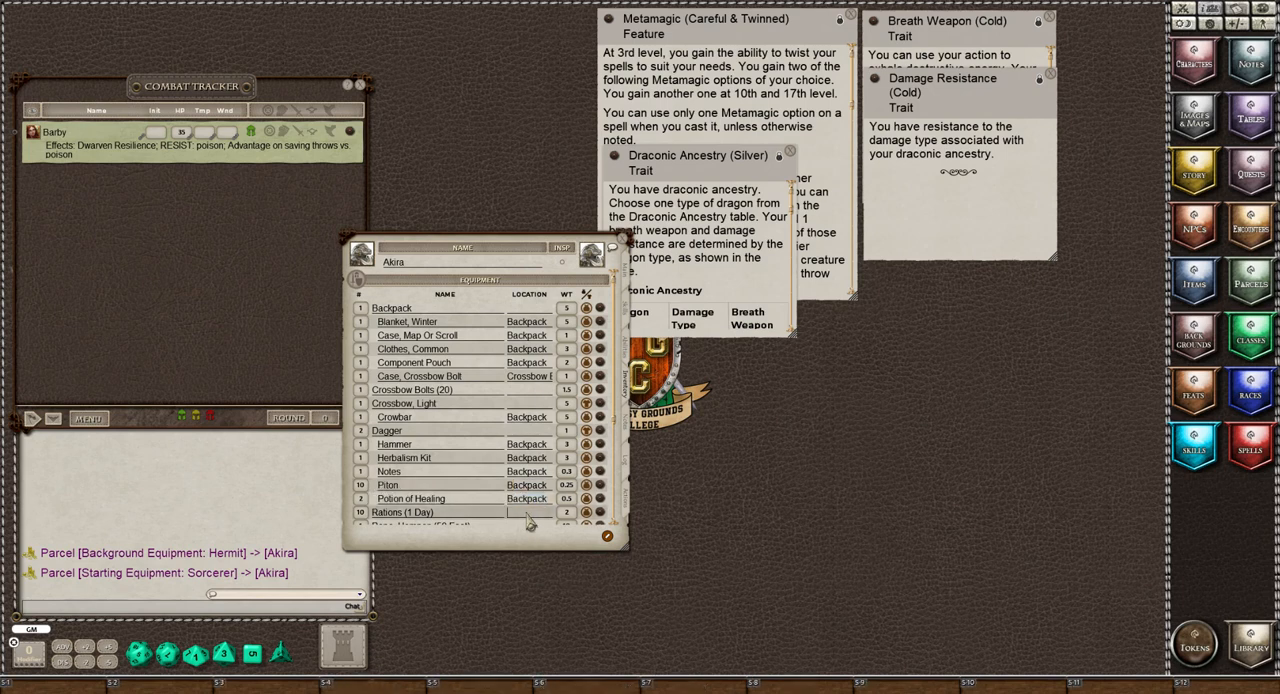
type("Backpack")
scroll(531, 525, "down", 2)
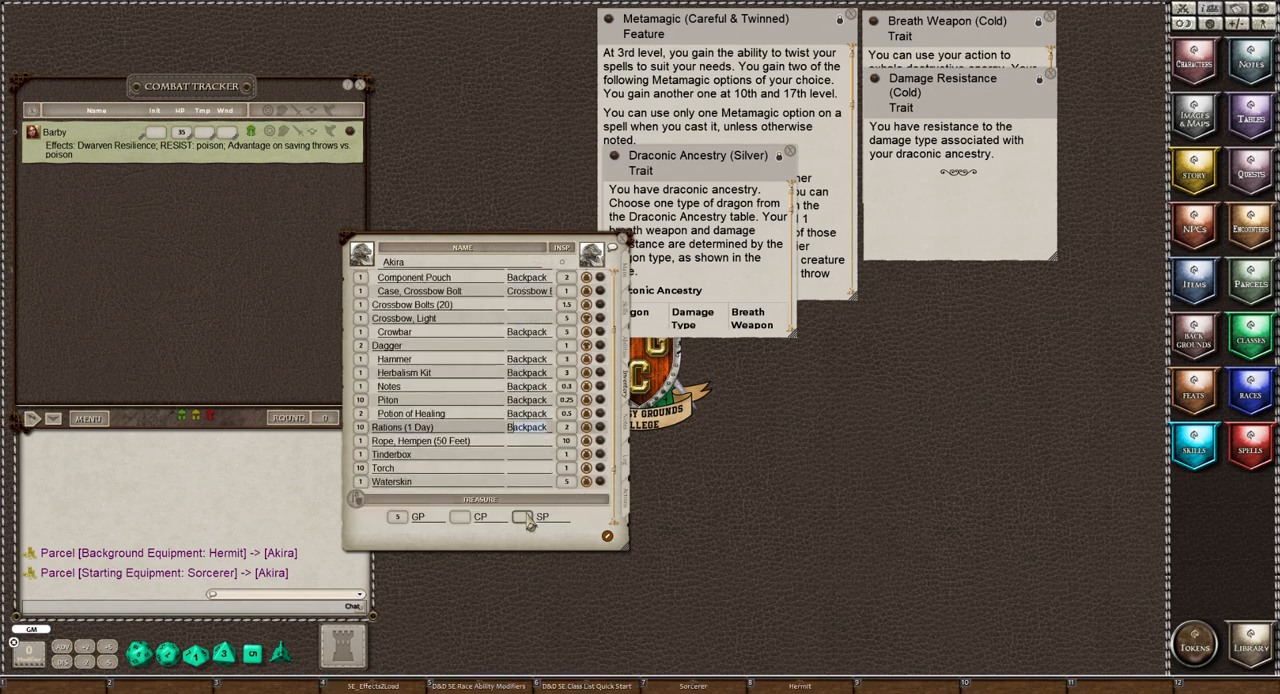
left_click(525, 443)
type("Backpack")
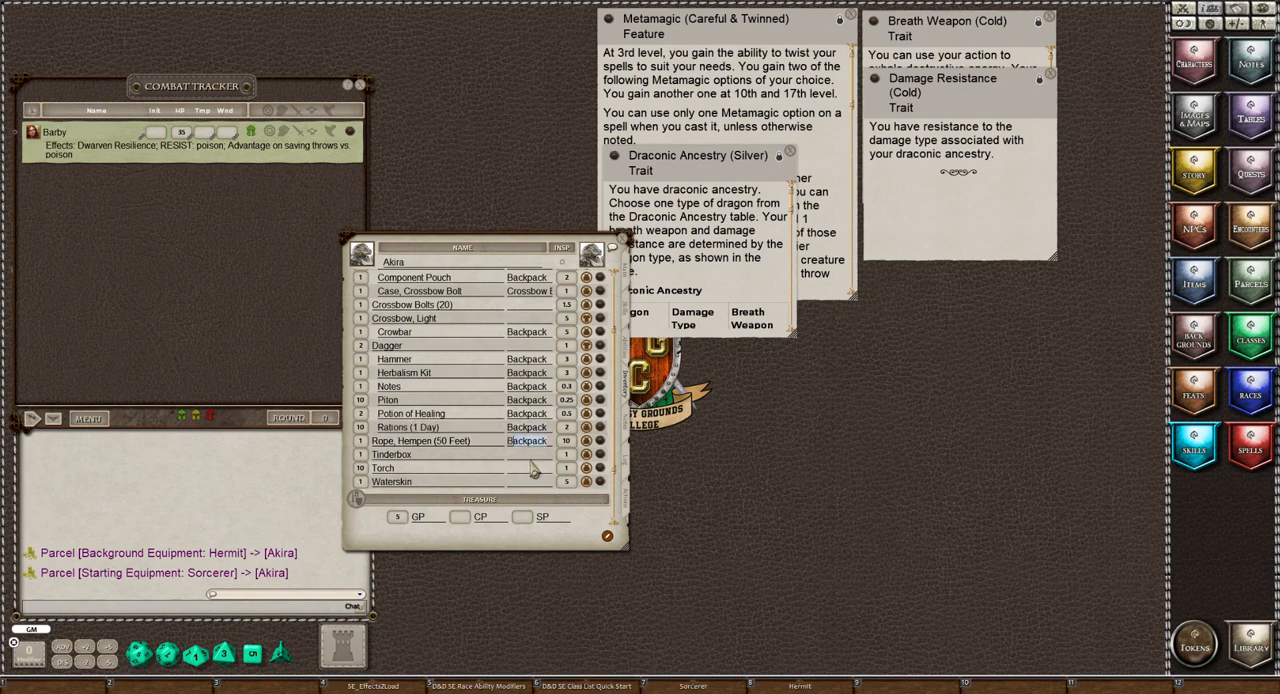
Assign the tinderbox, torches and waterskin to the Backpack location
left_click(530, 458)
type("Backpack")
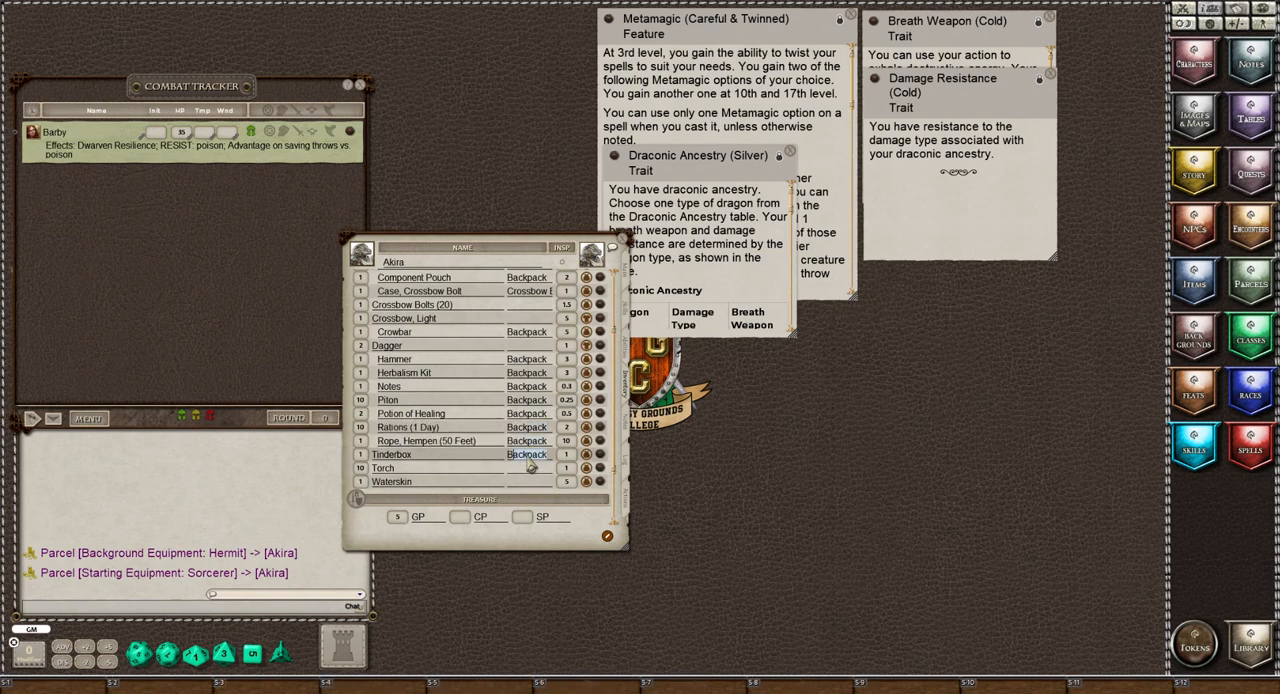
key("Tab")
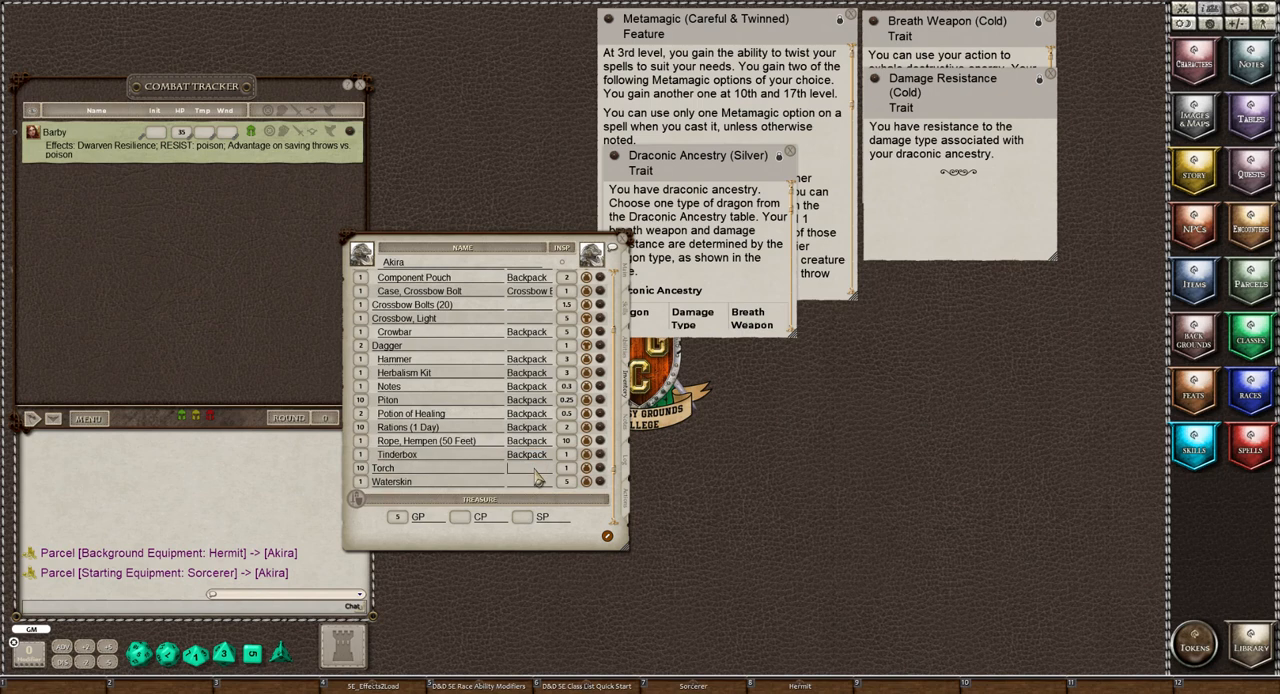
type("Backpack")
key("Tab")
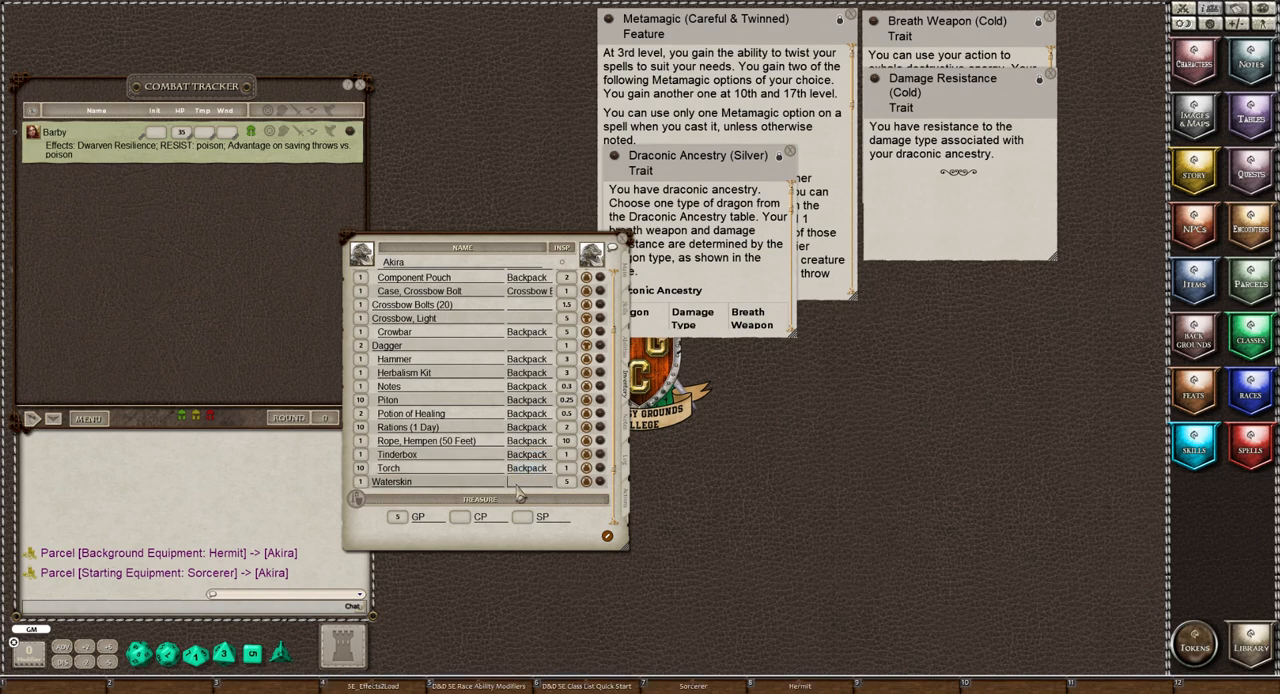
type("Backpack")
left_click(412, 307)
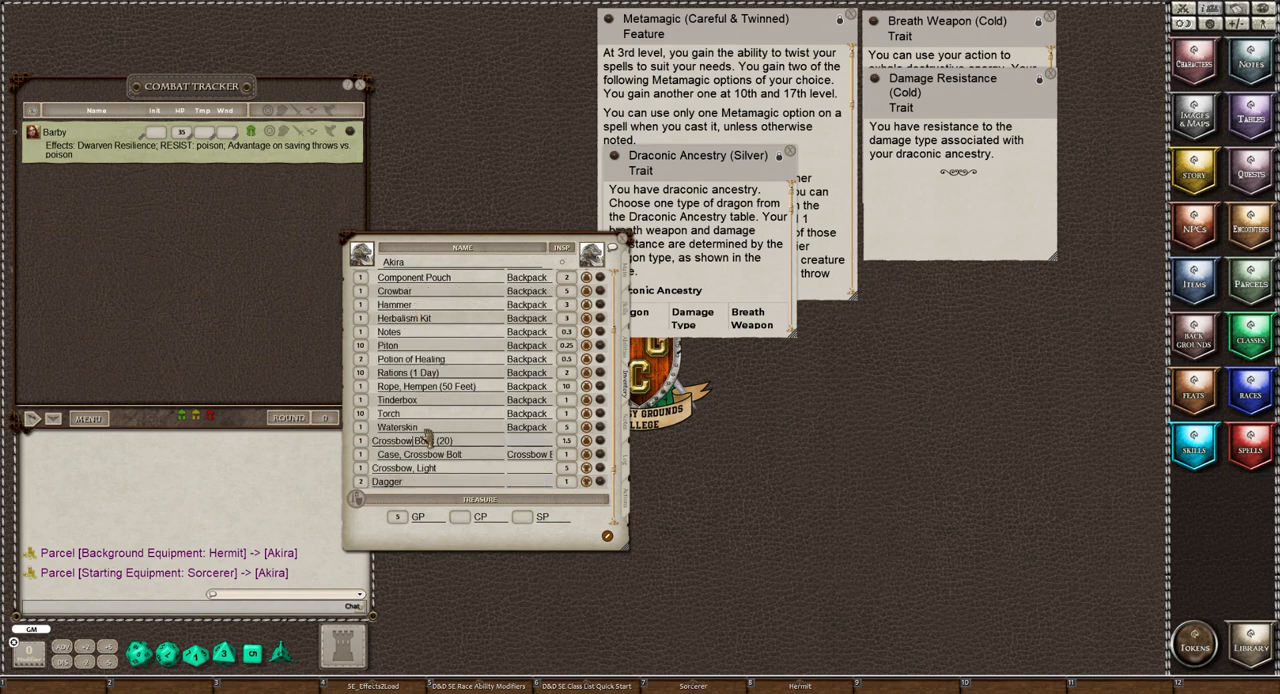
Clear the location entered for the crossbow bolt case
scroll(425, 437, "up", 3)
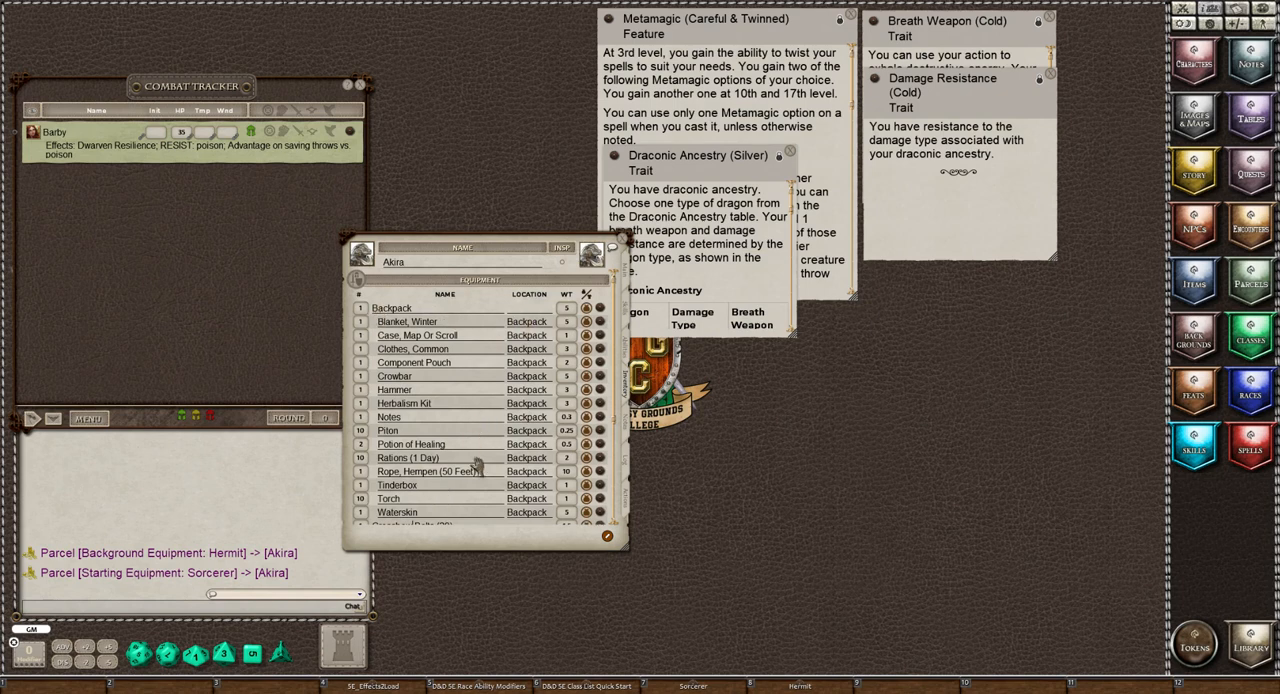
scroll(505, 474, "down", 3)
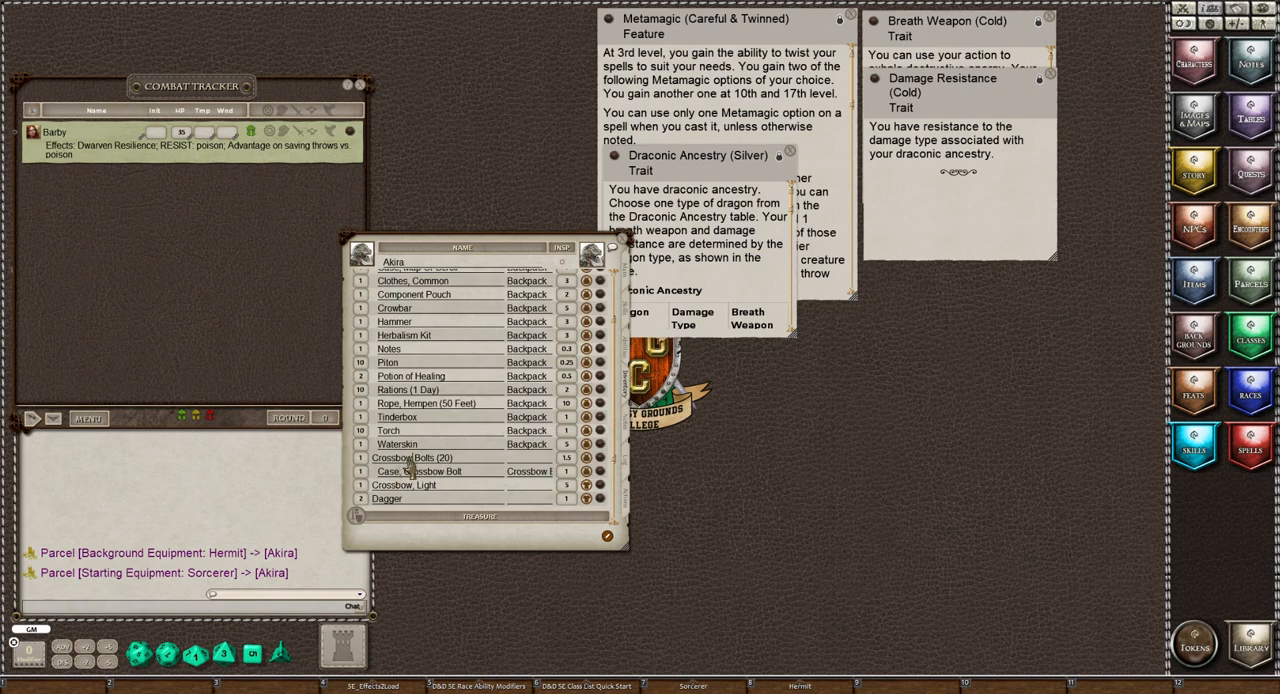
left_click(518, 473)
type("Crossbow B")
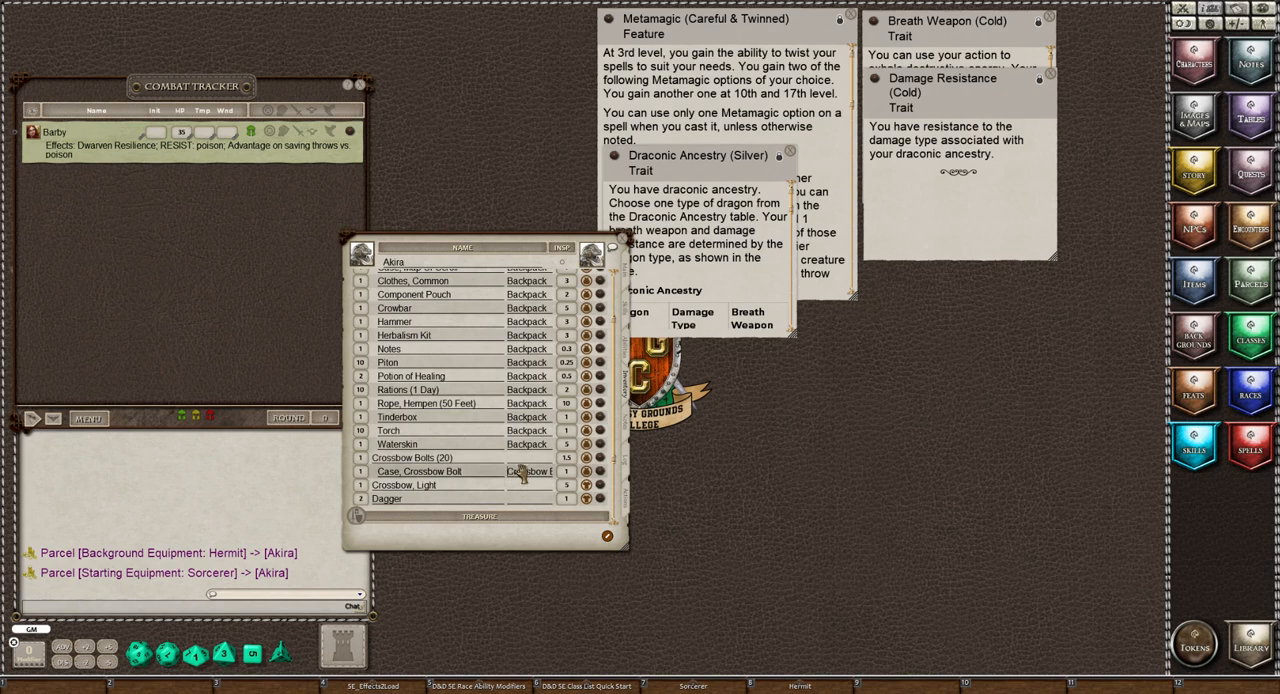
type("olts (20)")
key("Return")
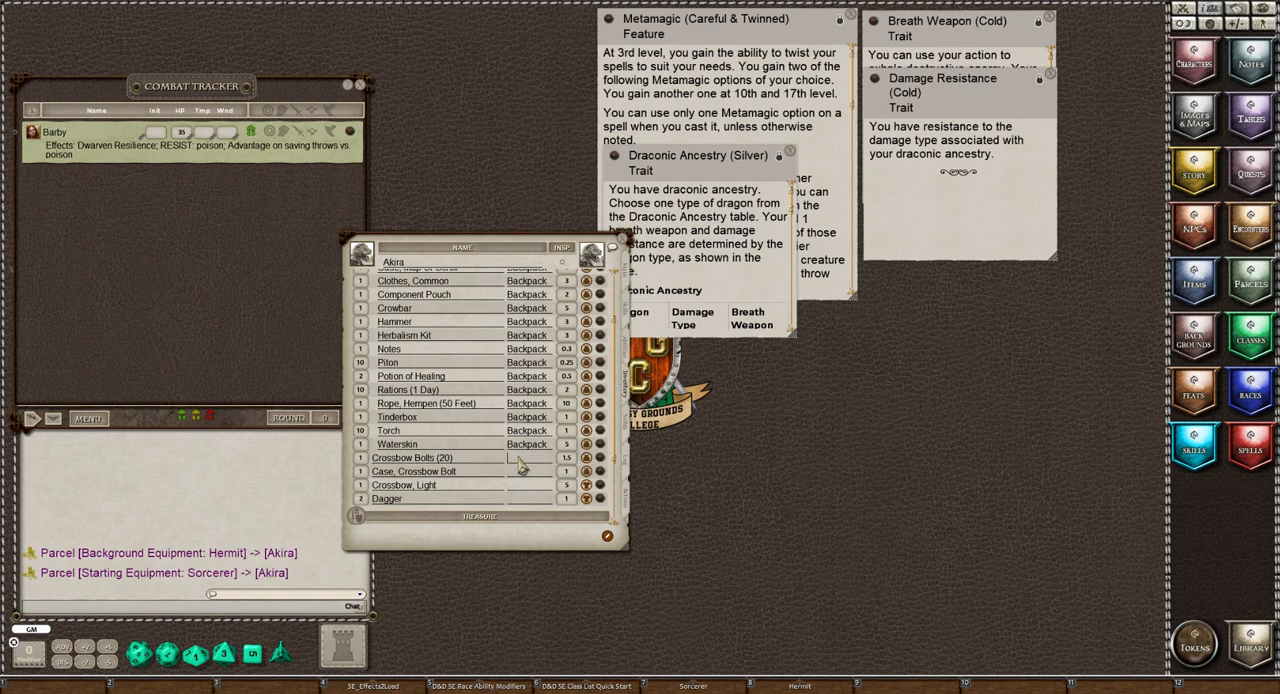
Nest Crossbow Bolts (20) under the bolt case by setting their location to "Case, Crossbow Bolt"
type("C")
type("ase, C")
key("Return")
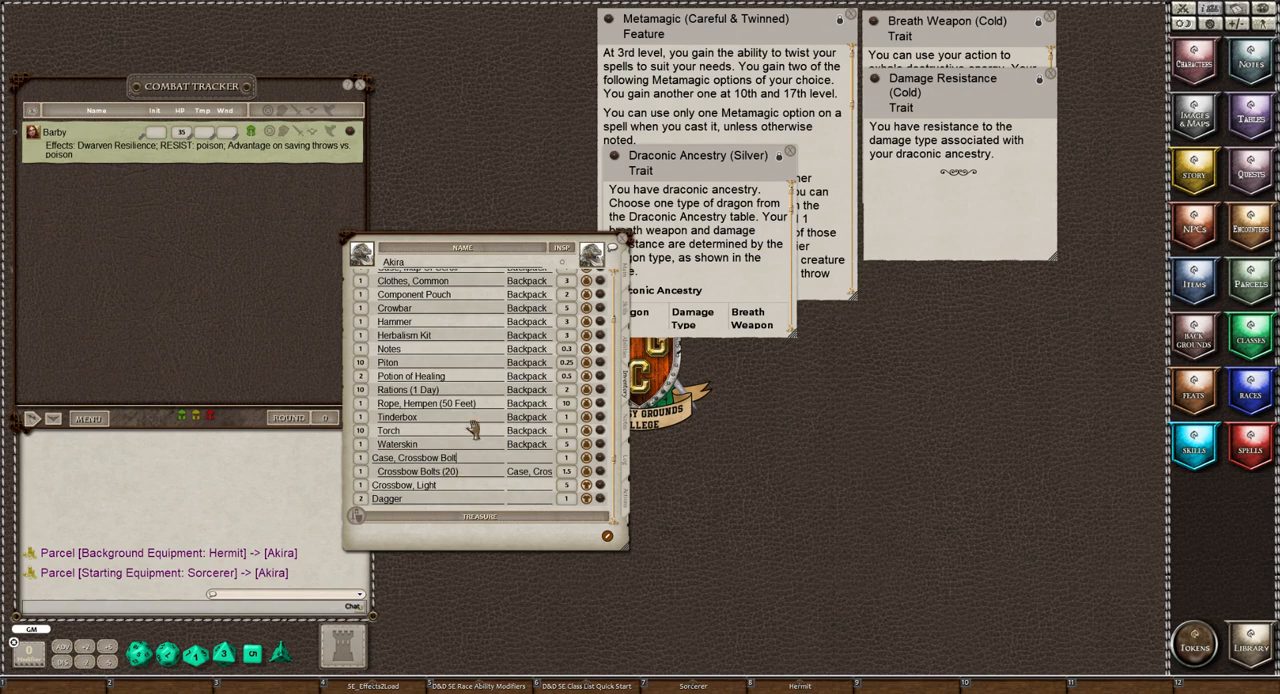
Show Akira's notes page and open the Hermit Personality Trait table from the Hermit background beside it
scroll(476, 448, "down", 3)
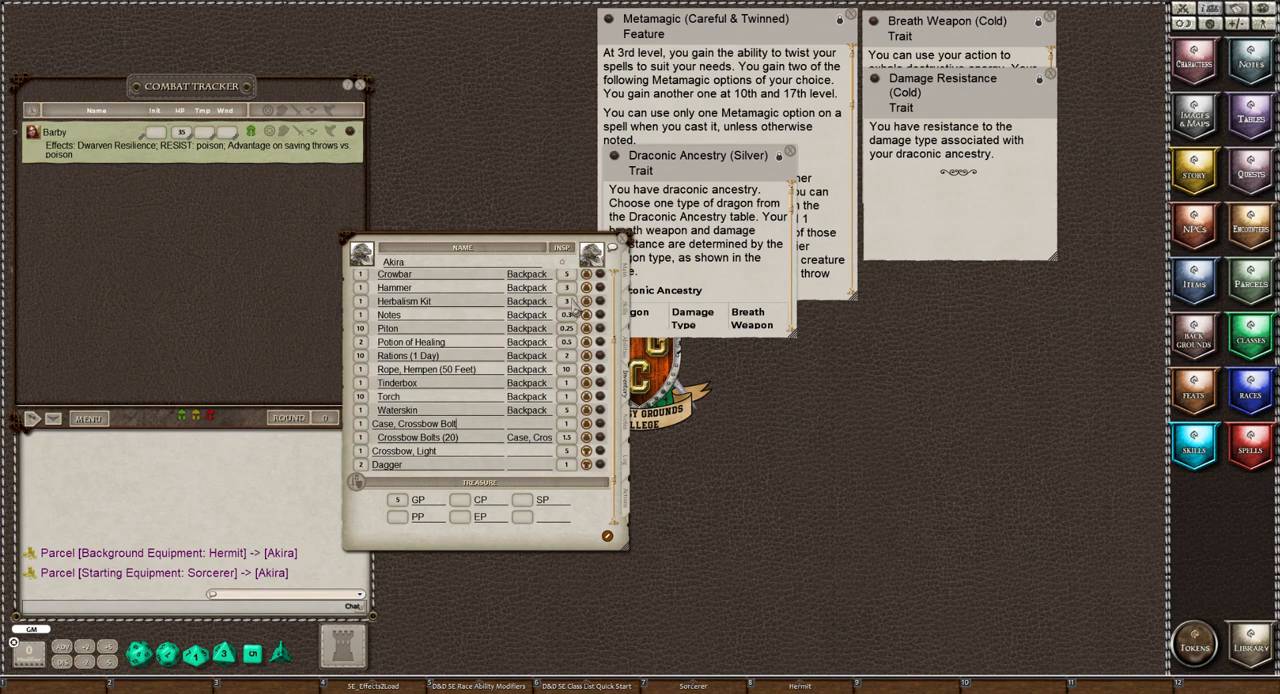
scroll(448, 412, "up", 3)
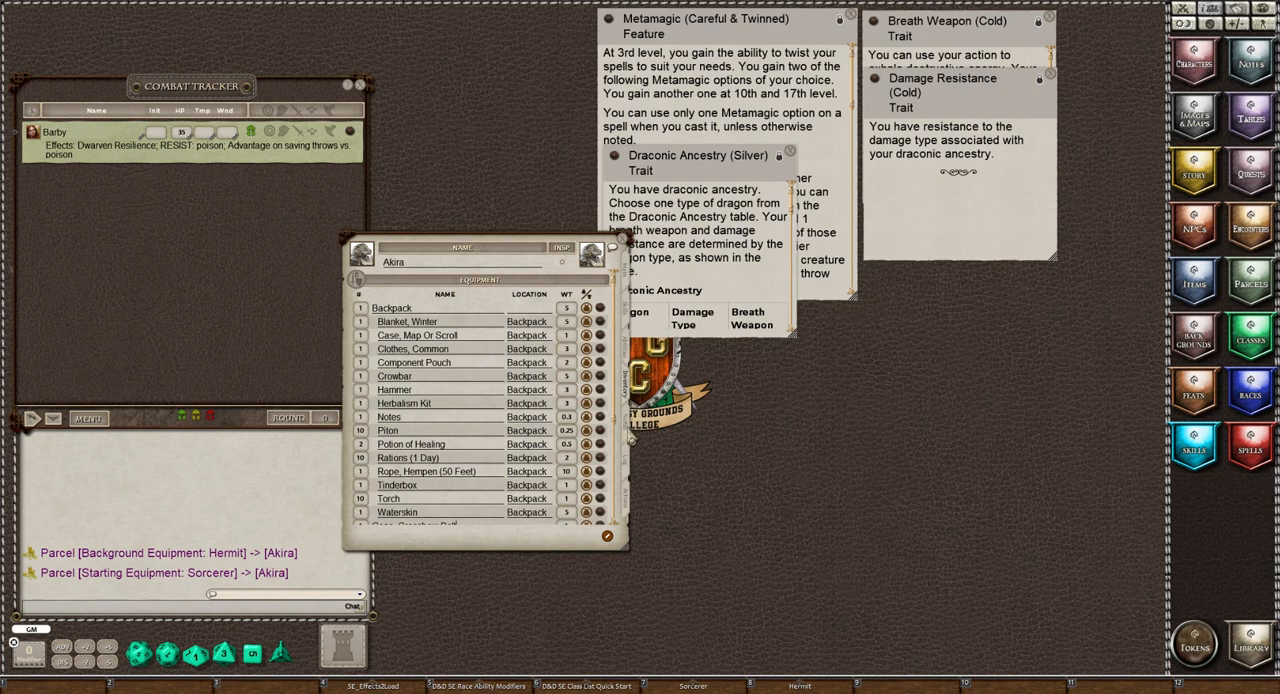
left_click(627, 435)
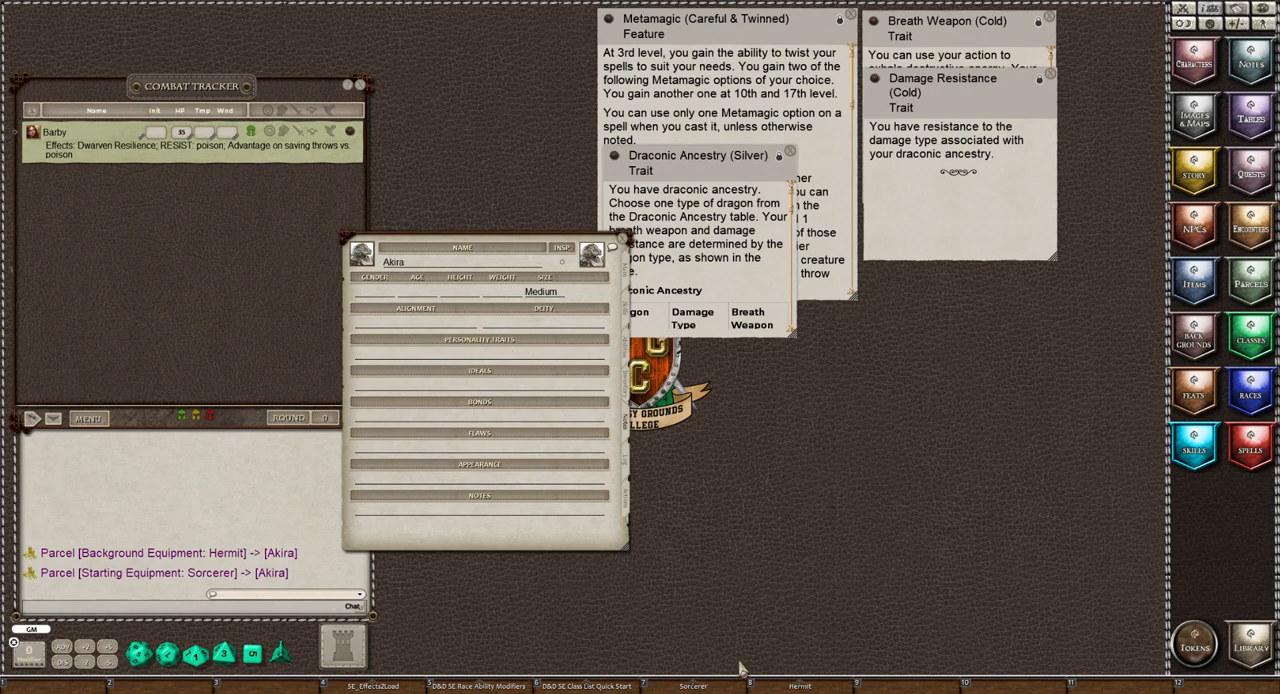
left_click(818, 686)
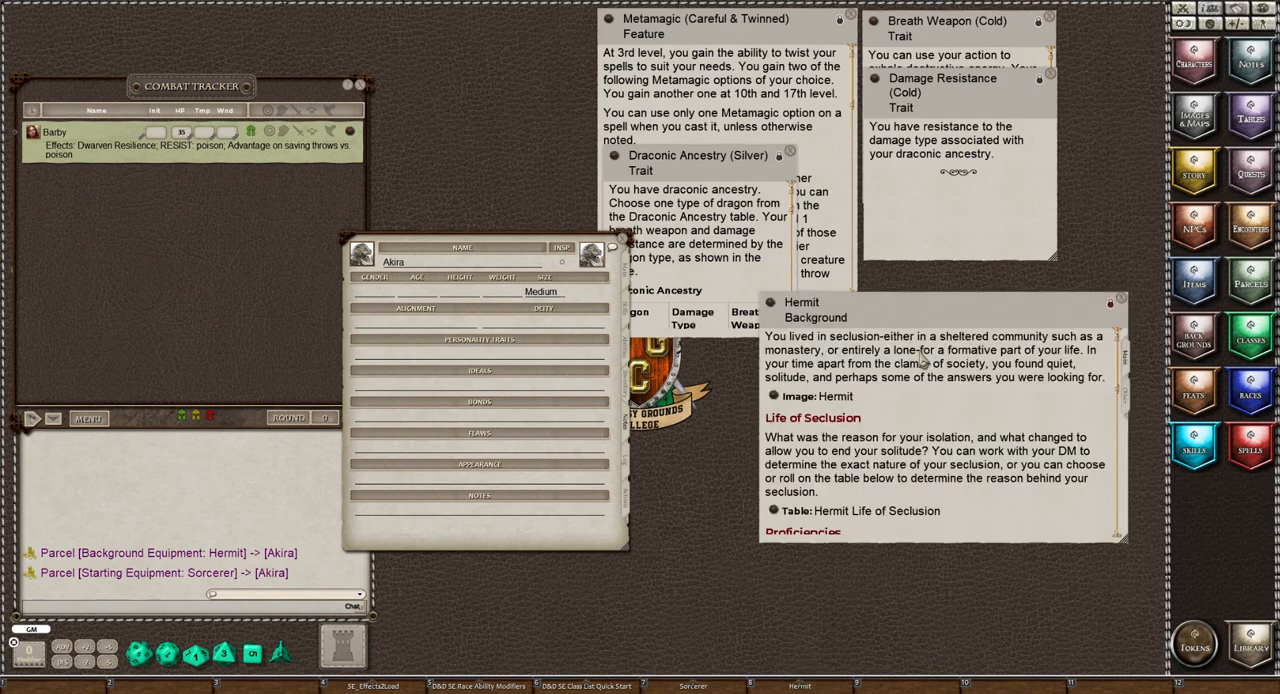
scroll(922, 360, "down", 3)
scroll(922, 360, "down", 3)
scroll(921, 362, "down", 6)
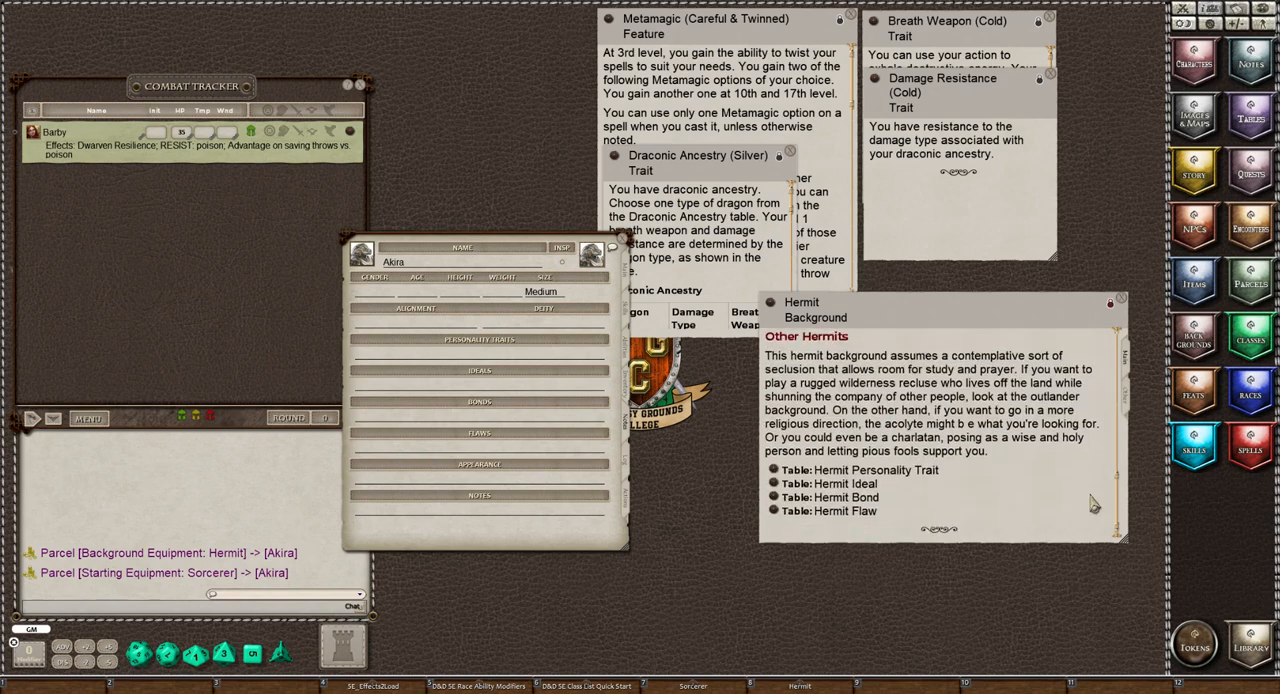
left_click_drag(952, 322, 1039, 333)
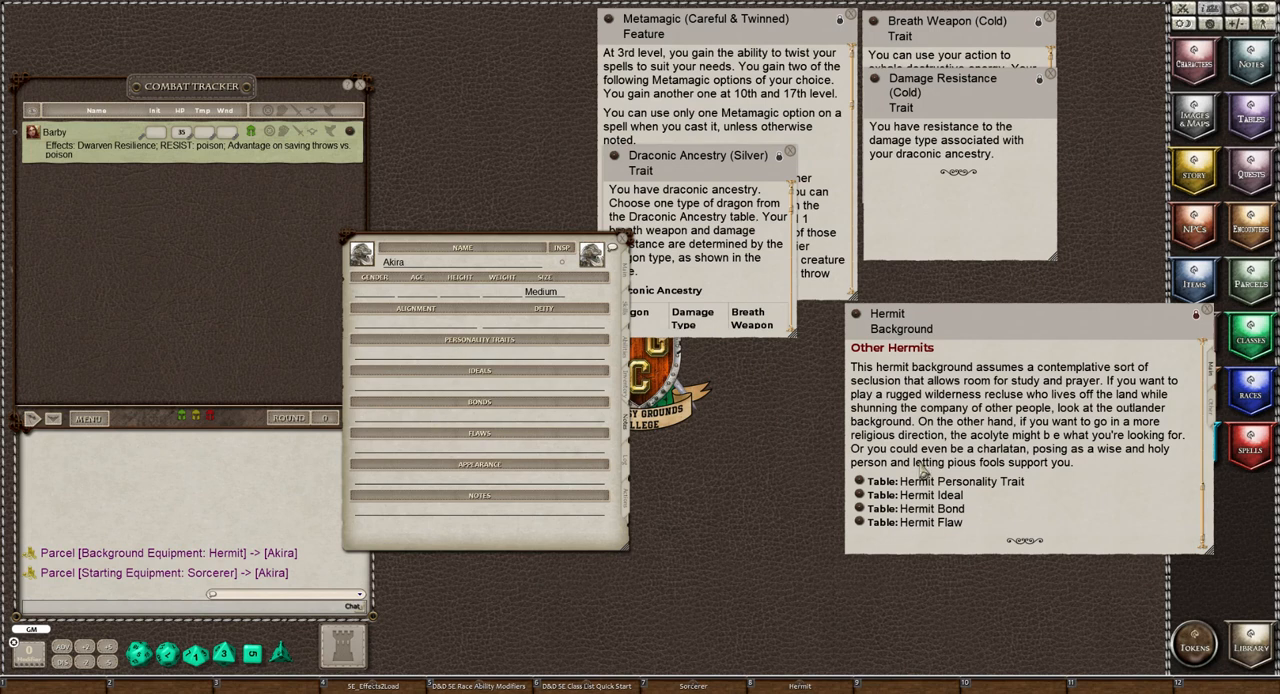
left_click(859, 484)
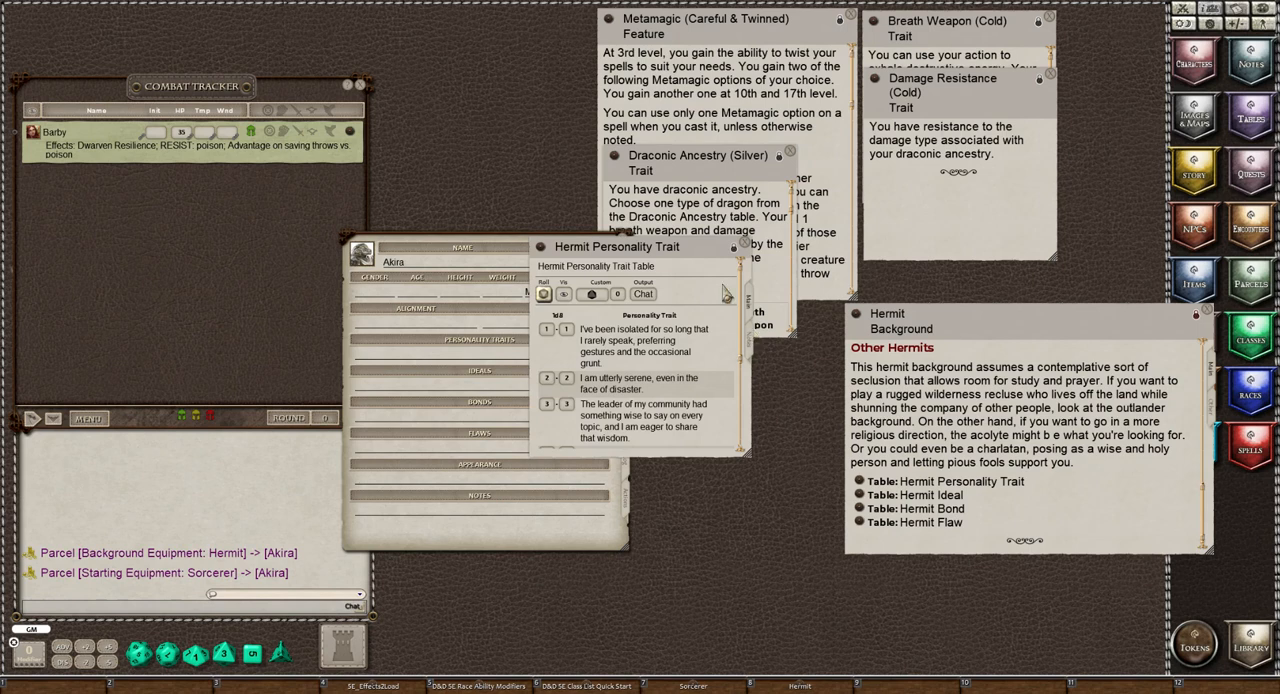
left_click_drag(650, 256, 820, 251)
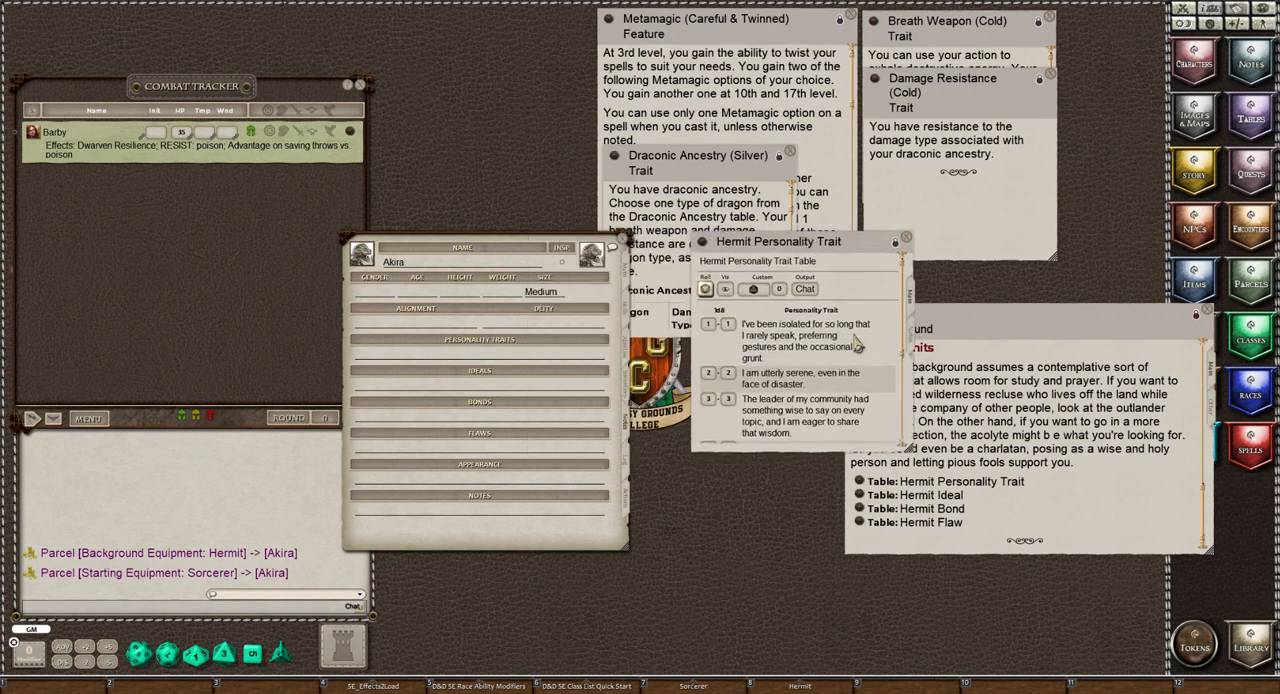
scroll(856, 344, "down", 4)
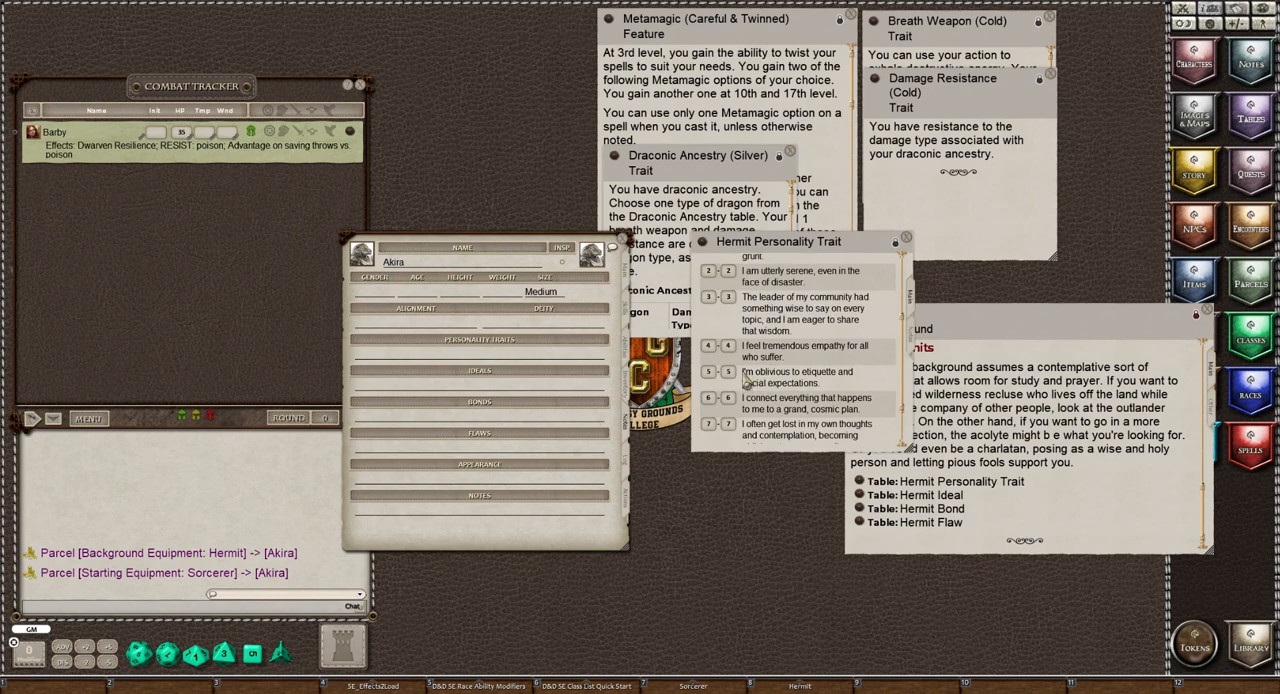
left_click_drag(752, 372, 404, 367)
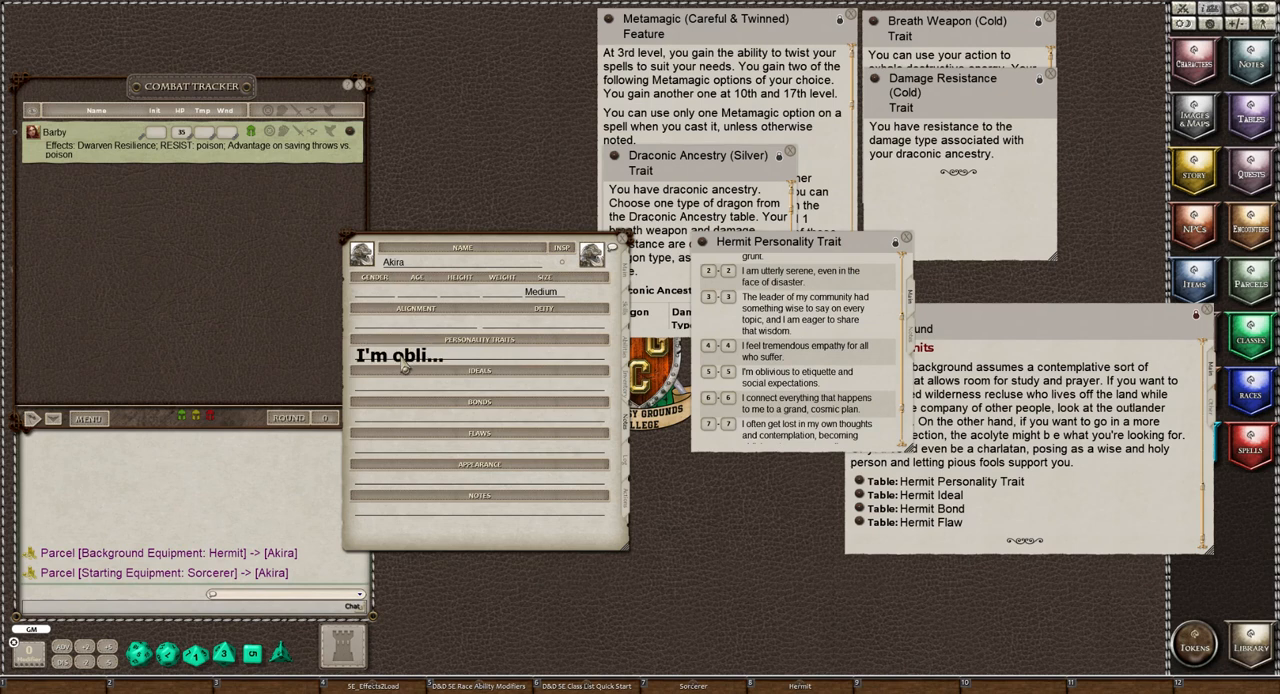
left_click_drag(404, 367, 805, 426)
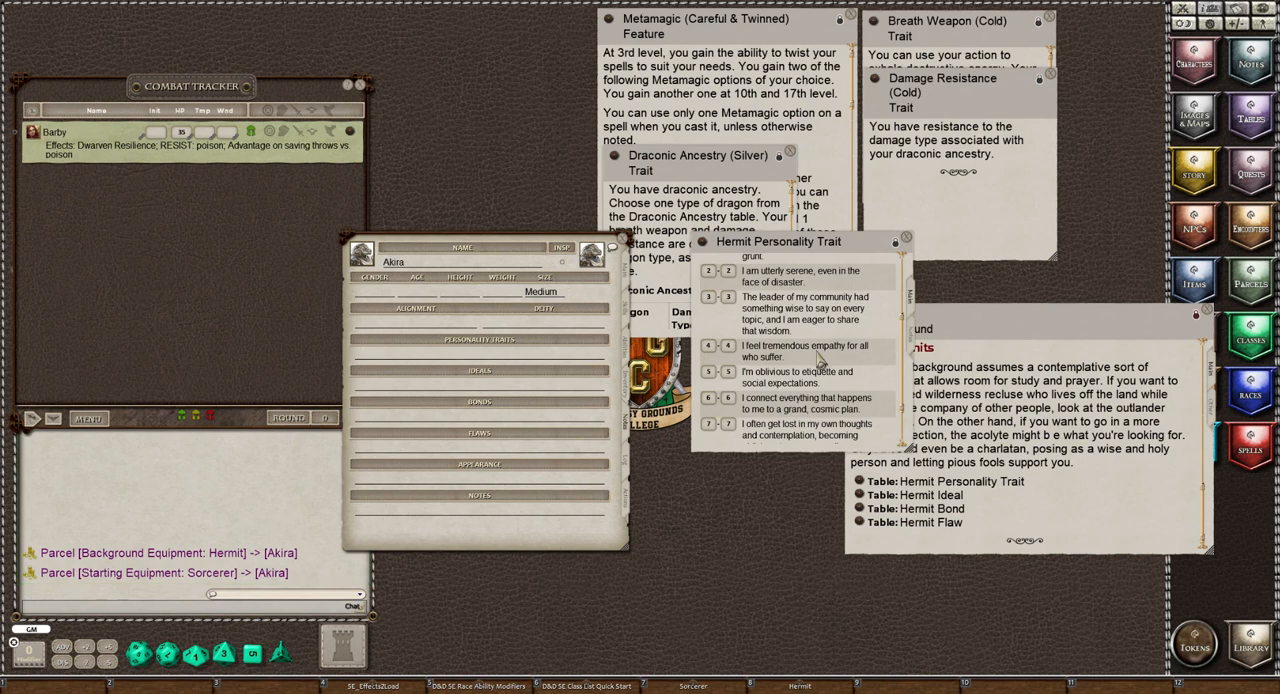
scroll(800, 370, "up", 3)
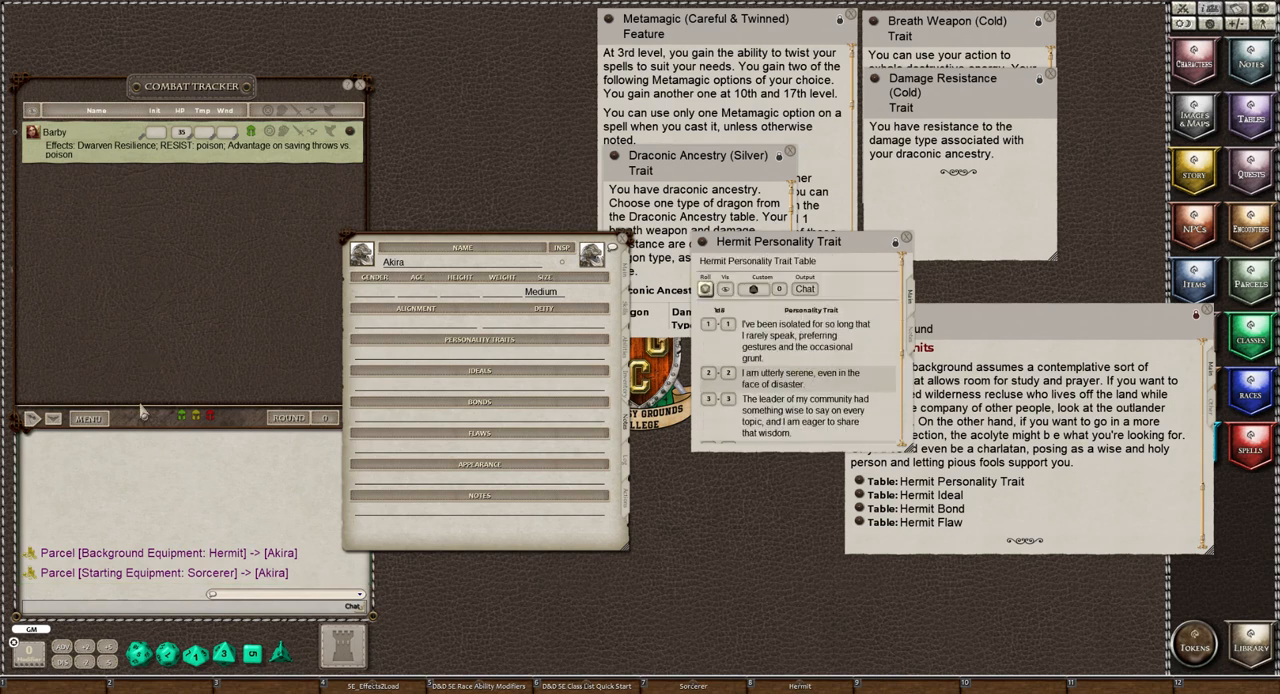
Clear the chat, then roll on the Hermit Personality Trait table and copy the rolled trait into Akira's personality traits
right_click(149, 485)
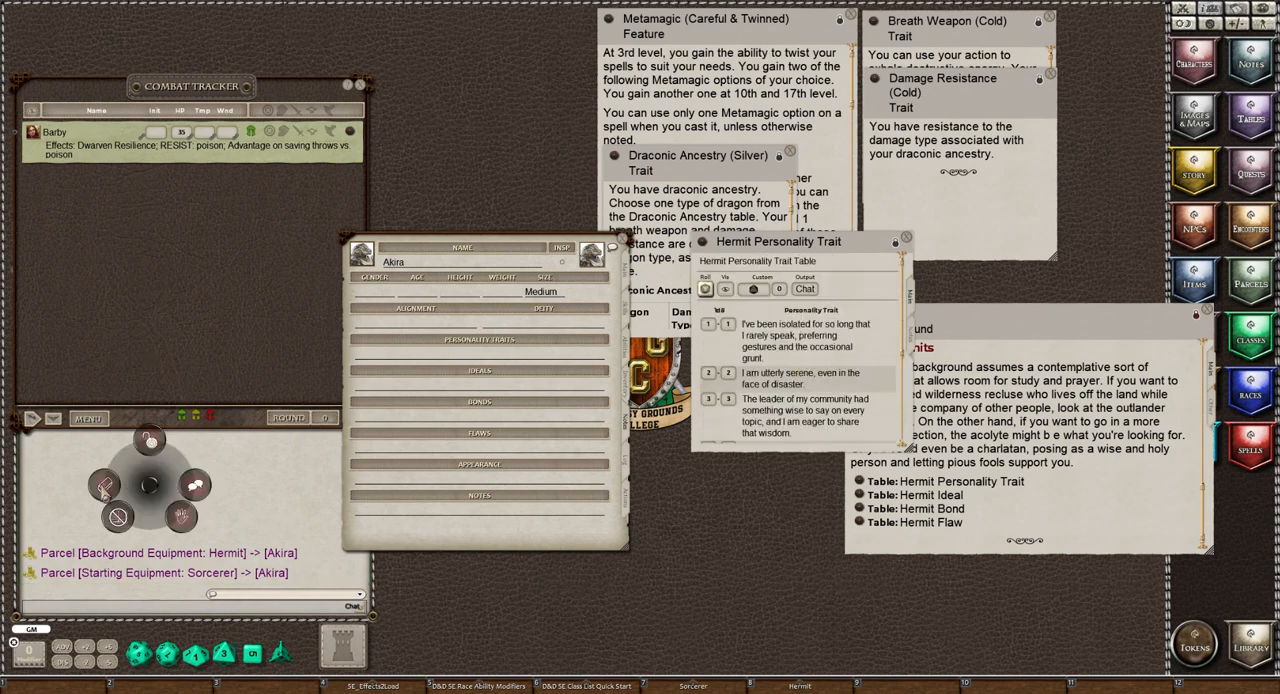
left_click(104, 487)
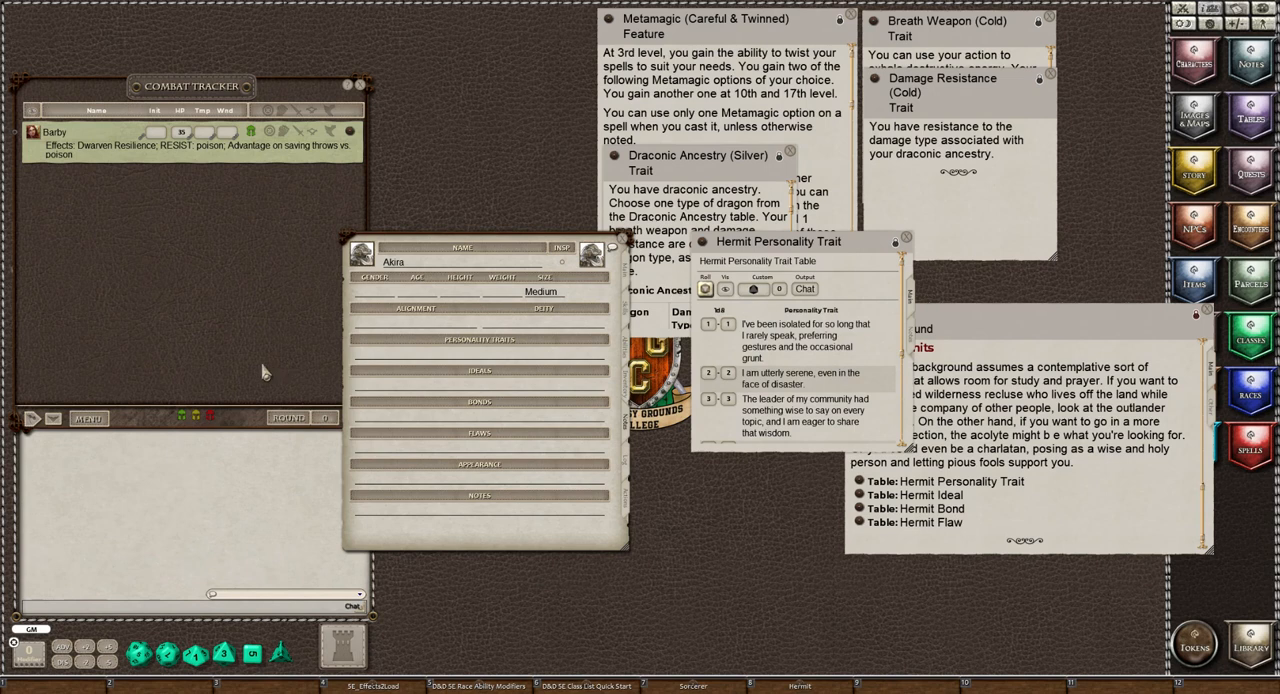
left_click(705, 289)
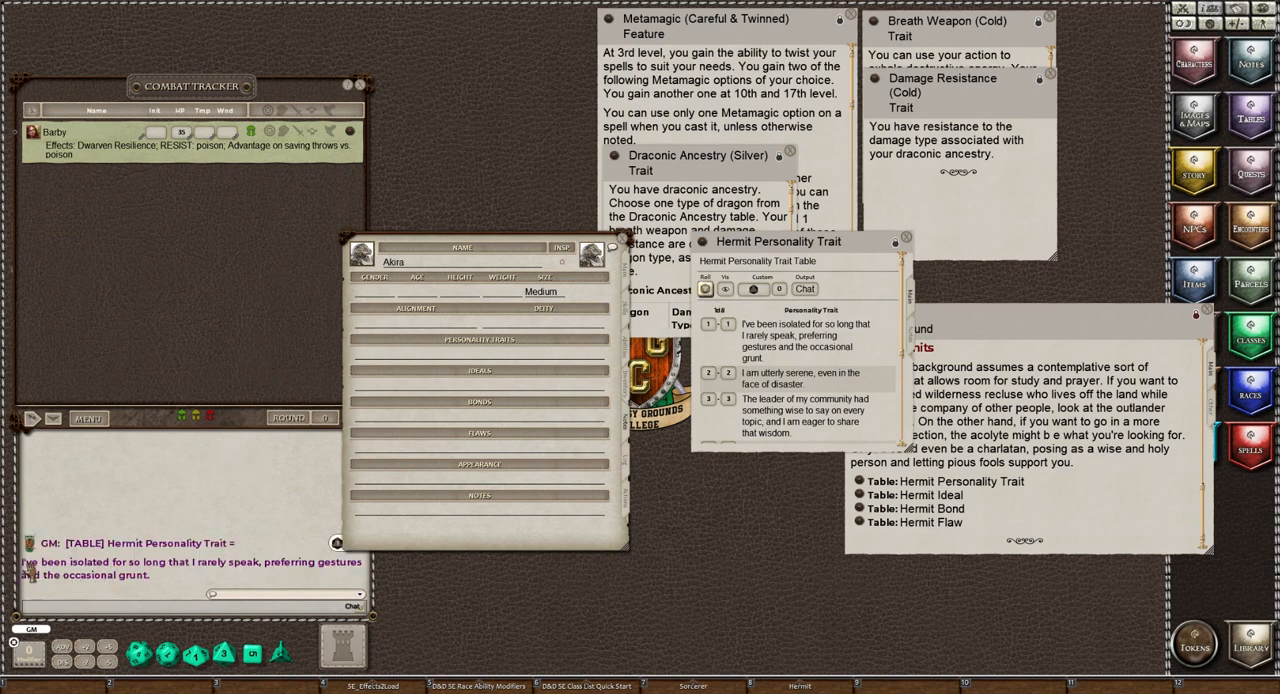
left_click_drag(27, 566, 413, 366)
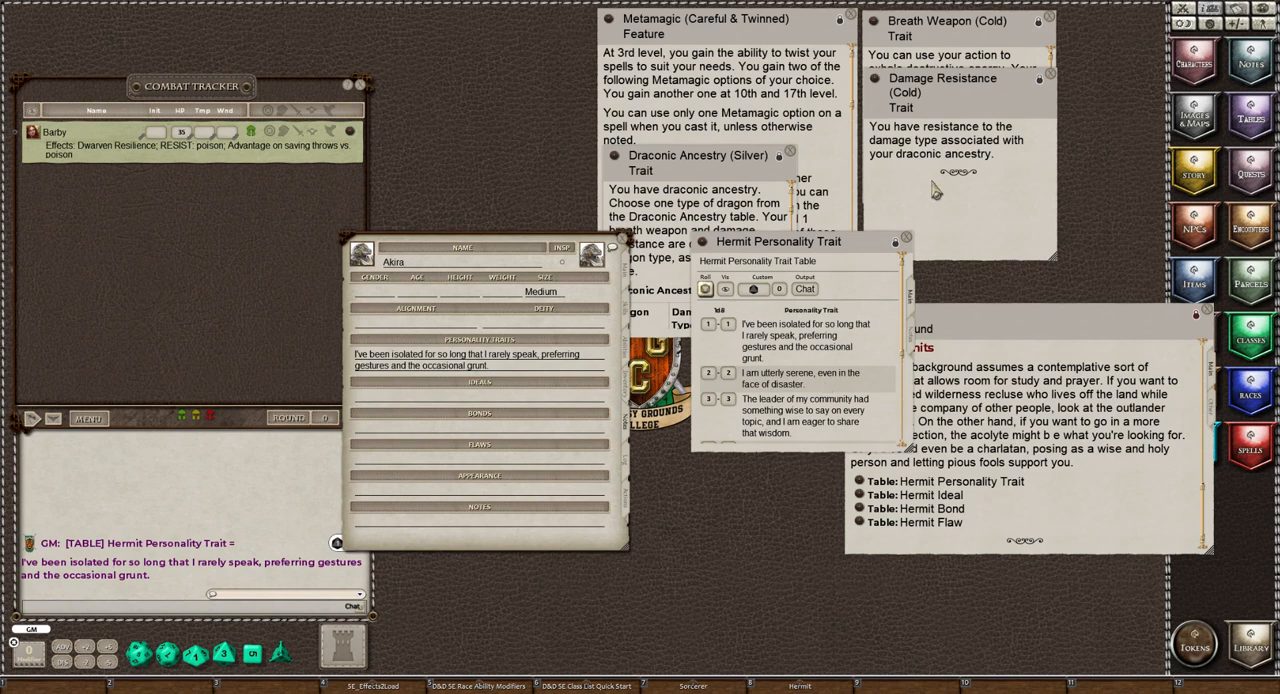
left_click(907, 241)
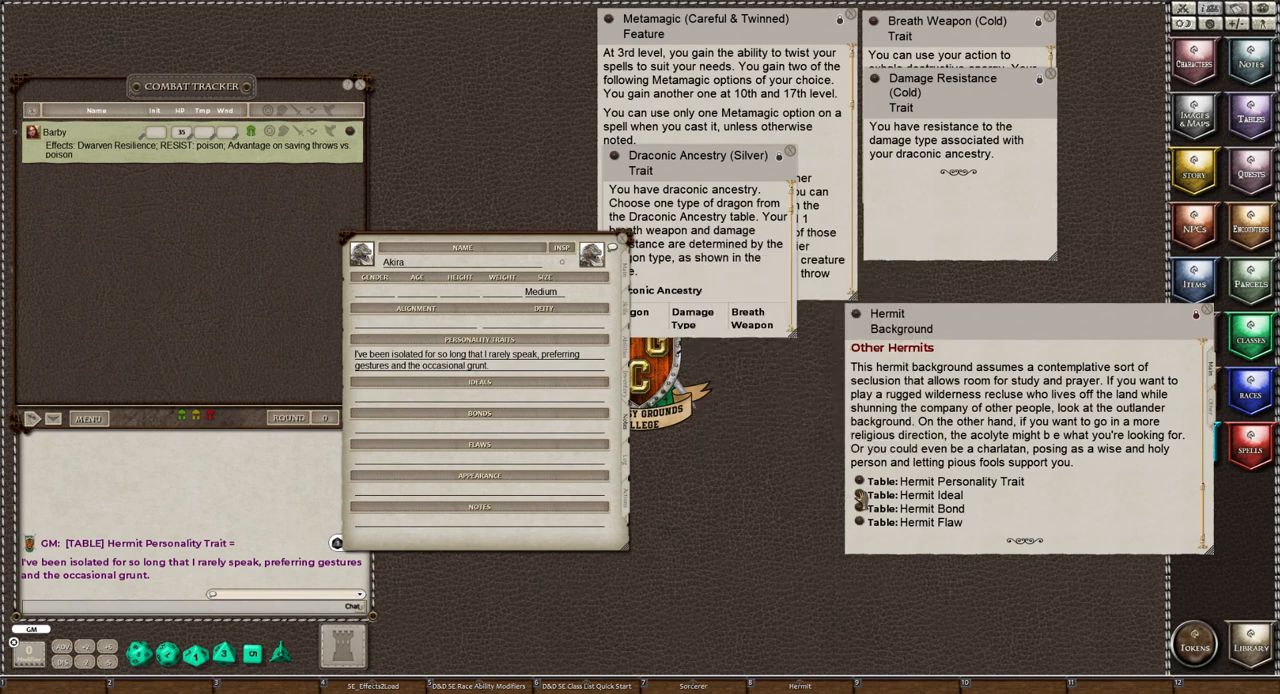
Roll on the Hermit Ideal table and copy the rolled ideal from the chat into Akira's ideals
left_click(860, 497)
left_click_drag(612, 257, 770, 240)
left_click(703, 272)
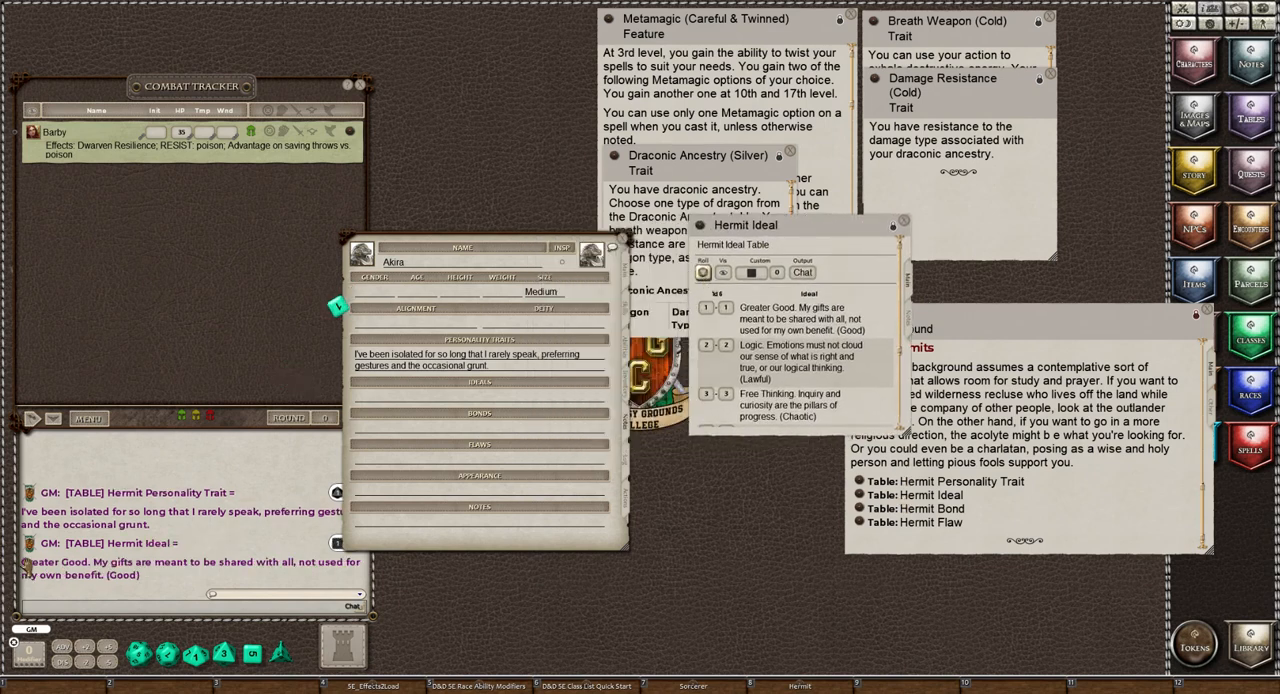
left_click_drag(26, 562, 400, 400)
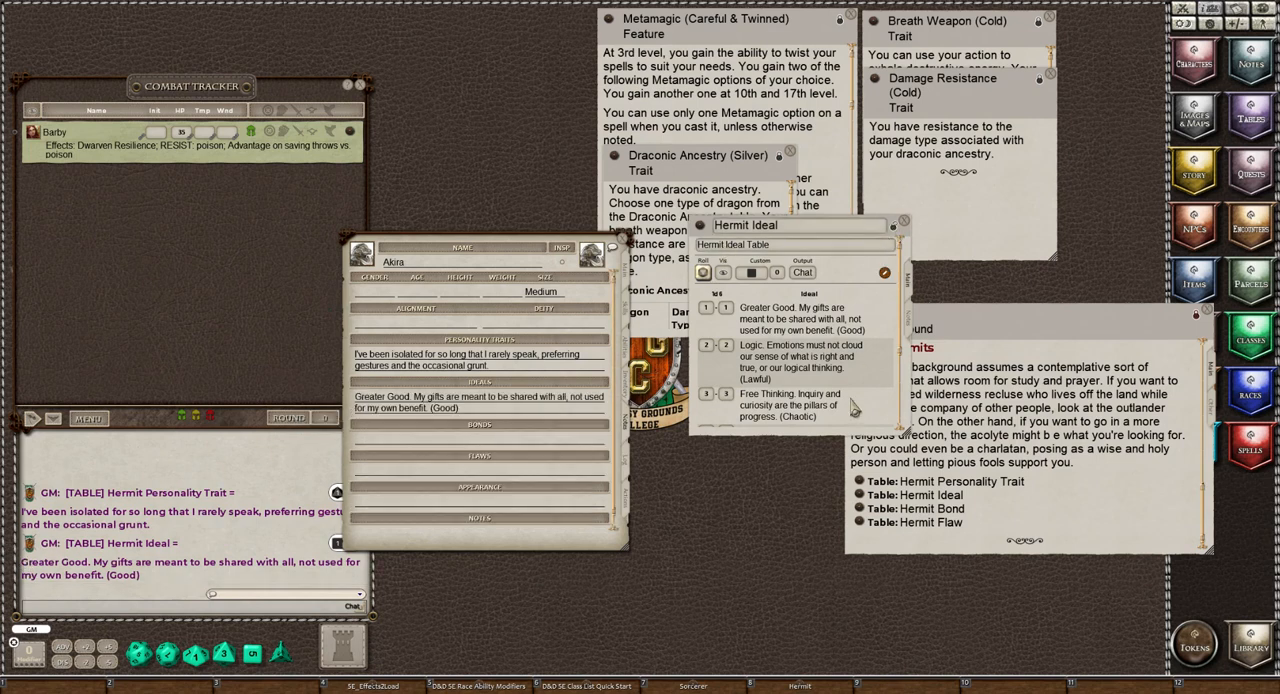
left_click(903, 220)
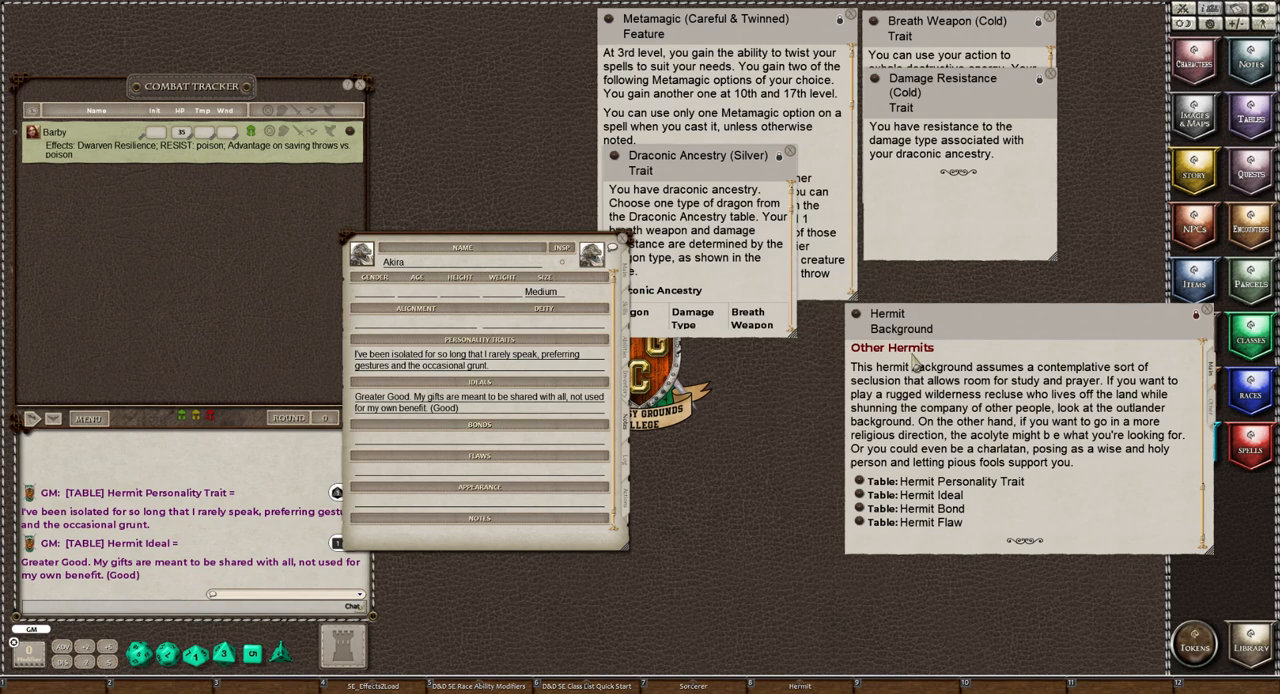
Roll on the Hermit Bond table and copy the rolled bond from the chat into Akira's bonds
left_click(860, 510)
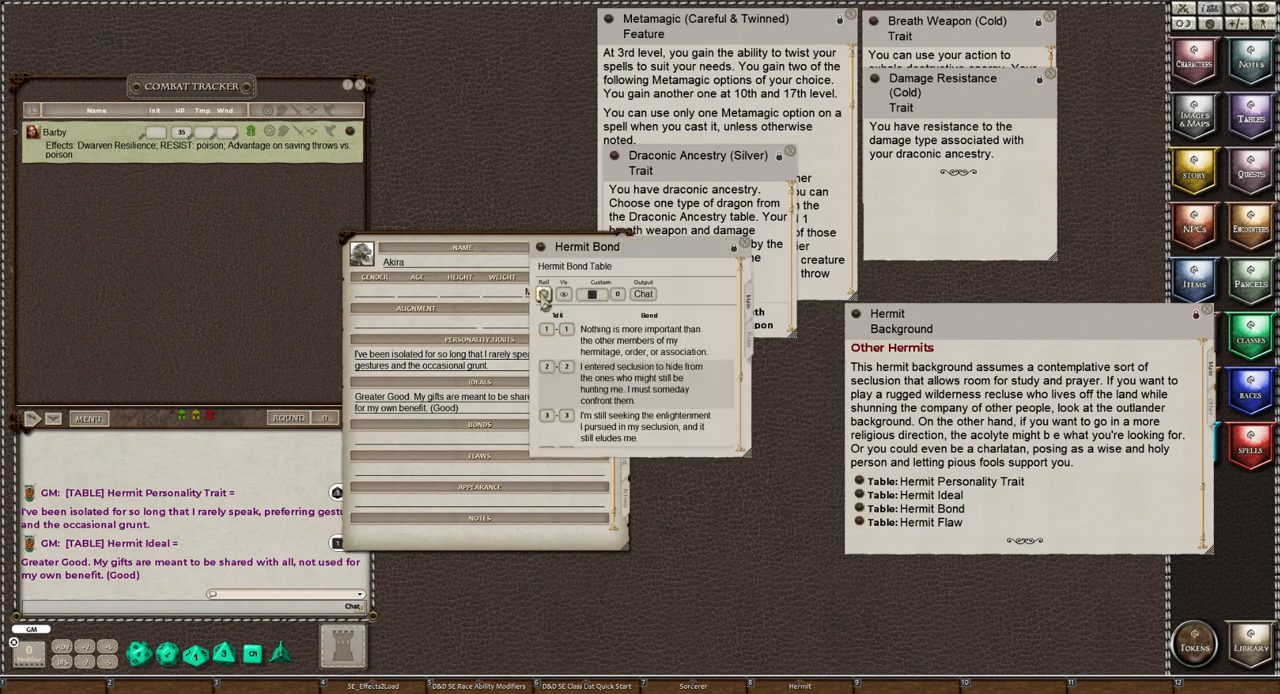
left_click(543, 294)
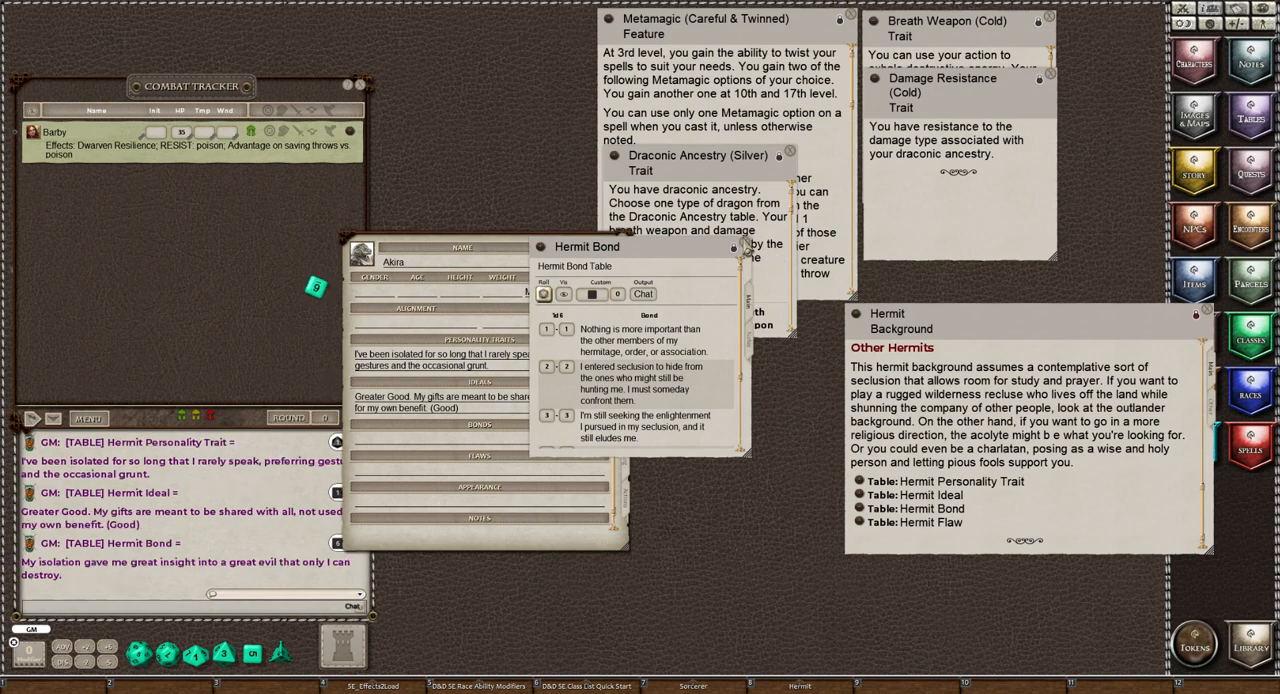
left_click(744, 246)
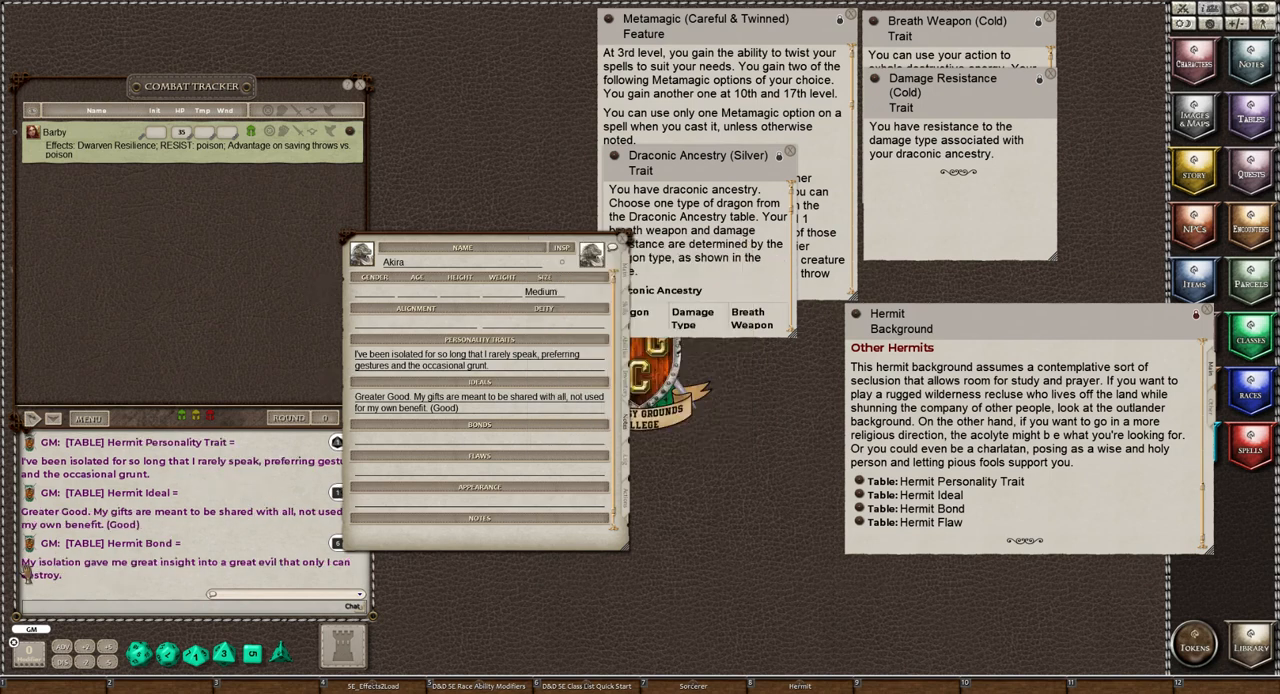
left_click_drag(27, 570, 407, 452)
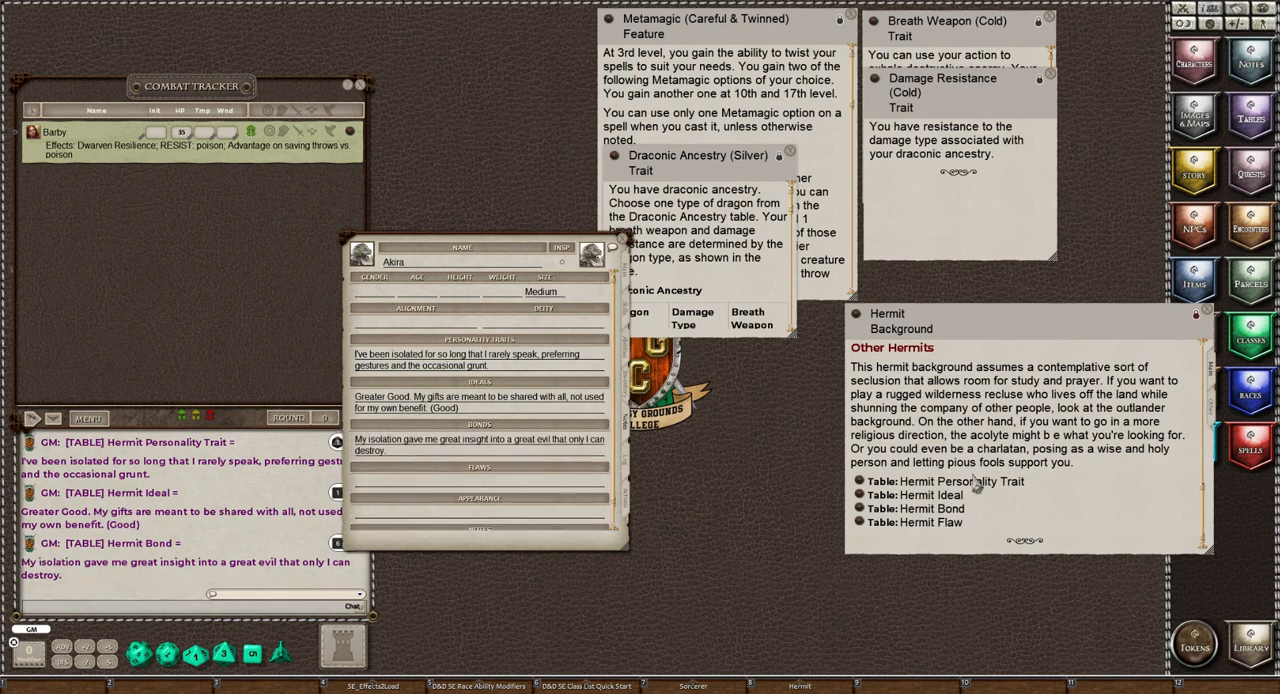
Roll on the Hermit Flaw table, copy the rolled flaw into Akira's flaws and close the Hermit background
left_click(861, 524)
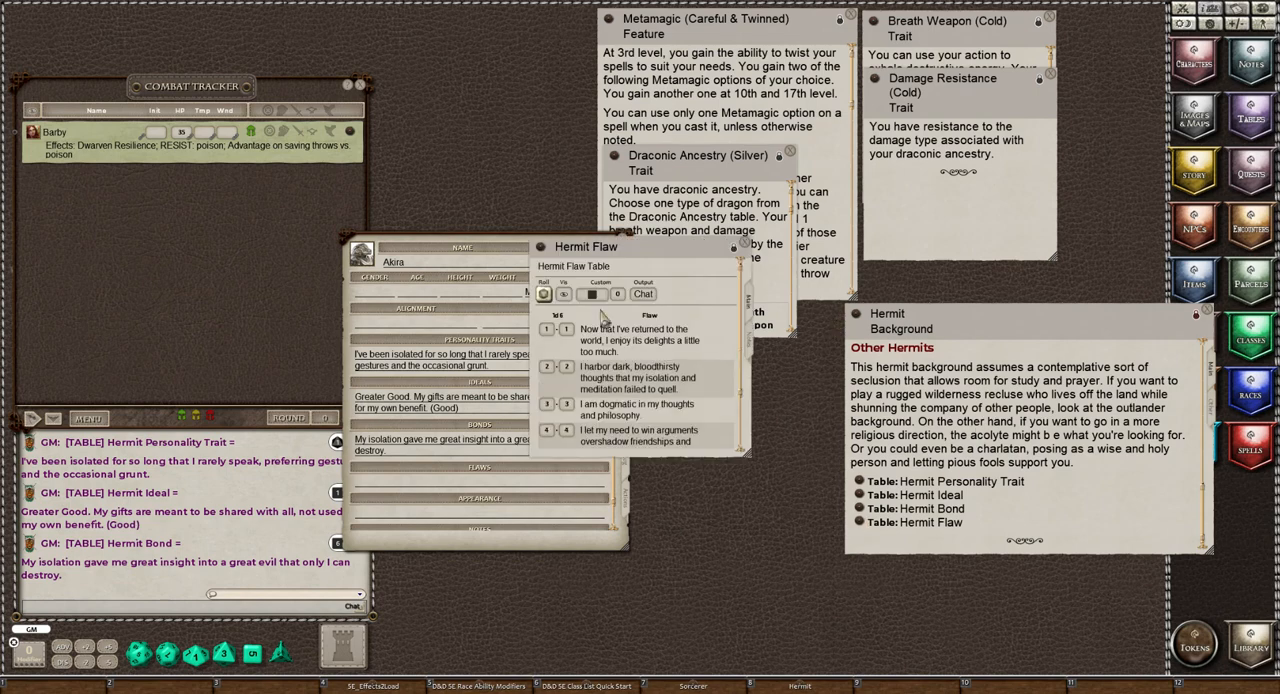
left_click(543, 293)
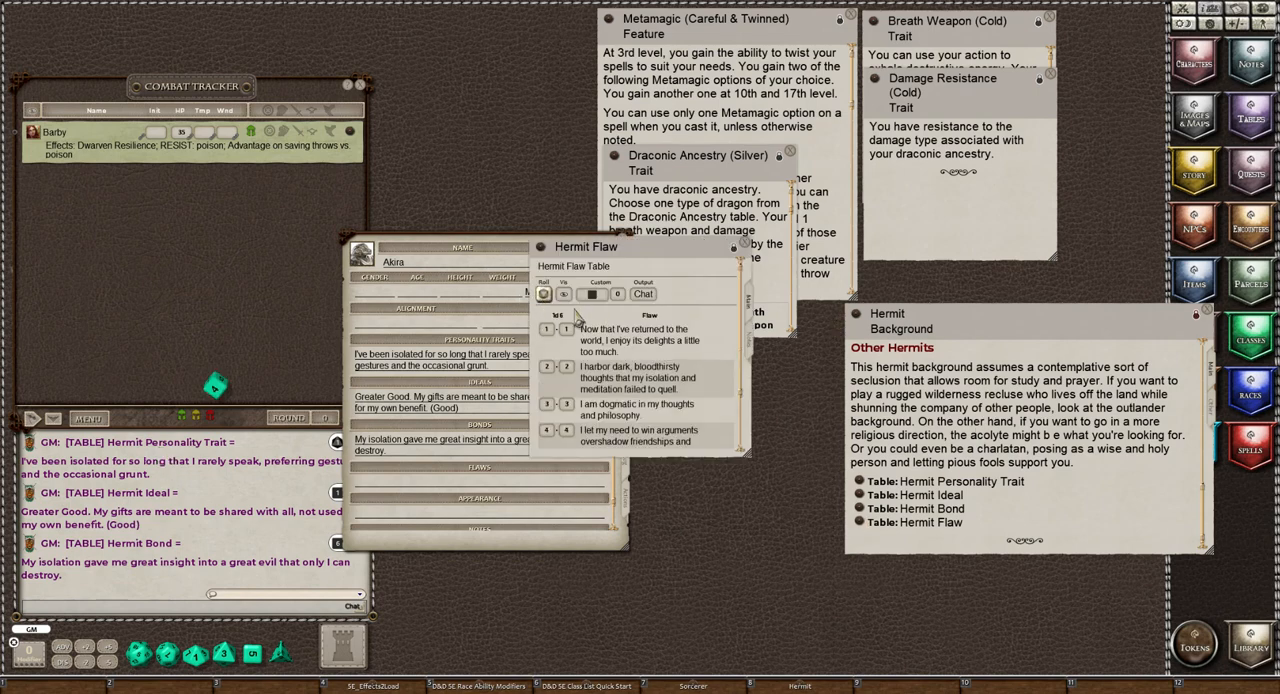
left_click(745, 244)
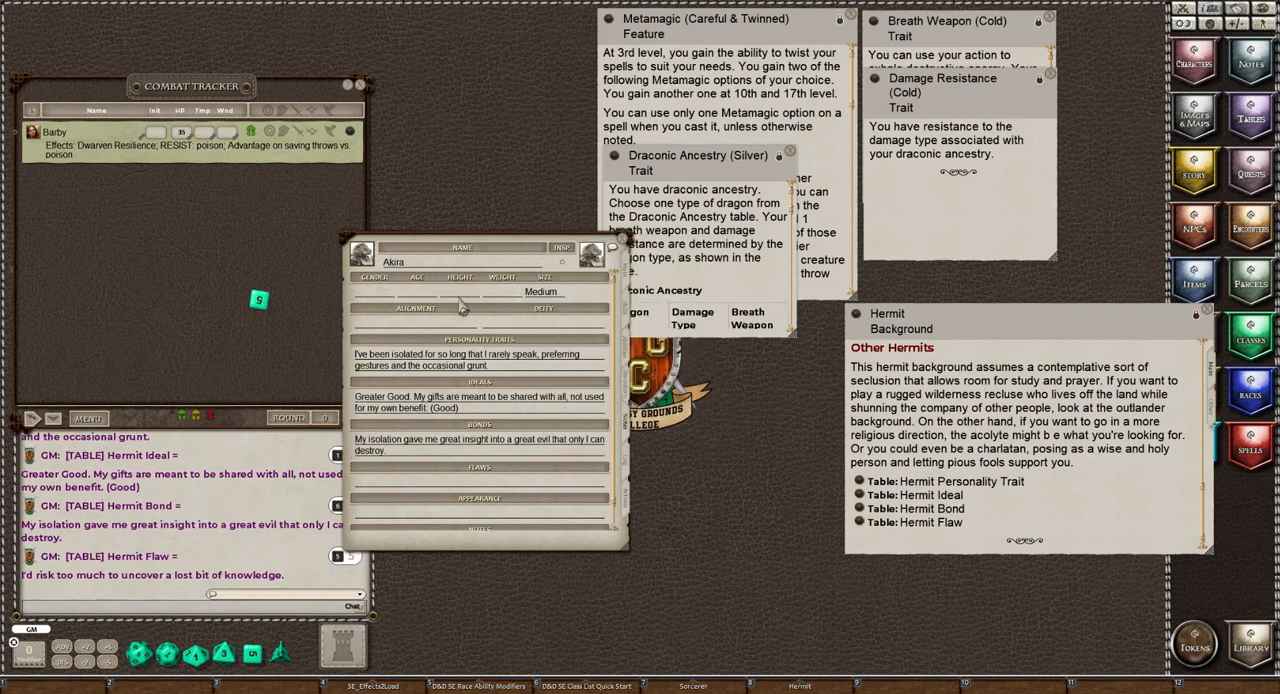
left_click_drag(26, 576, 397, 483)
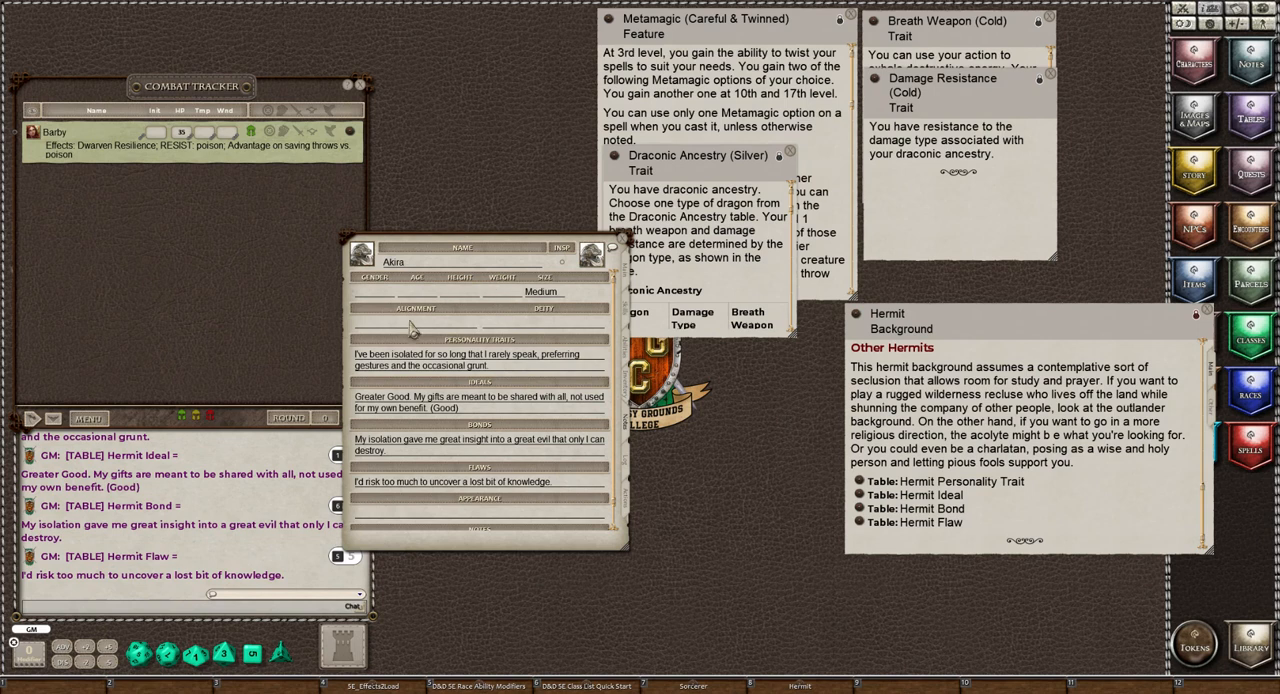
scroll(526, 400, "down", 1)
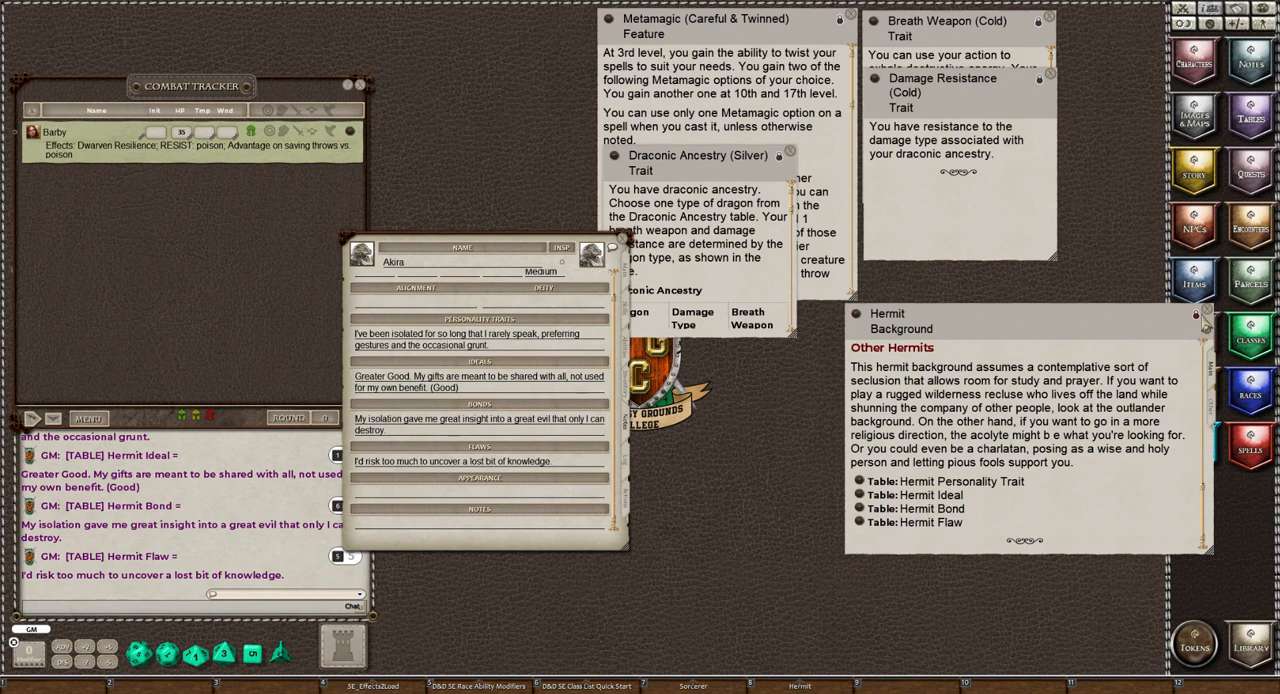
left_click(1208, 314)
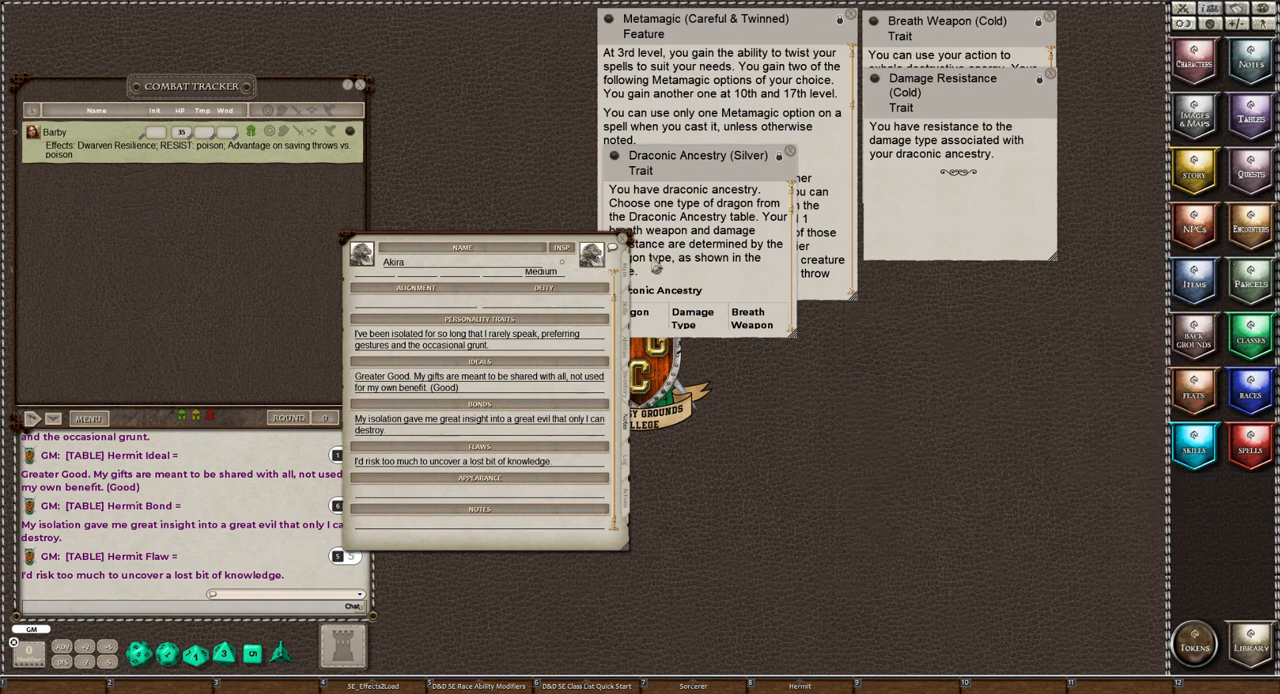
Set the light crossbow's ammo to 20 among Akira's weapon actions
left_click(628, 460)
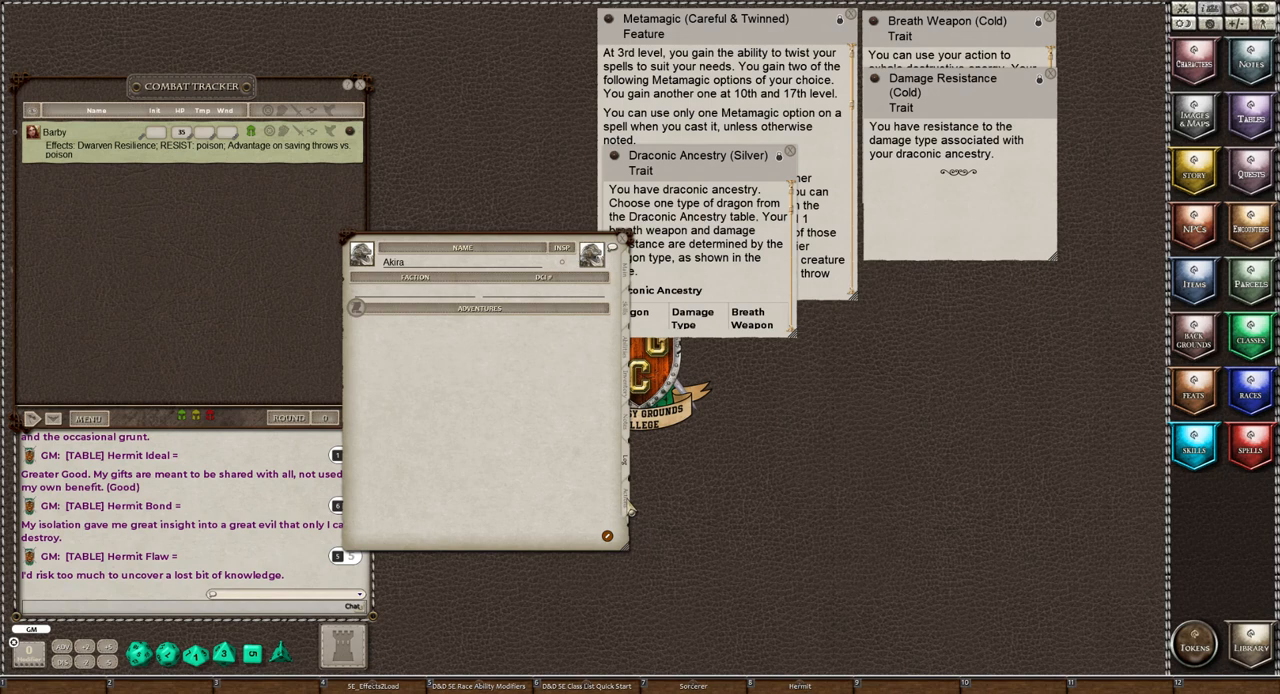
left_click(628, 508)
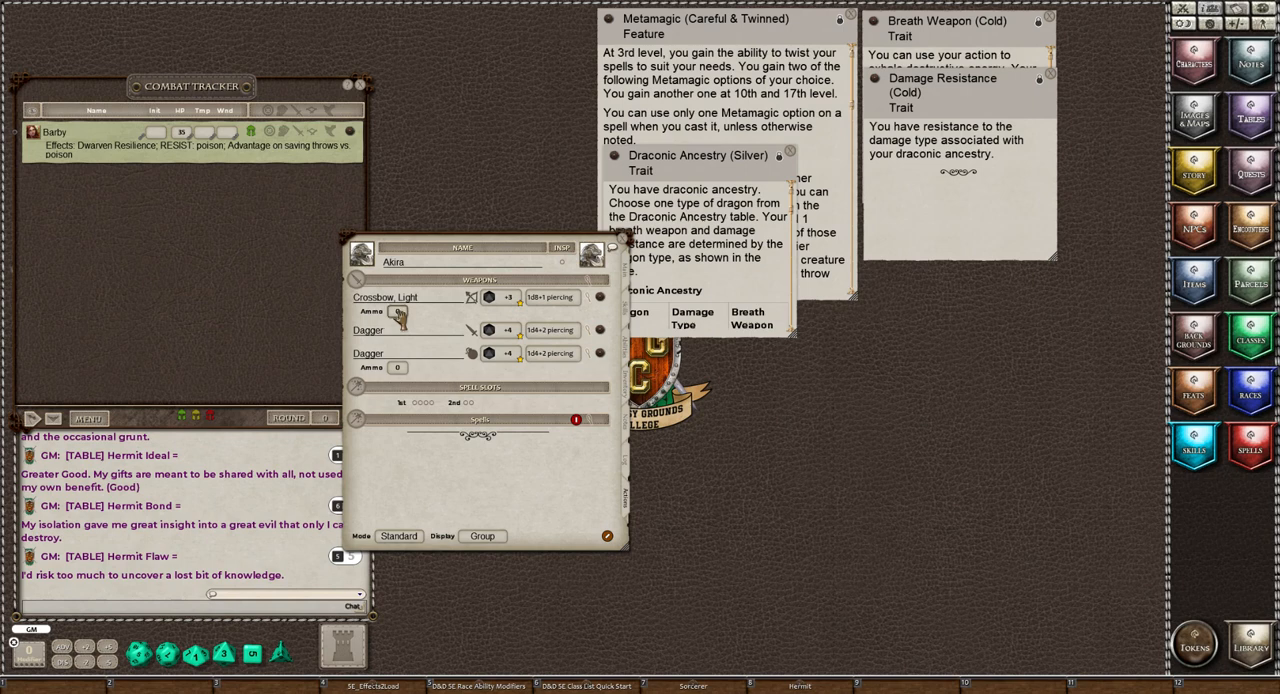
type("20")
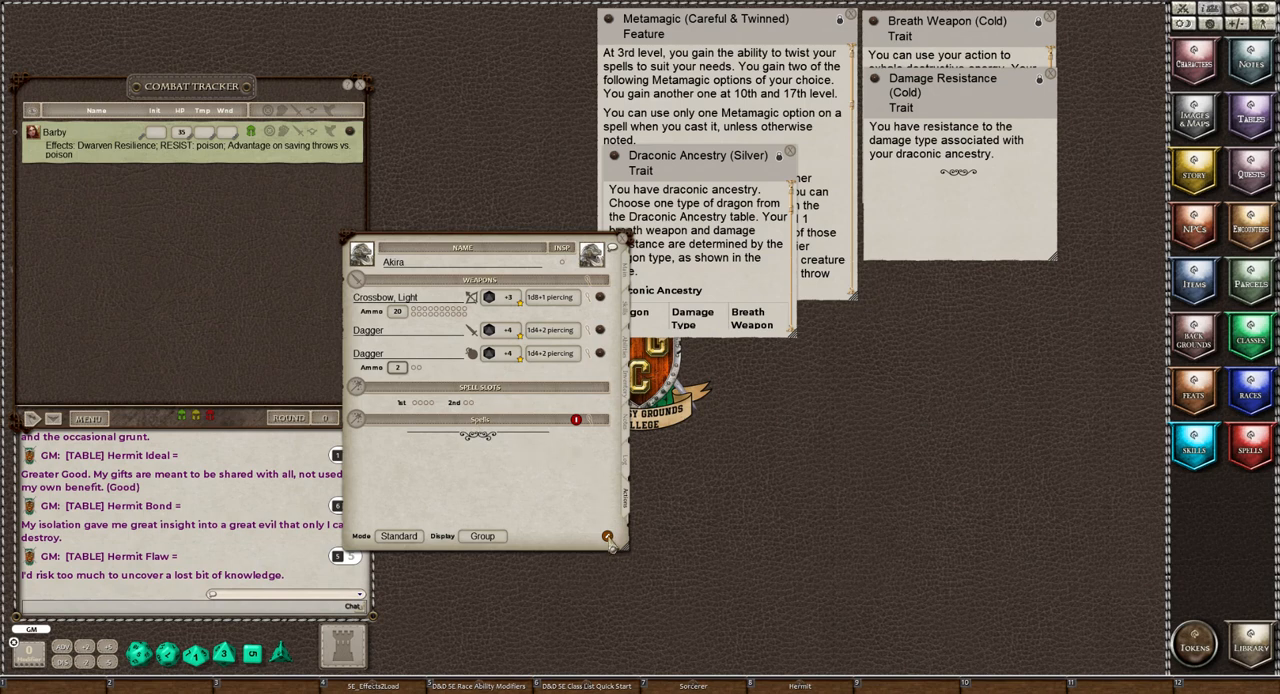
Add a new power entry to Akira's actions and set its group to Standard Actions
left_click(607, 537)
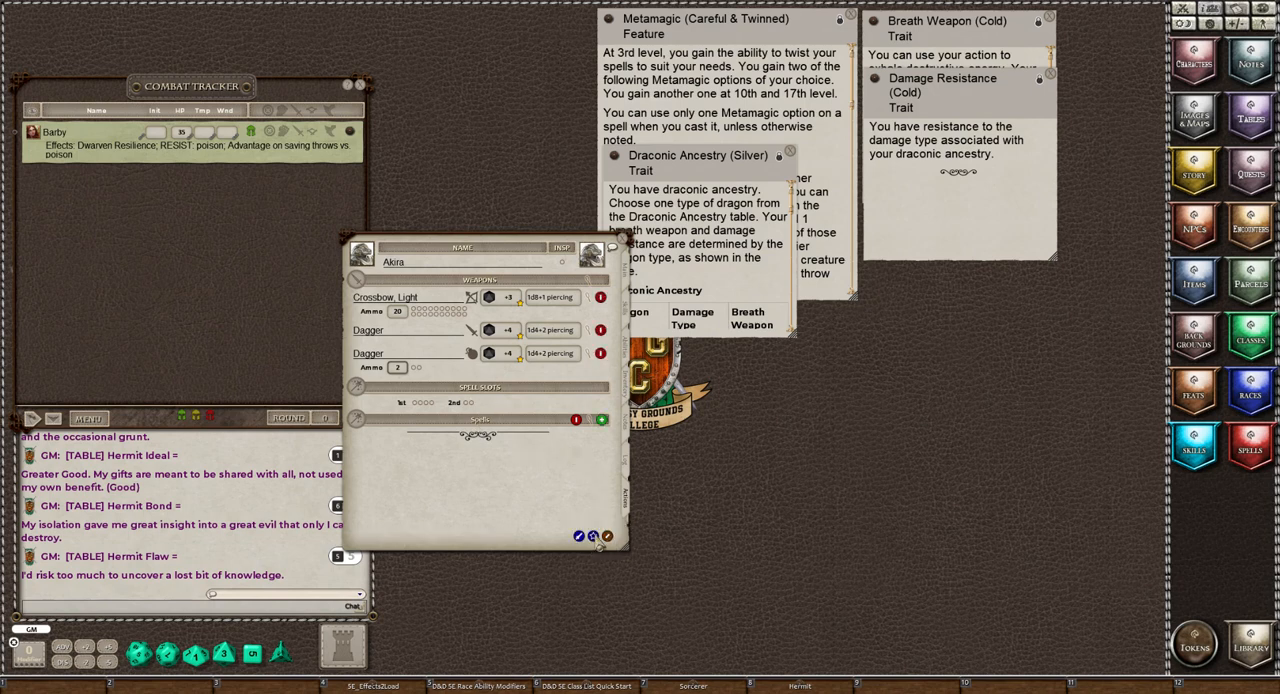
left_click(601, 419)
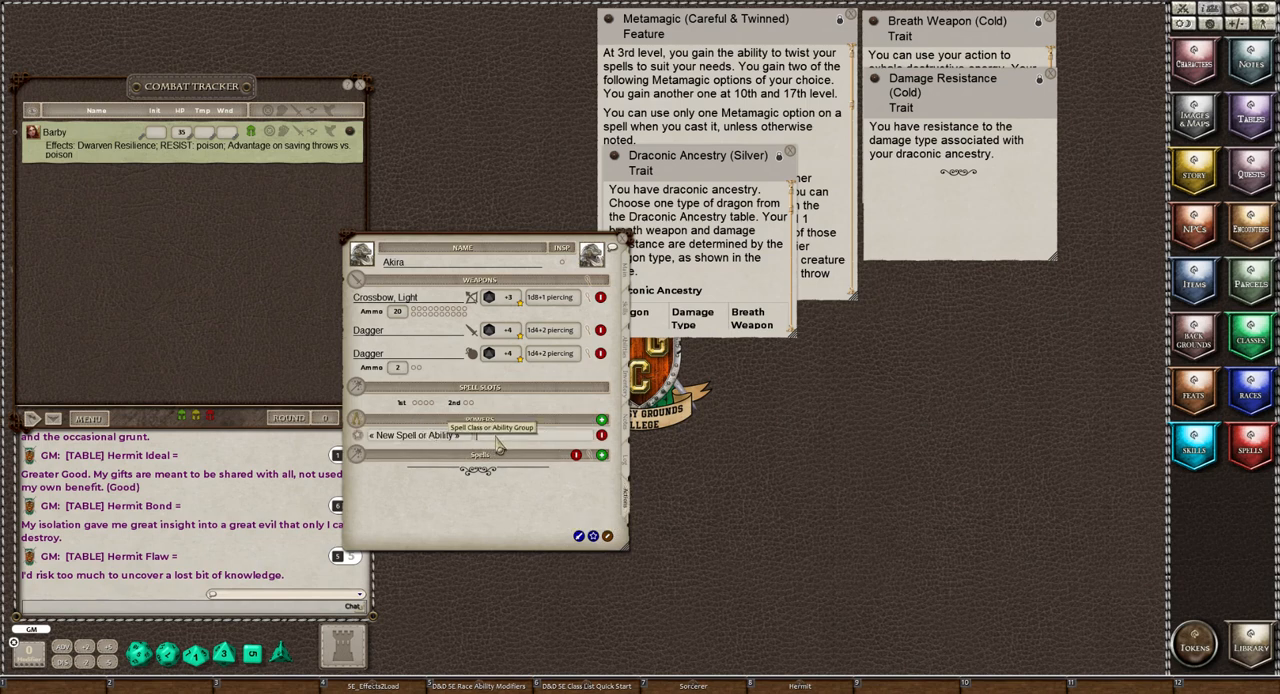
type("Standard Ab")
type("tions")
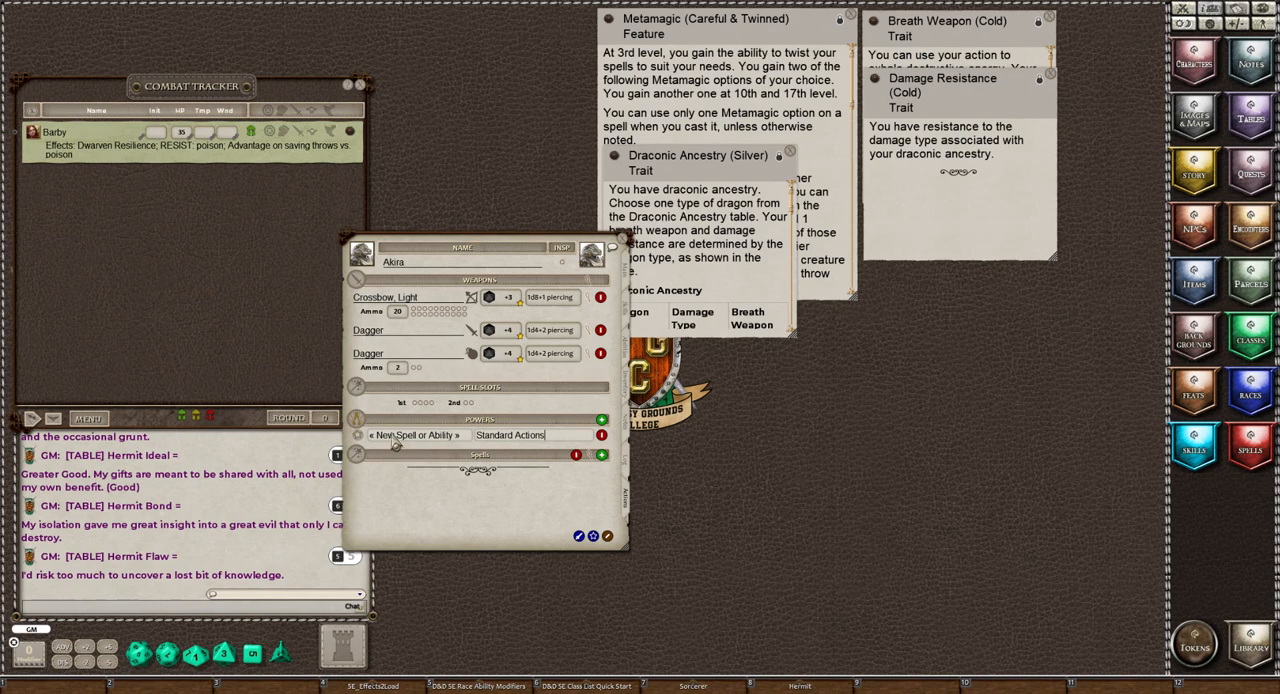
key("Return")
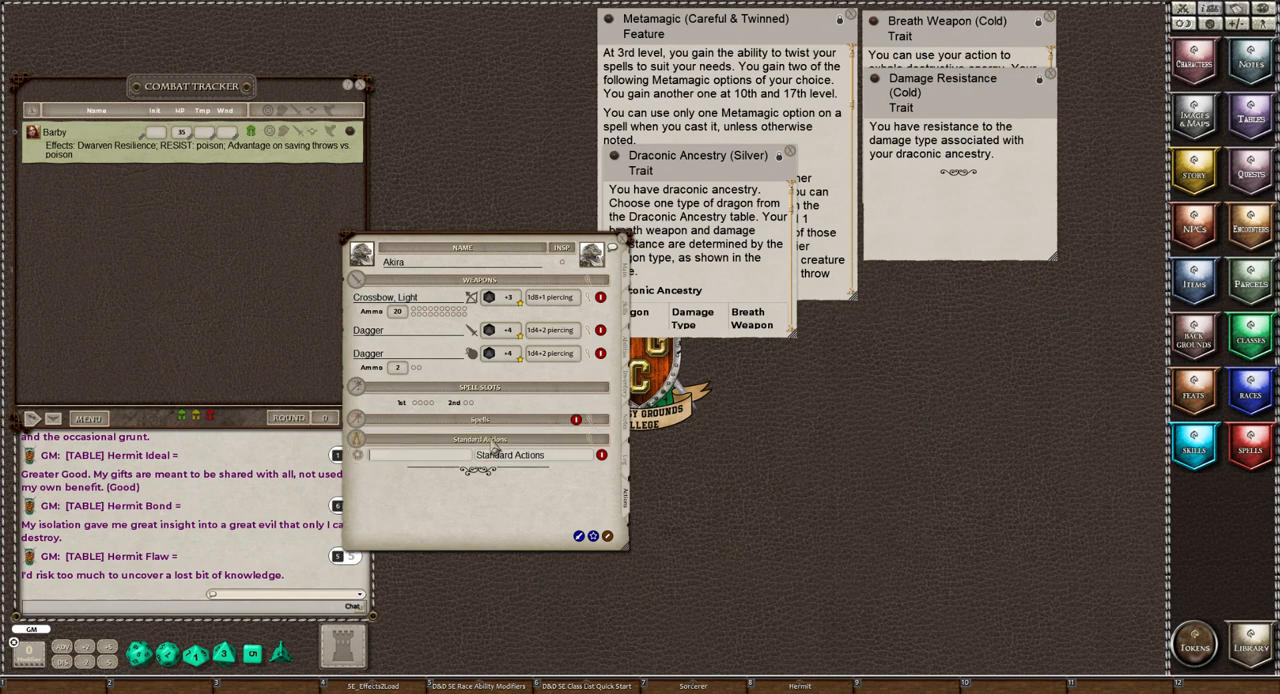
Add another power entry and set its group to Class Features
left_click(593, 536)
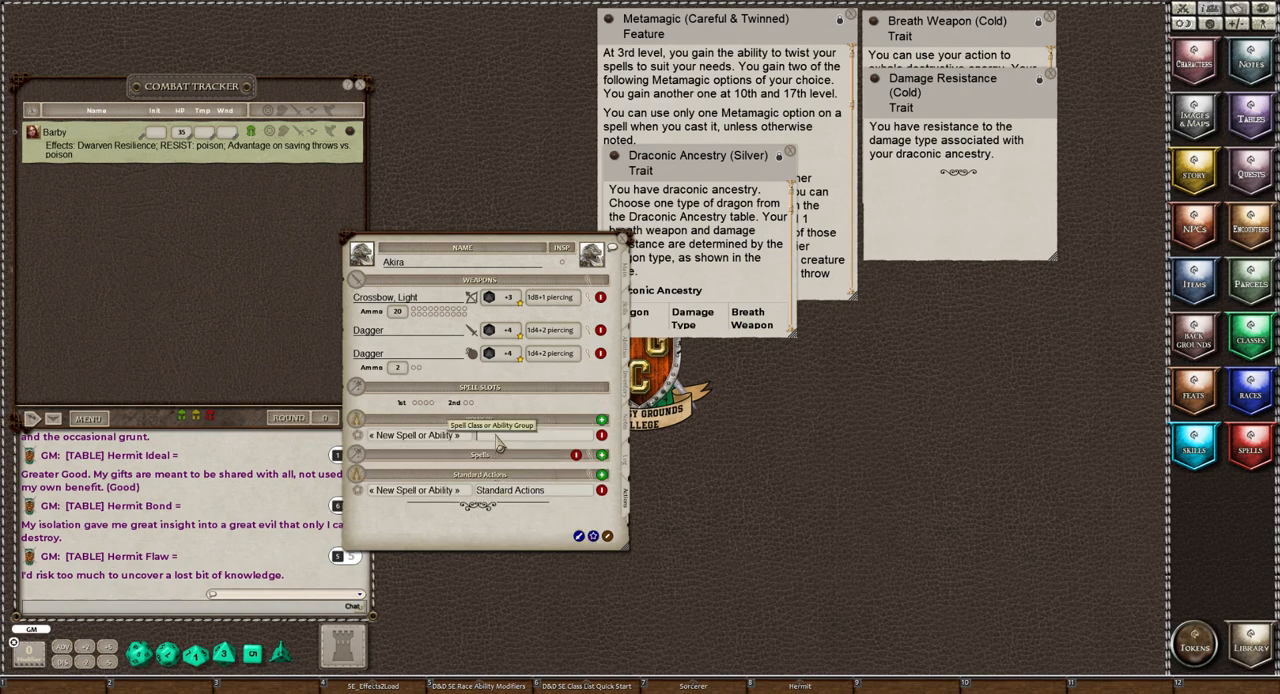
type("Class Features")
left_click(424, 436)
Add another power entry and set its group to Racial Traits
left_click(594, 537)
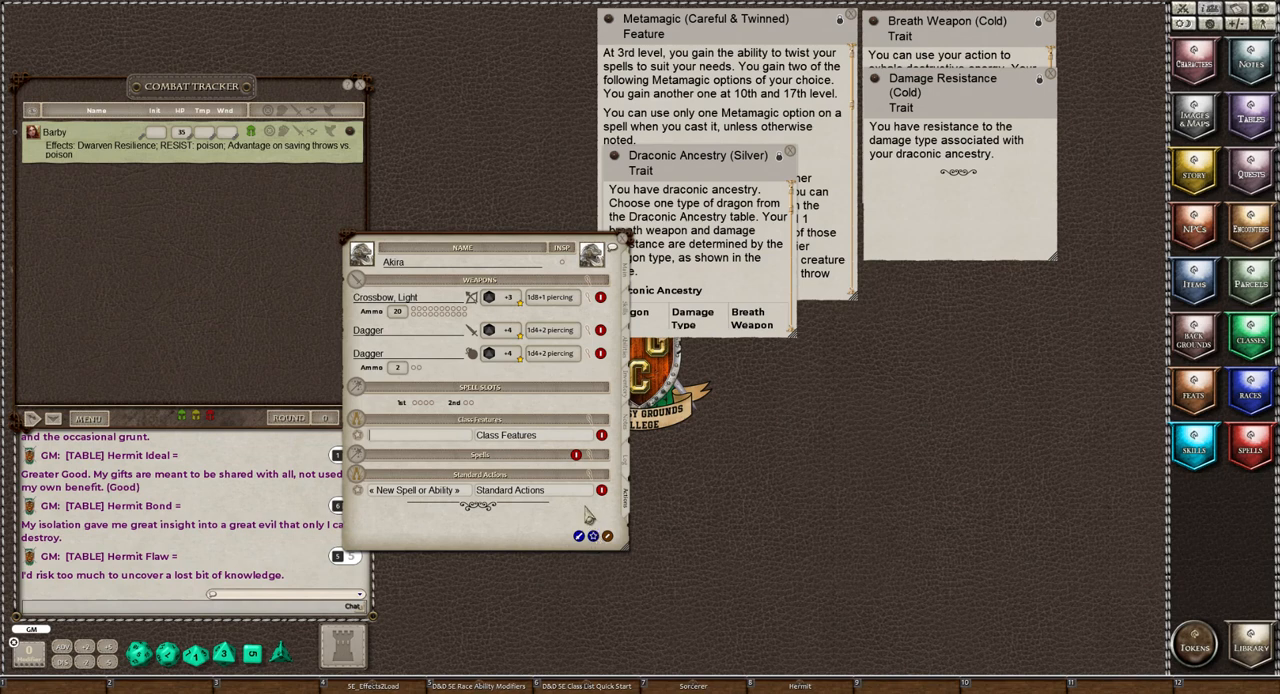
left_click(483, 437)
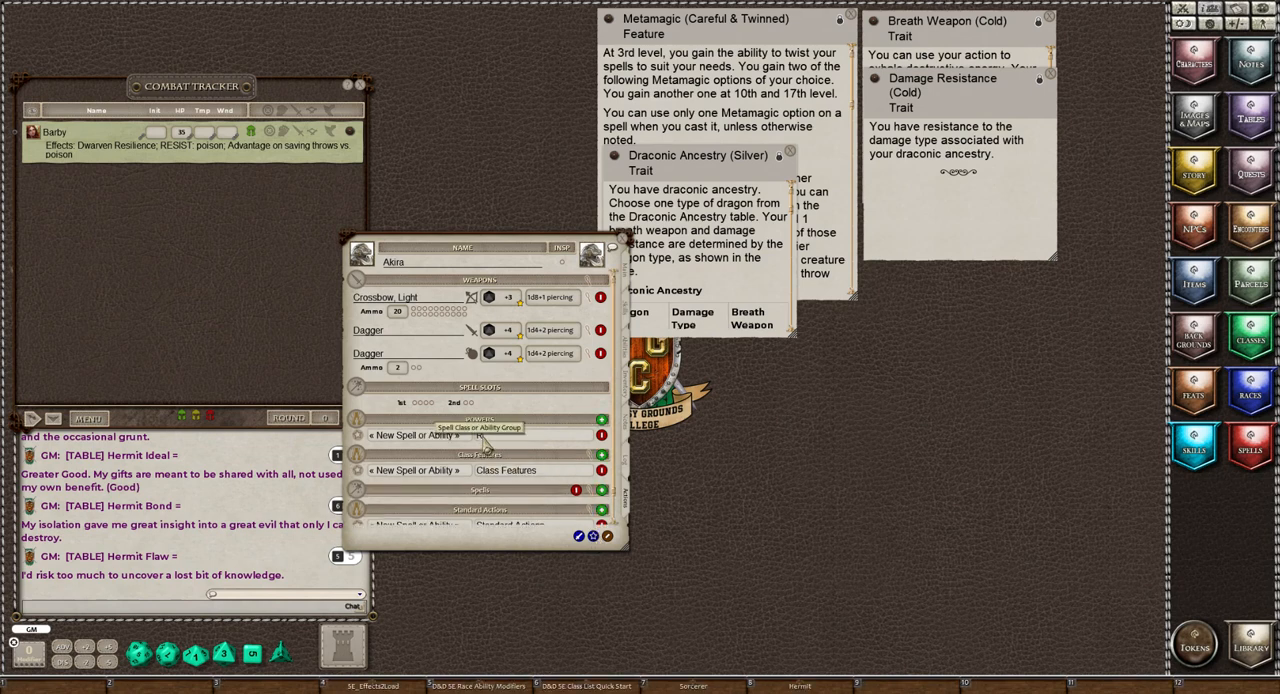
type("Racial Traits")
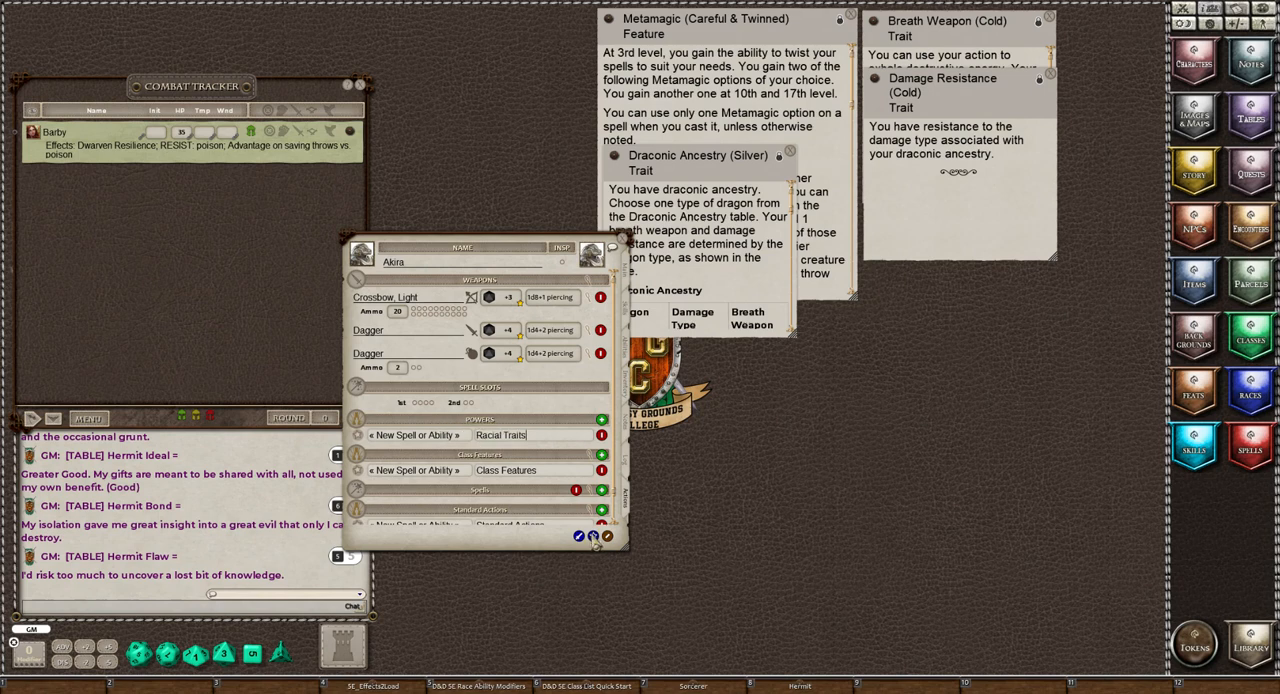
key("Return")
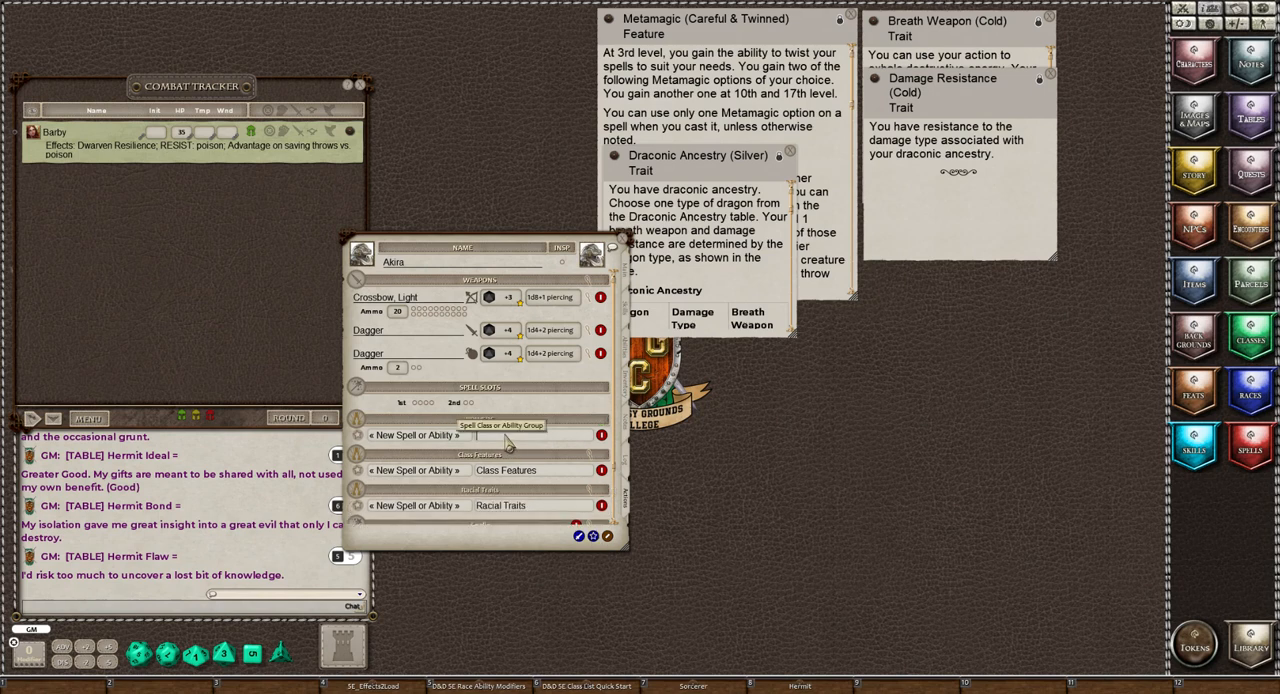
Create a Consumables power group and add three more blank entries to it
type("Consumables")
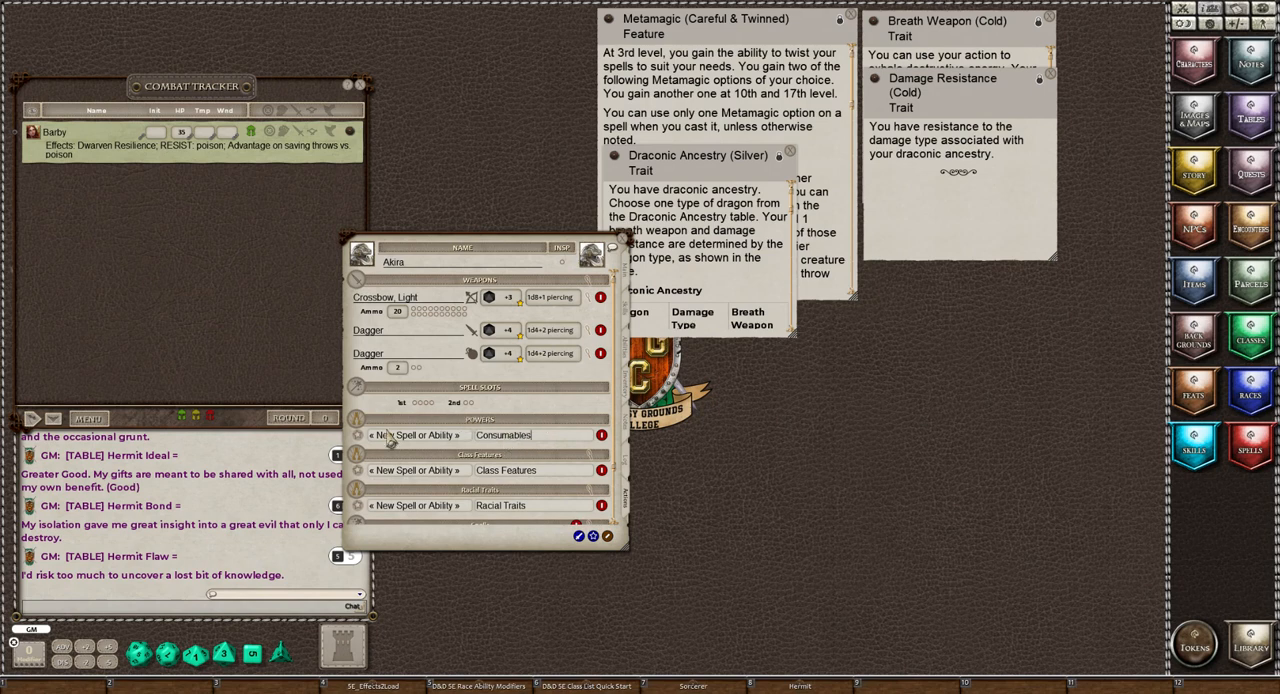
key("Return")
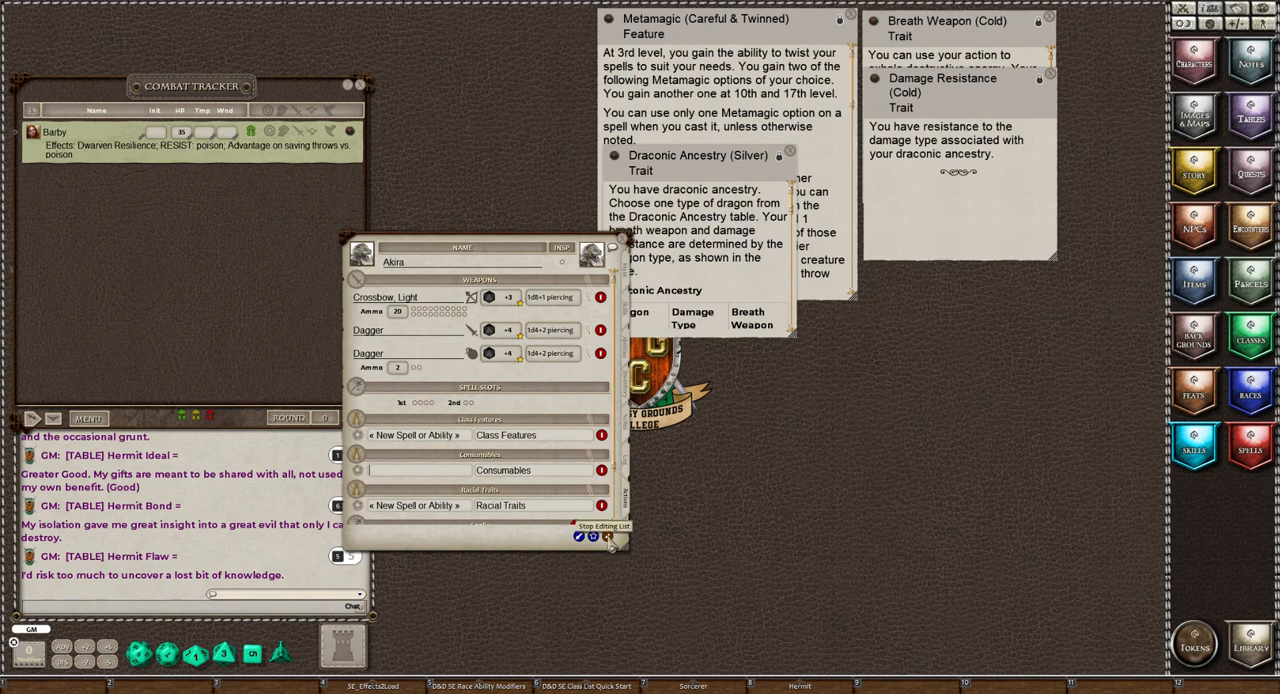
left_click(607, 537)
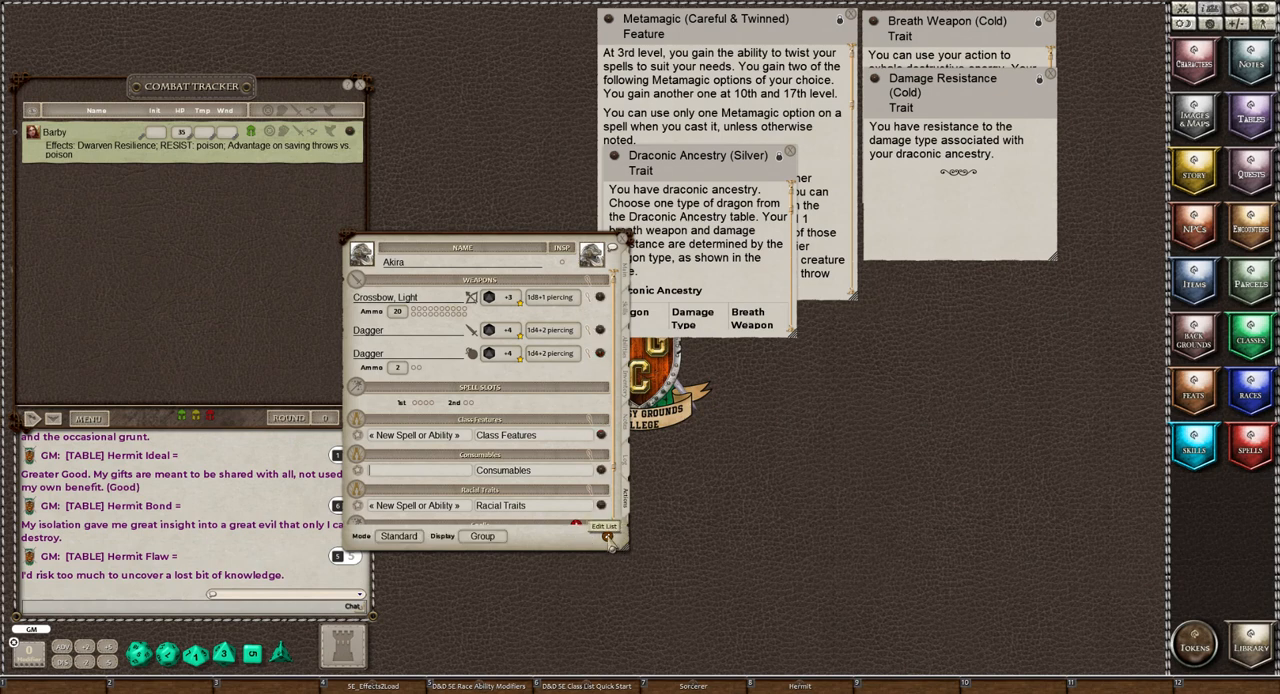
left_click(607, 537)
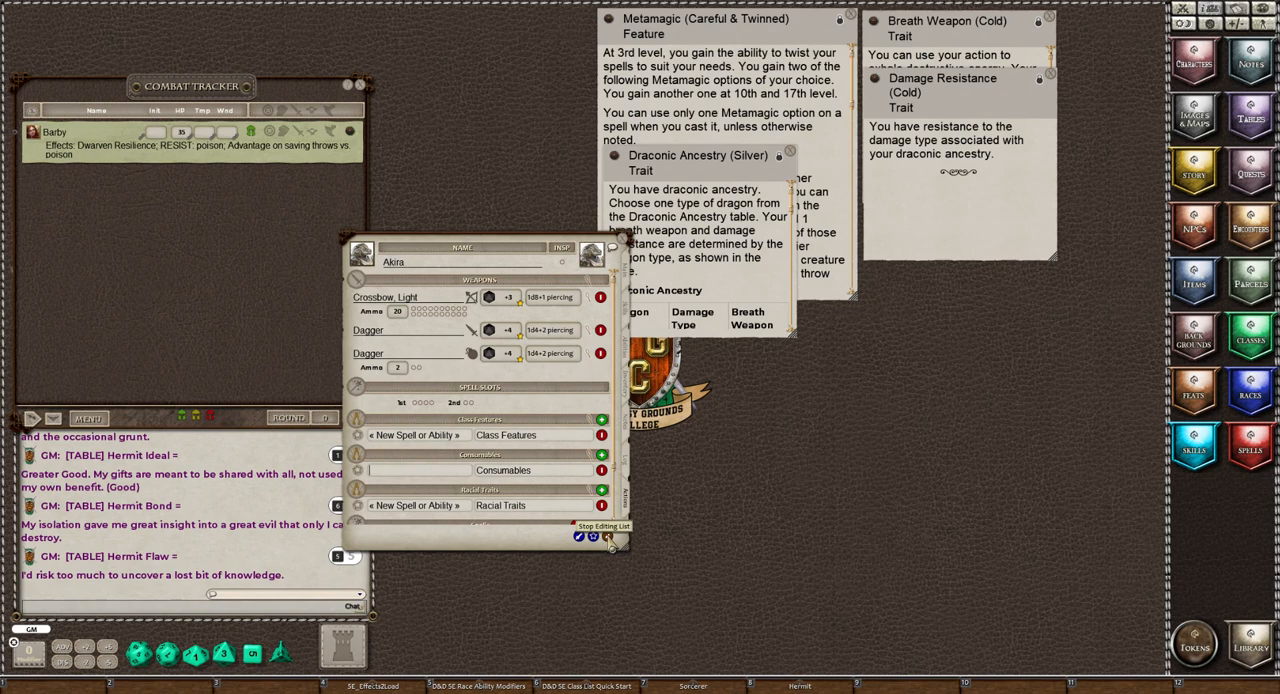
left_click(602, 456)
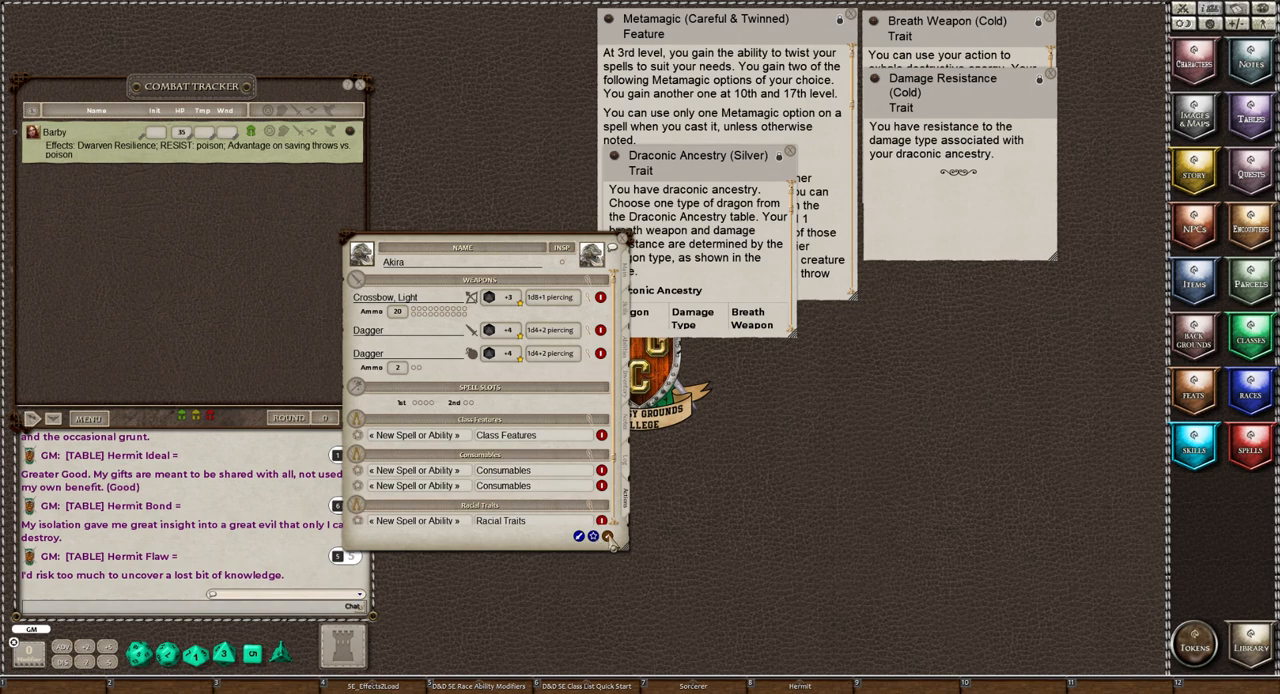
left_click(607, 537)
left_click(607, 537)
left_click(602, 457)
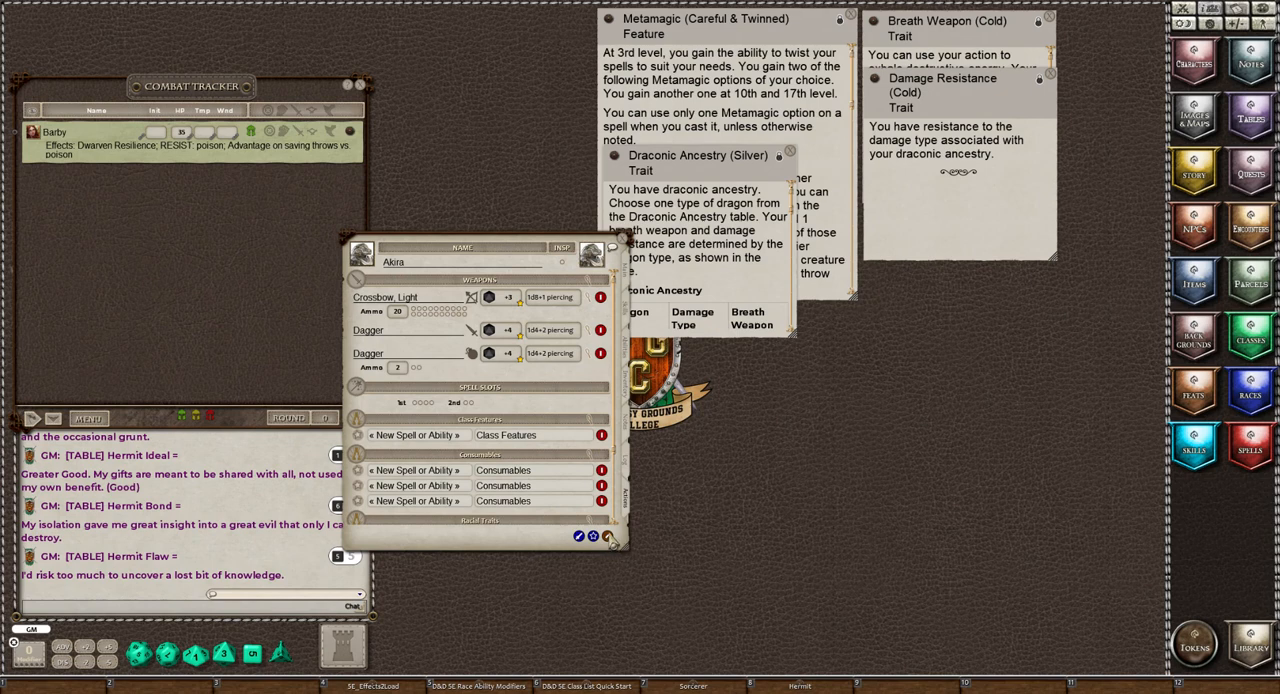
left_click(607, 537)
left_click(607, 537)
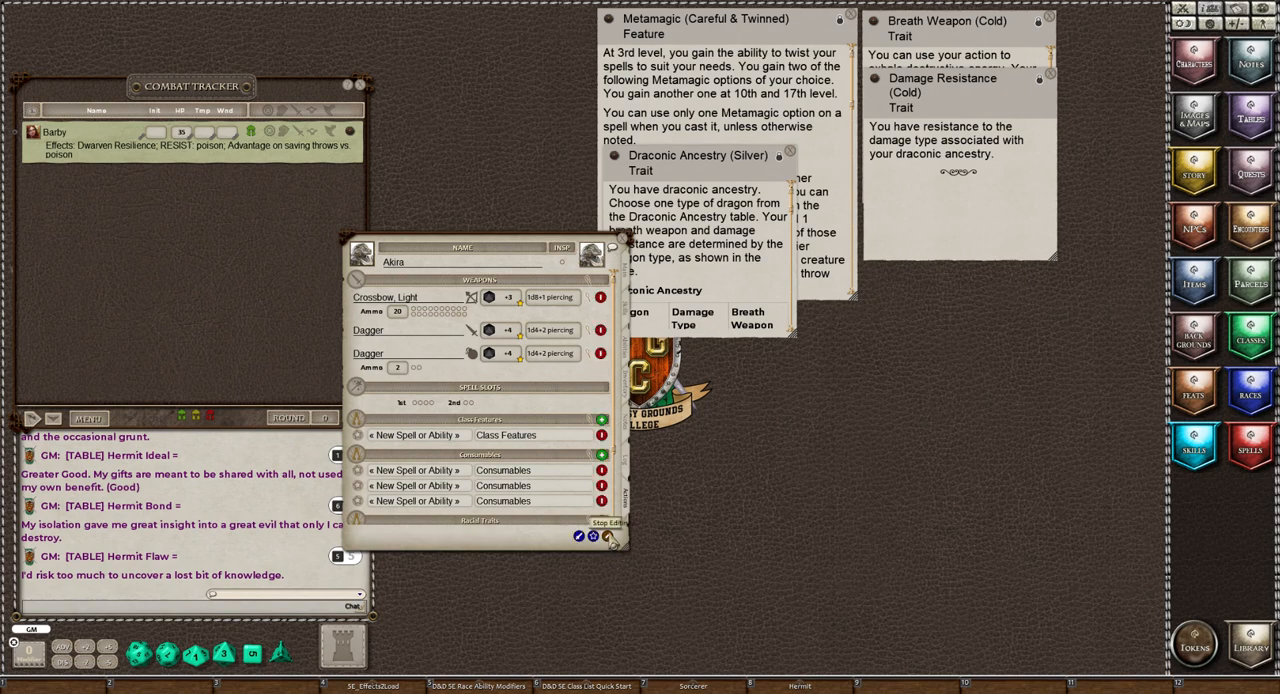
left_click(602, 456)
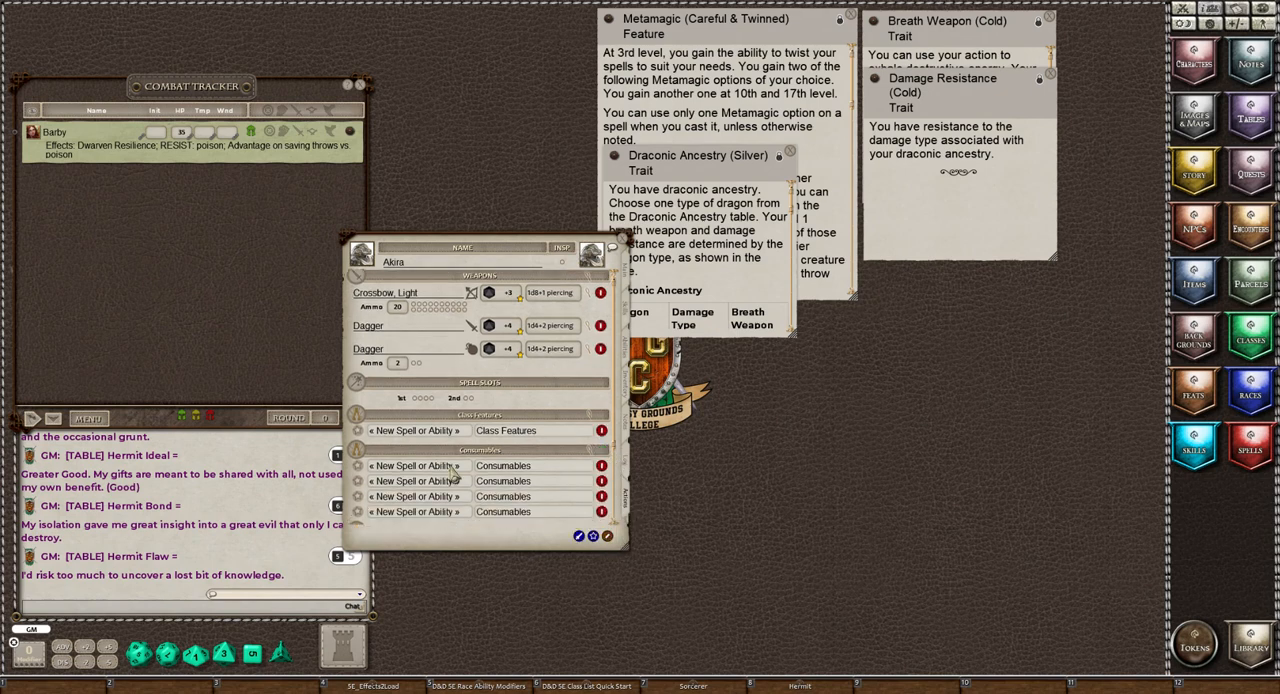
Name the four Consumables entries Torches, Rations, Pitons and Healing Potions
scroll(452, 474, "down", 2)
scroll(452, 474, "up", 1)
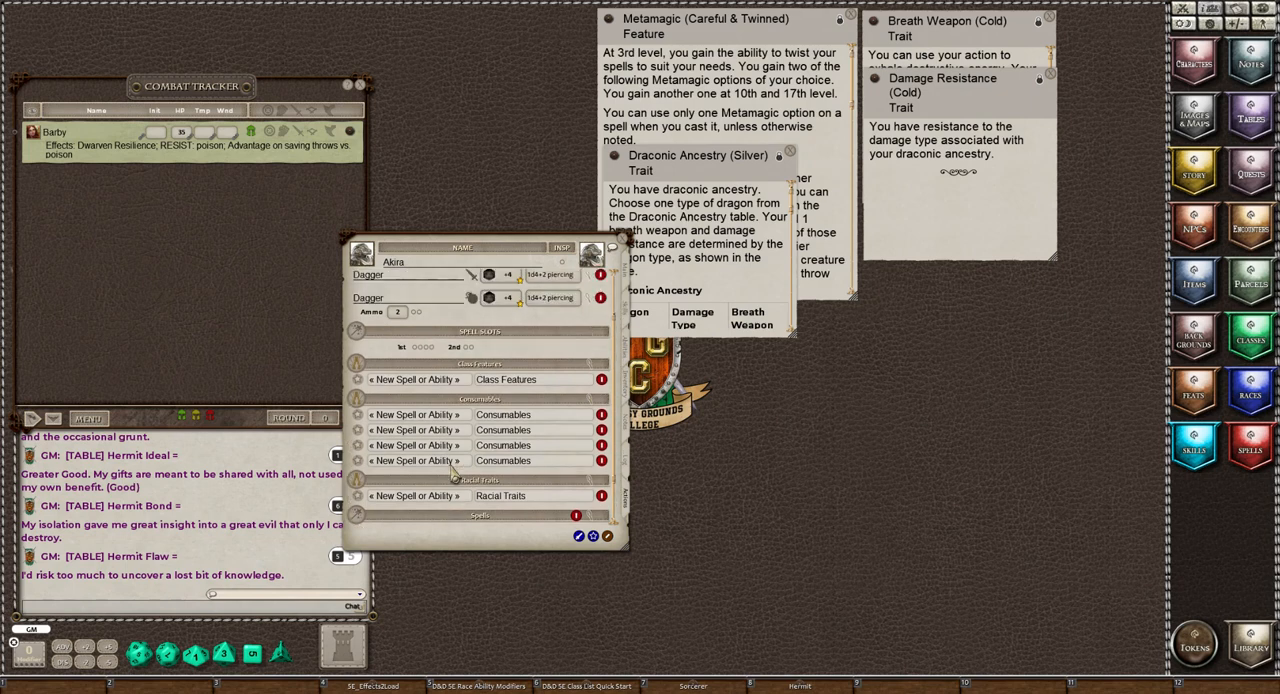
left_click(395, 418)
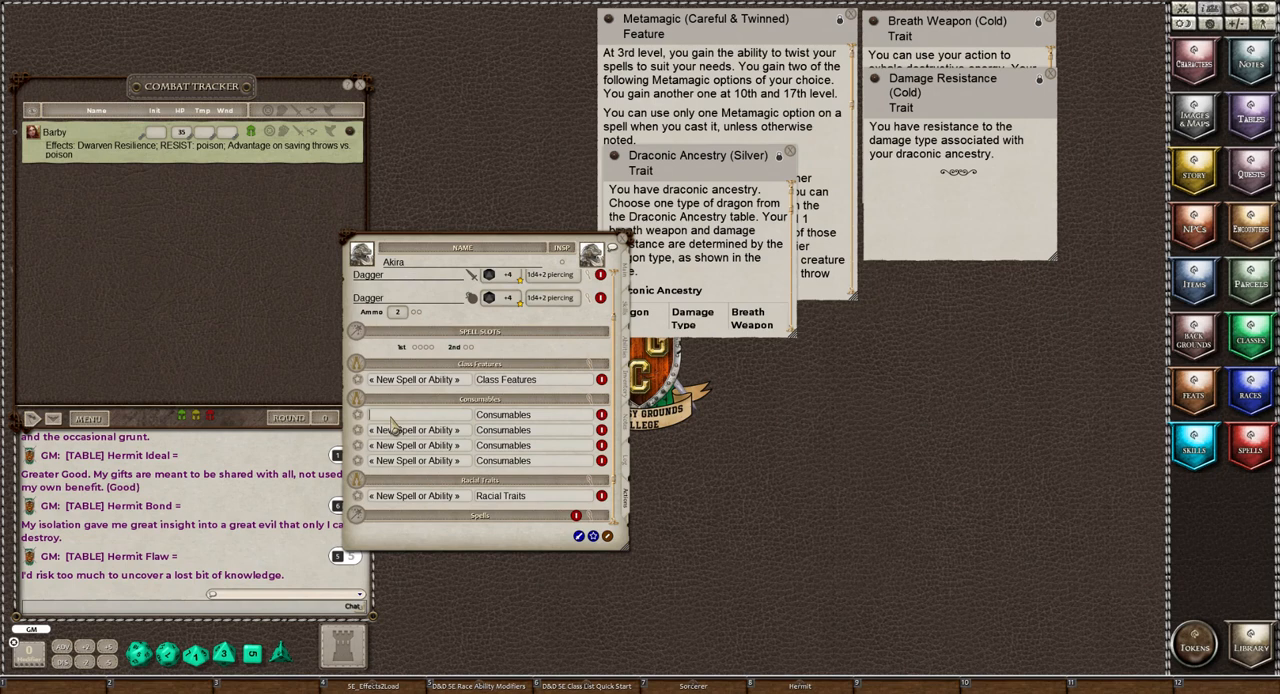
type("Torches")
key("Return")
type("Rations")
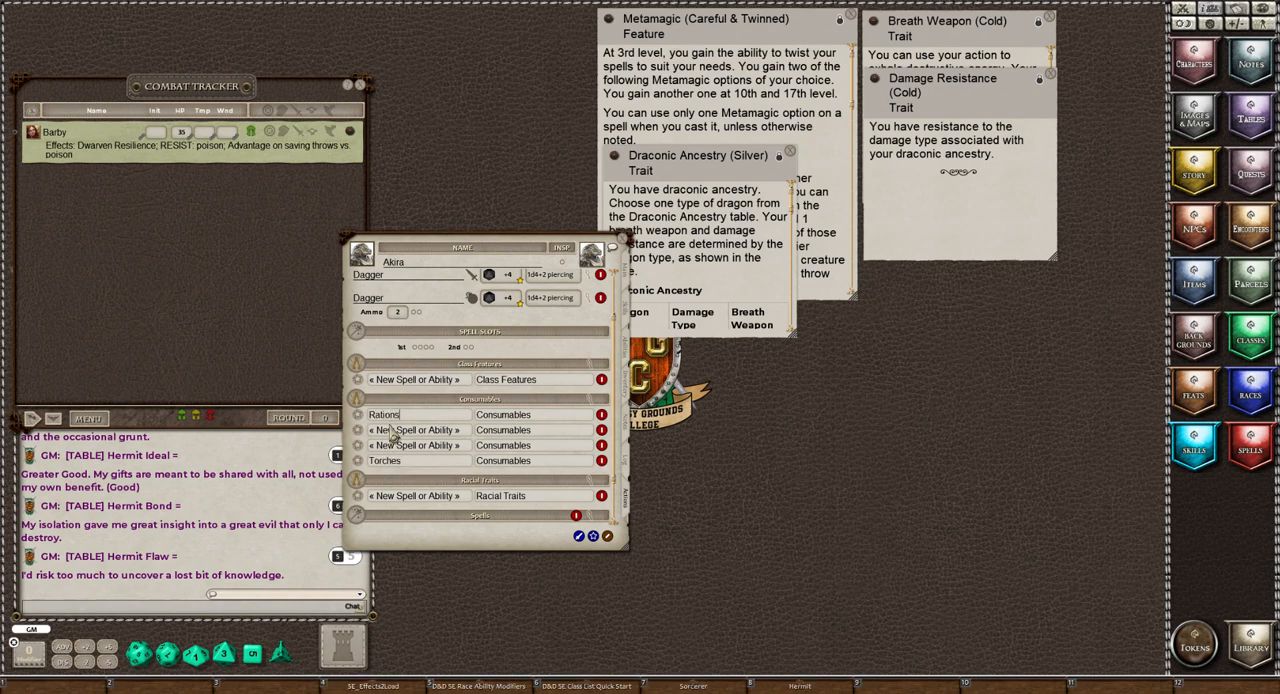
key("Return")
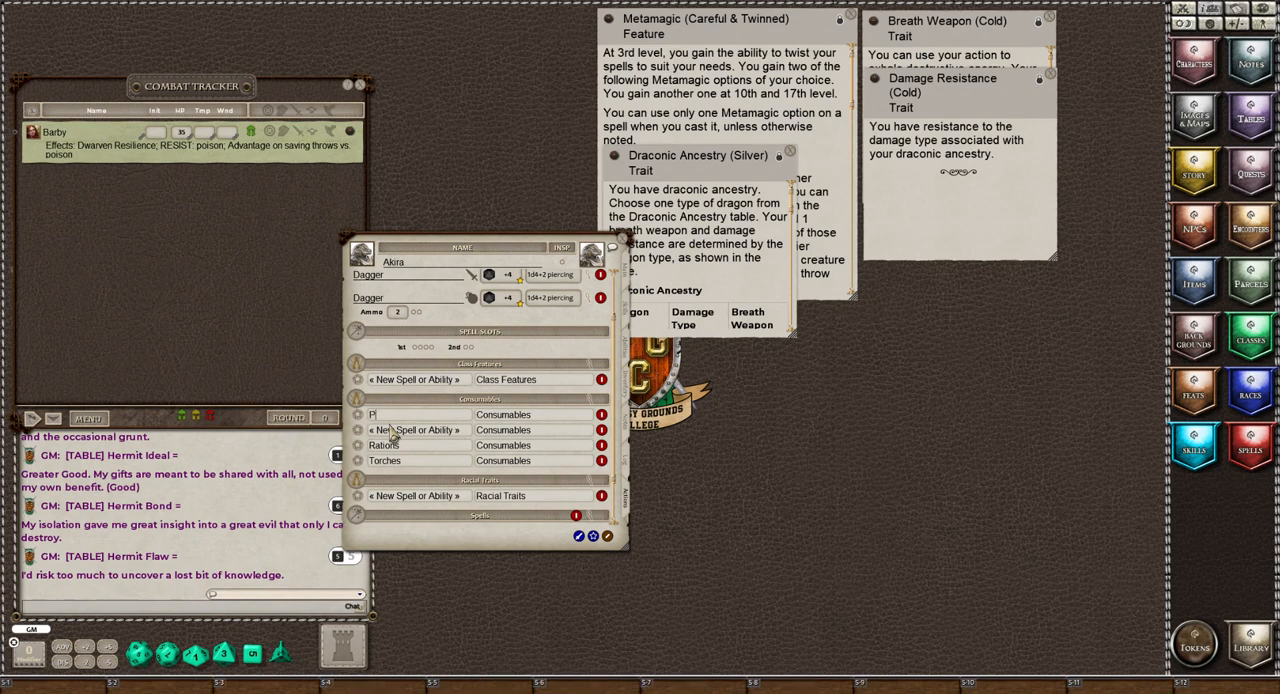
type("Piton")
key("Return")
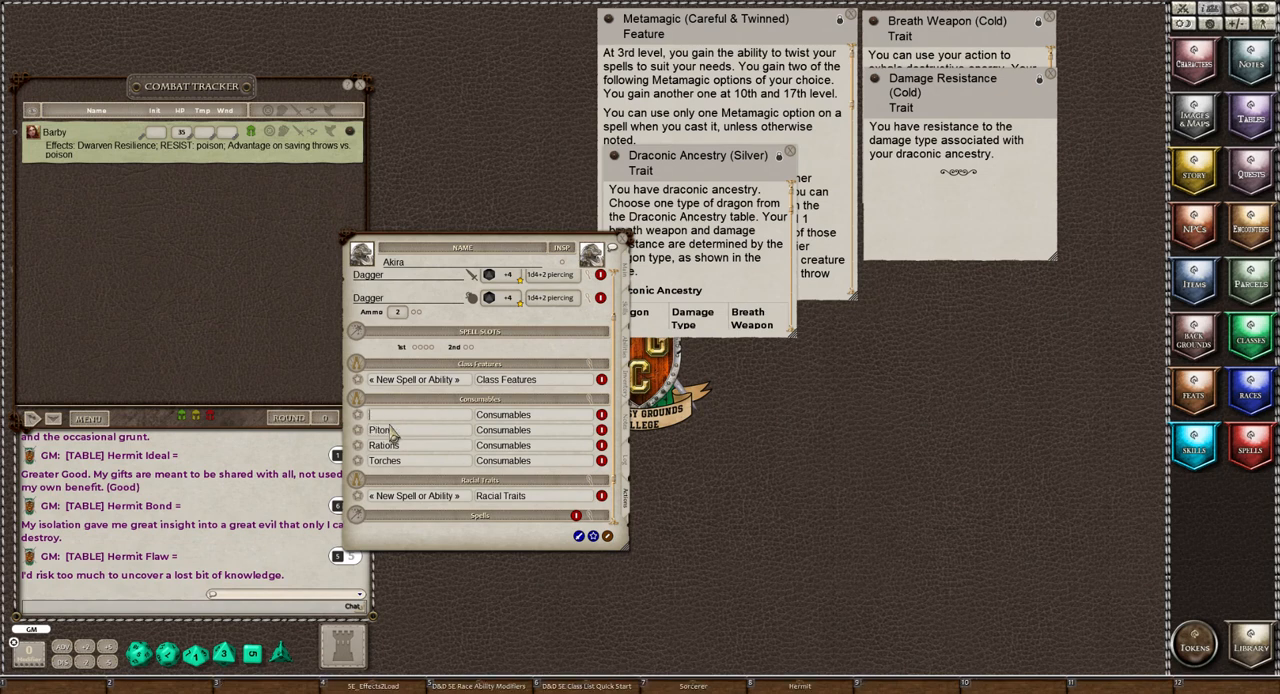
type("Healing Potions")
Add a heal action to the Healing Potions entry and open its details
right_click(411, 416)
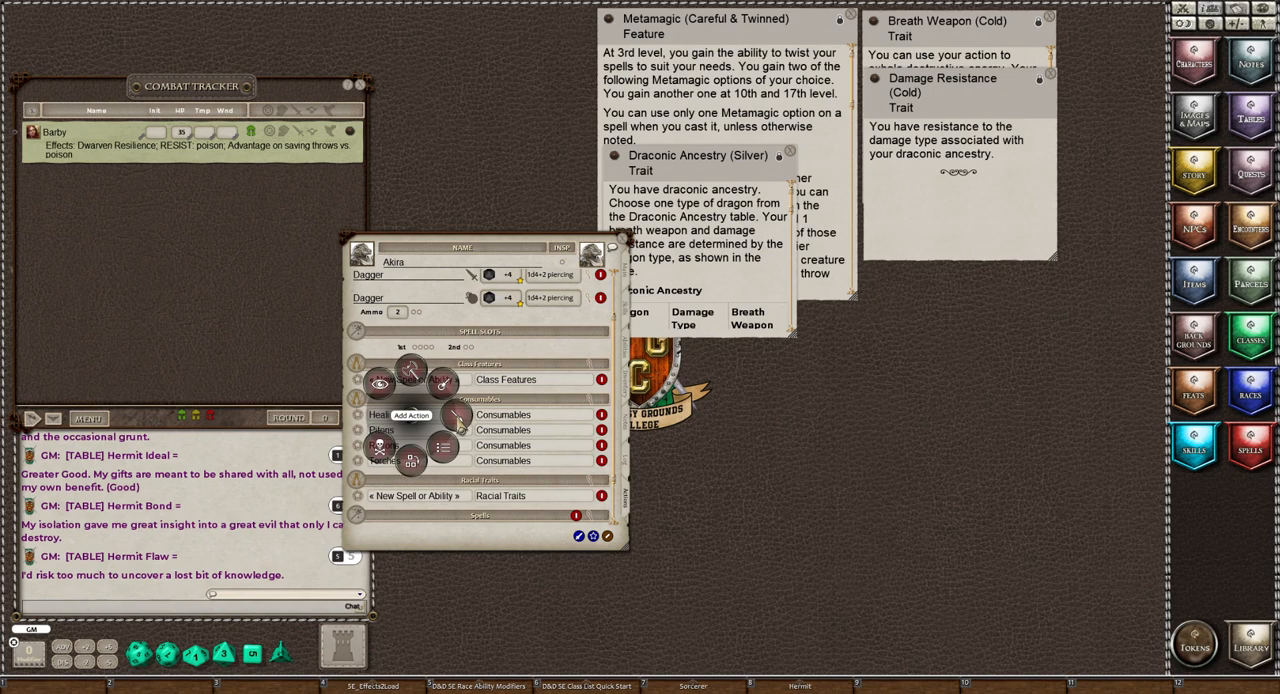
left_click(457, 424)
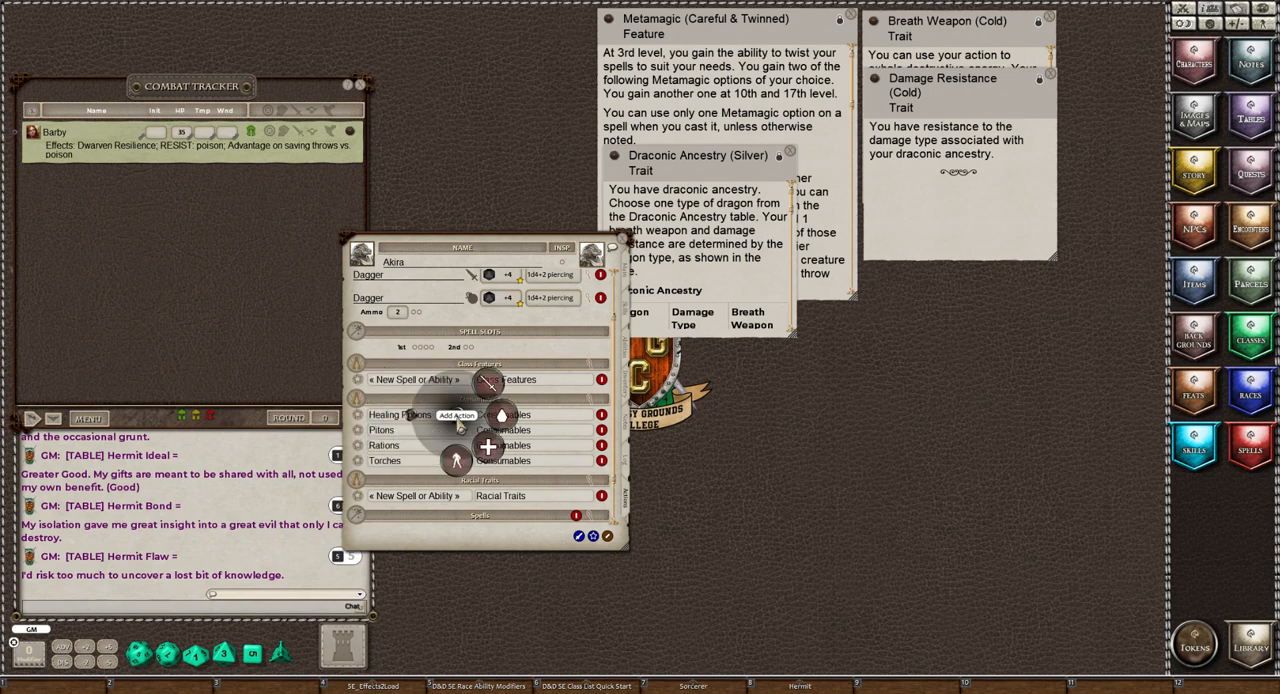
left_click(495, 461)
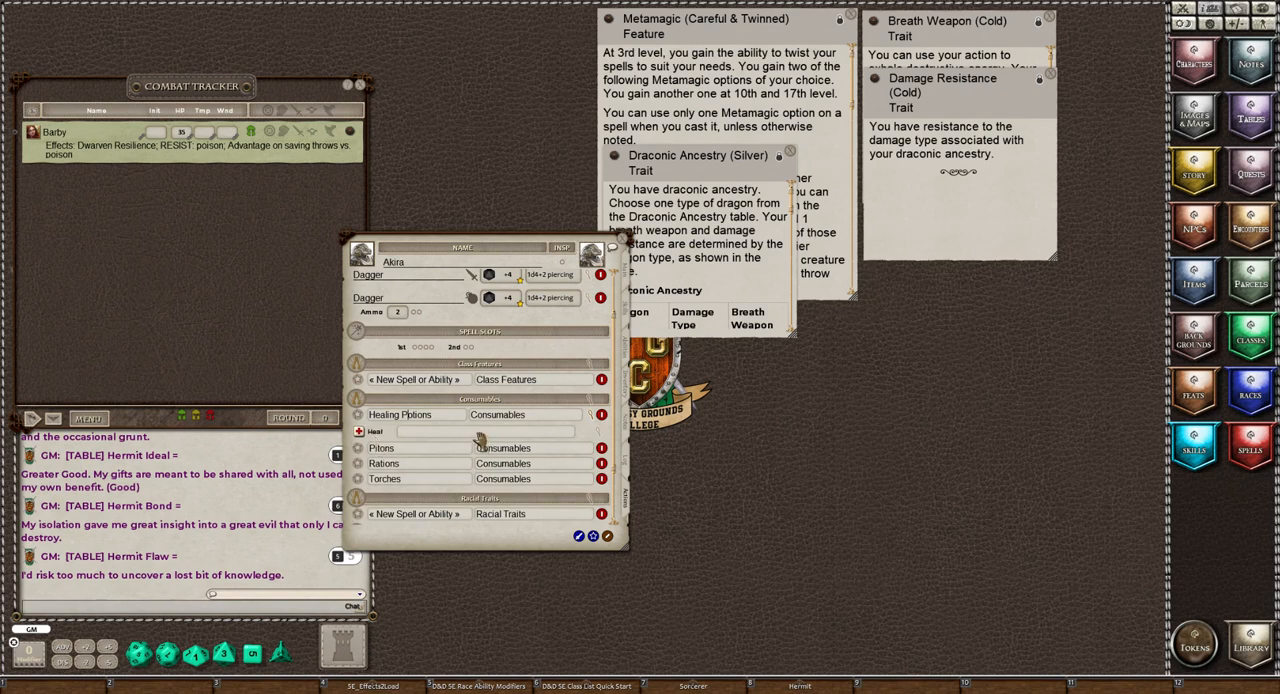
left_click(601, 441)
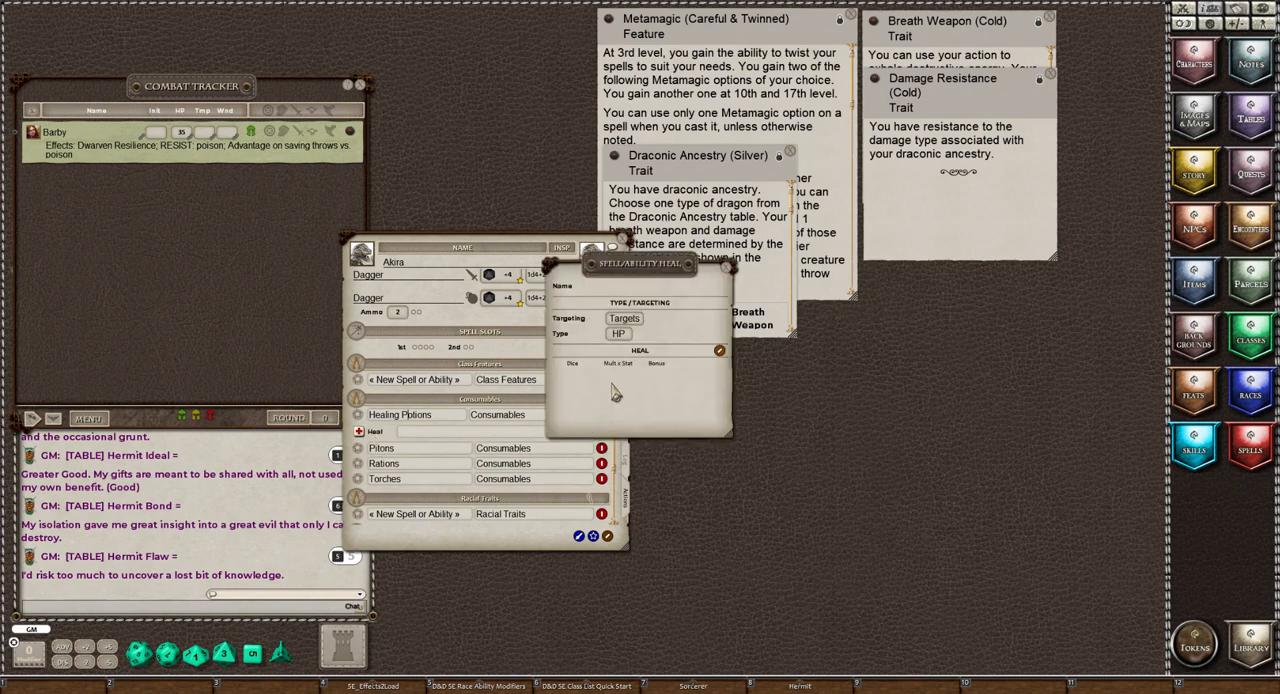
Clear the chat, then set the Healing Potions heal to 2d4 with a bonus of 2 and close its details
right_click(232, 444)
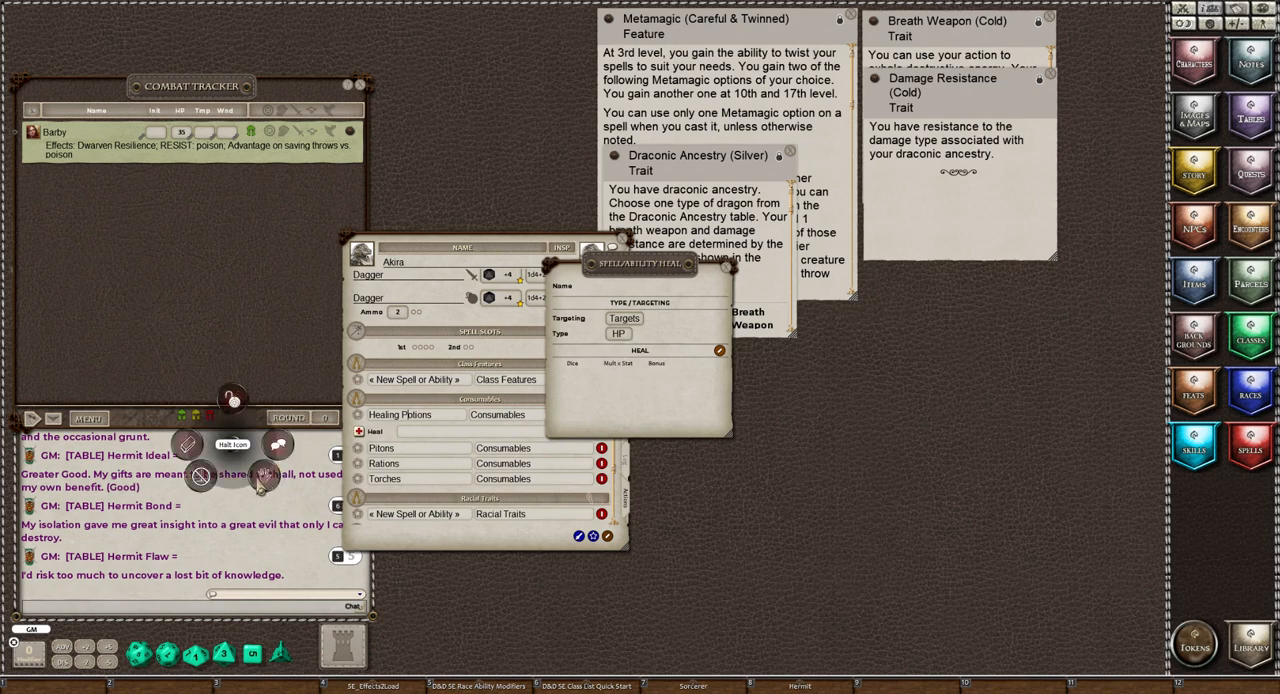
left_click(190, 448)
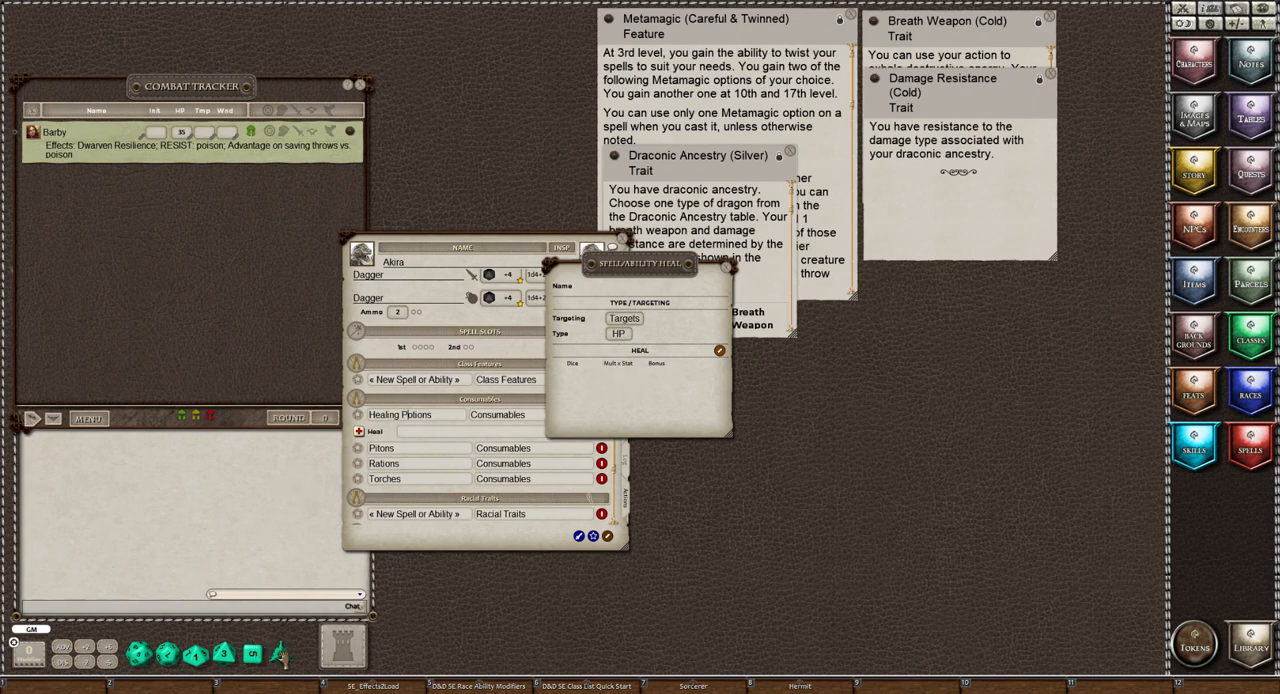
mouse_move(282, 655)
left_mouse_down()
mouse_move(161, 480)
mouse_move(474, 536)
mouse_move(705, 360)
mouse_move(572, 378)
left_mouse_up()
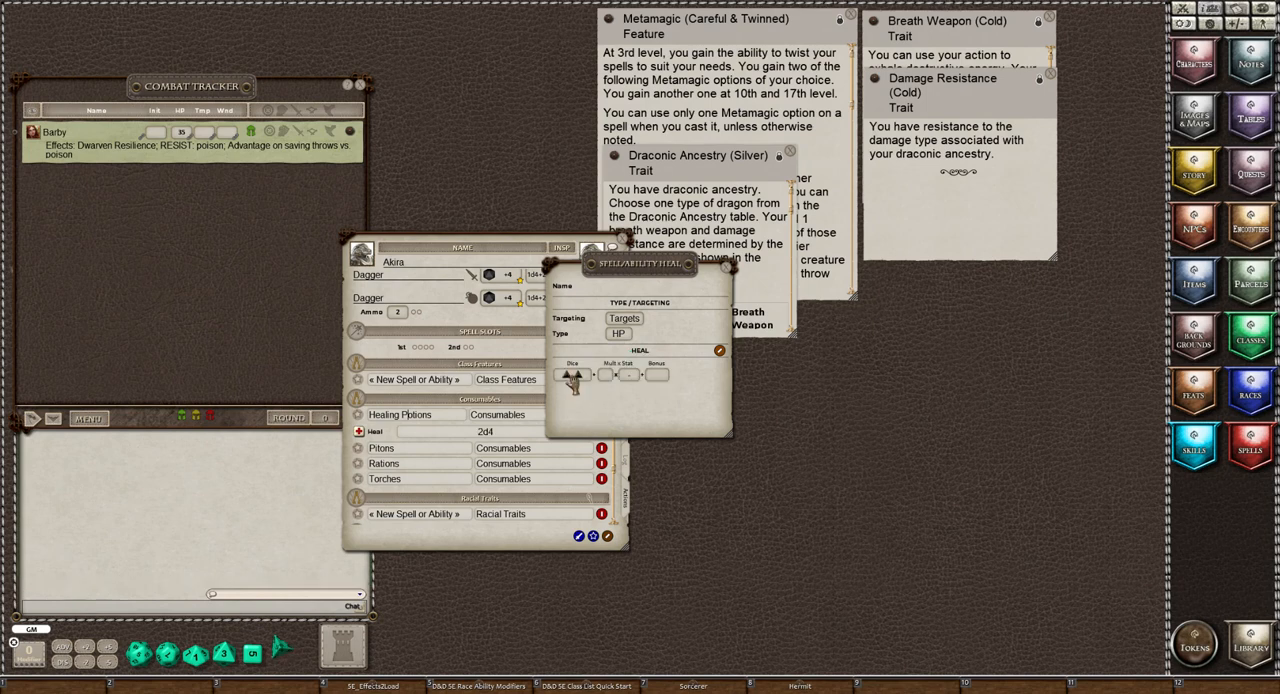
left_click(655, 378)
type("2")
left_click(728, 267)
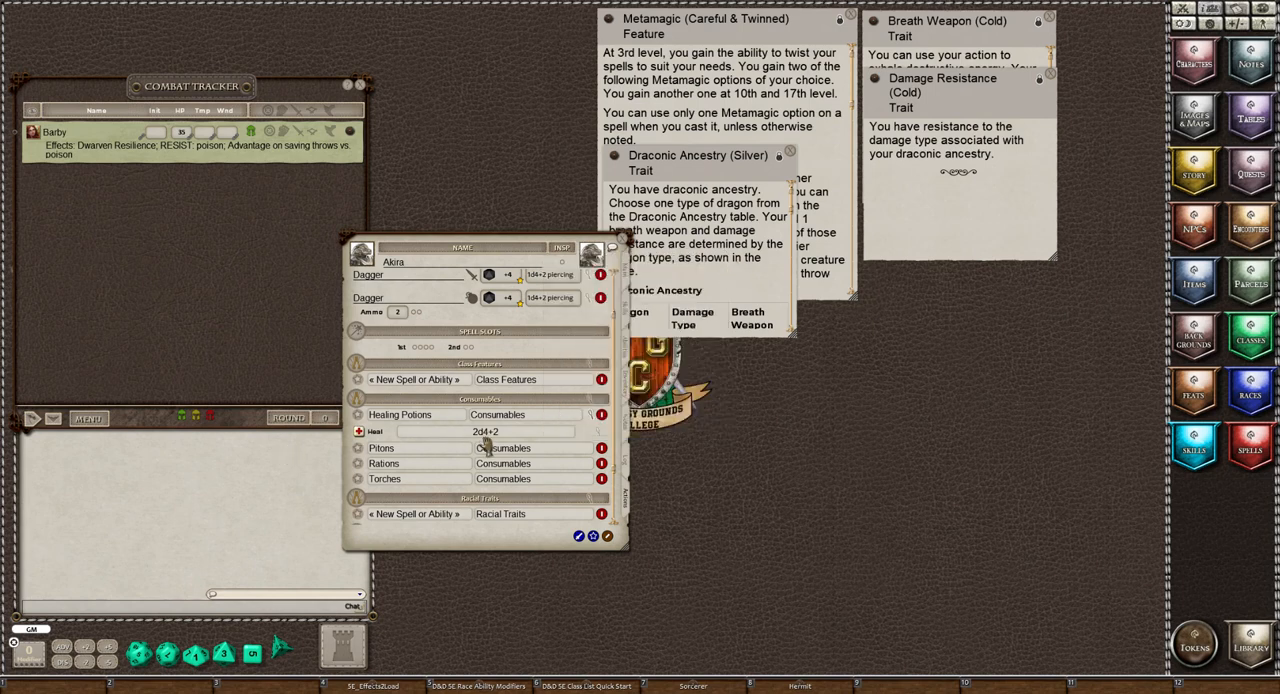
Stop editing the action list and make a test roll of the Healing Potions heal
left_click(606, 537)
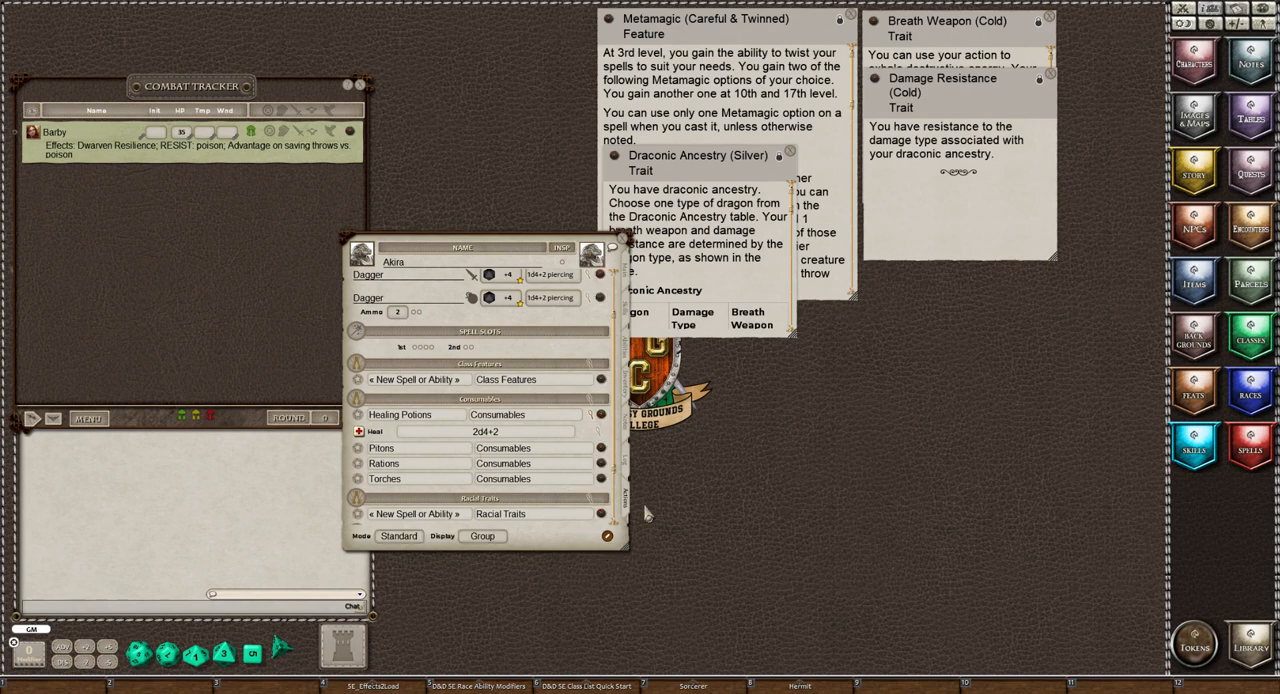
double_click(360, 431)
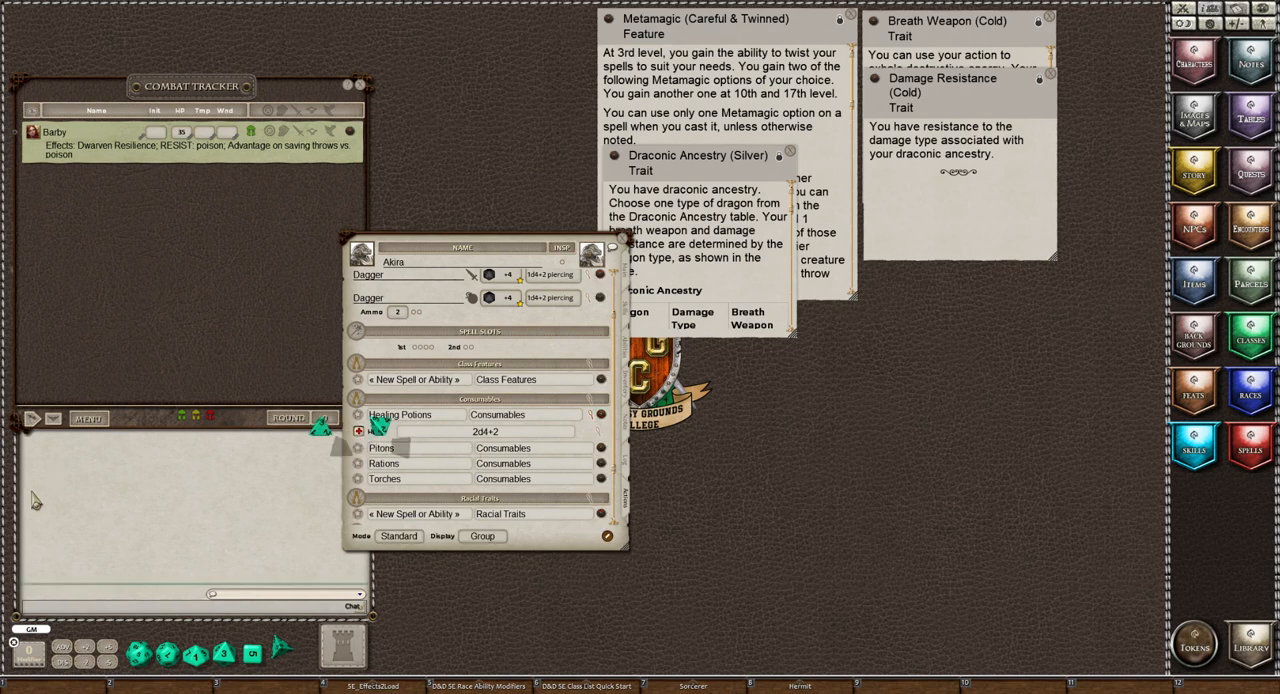
left_click_drag(105, 318, 99, 152)
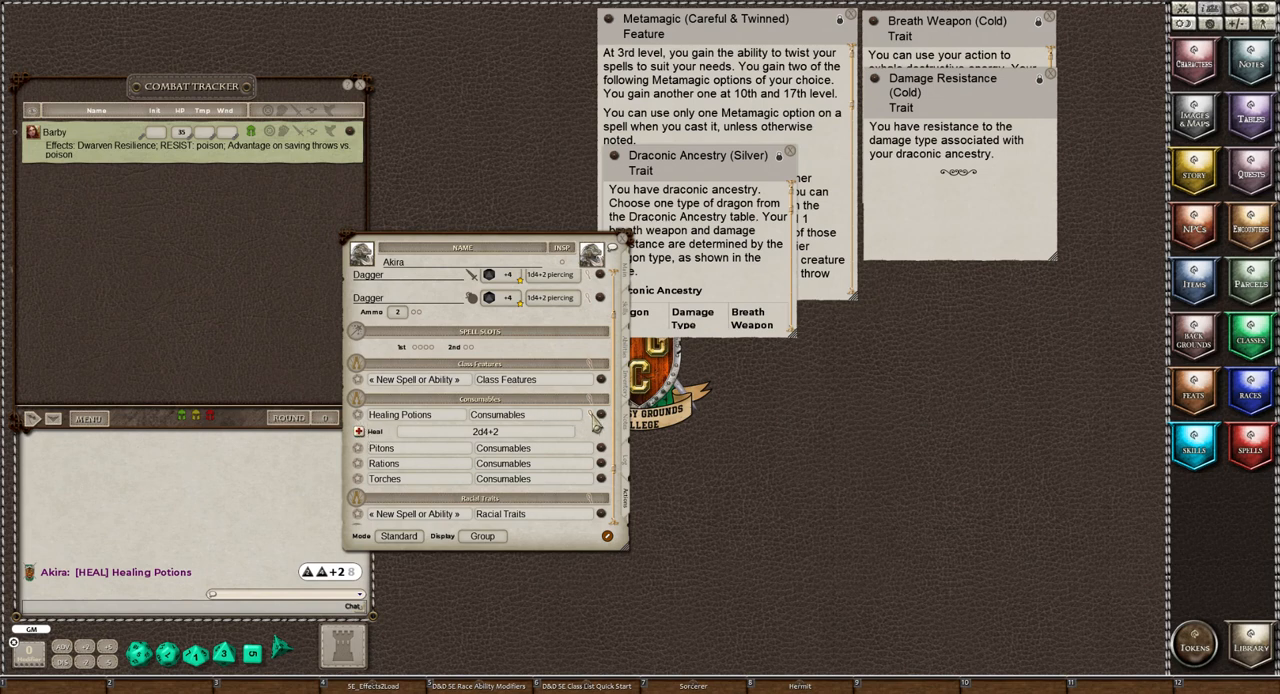
Collapse the Healing Potions heal details and examine the power groups and their use counts in Preparation mode
left_click(592, 416)
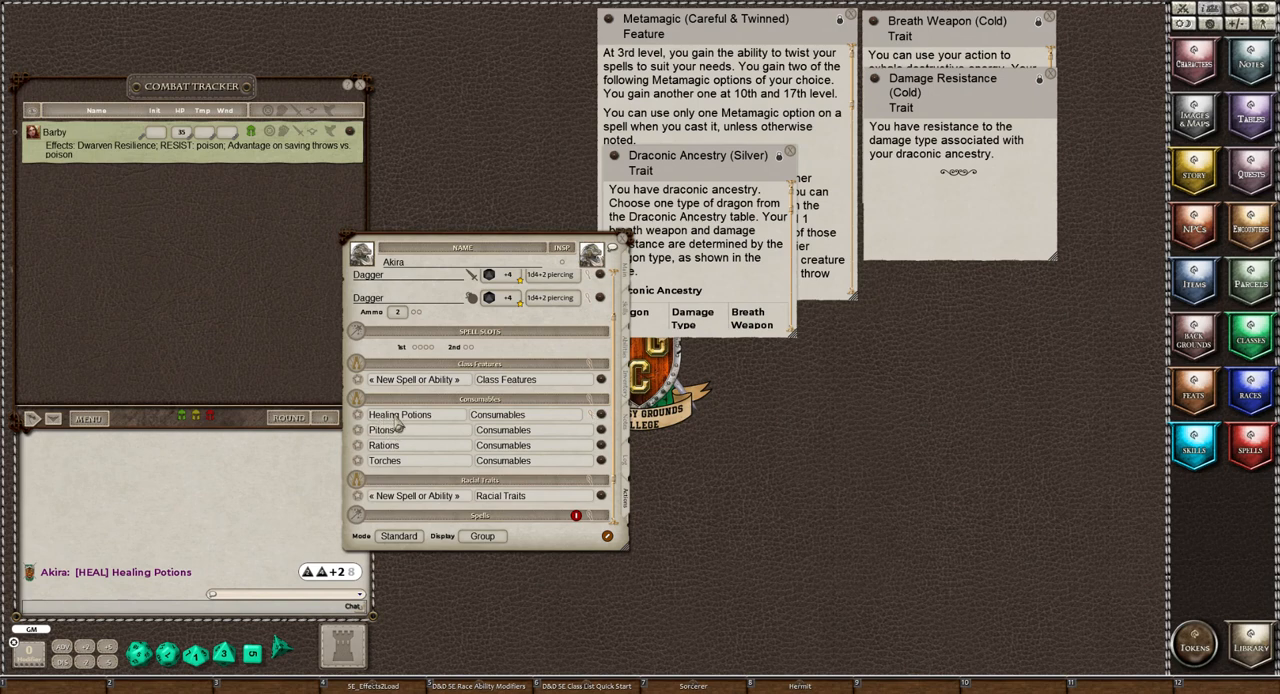
left_click(391, 540)
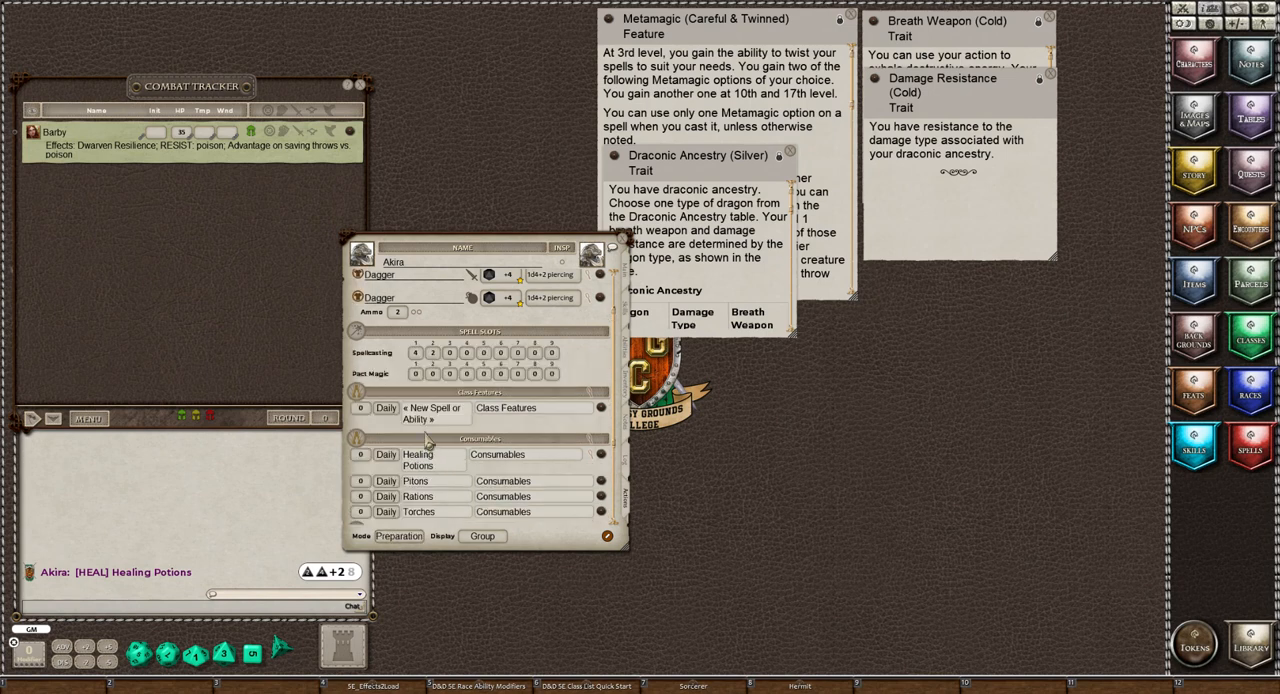
scroll(431, 445, "down", 2)
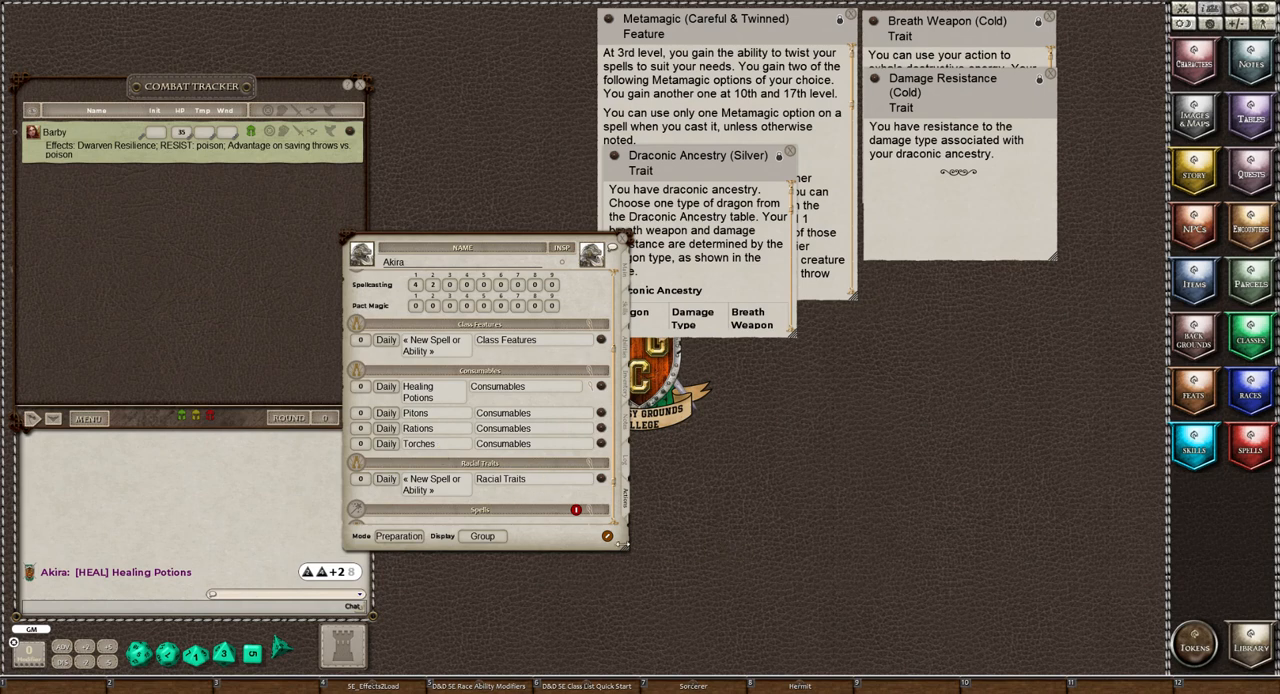
Add a new entry named Waterskin to the Consumables group and stop editing the action list
left_click(607, 537)
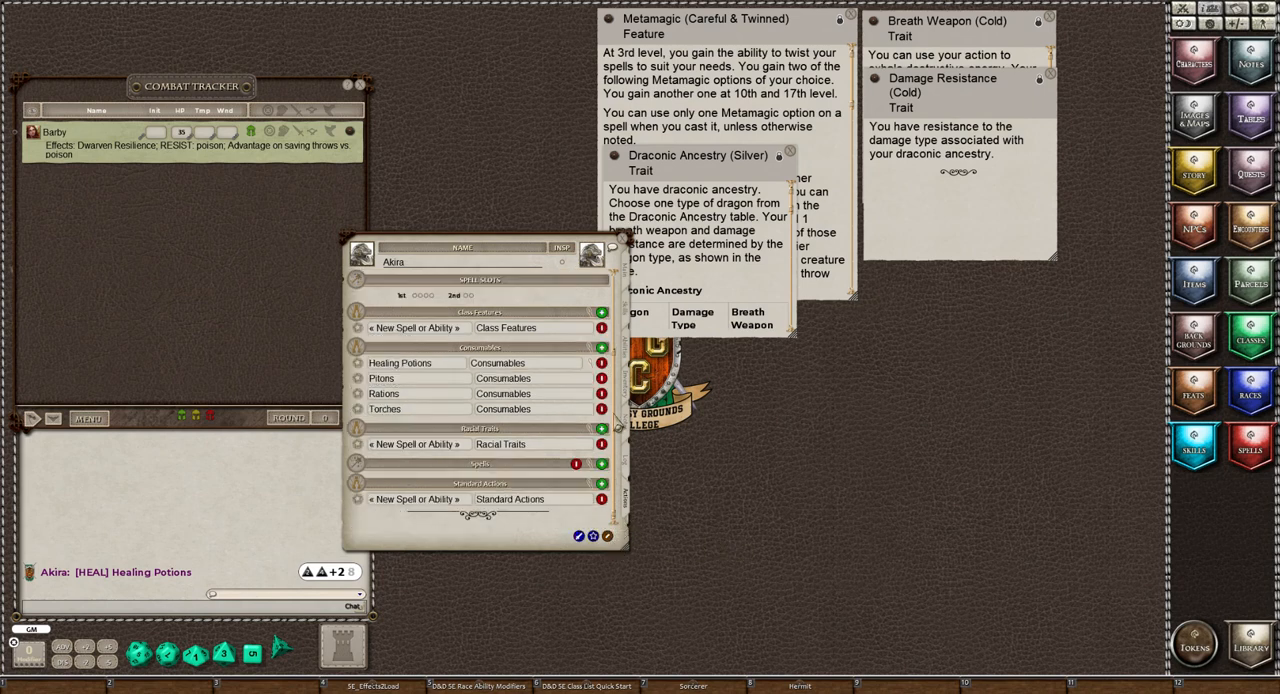
left_click(600, 350)
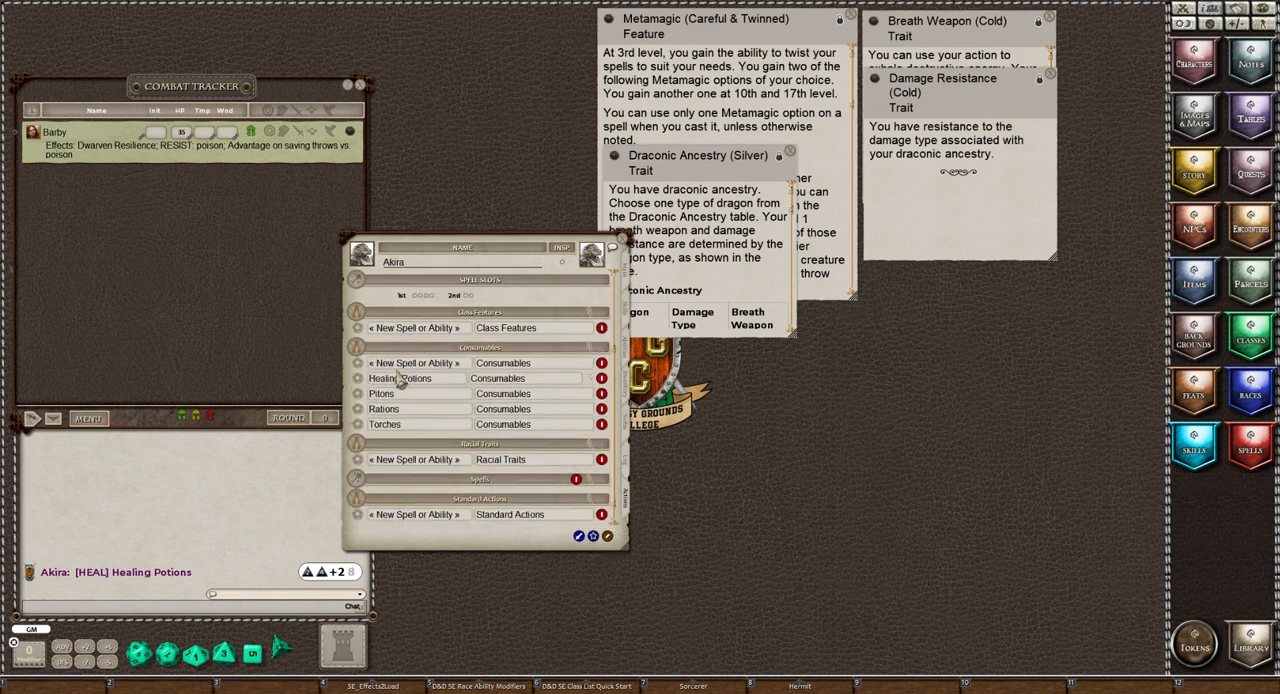
type("Waterskin")
left_click(607, 536)
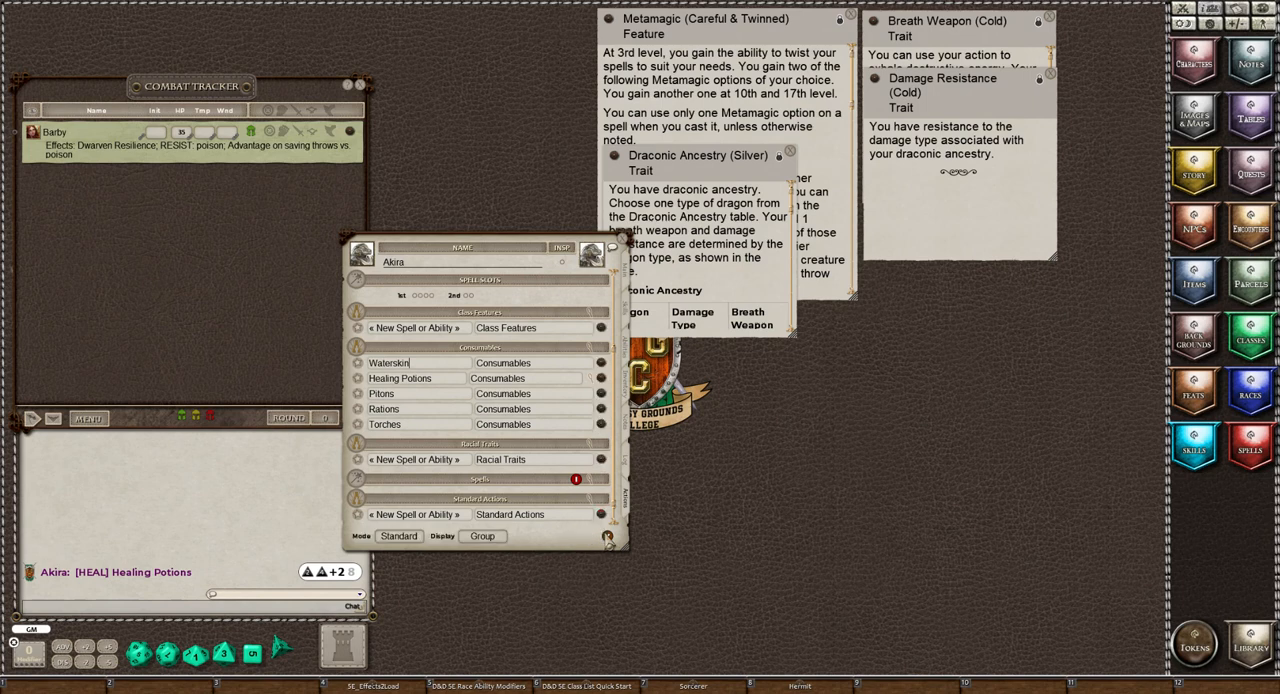
In Preparation mode, set the usage period of Waterskin, Healing Potions, Pitons, Rations and Torches to Once
left_click(399, 537)
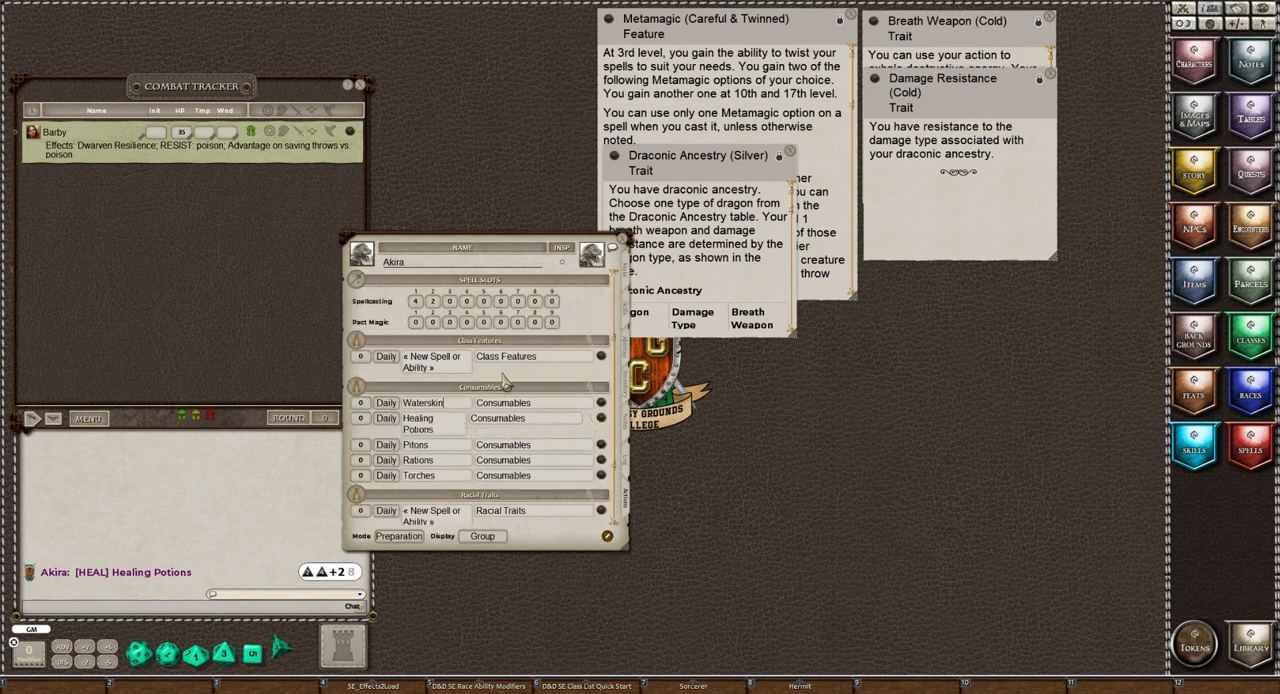
scroll(505, 381, "down", 2)
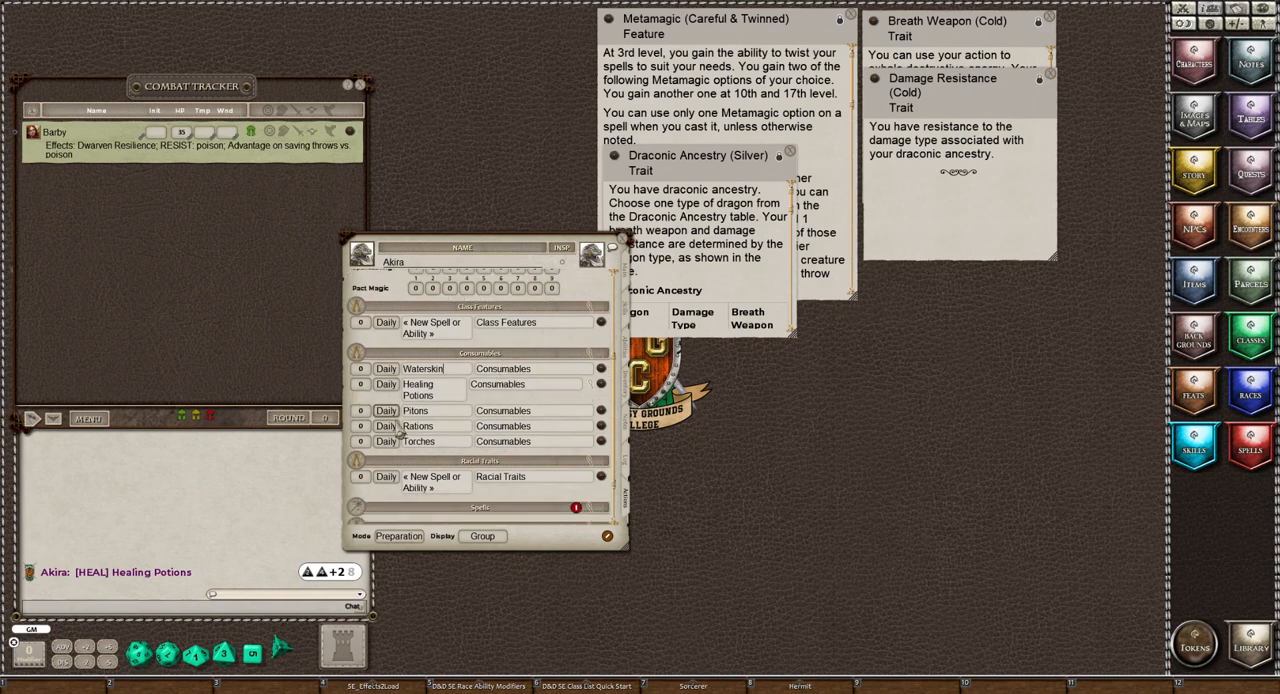
left_click(390, 369)
left_click(386, 385)
left_click(387, 388)
left_click(387, 414)
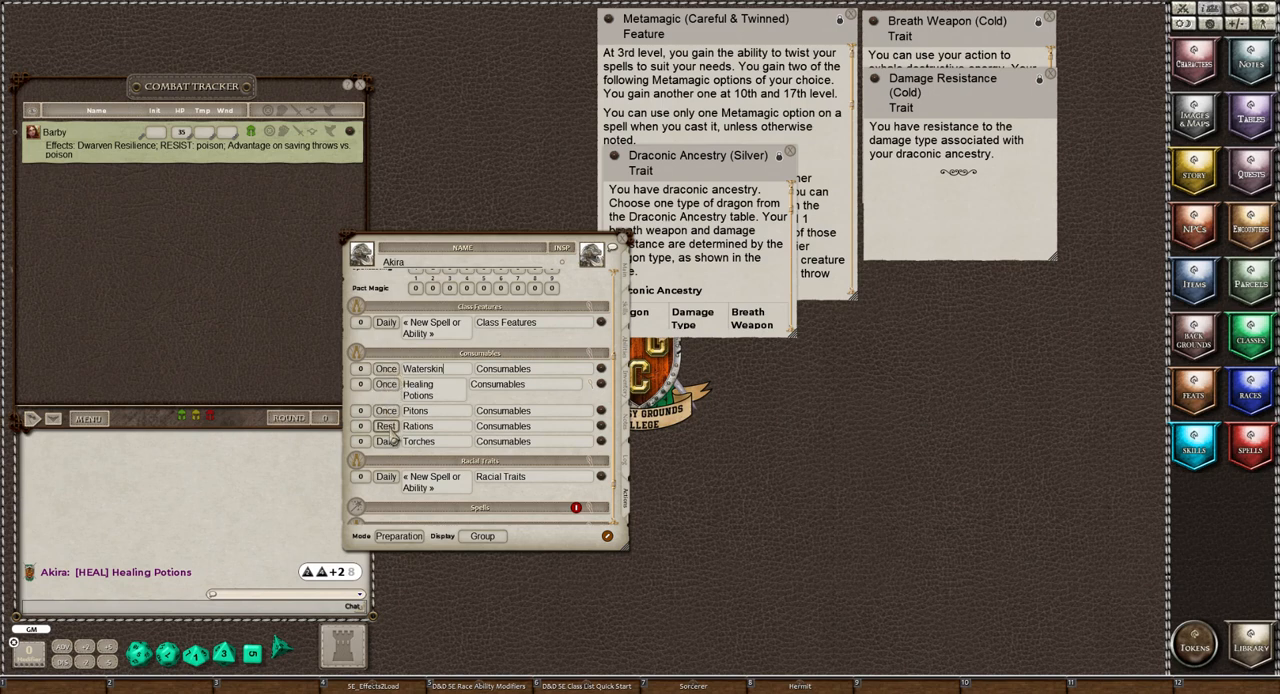
left_click(387, 426)
left_click(387, 443)
Set the use counts to 1 for Waterskin, 2 for Healing Potions, and 10 each for Pitons, Rations and Torches
left_click(359, 371)
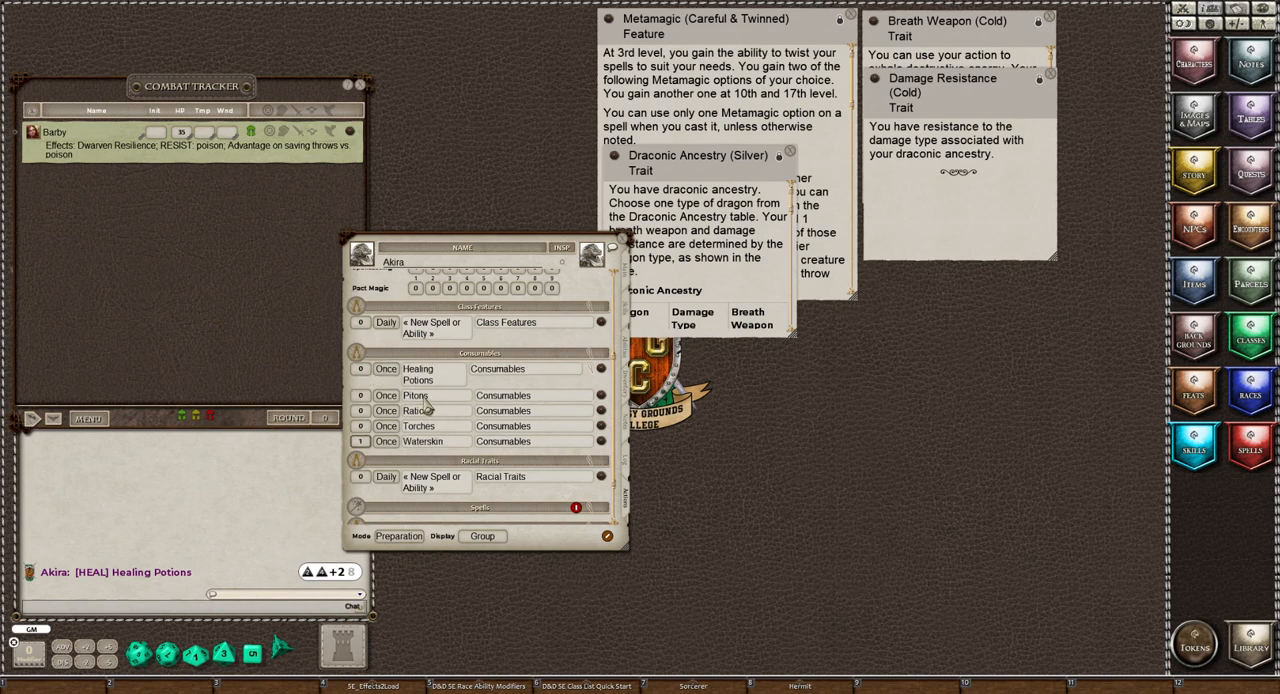
left_click(358, 396)
left_click(362, 369)
type("1")
Switch the actions page to Combat mode, test one use of Pitons and review the weapons and power groups
left_click(398, 536)
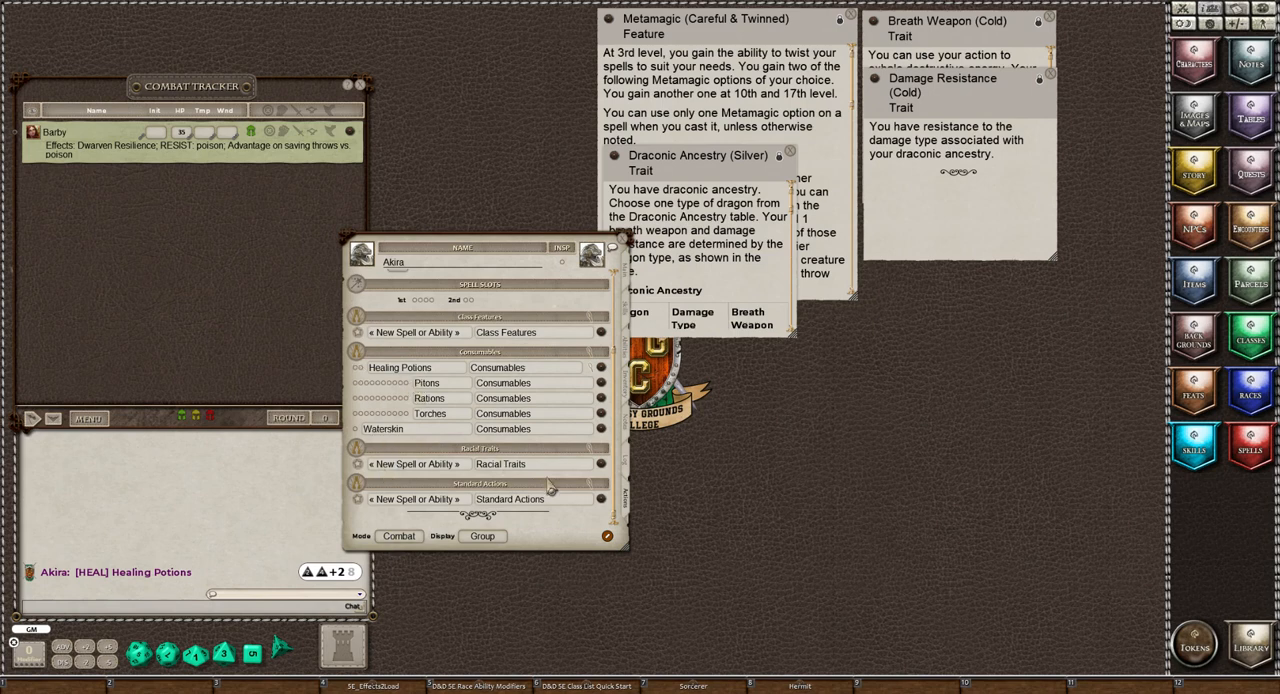
left_click(356, 383)
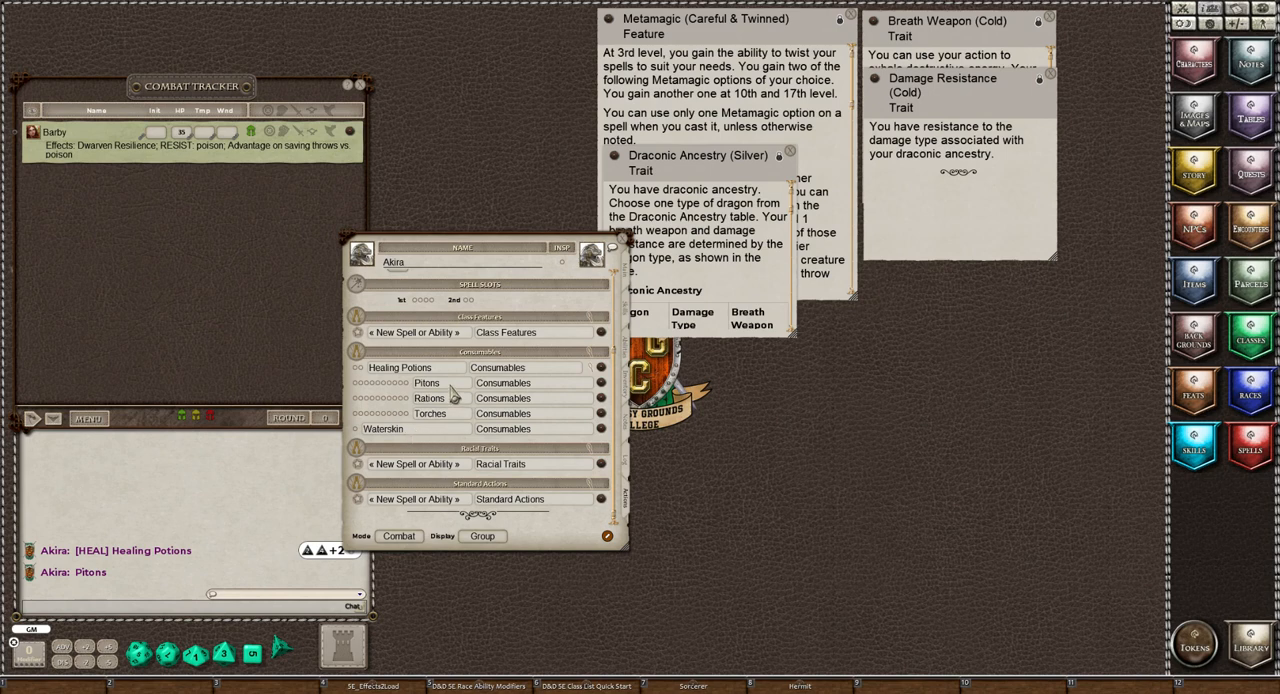
scroll(451, 397, "up", 2)
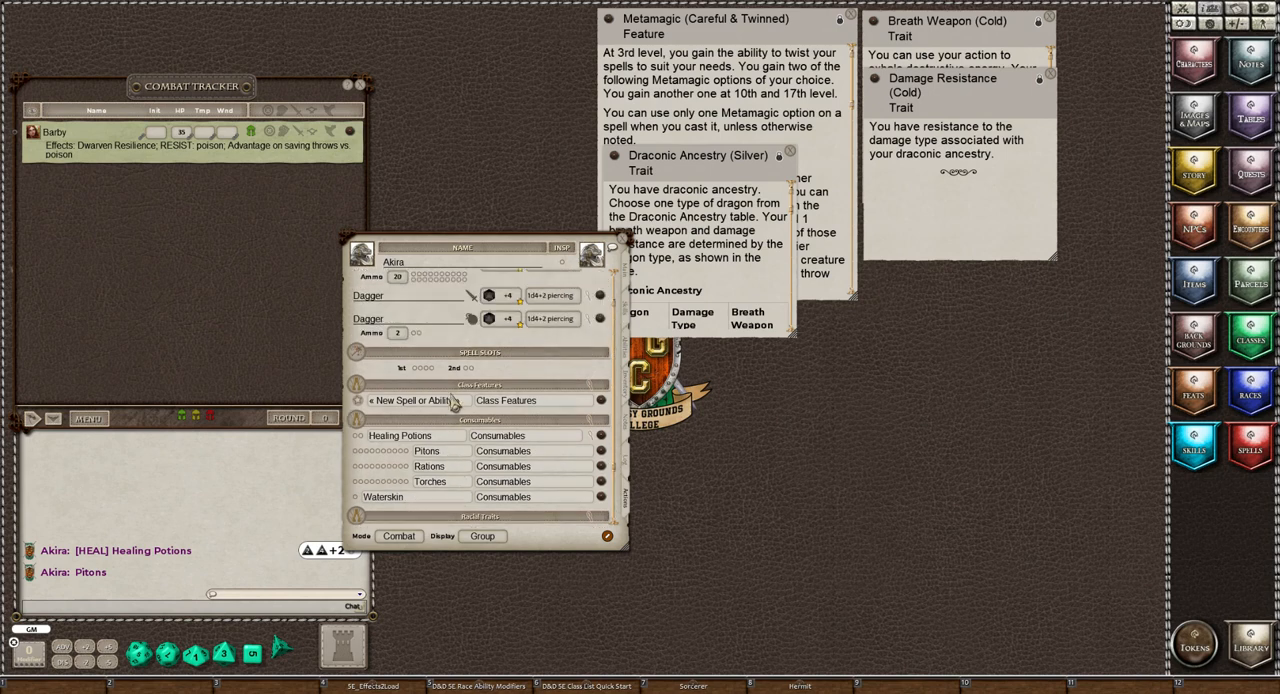
scroll(451, 400, "down", 2)
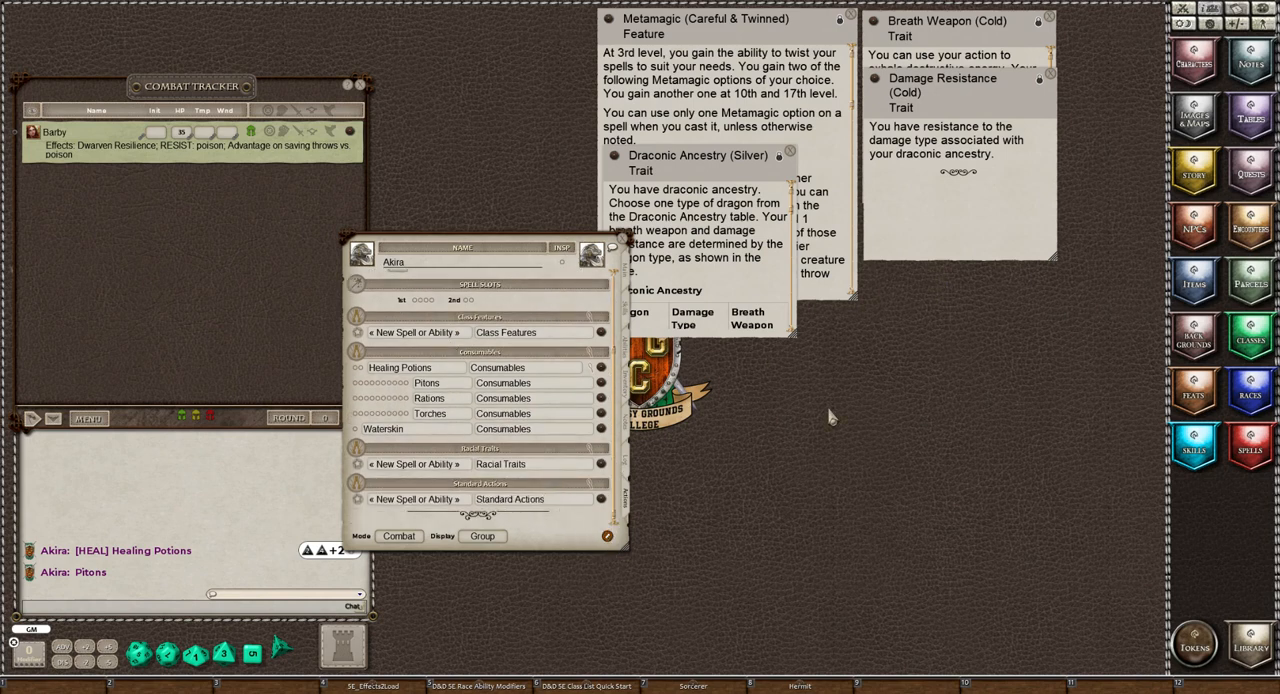
Check the 5E Effects Coding modules in the library, then close it and open the spell list
left_click(1250, 645)
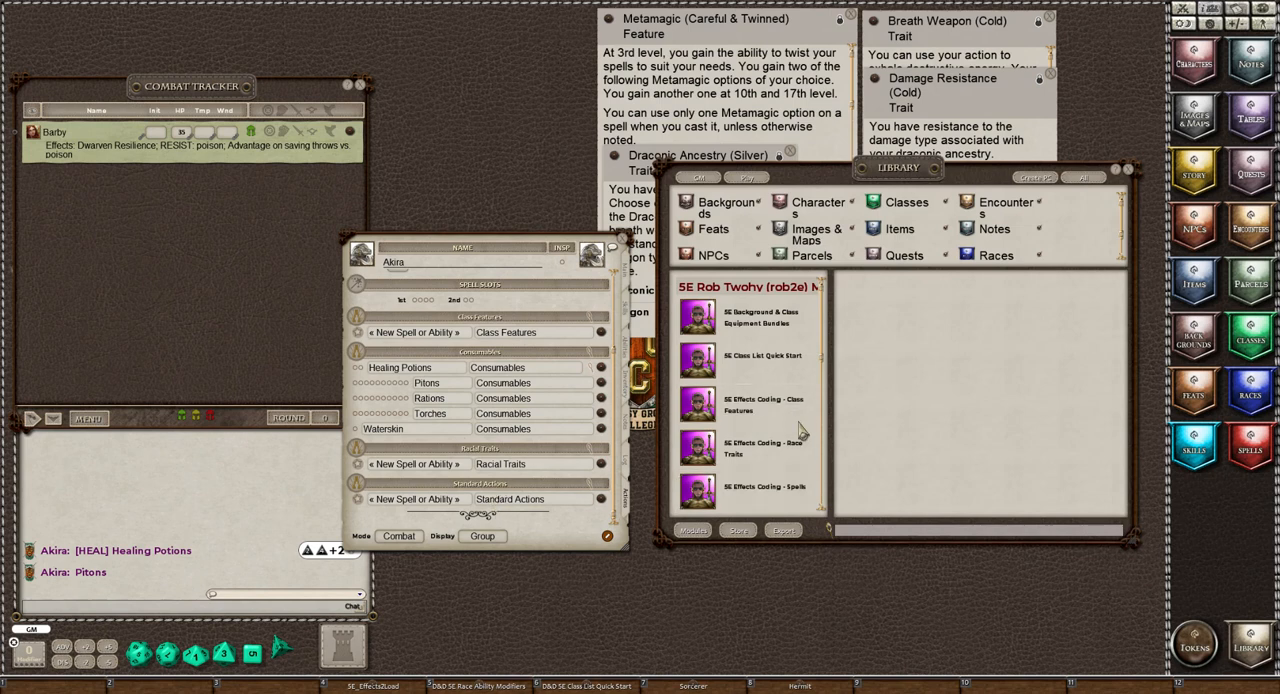
scroll(800, 430, "down", 1)
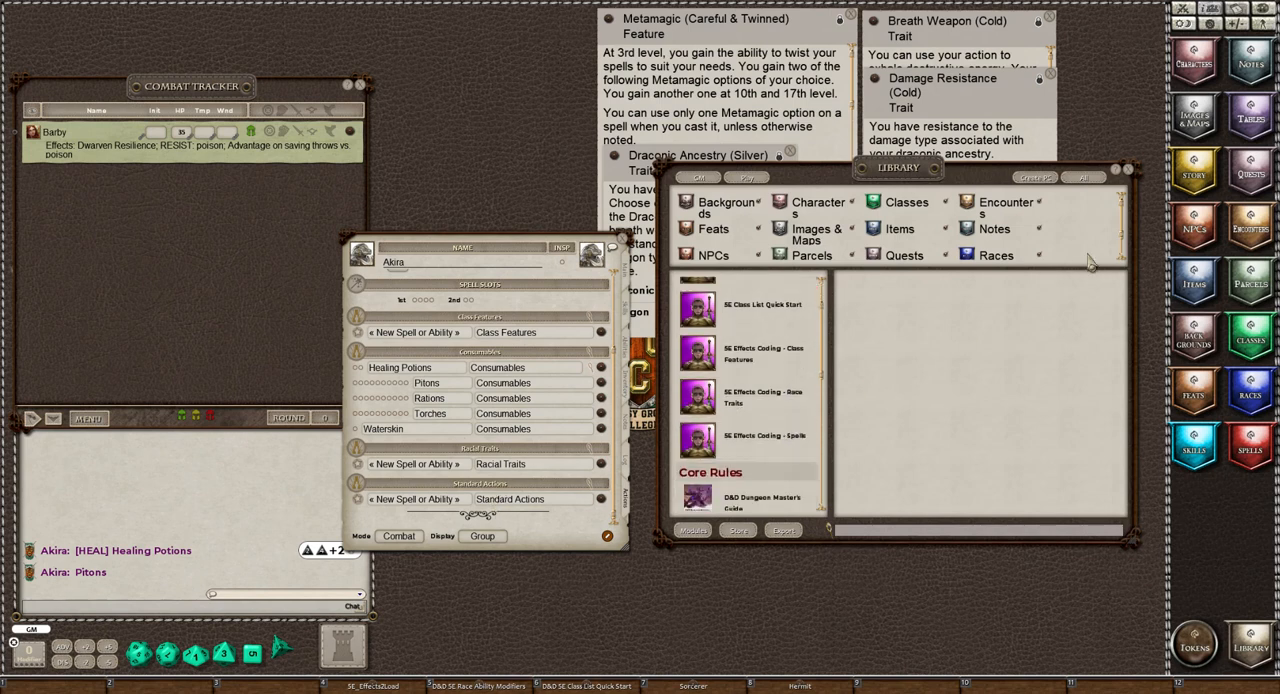
left_click(1128, 170)
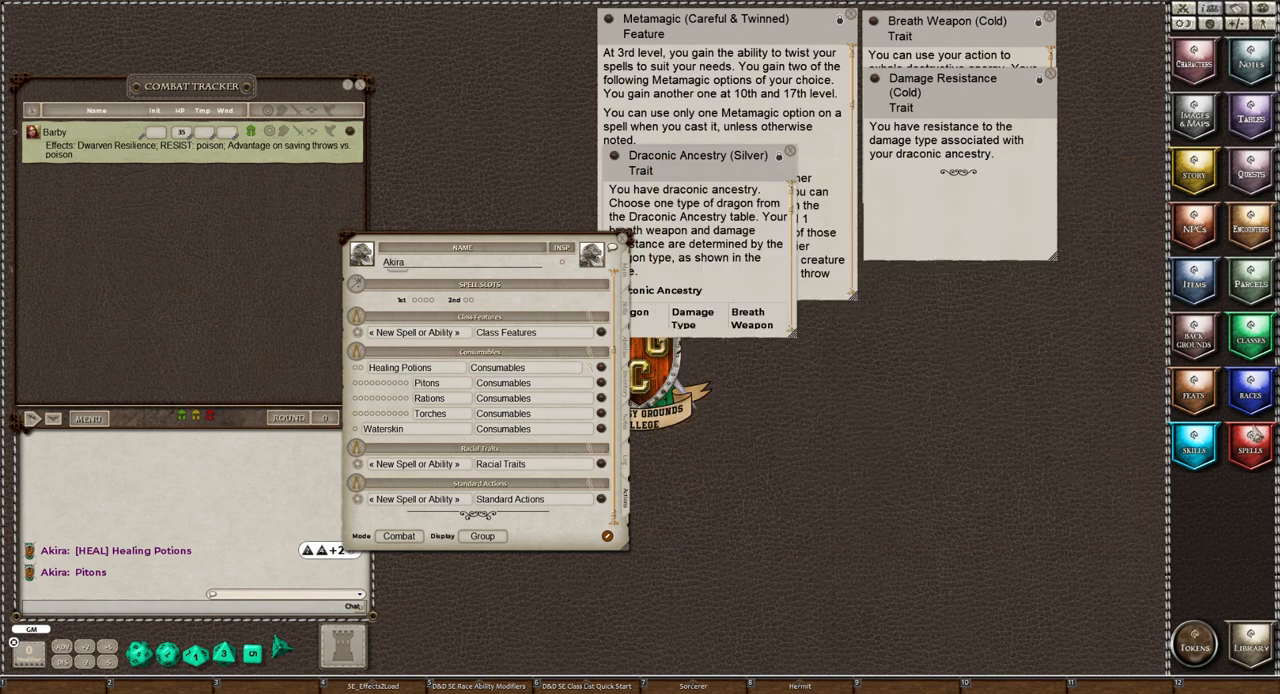
left_click(1253, 440)
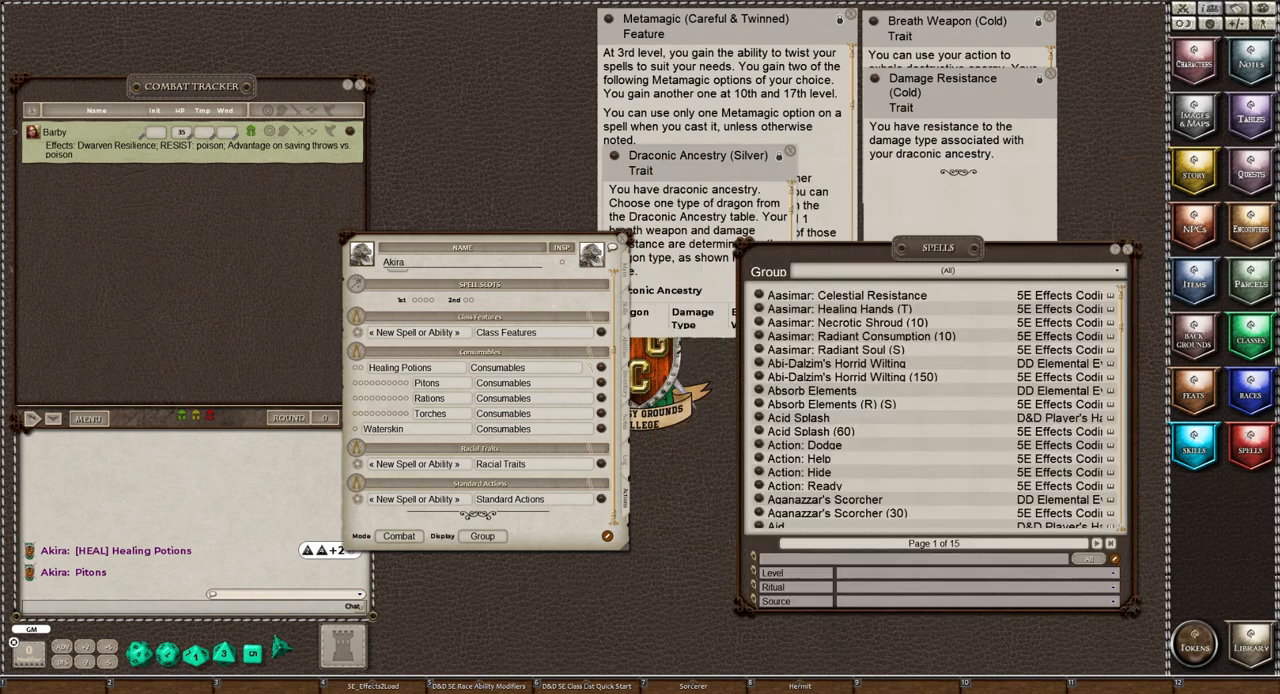
left_click(845, 274)
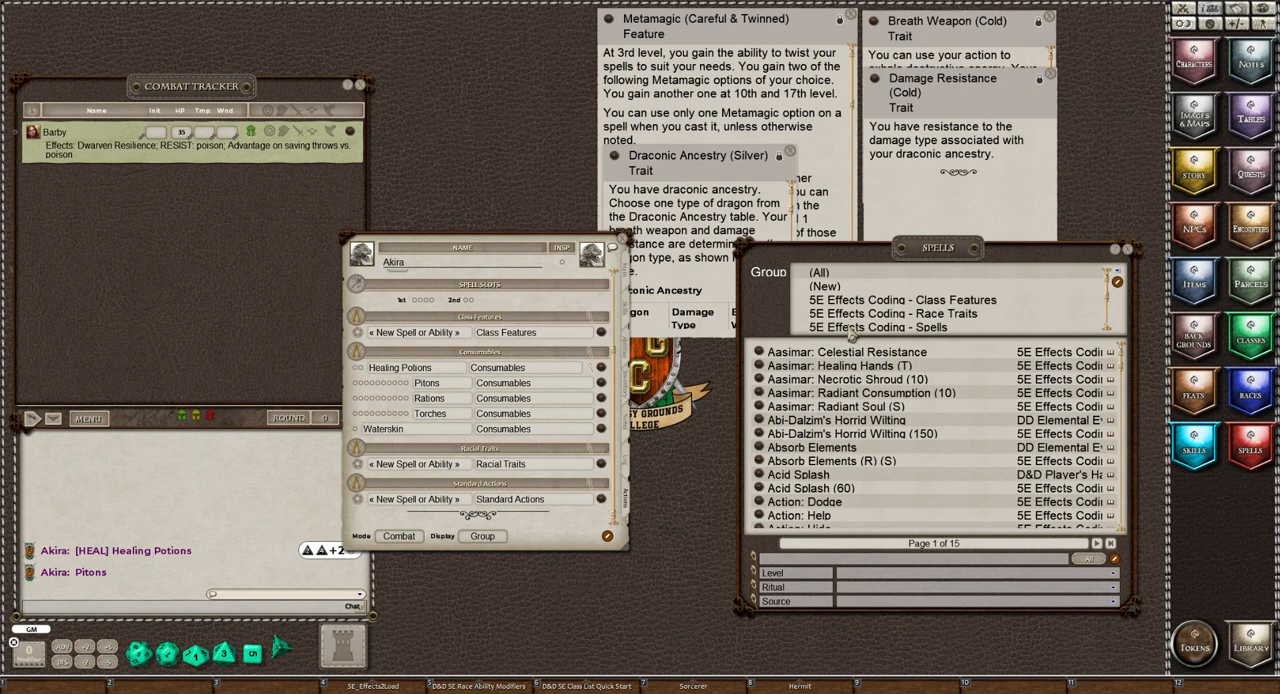
left_click(850, 331)
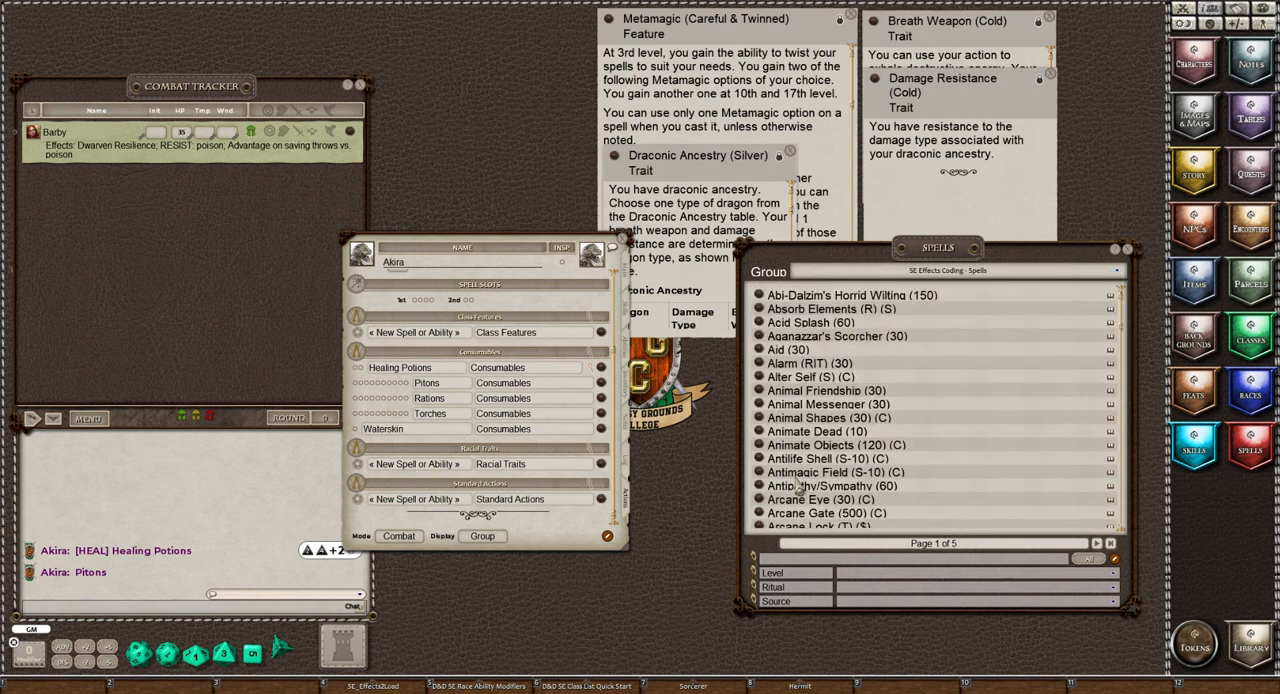
left_click(791, 560)
type("Ac")
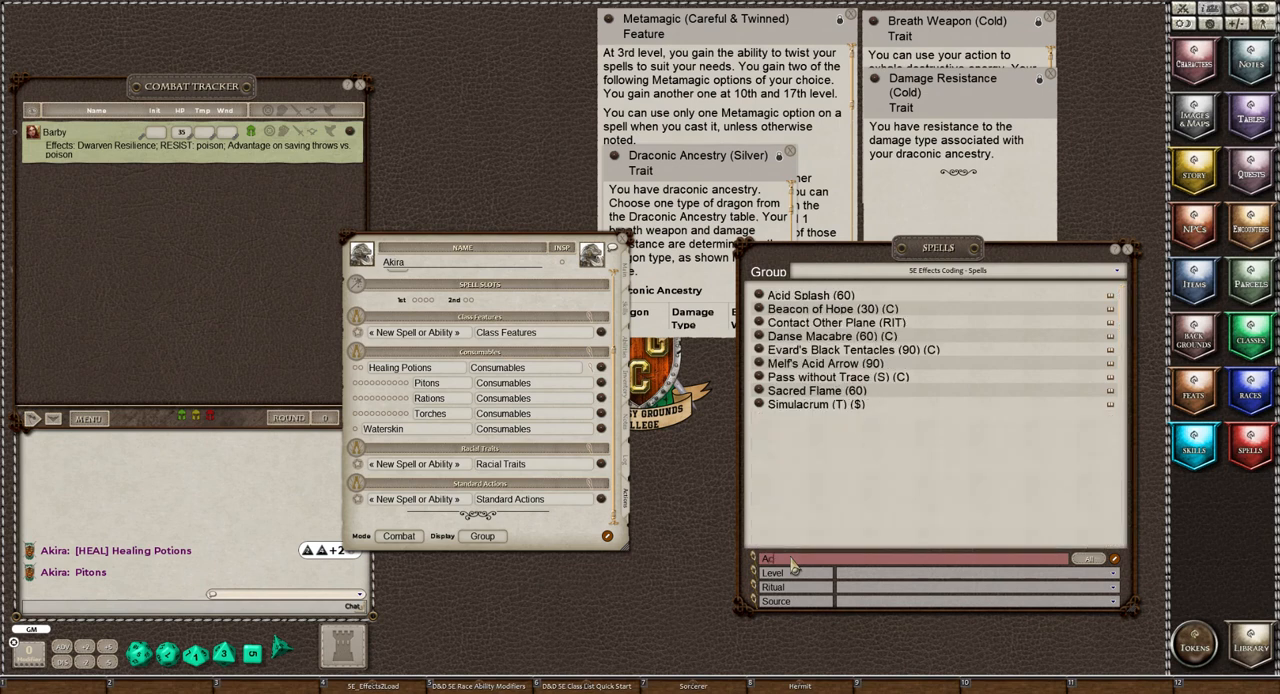
type("tion")
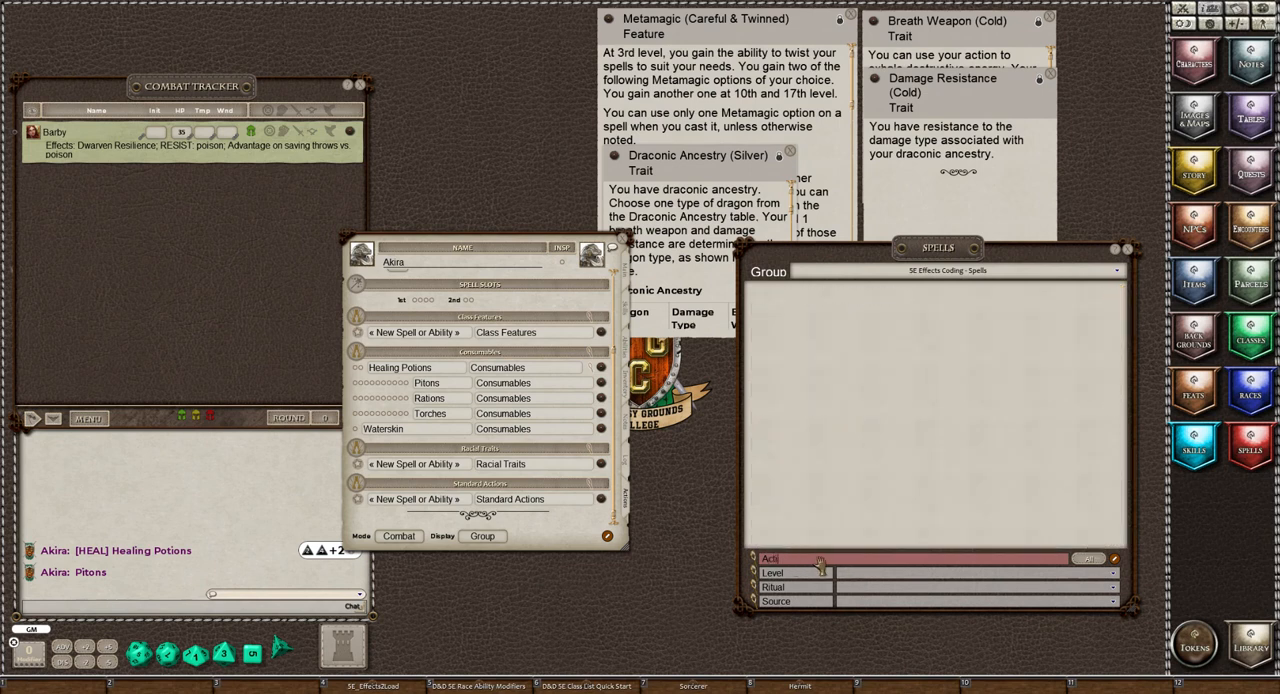
key("BackSpace")
key("BackSpace")
key("BackSpace")
key("BackSpace")
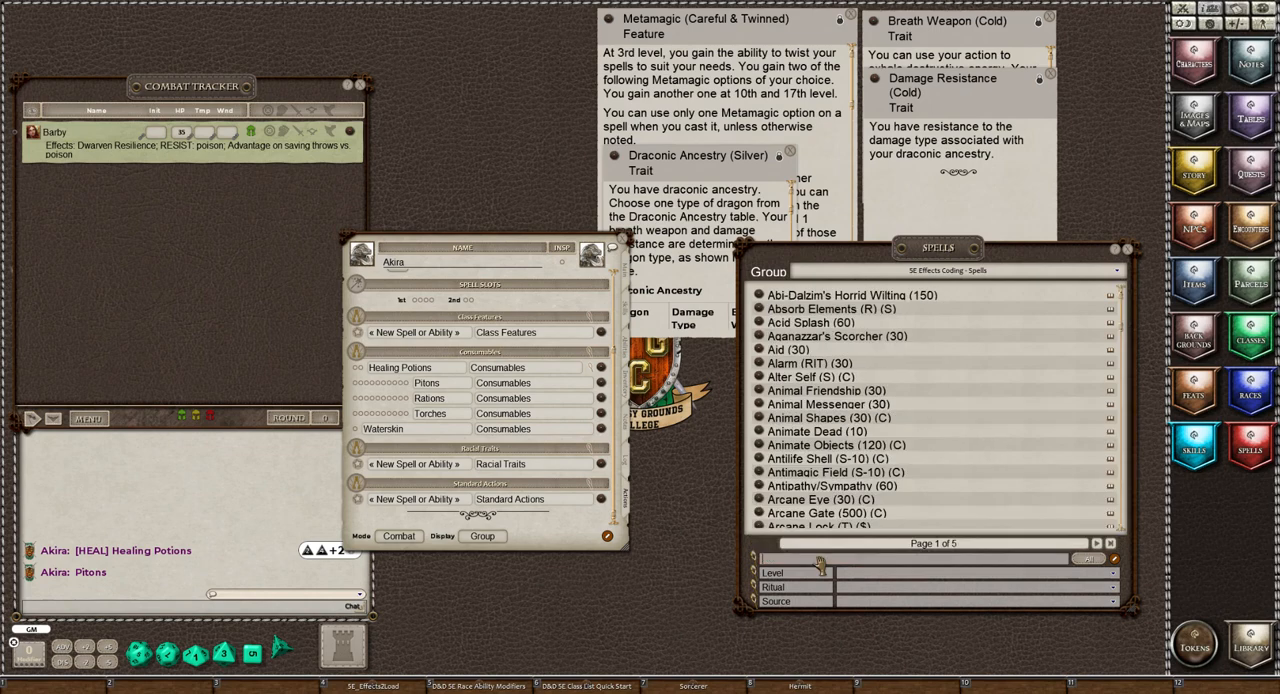
Set the spell list group to (All) and search for "Action"
left_click(976, 279)
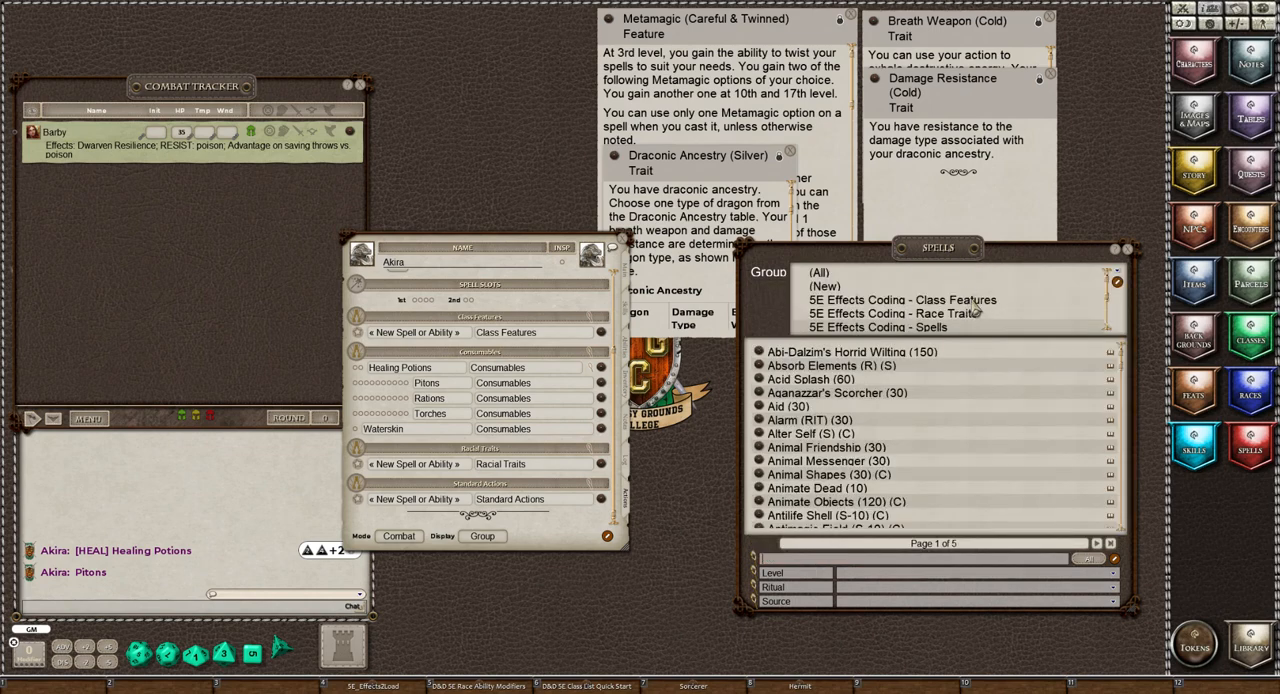
scroll(972, 301, "down", 1)
scroll(975, 306, "down", 1)
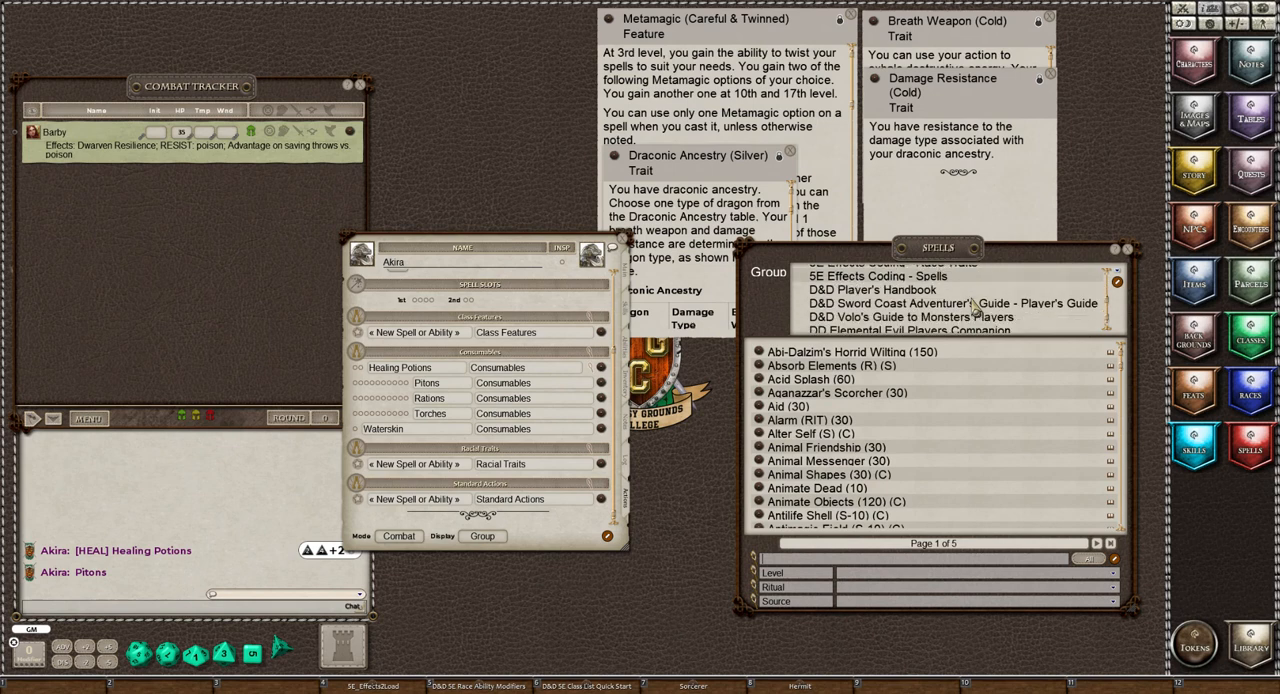
scroll(975, 306, "up", 2)
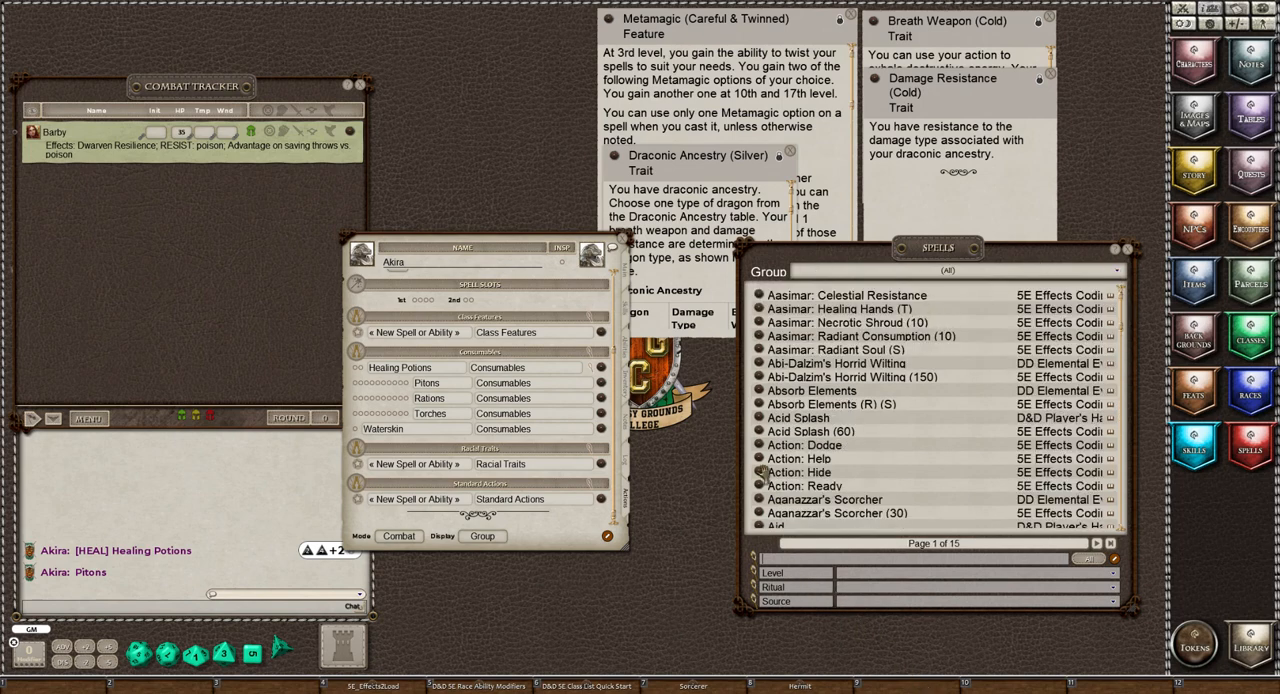
left_click(877, 558)
type("Action")
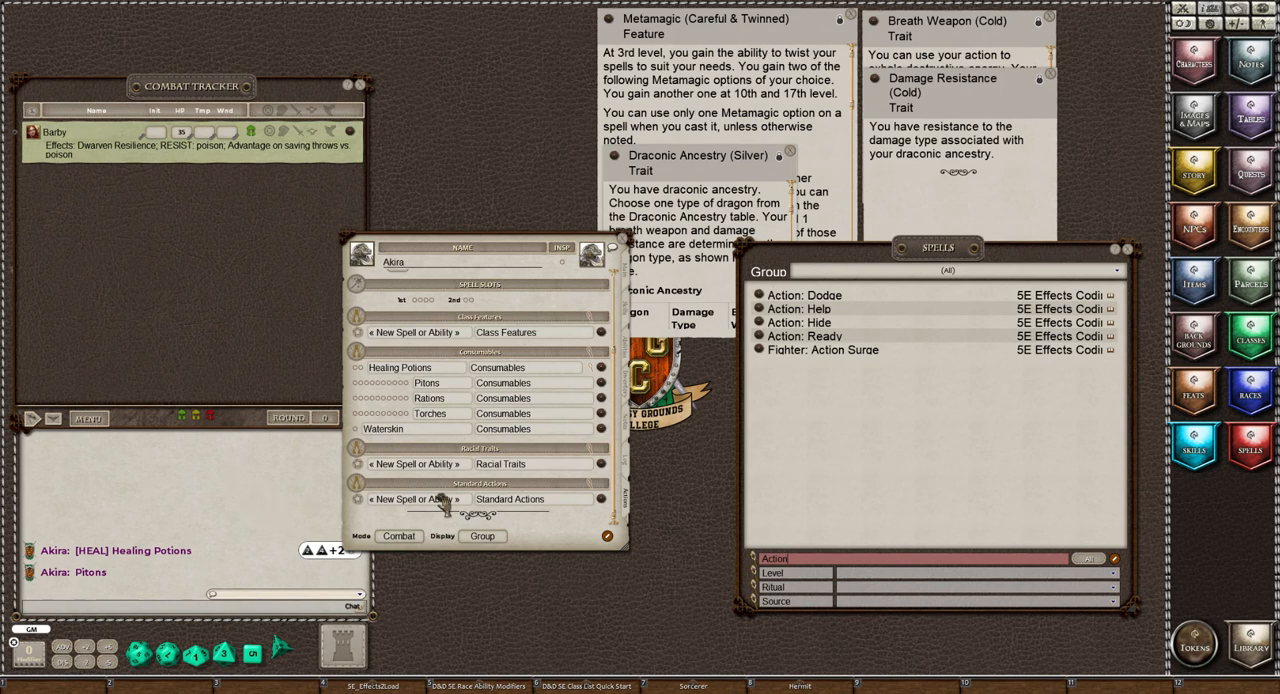
In Standard mode, add Action: Dodge, Action: Help, Action: Hide and Action: Ready to the Standard Actions group
left_click(400, 536)
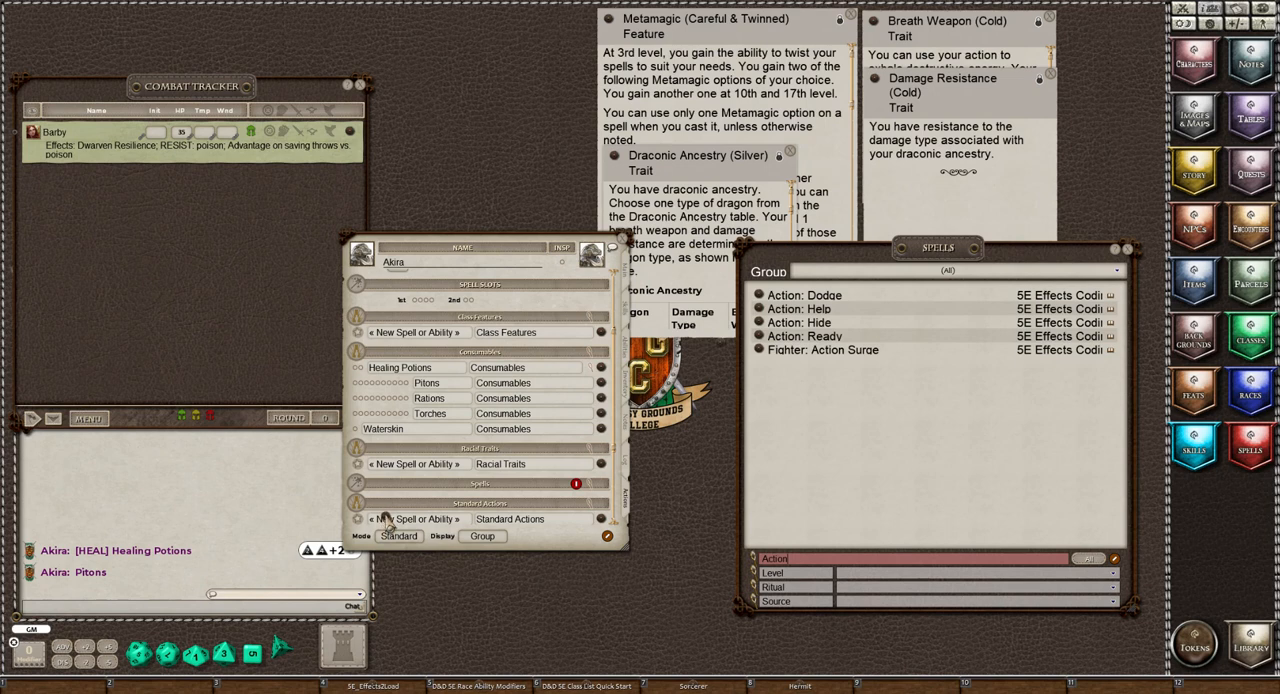
scroll(484, 463, "down", 2)
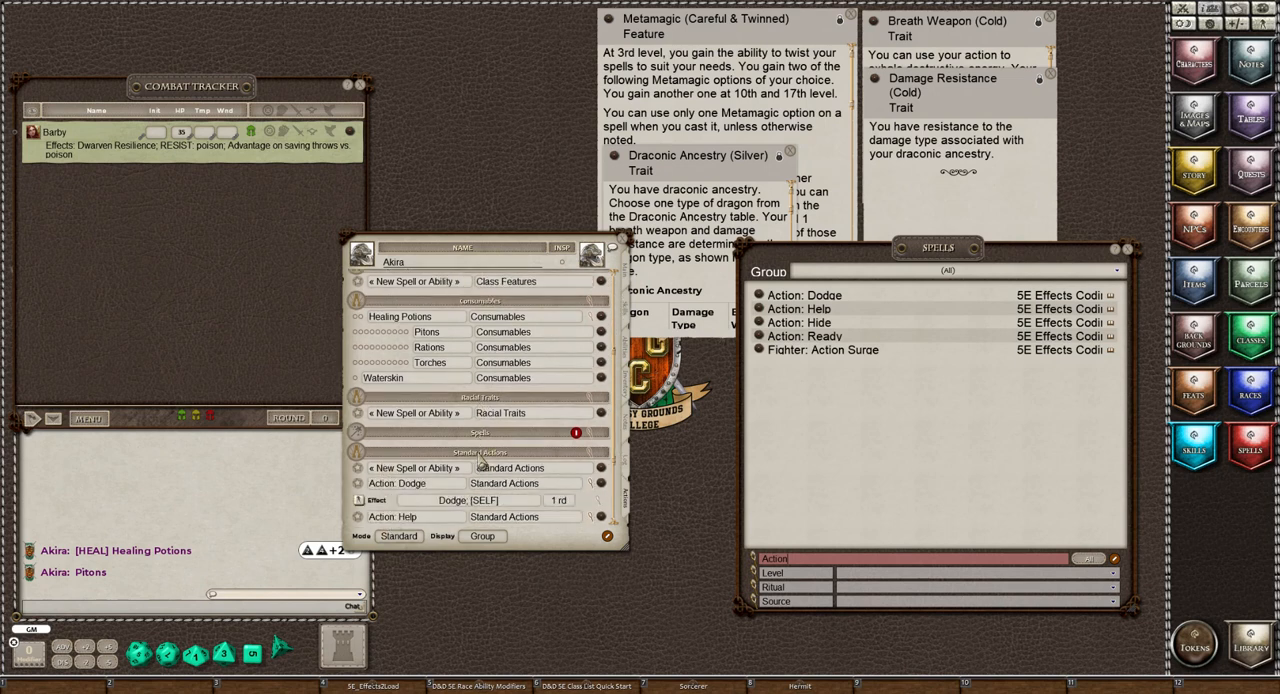
scroll(481, 460, "down", 2)
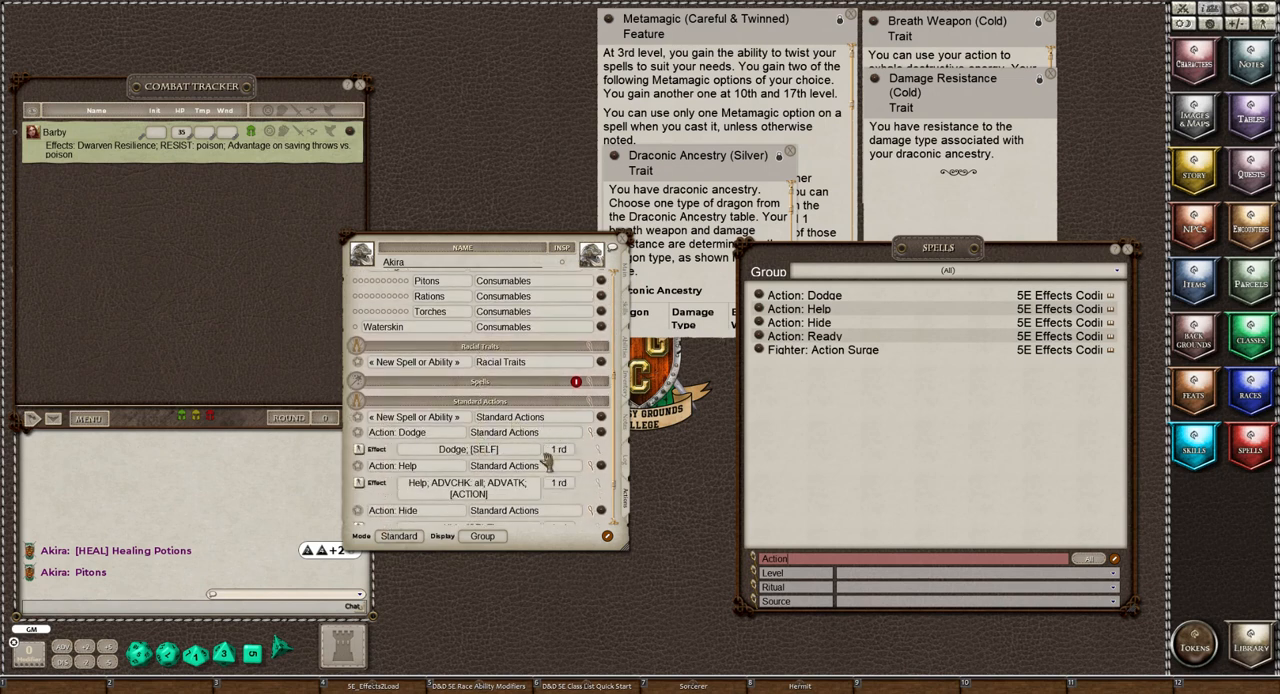
Delete the unnamed placeholder ability from the Standard Actions group
left_click(607, 536)
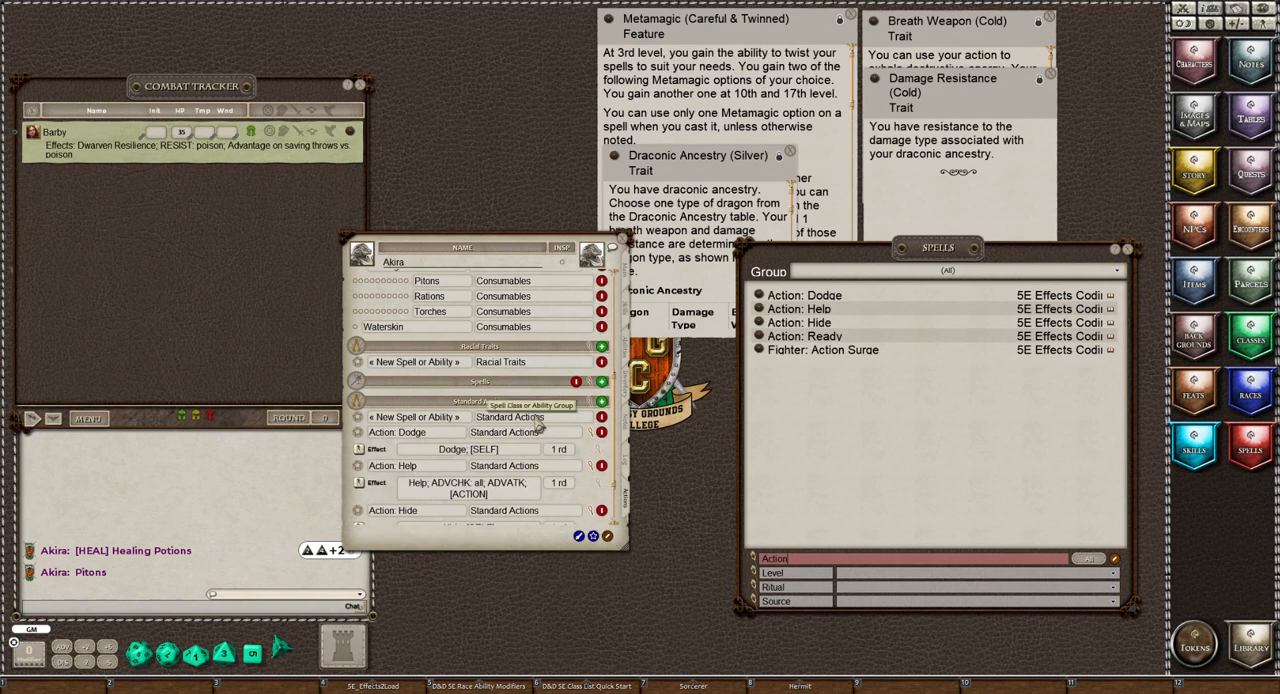
left_click(602, 430)
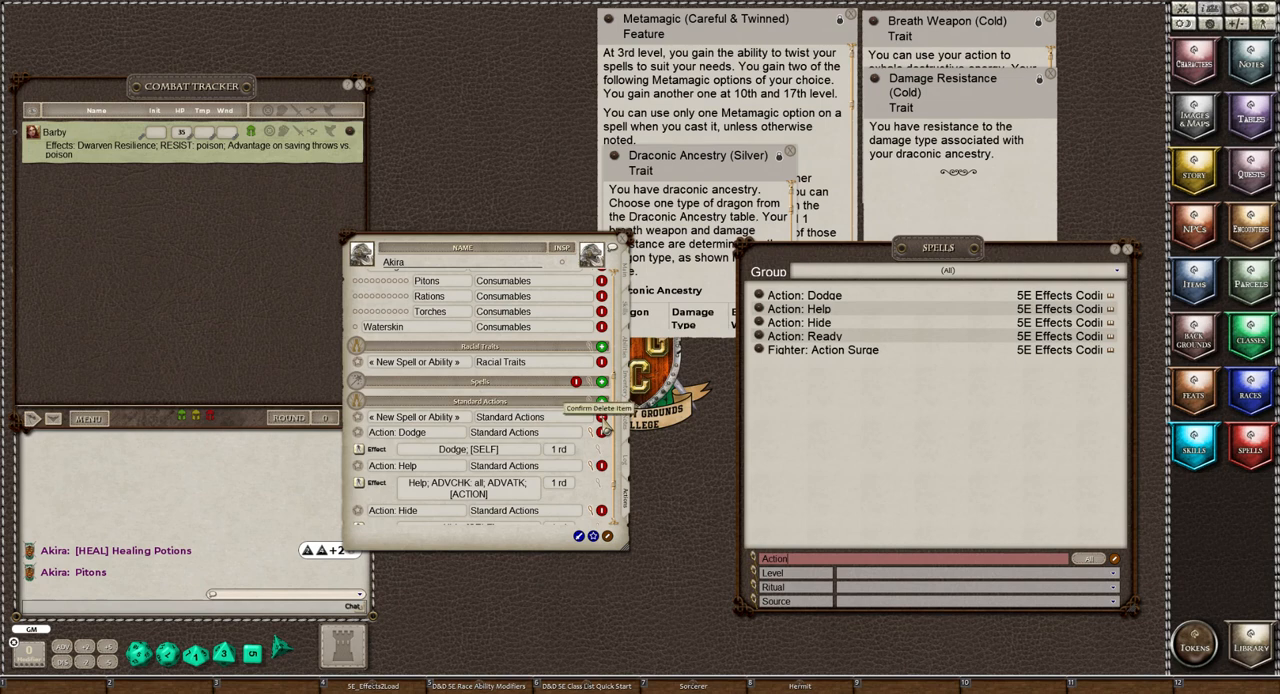
left_click(602, 430)
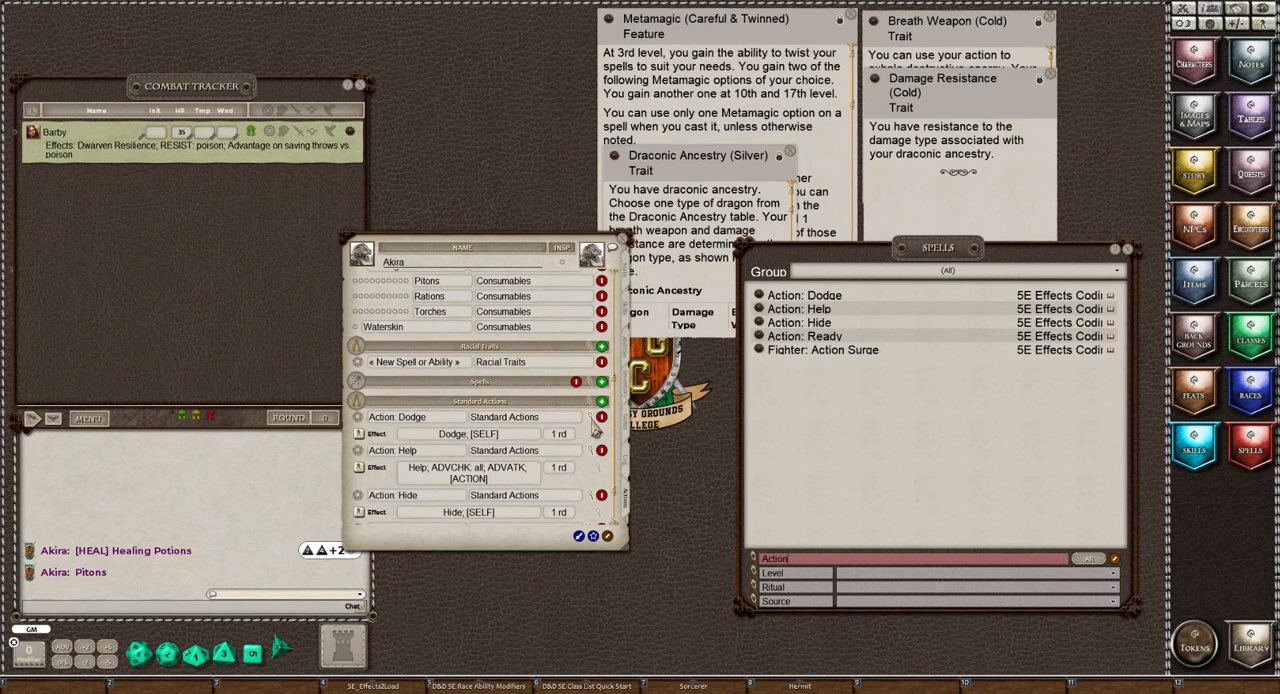
Collapse the effect details of the Dodge, Help, Hide and Ready actions in the Standard Actions group
left_click(596, 430)
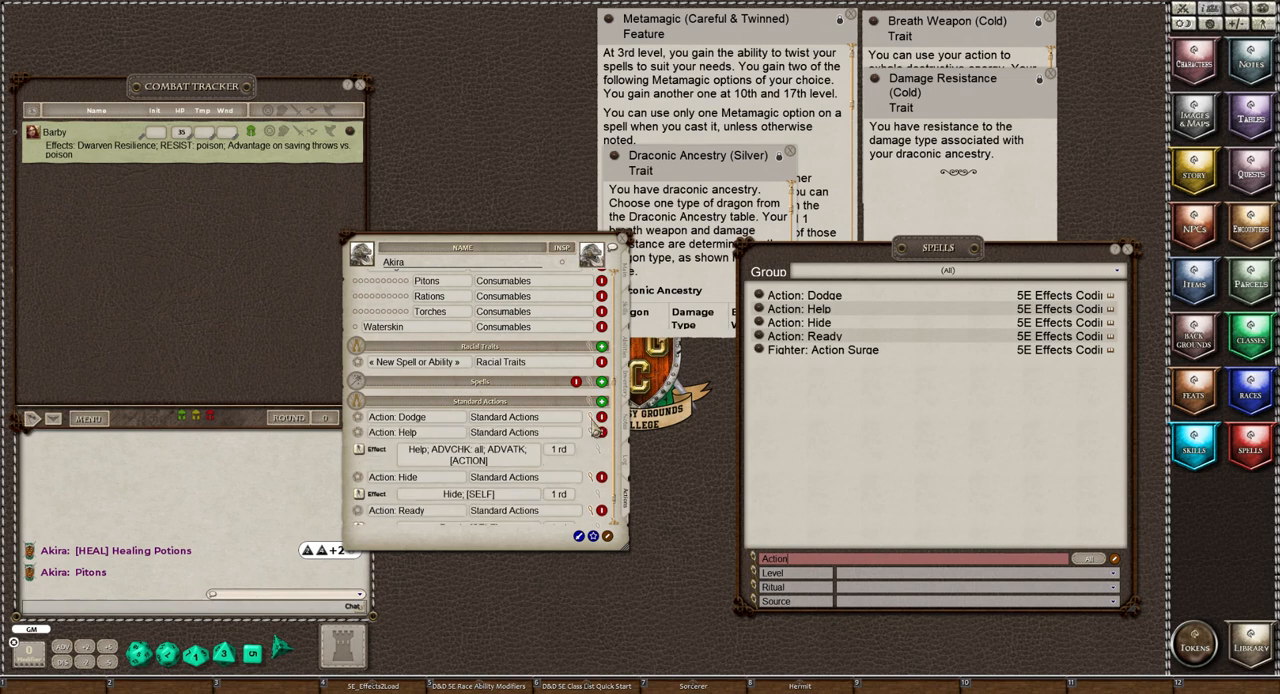
left_click(596, 446)
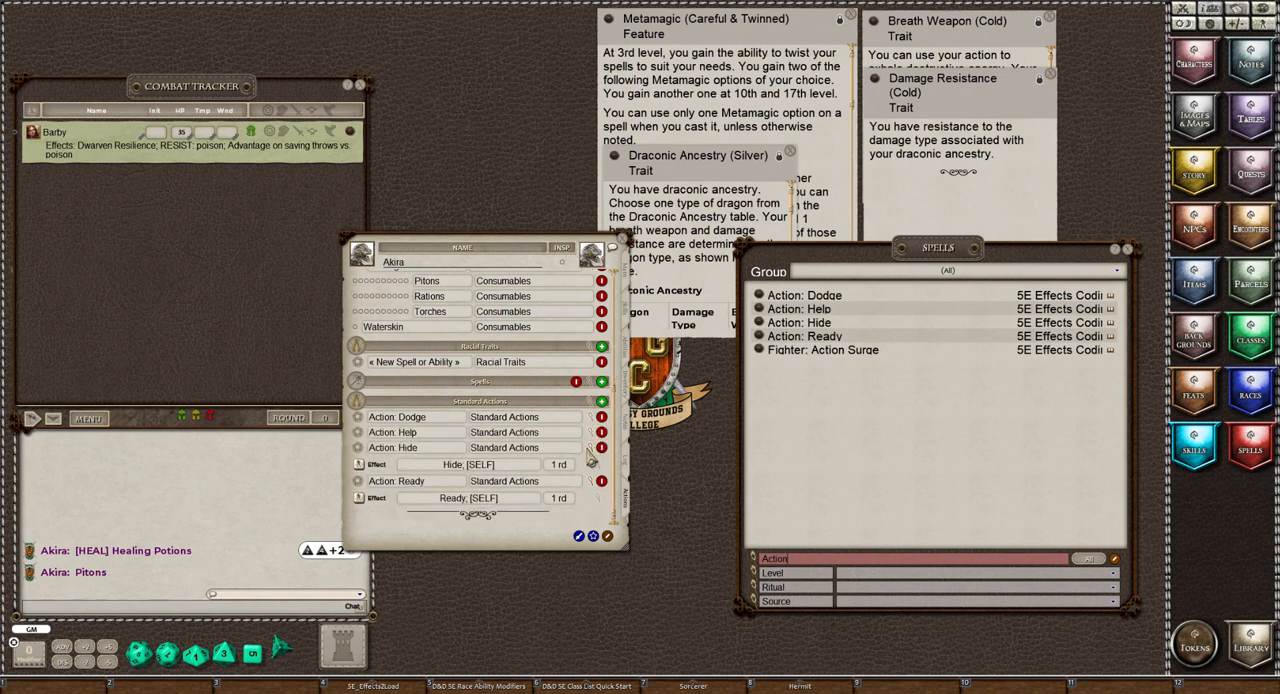
left_click(595, 462)
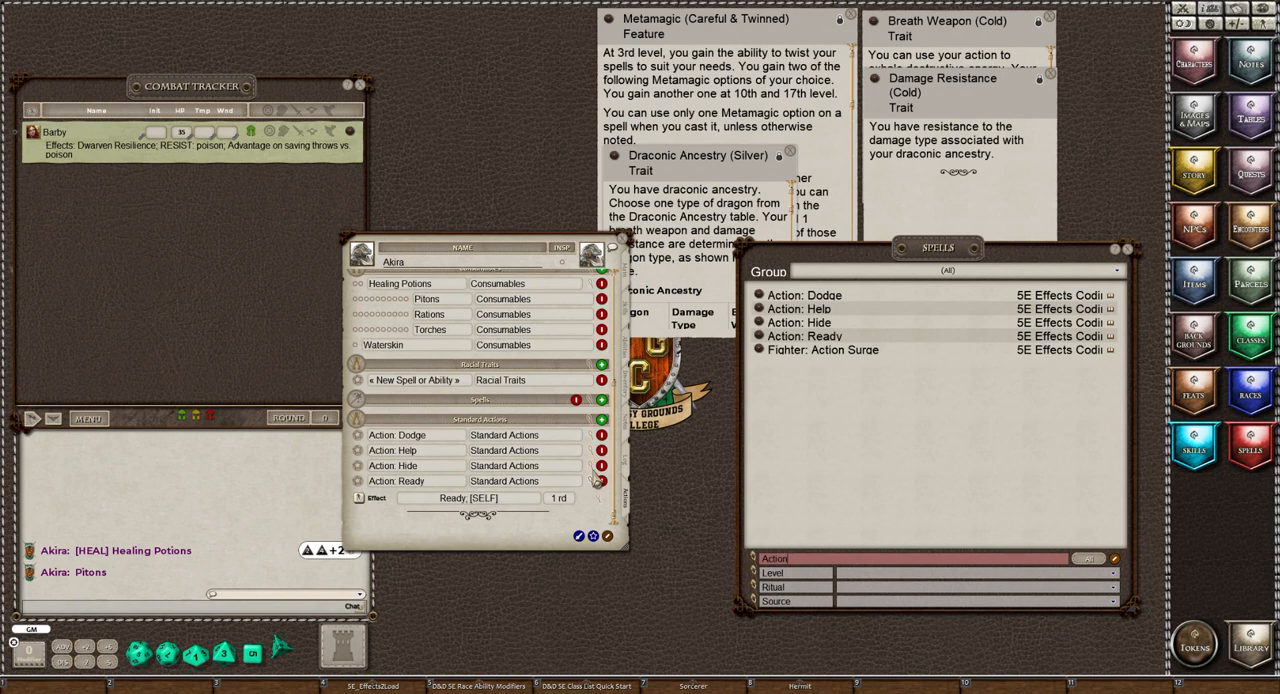
left_click(591, 469)
left_click(593, 484)
left_click(595, 498)
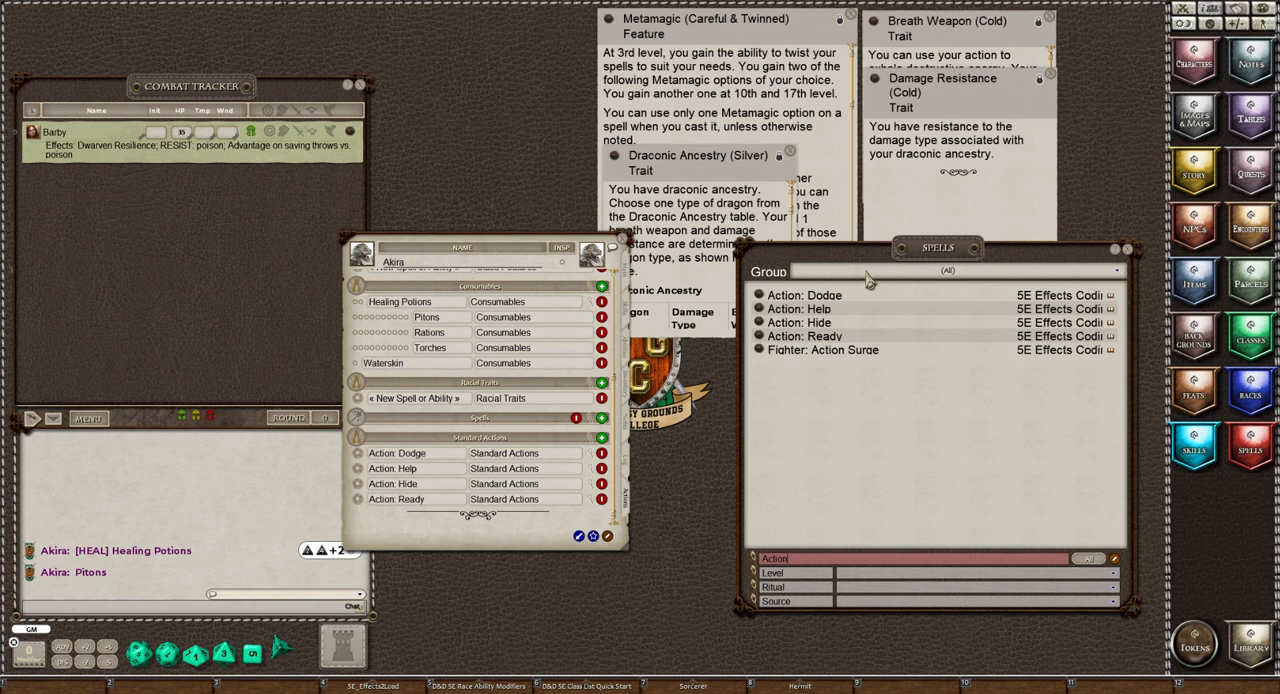
scroll(490, 440, "up", 3)
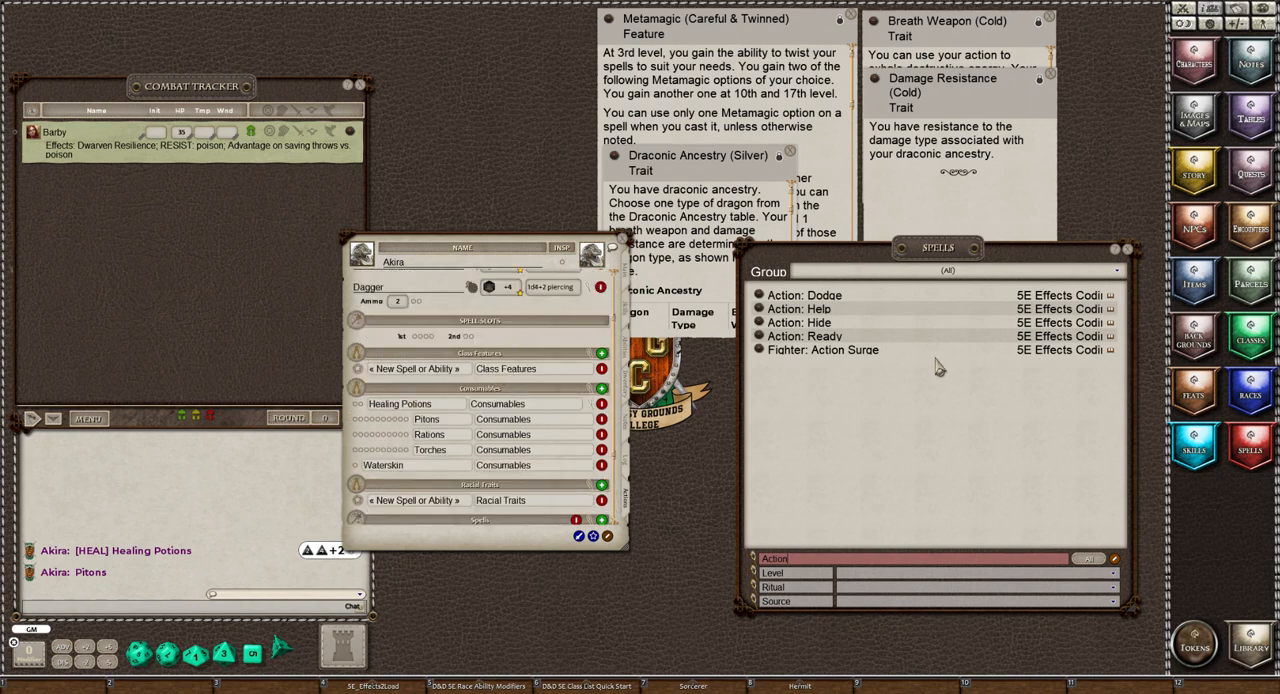
Set the spell list group to 5E Effects Coding - Class Features and clear the search text
left_click(924, 272)
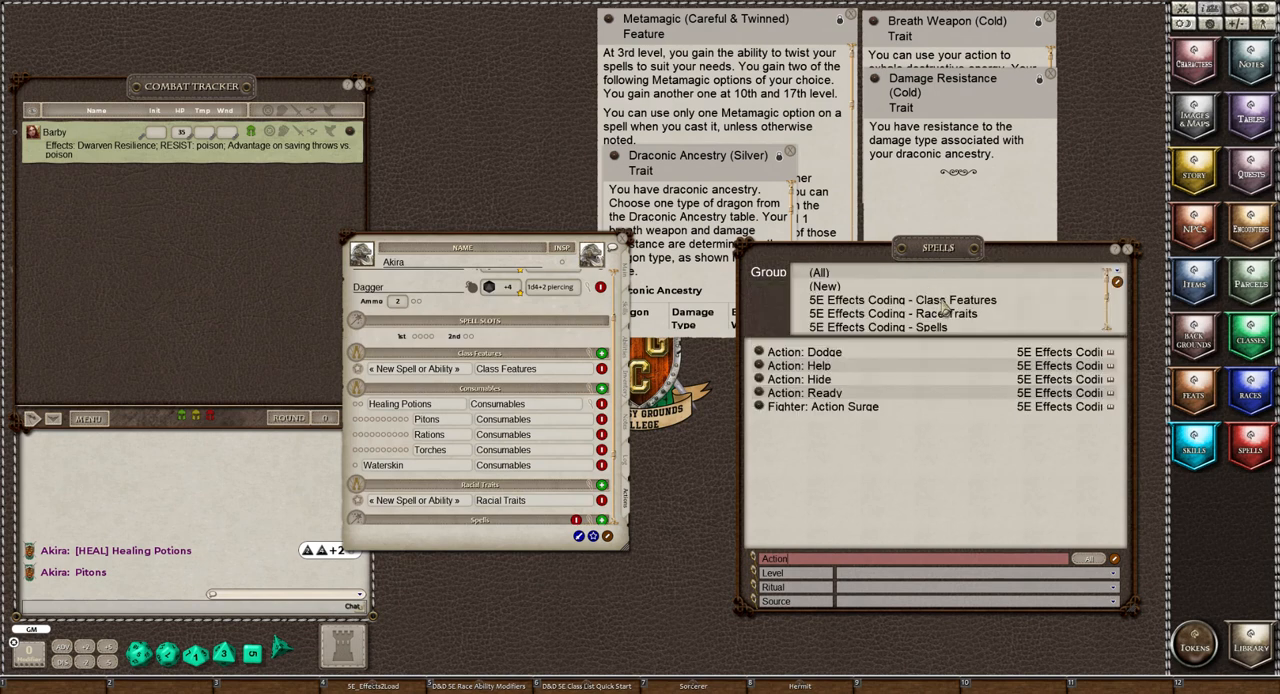
left_click(943, 302)
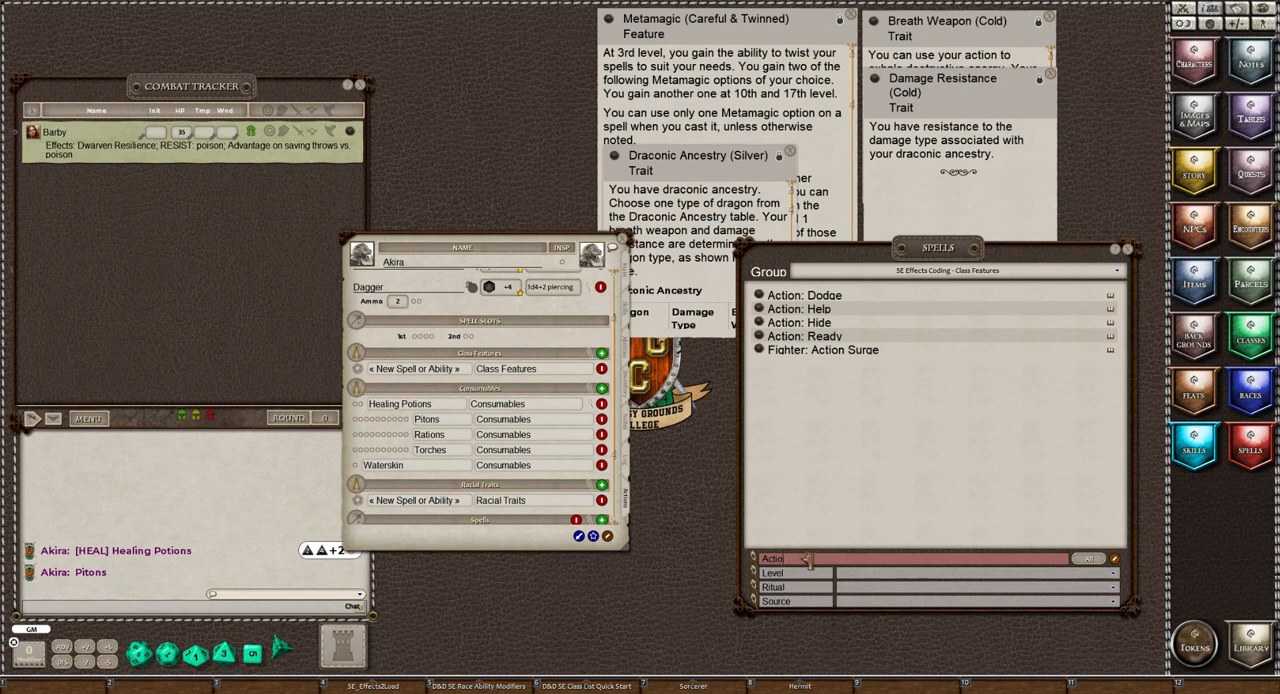
key("BackSpace")
key("BackSpace")
key("BackSpace")
key("BackSpace")
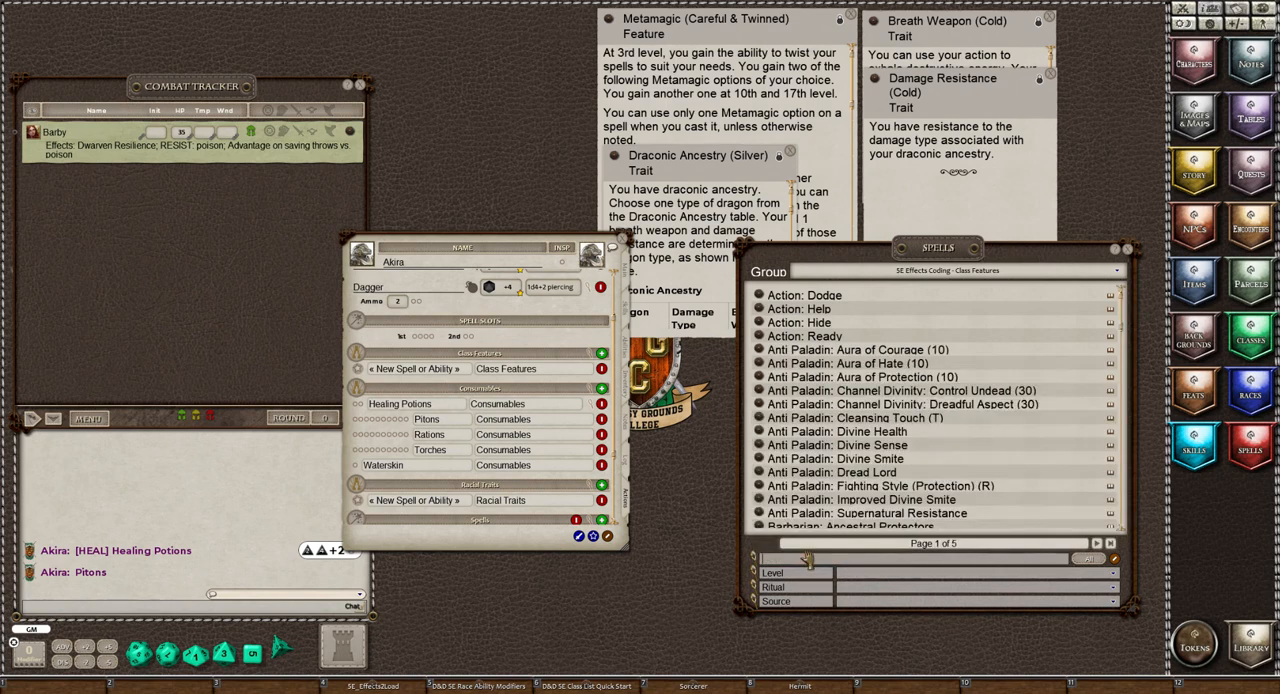
Filter the spell list by source Sorcerer and add Sorcerer: Sorcery Points to the Class Features group
left_click(862, 601)
scroll(950, 568, "down", 3)
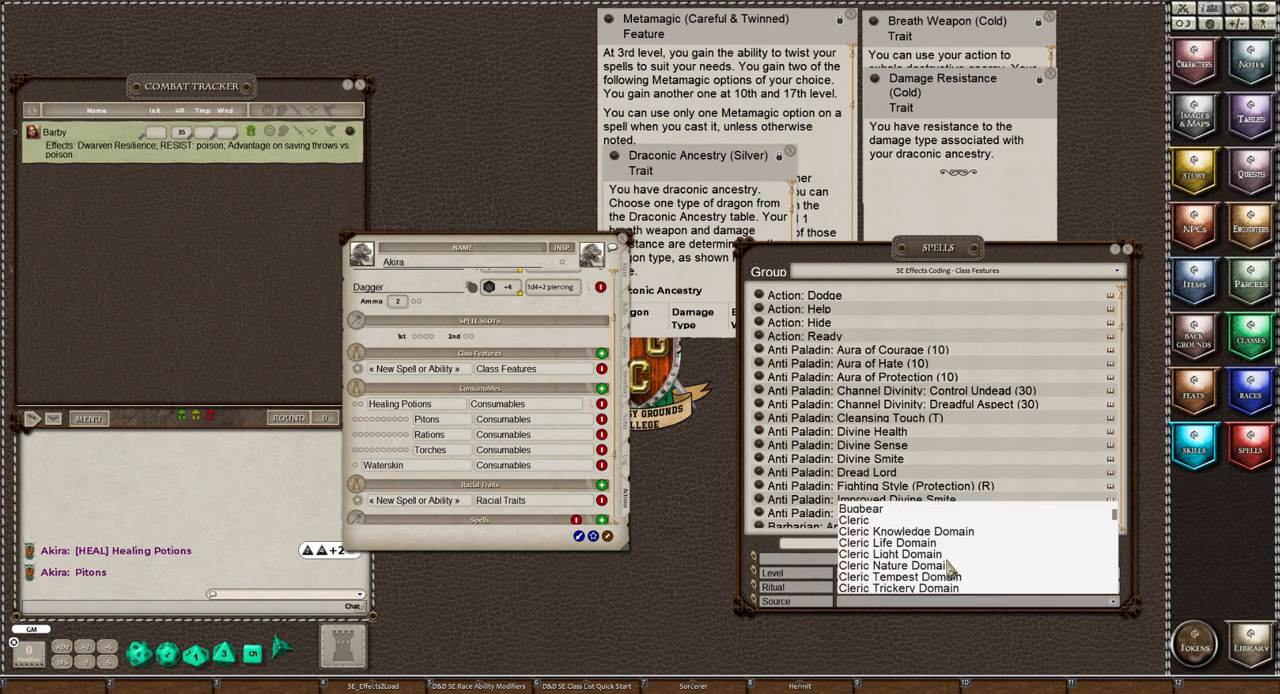
scroll(950, 568, "down", 5)
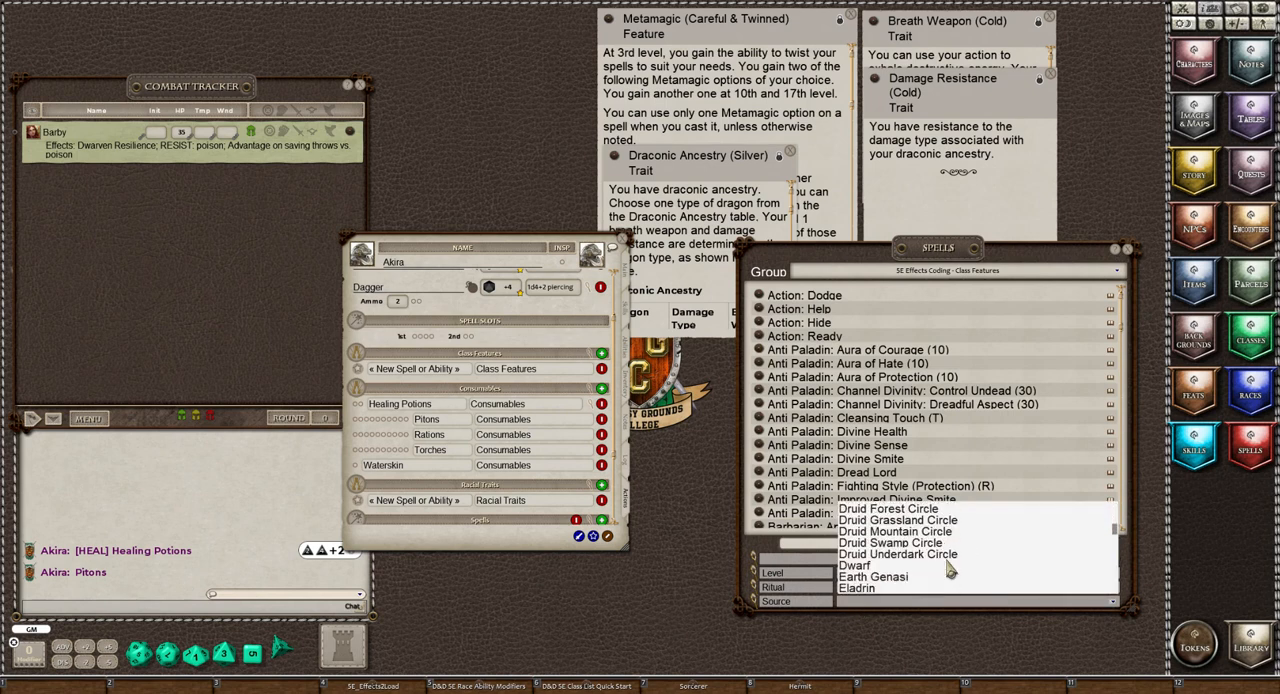
scroll(950, 568, "down", 5)
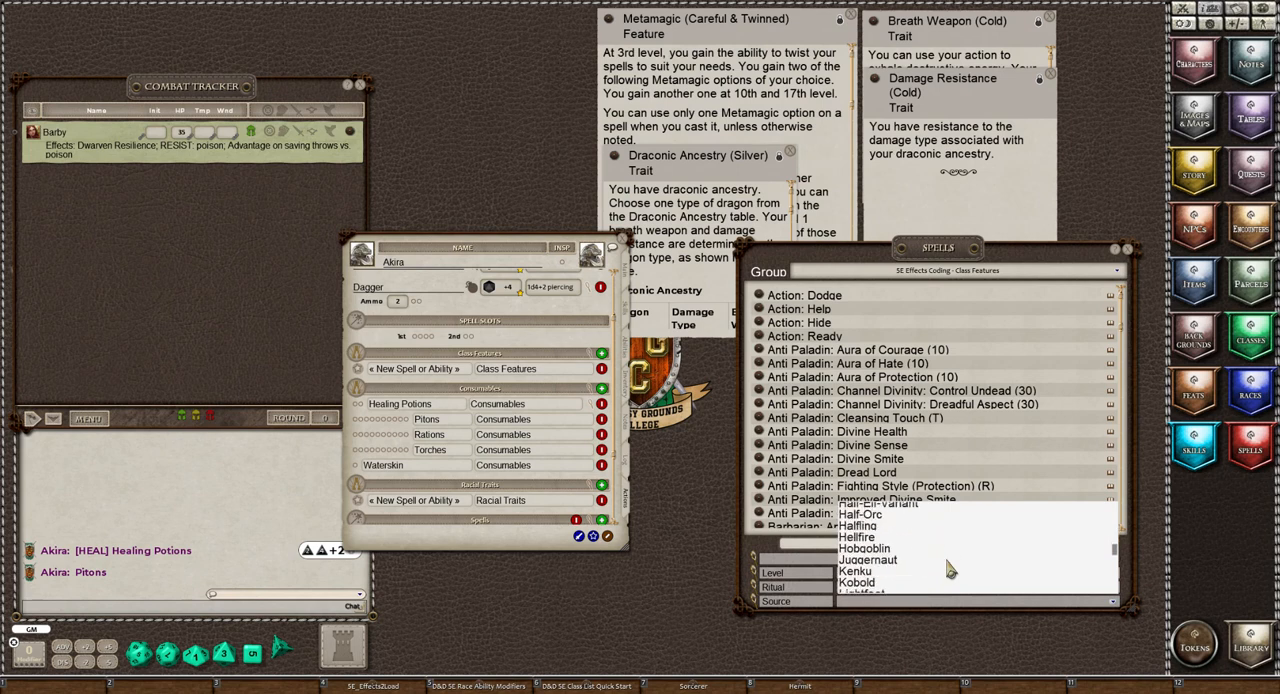
scroll(950, 568, "down", 6)
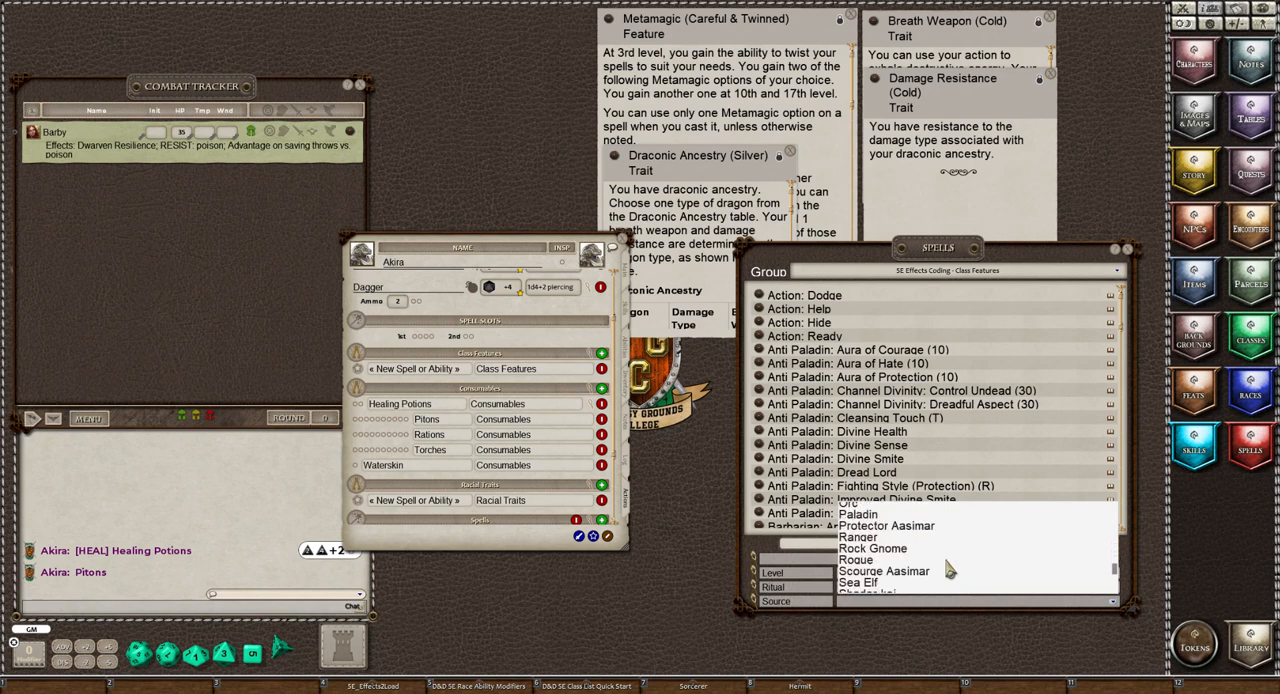
scroll(950, 568, "down", 2)
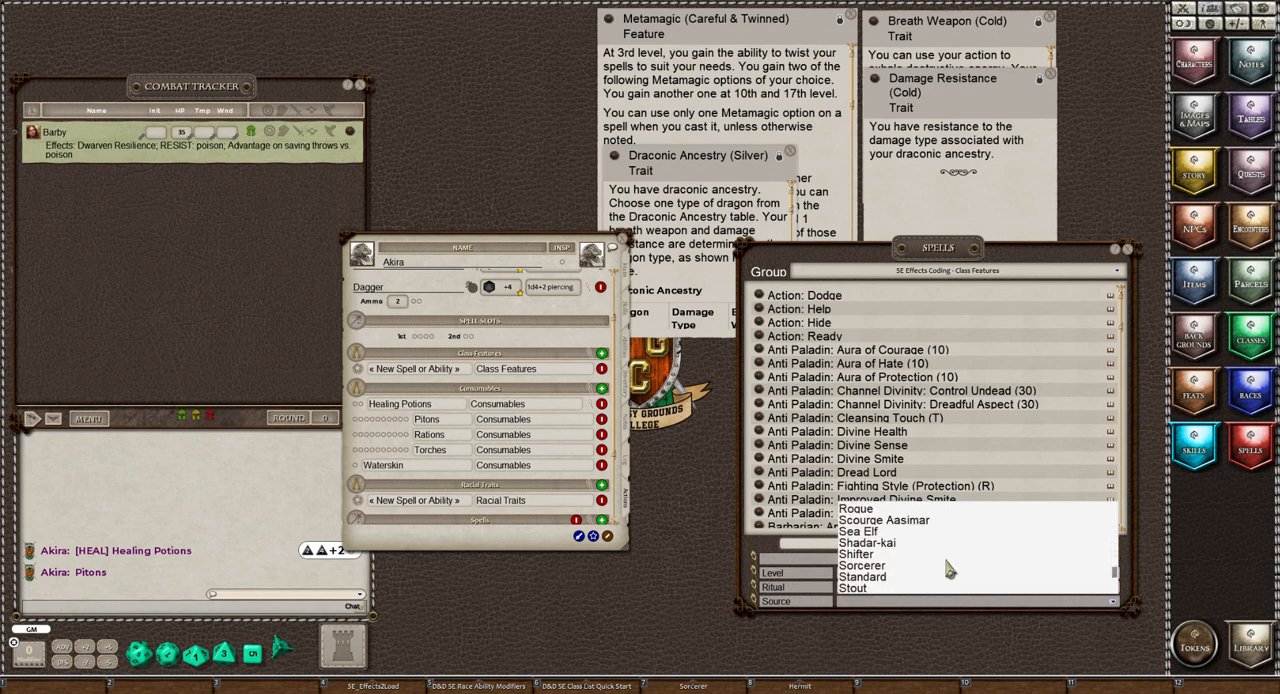
left_click(860, 565)
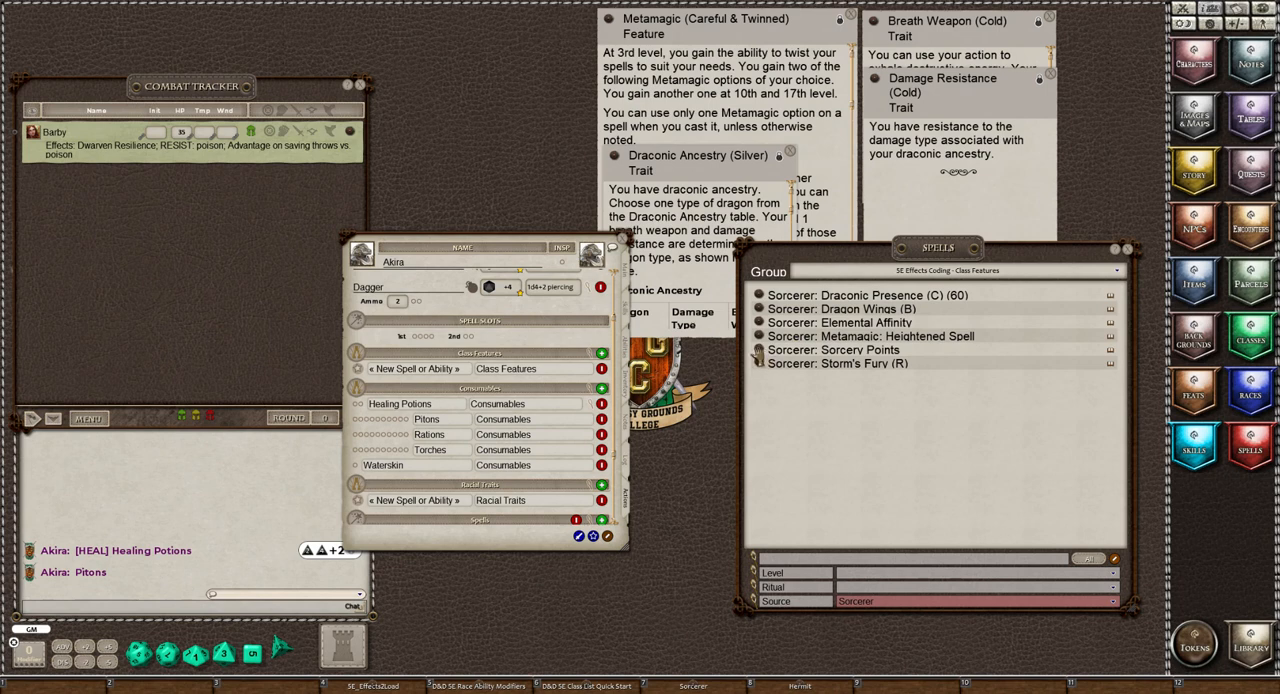
left_click_drag(758, 355, 493, 376)
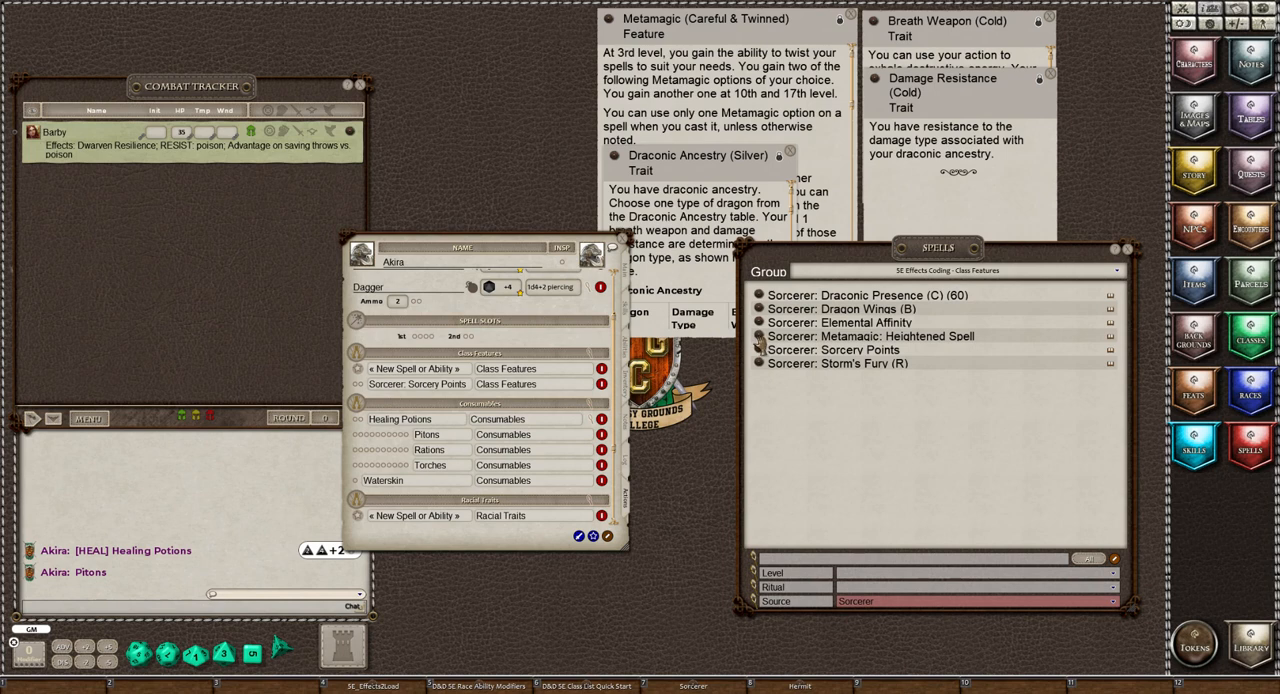
Read the Sorcerer: Metamagic: Heightened Spell entry and compare it with the character's Metamagic (Careful & Twinned) feature
left_click(760, 342)
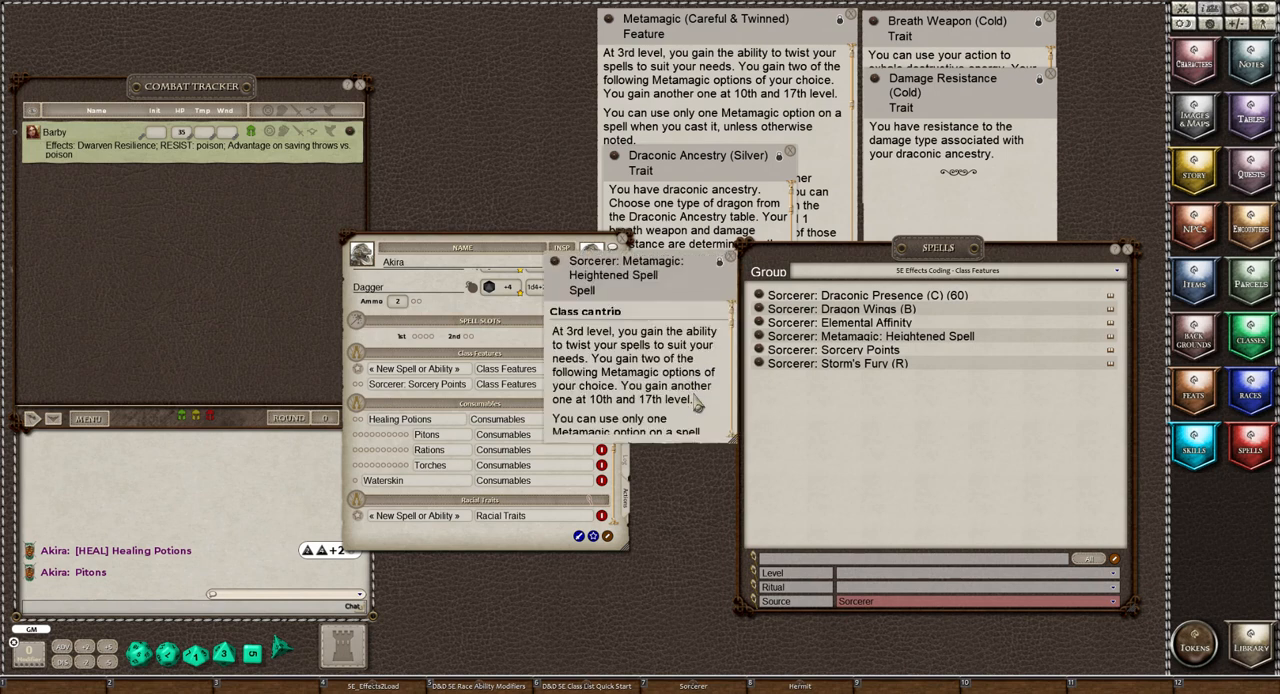
scroll(721, 385, "down", 3)
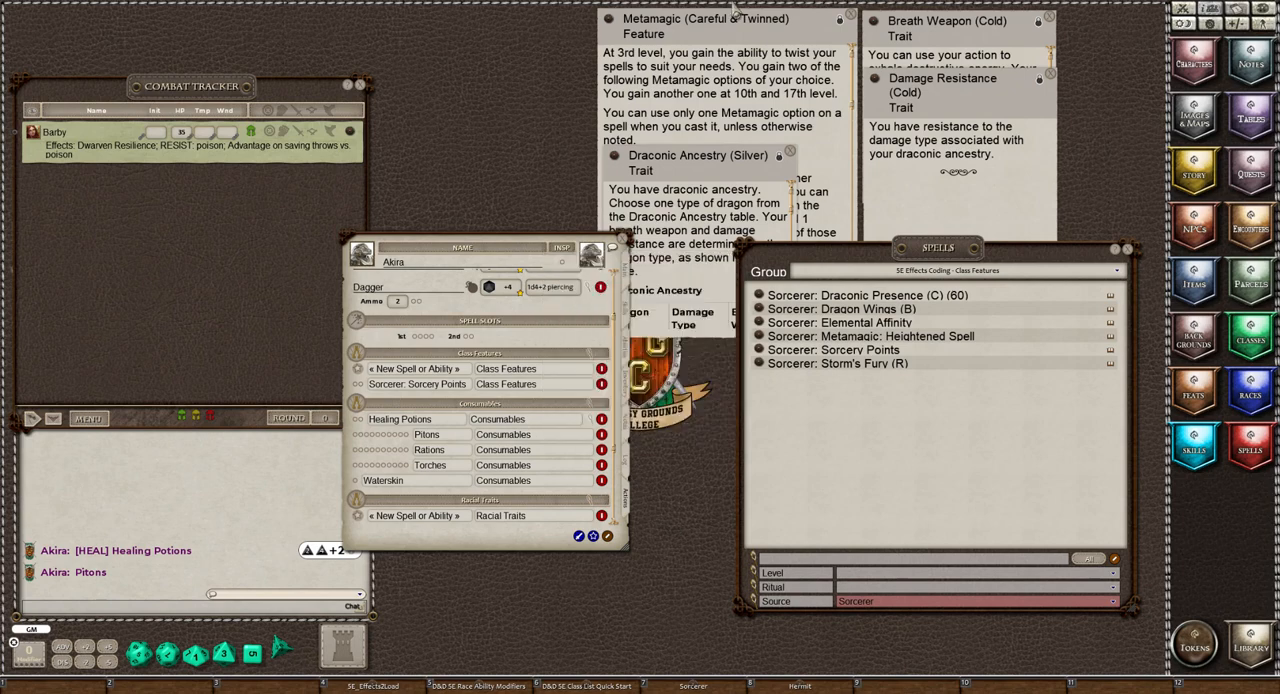
left_click(732, 259)
left_click(752, 97)
scroll(762, 173, "down", 5)
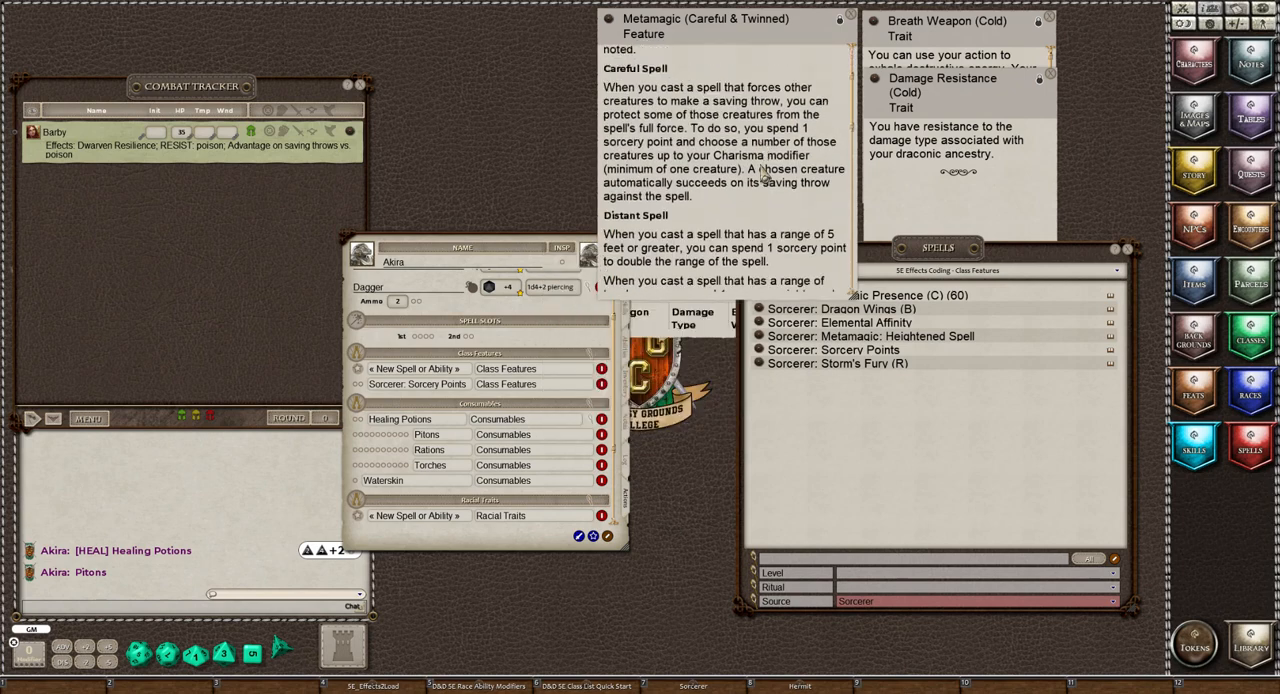
scroll(762, 173, "up", 4)
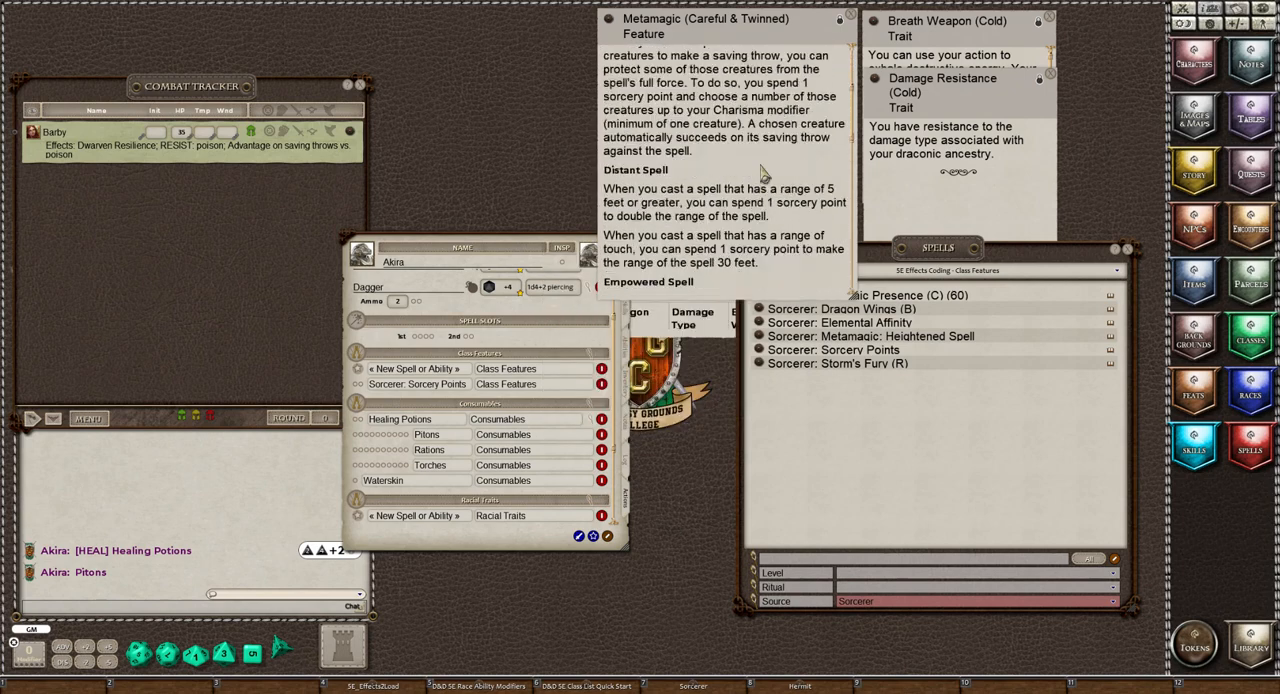
scroll(762, 173, "up", 1)
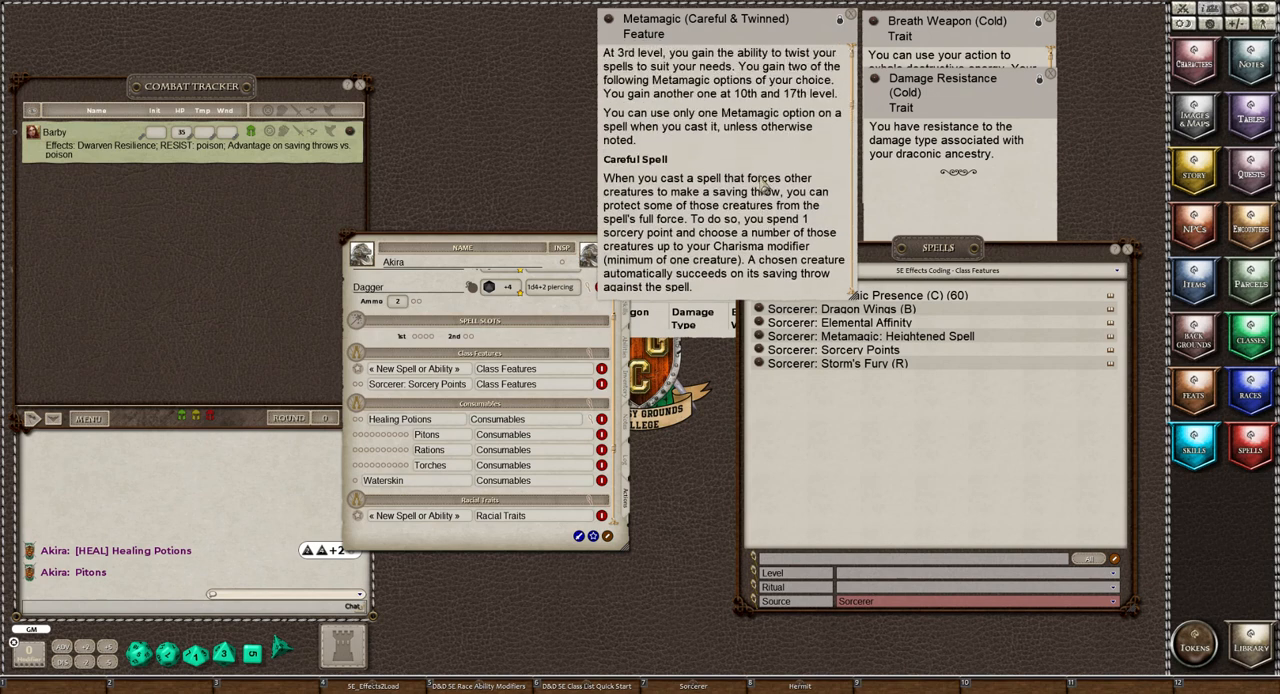
left_click(838, 444)
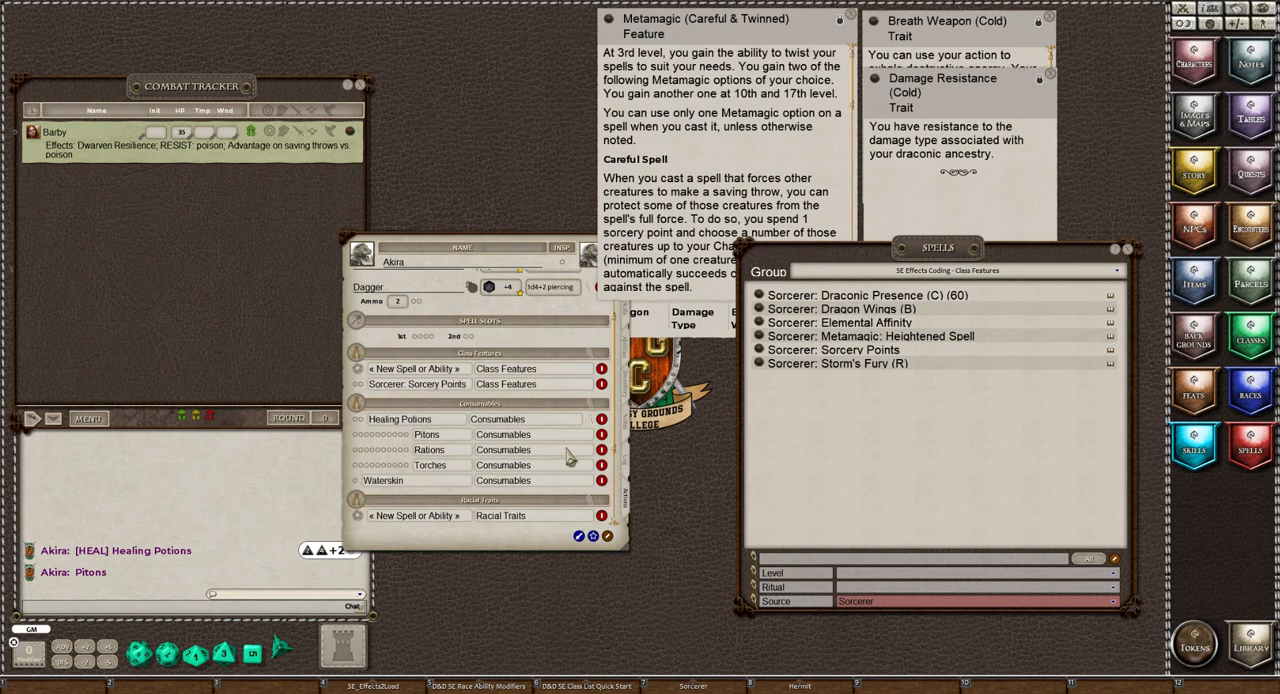
In Preparation mode, set the daily uses of Sorcerer: Sorcery Points to 3
left_click(608, 537)
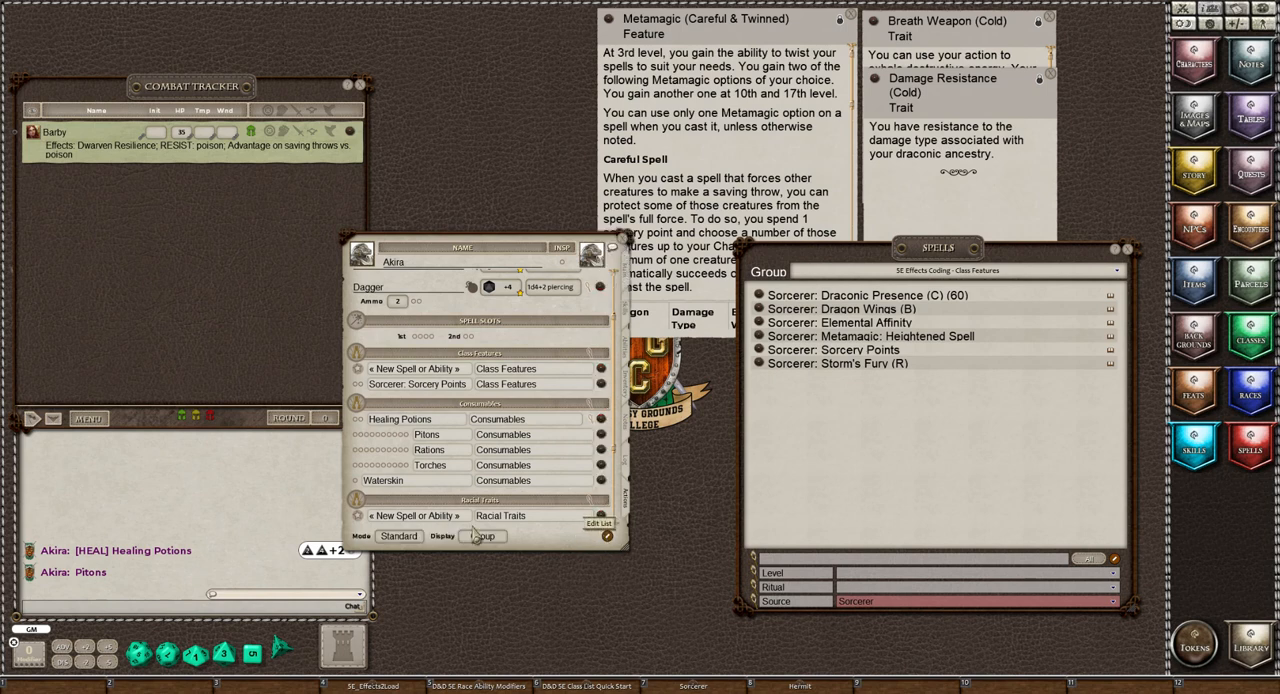
left_click(398, 538)
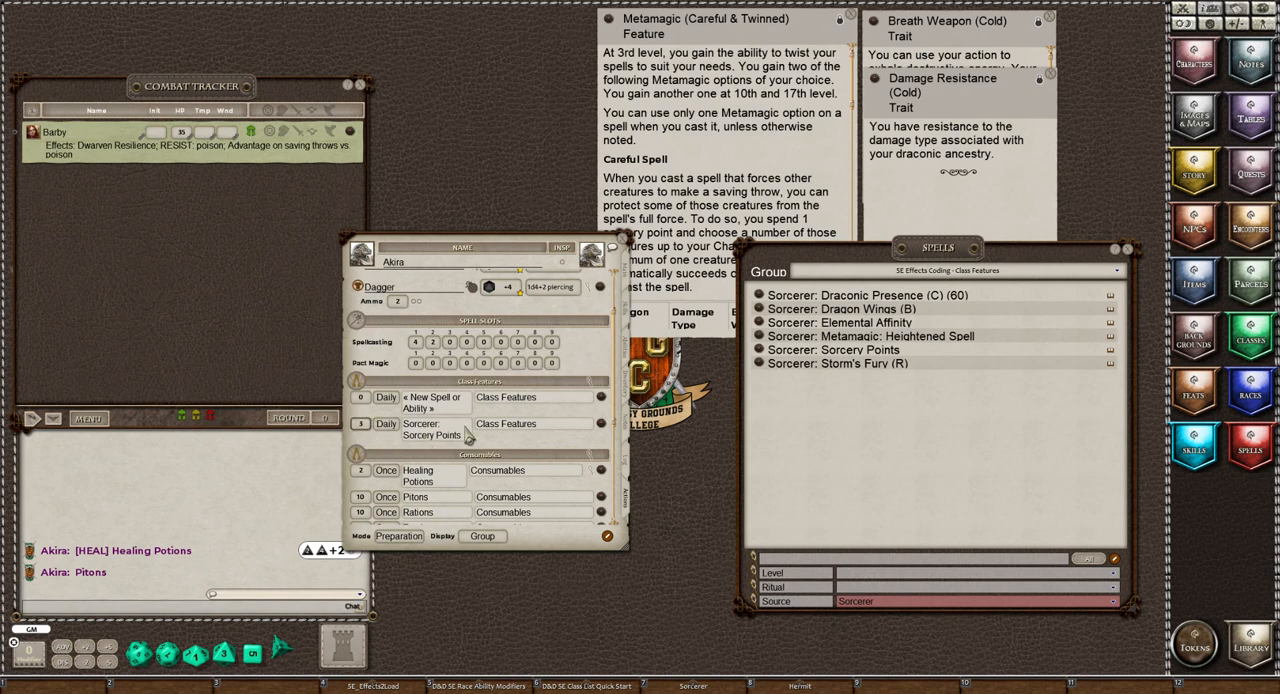
Delete the unnamed placeholder ability from the Class Features group
left_click(608, 538)
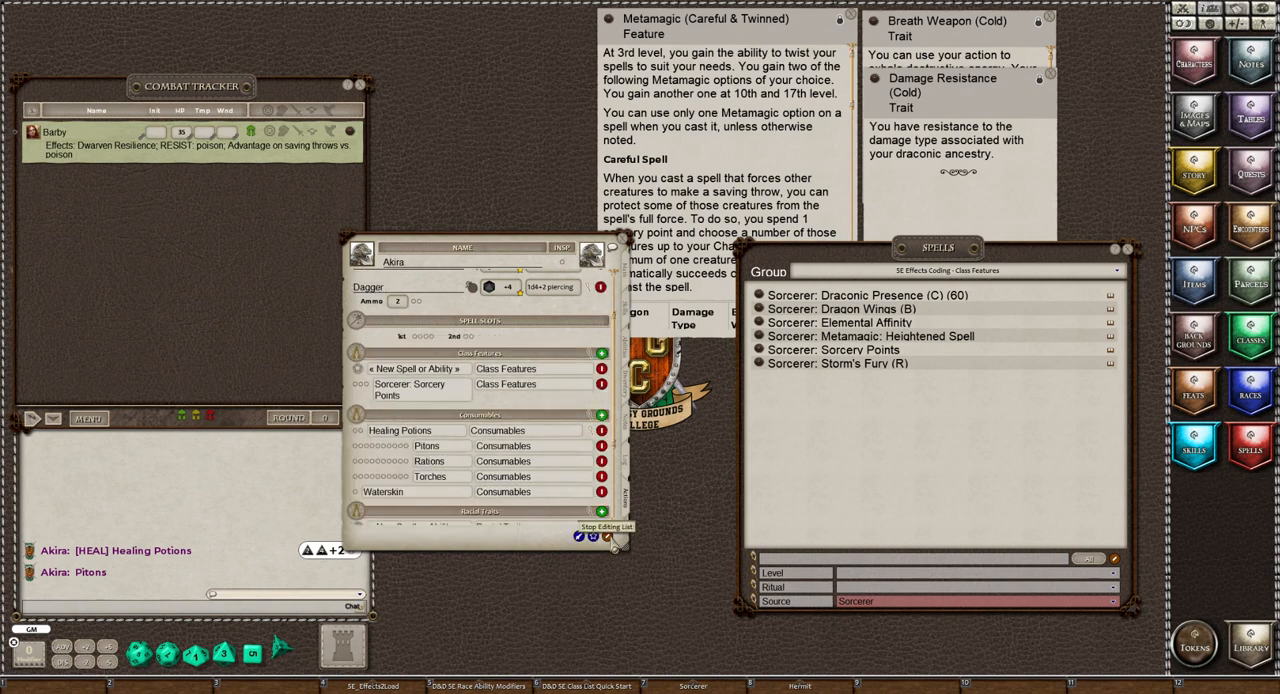
left_click(603, 375)
left_click(602, 370)
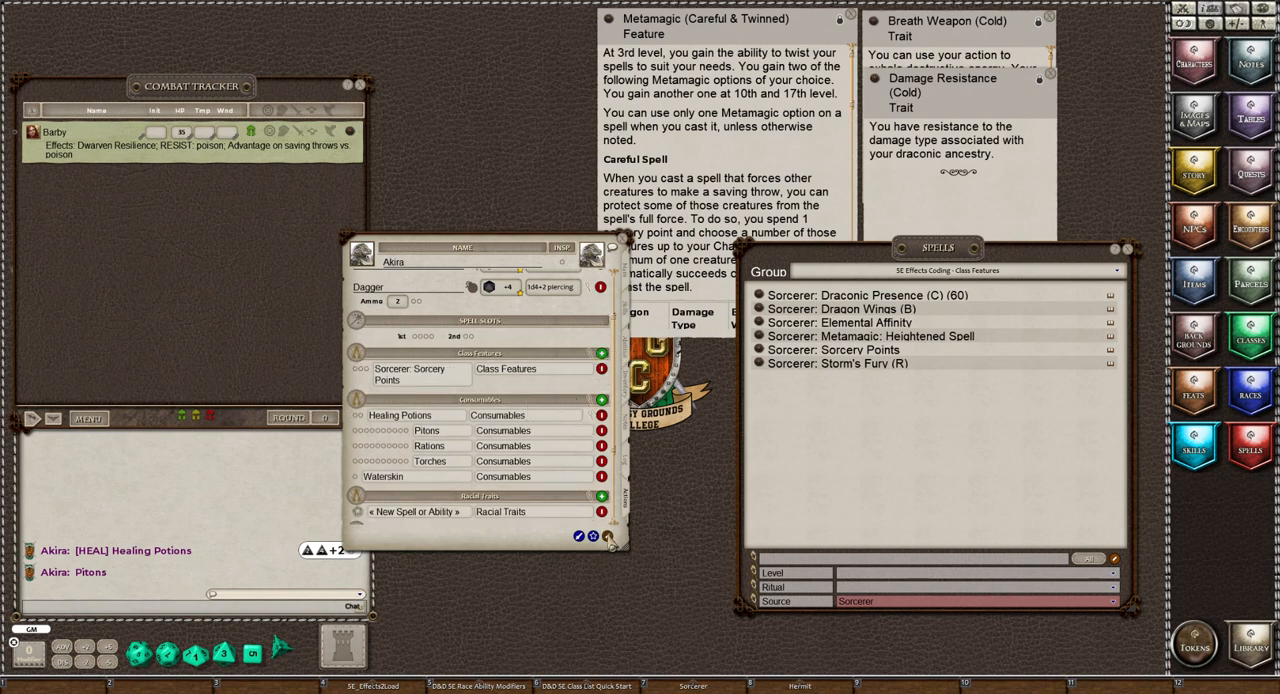
left_click(606, 536)
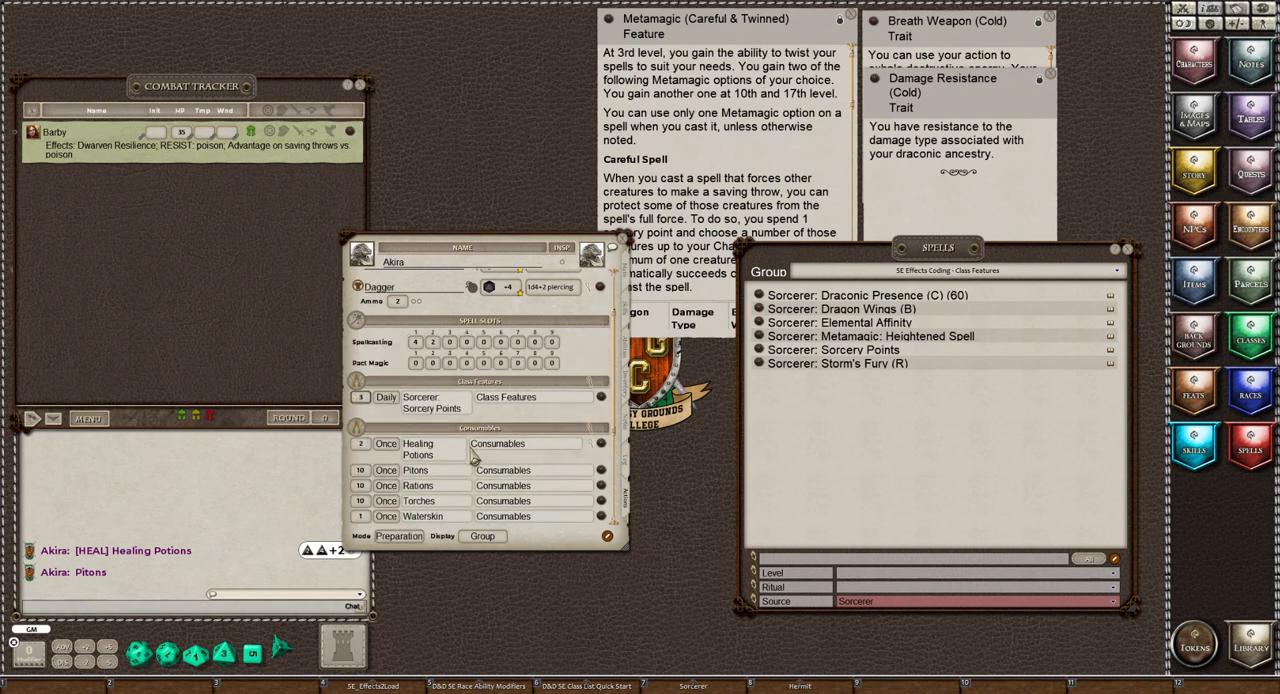
Switch the actions page back to Standard mode
scroll(475, 455, "down", 2)
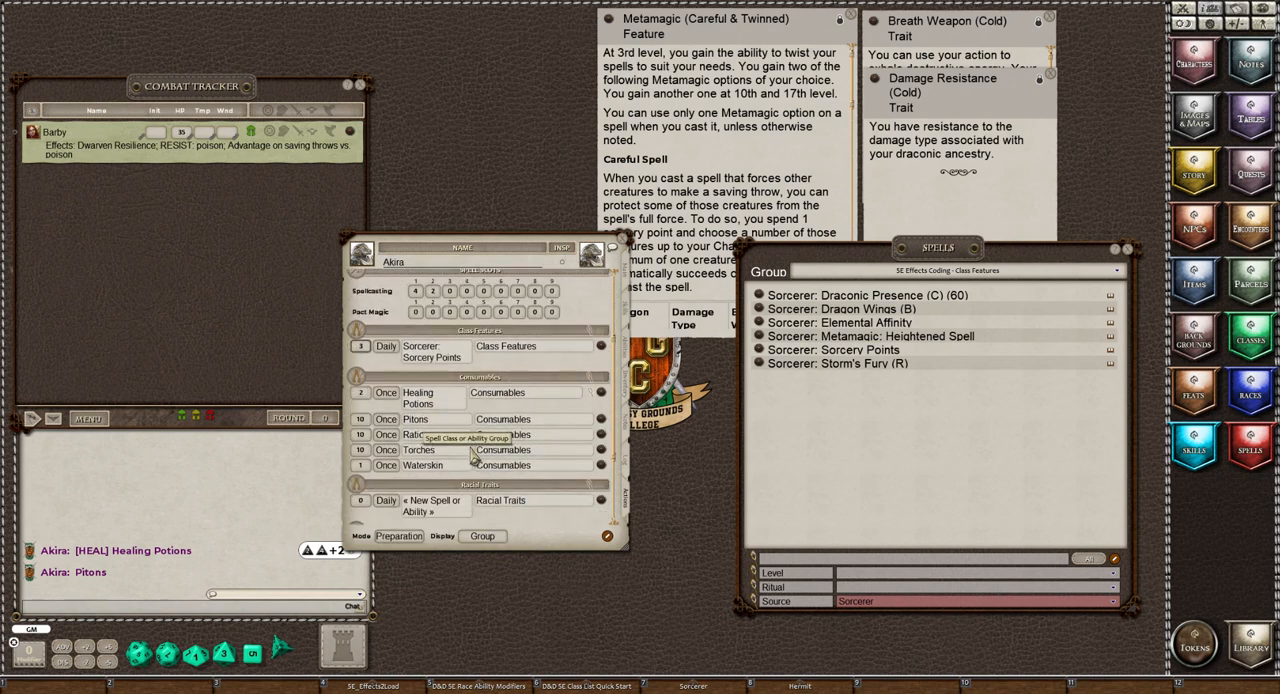
left_click(398, 537)
scroll(510, 458, "down", 1)
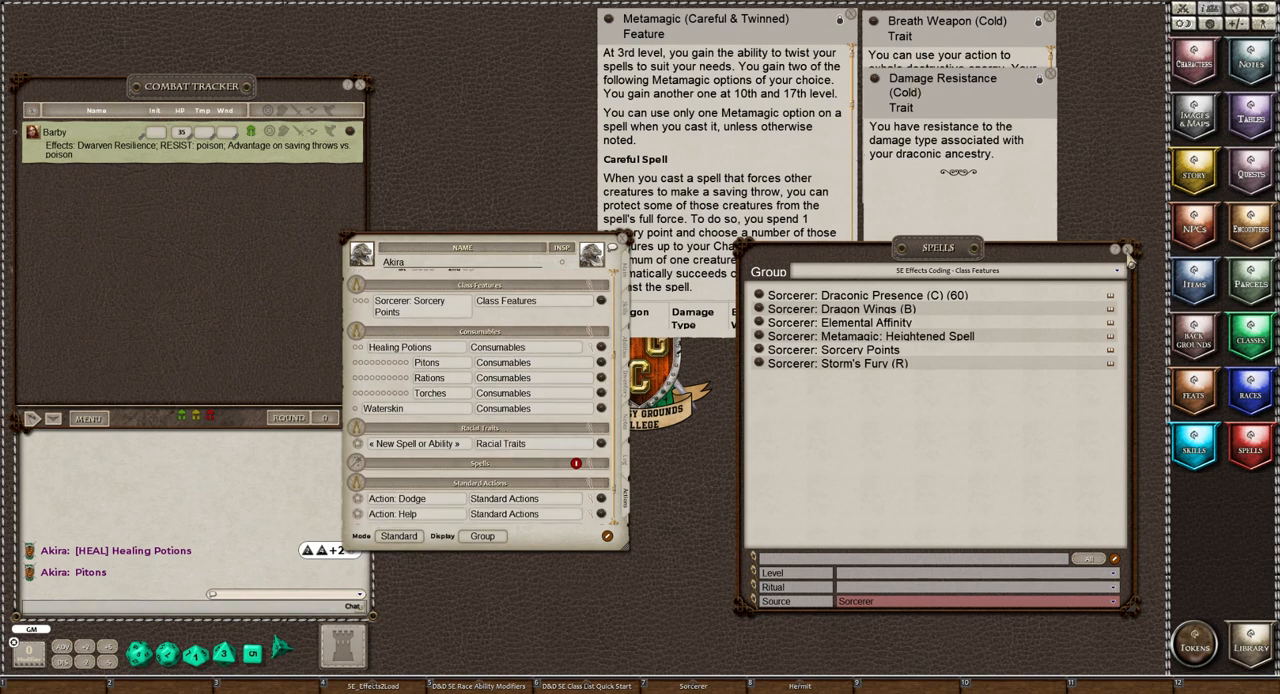
Filter the spell list by source Dragonborn within the 5E Effects Coding - Race Traits group
left_click(862, 603)
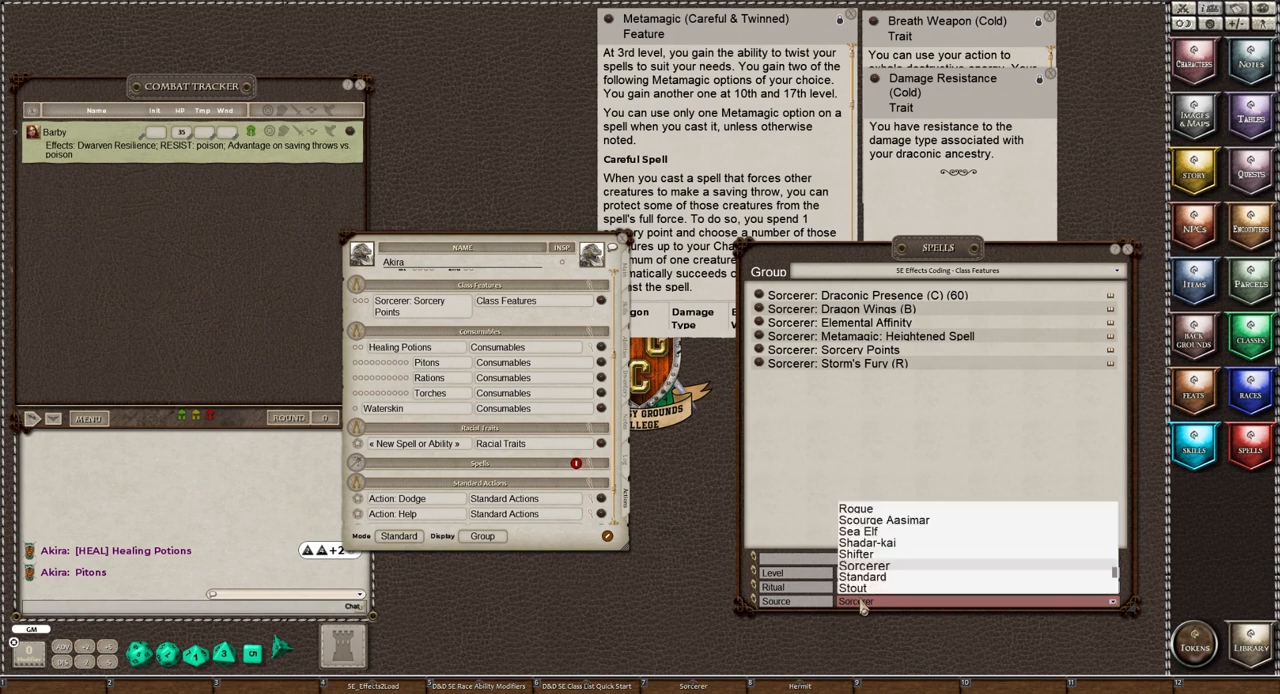
scroll(864, 572, "up", 3)
scroll(864, 572, "up", 6)
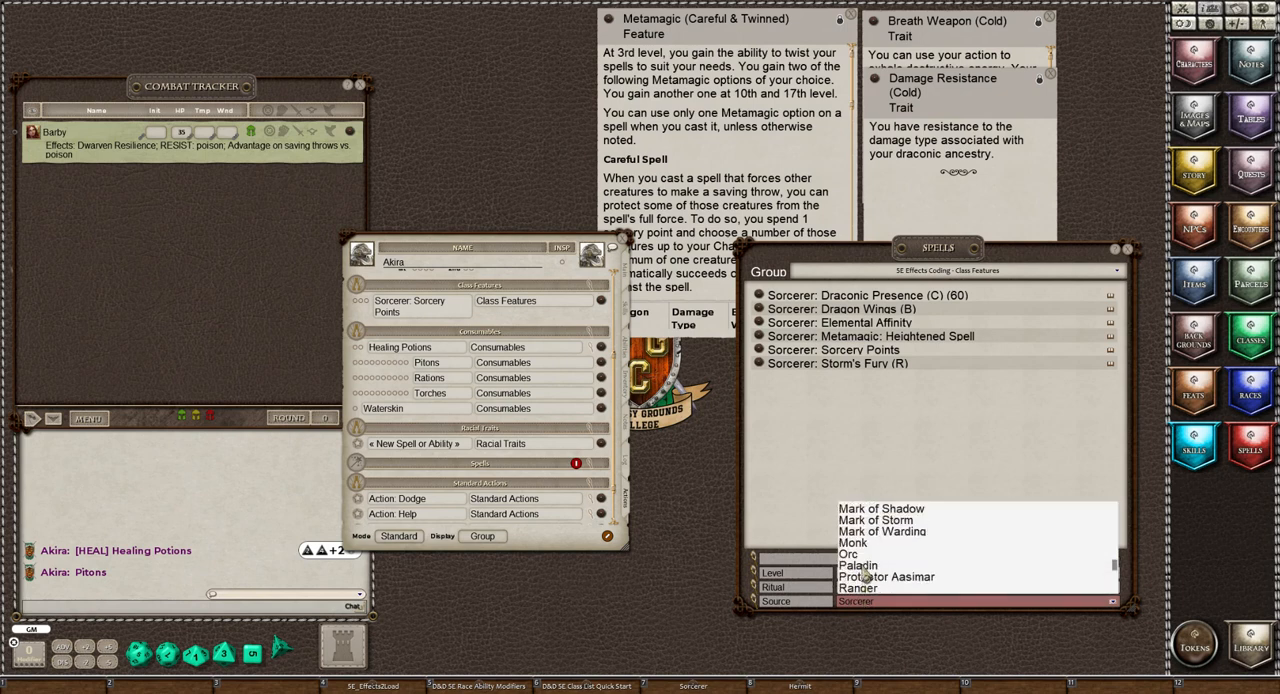
scroll(864, 575, "up", 8)
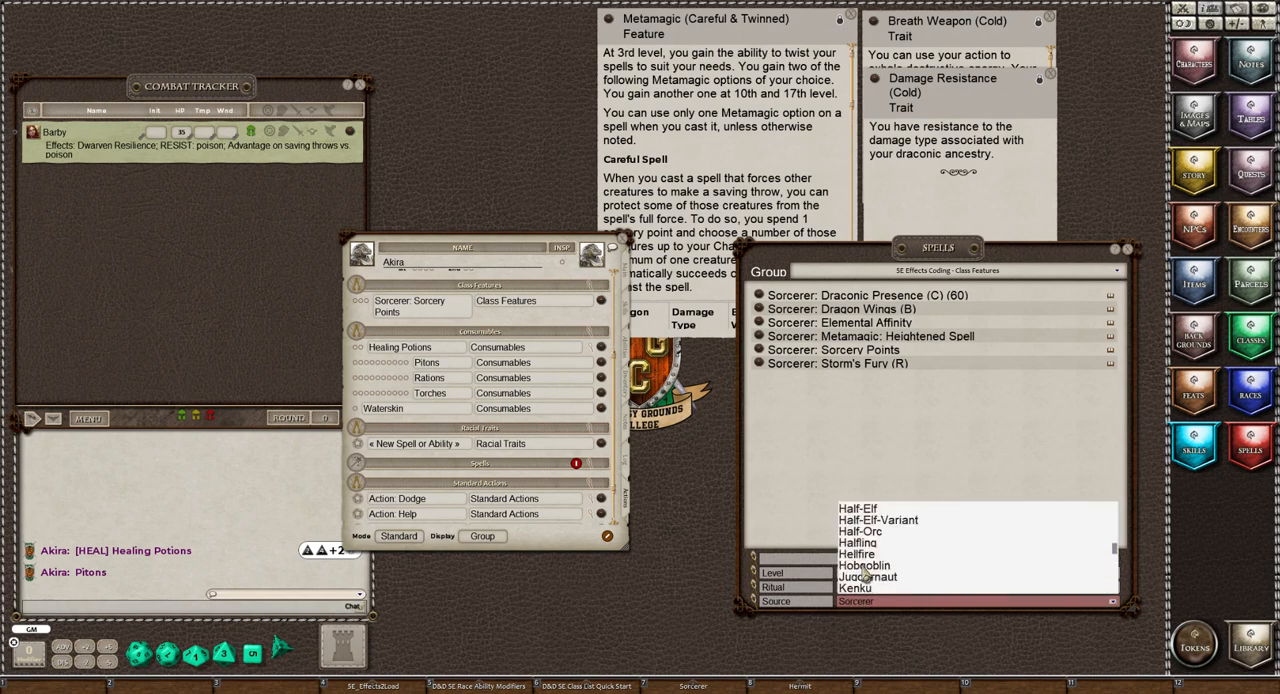
scroll(862, 570, "up", 4)
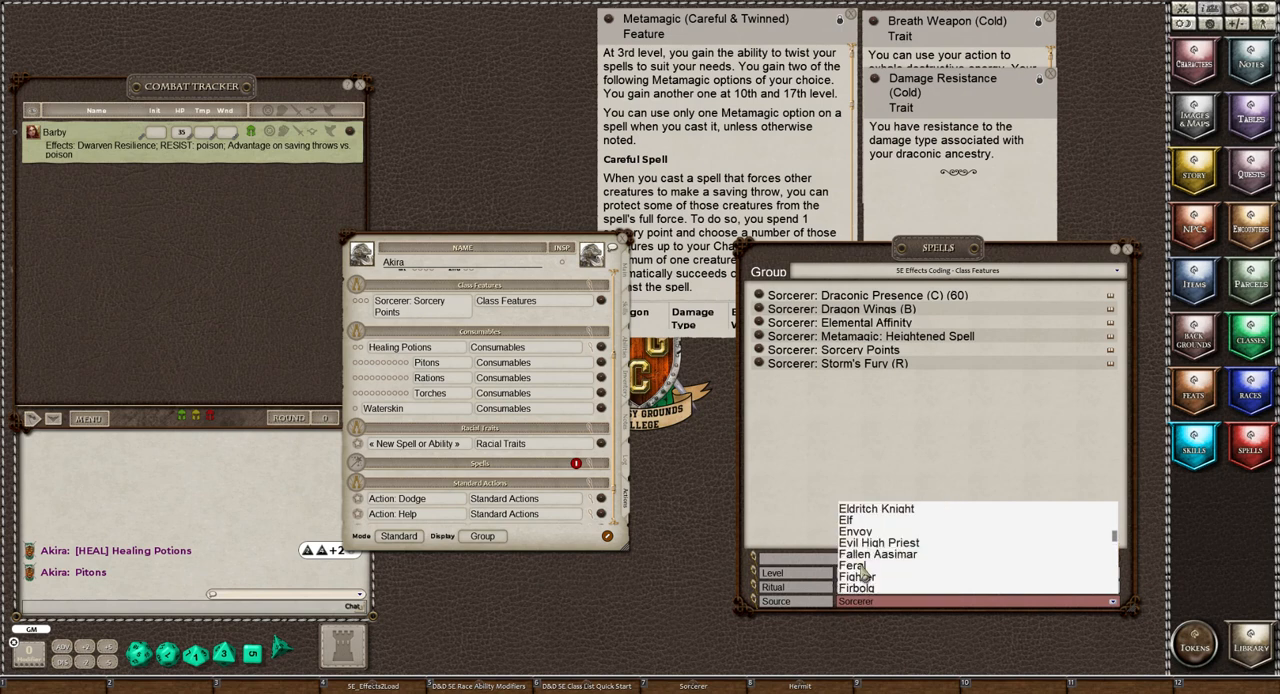
scroll(862, 572, "up", 2)
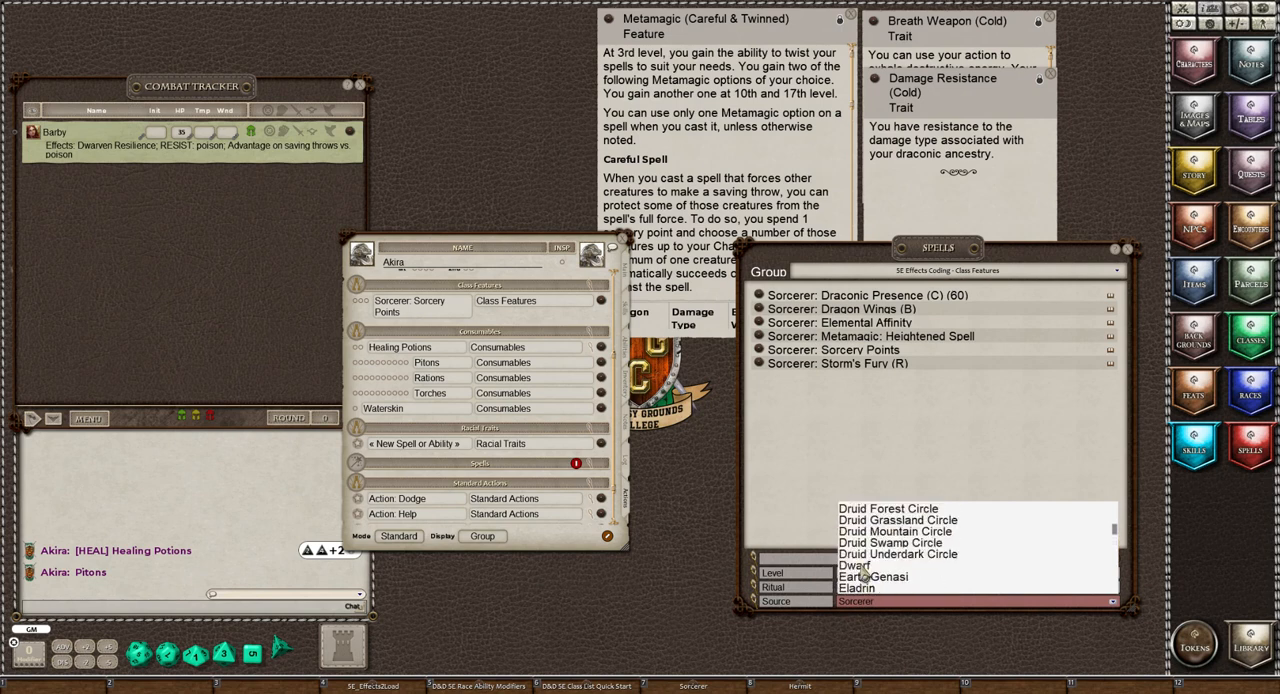
scroll(862, 572, "up", 5)
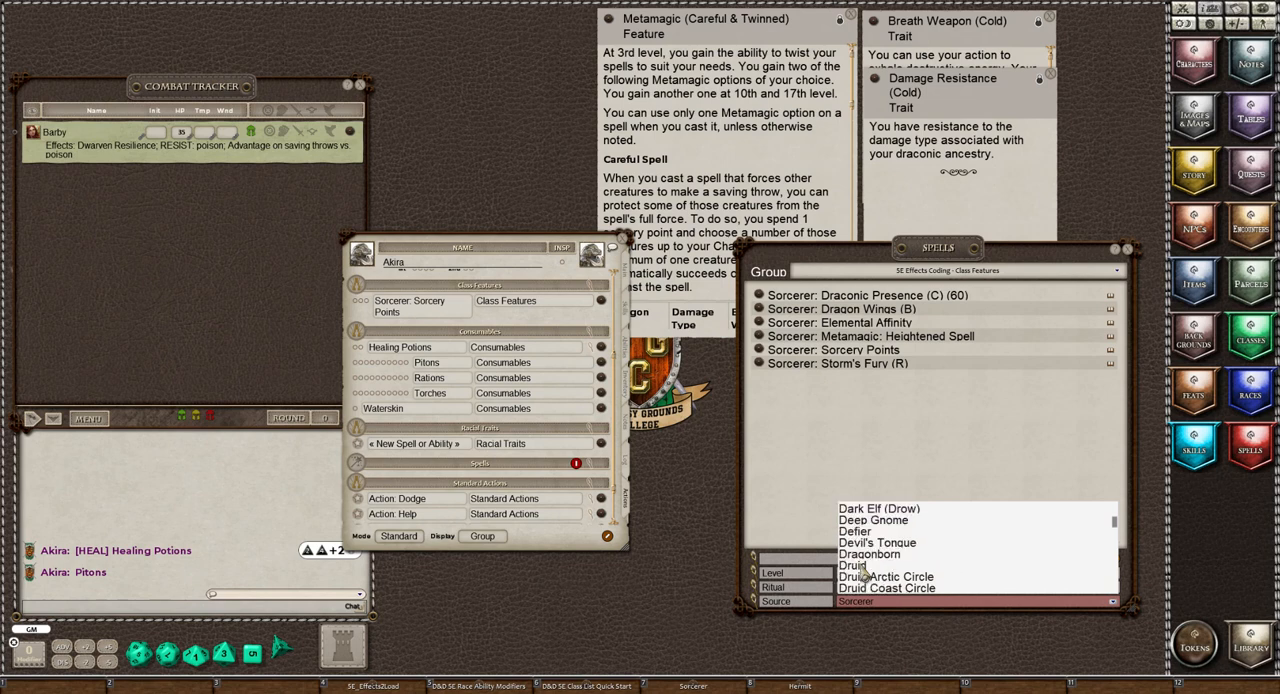
left_click(868, 555)
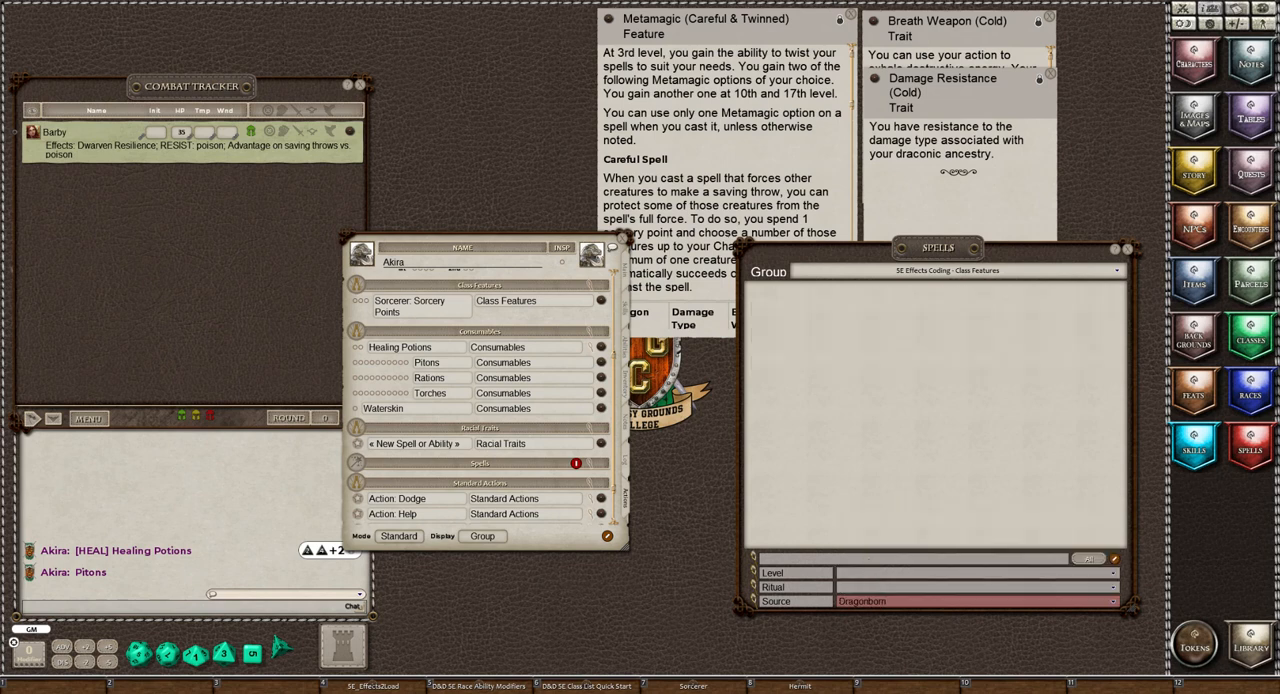
left_click(957, 272)
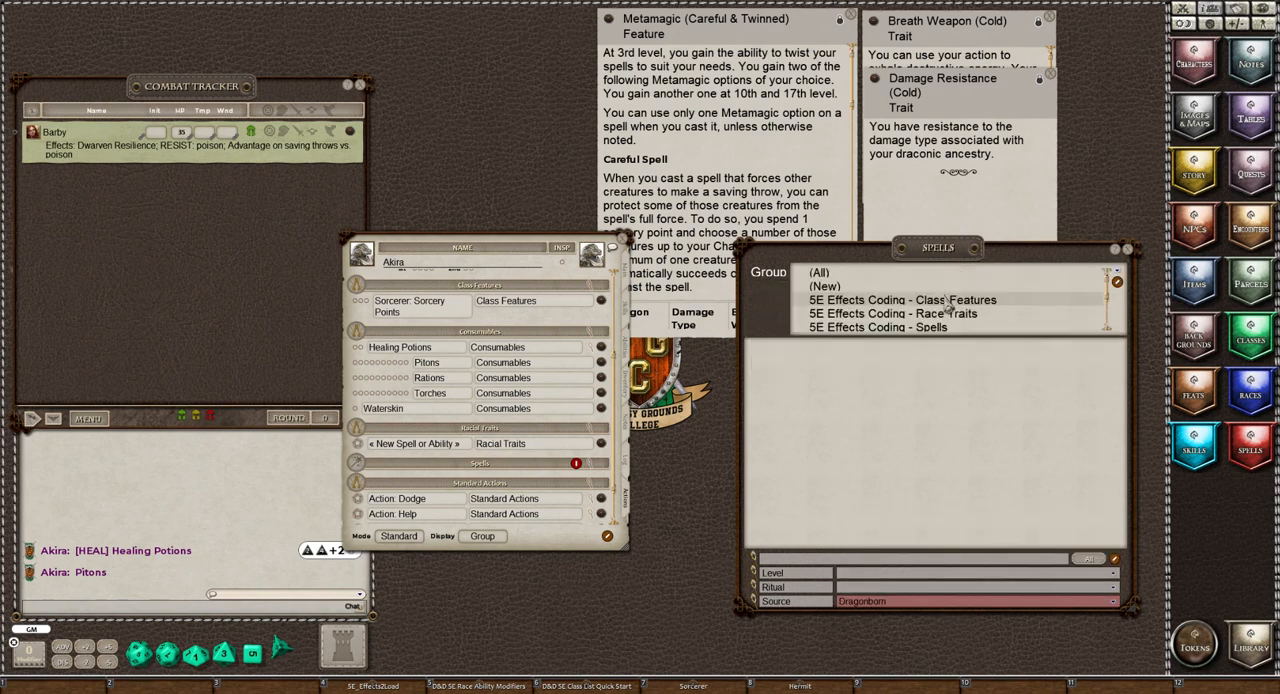
left_click(945, 316)
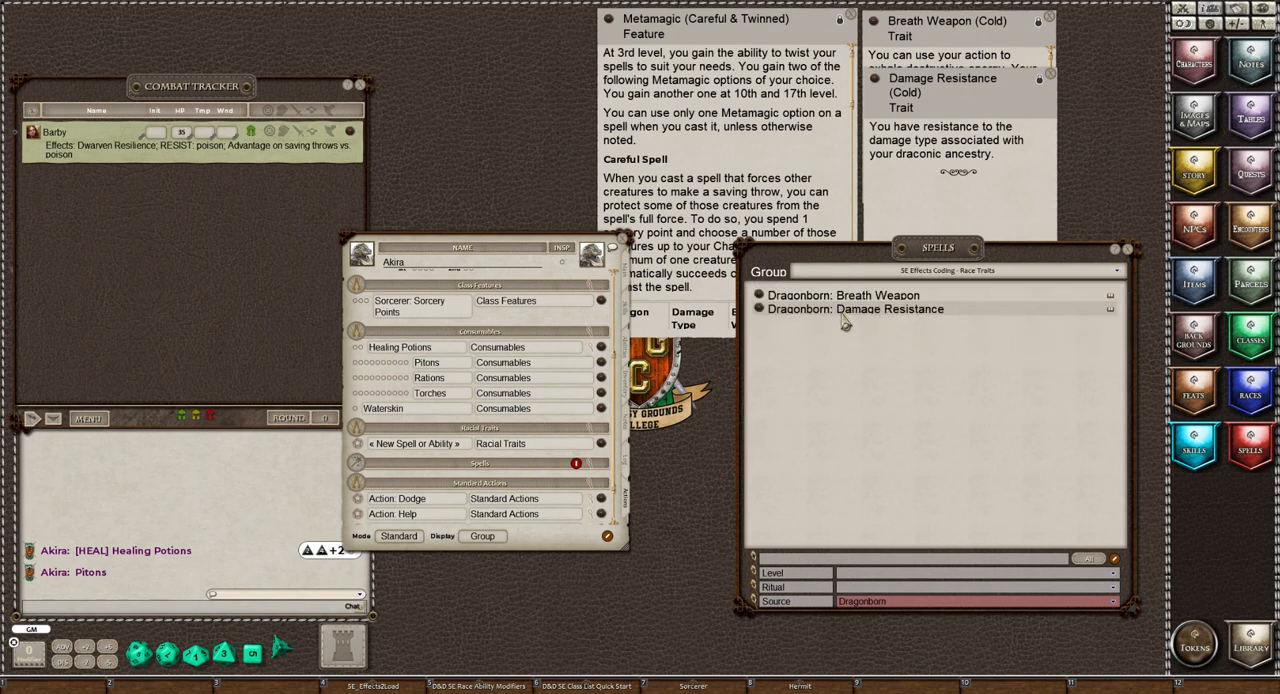
Add Dragonborn: Breath Weapon and Dragonborn: Damage Resistance to the Racial Traits group
scroll(470, 358, "down", 2)
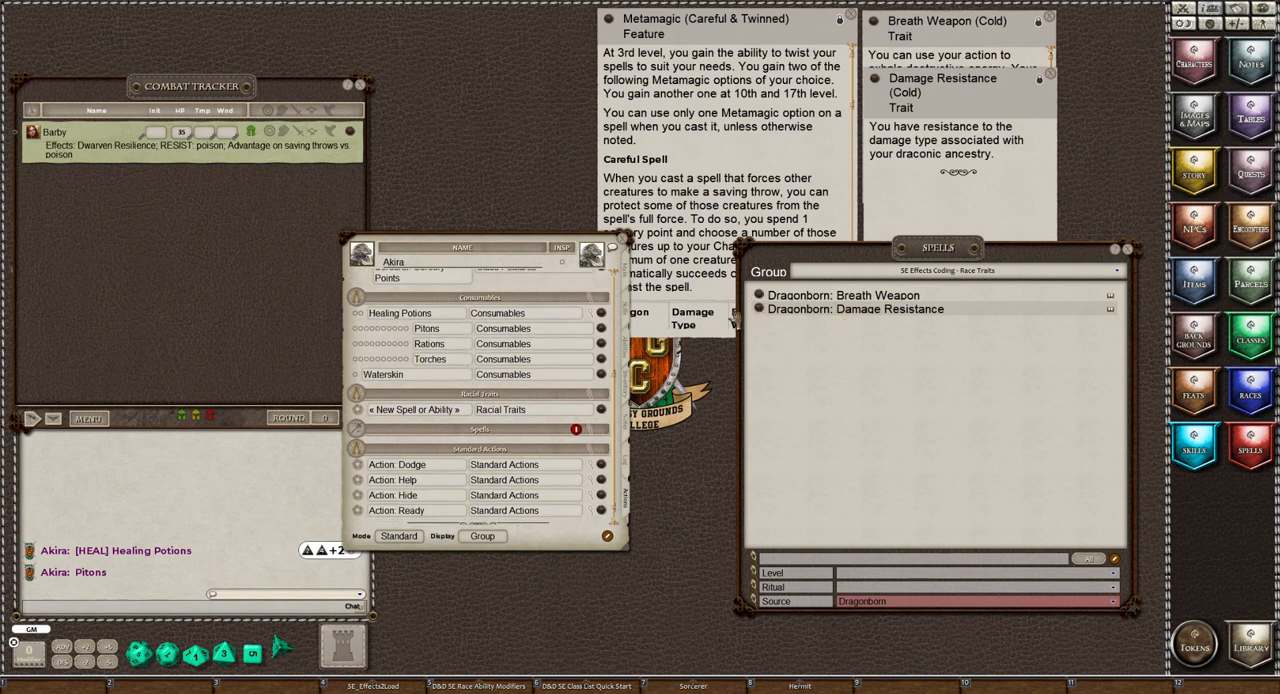
left_click_drag(425, 429, 391, 416)
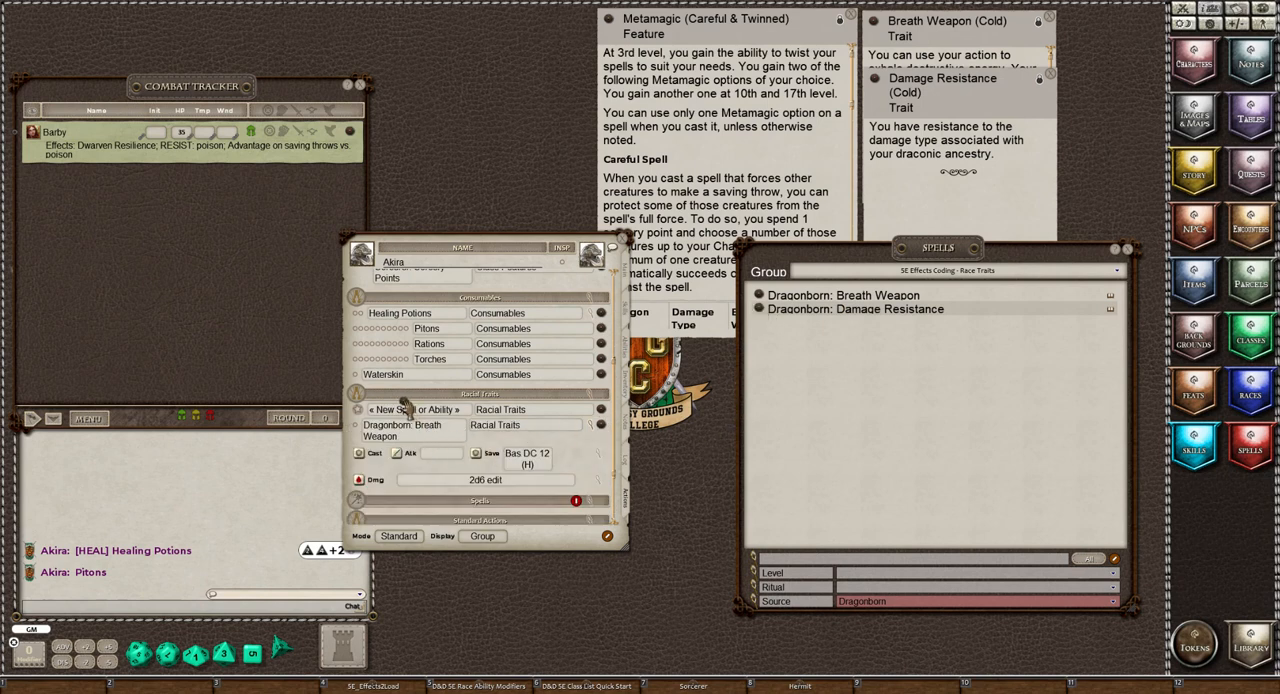
left_click_drag(397, 416, 397, 416)
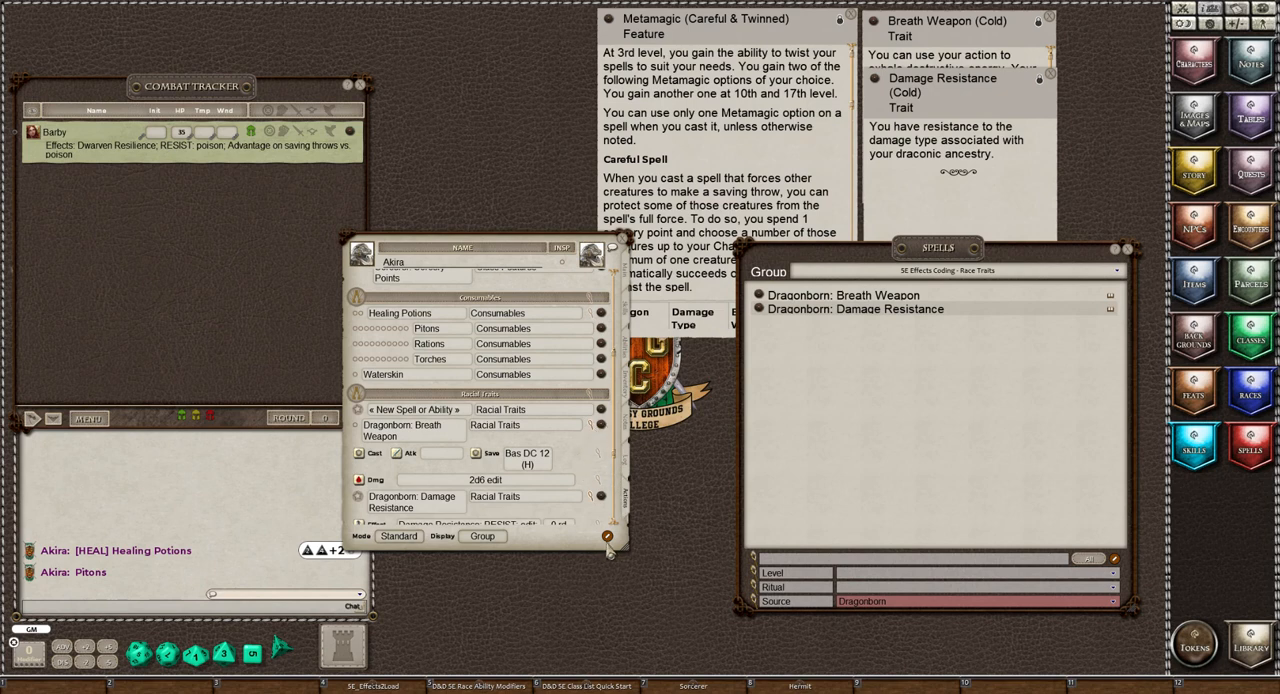
Delete the unnamed placeholder ability from the Racial Traits group
left_click(607, 537)
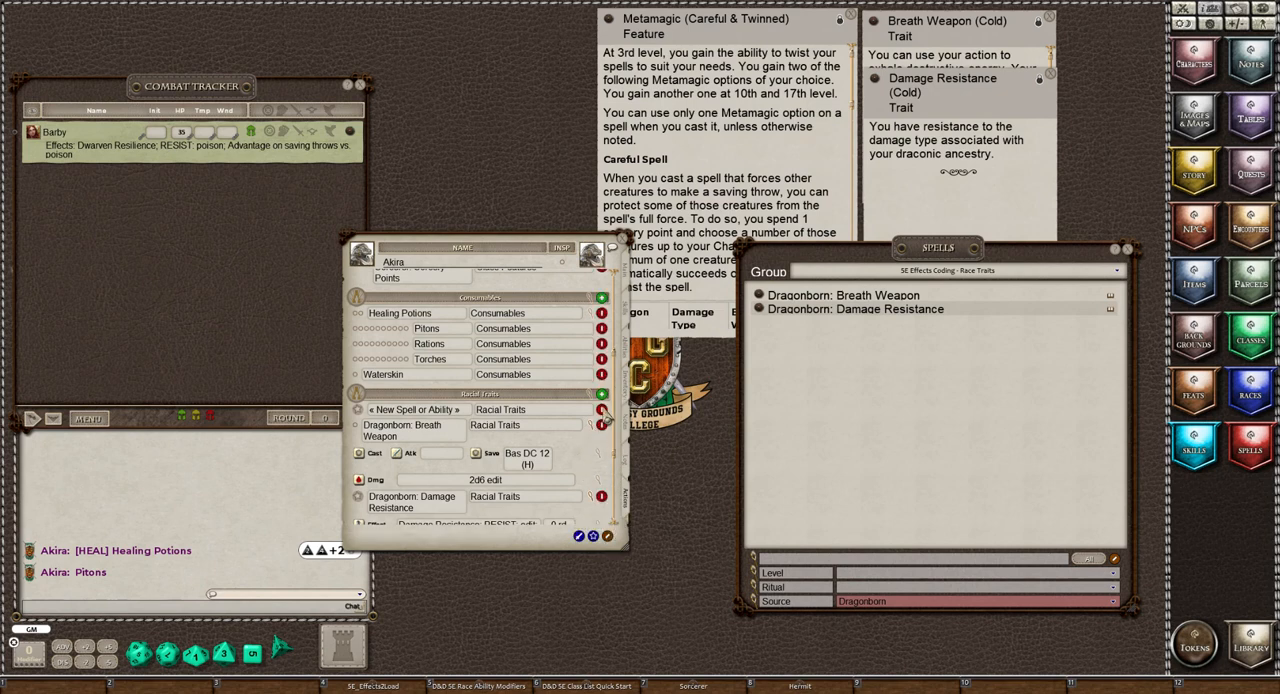
left_click(604, 416)
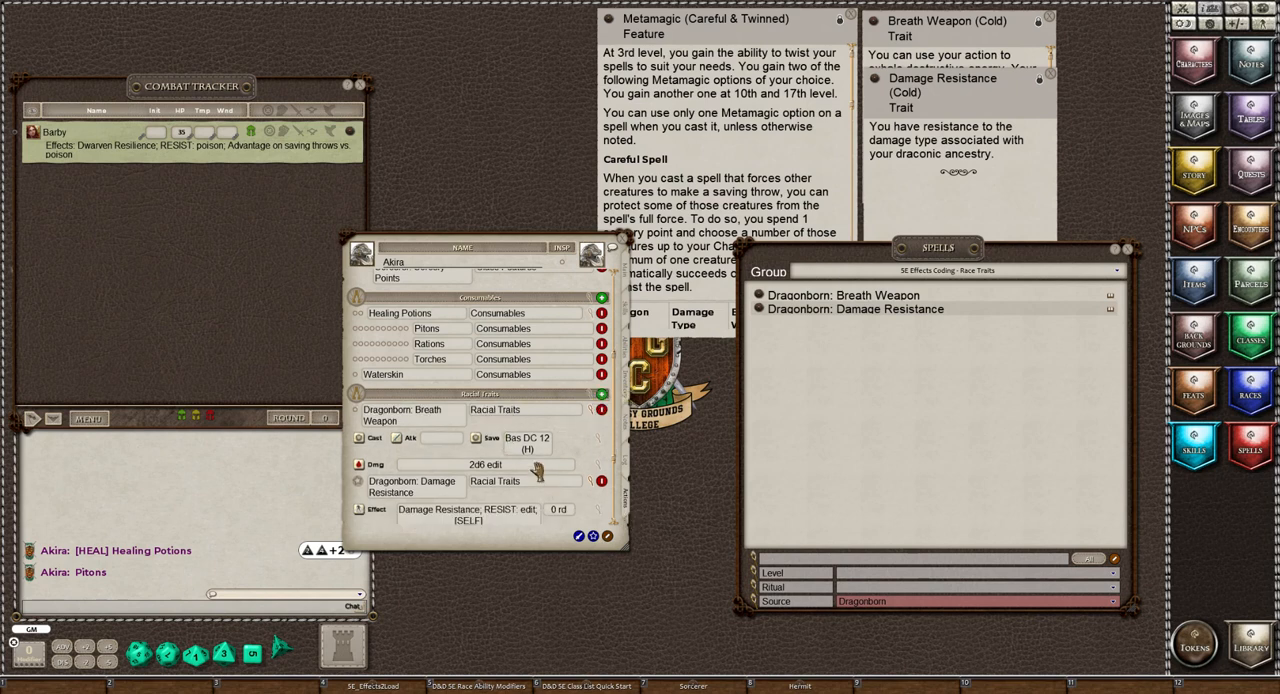
Set the Dragonborn: Breath Weapon damage type to cold and collapse the trait's action details
left_click(601, 471)
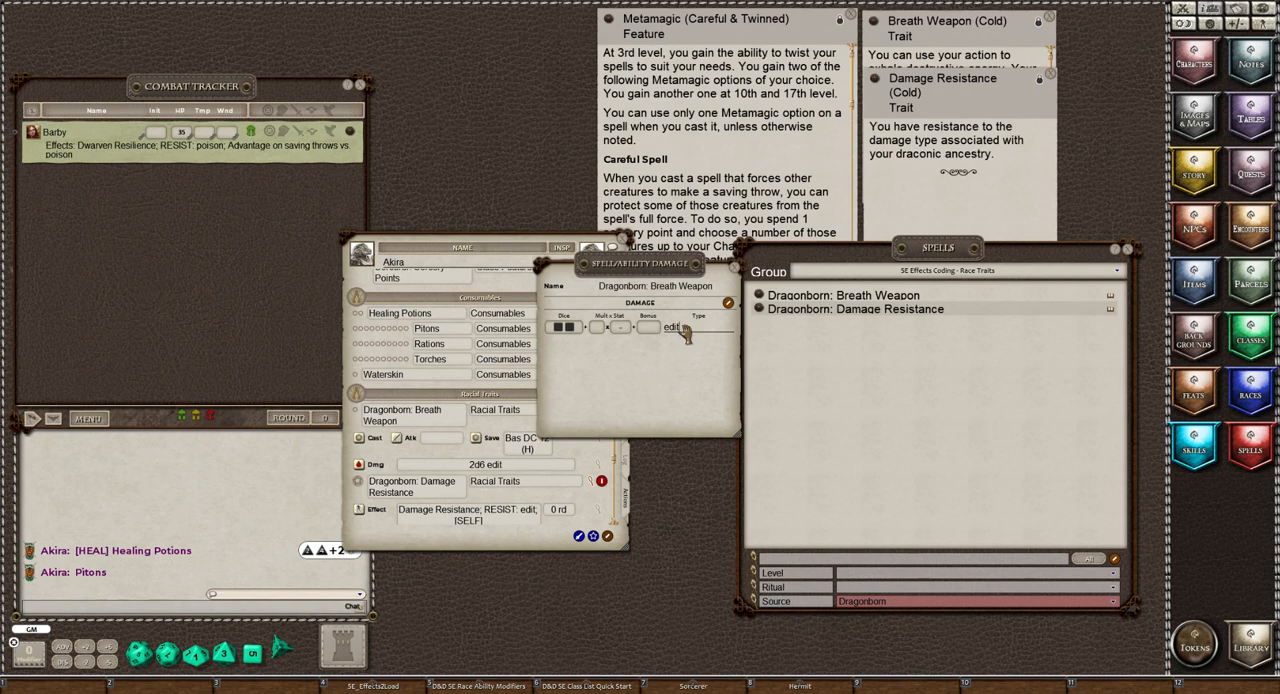
key("BackSpace")
key("BackSpace")
type("cold")
left_click(737, 272)
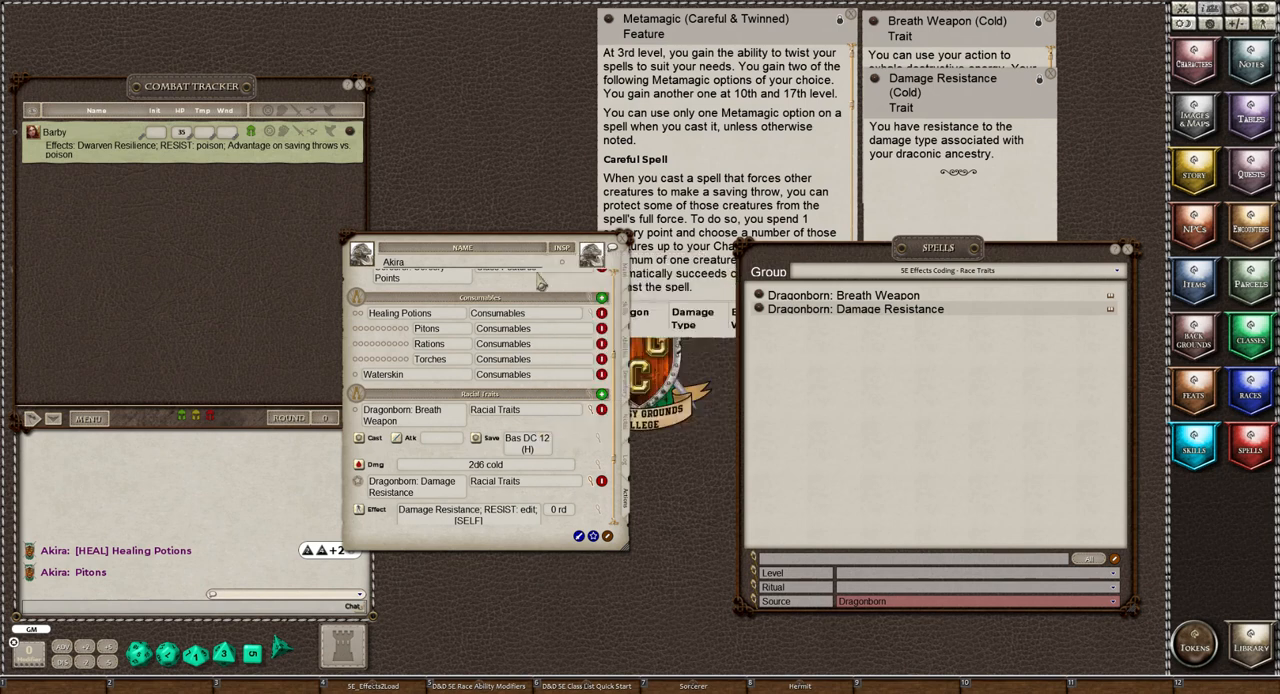
left_click(594, 418)
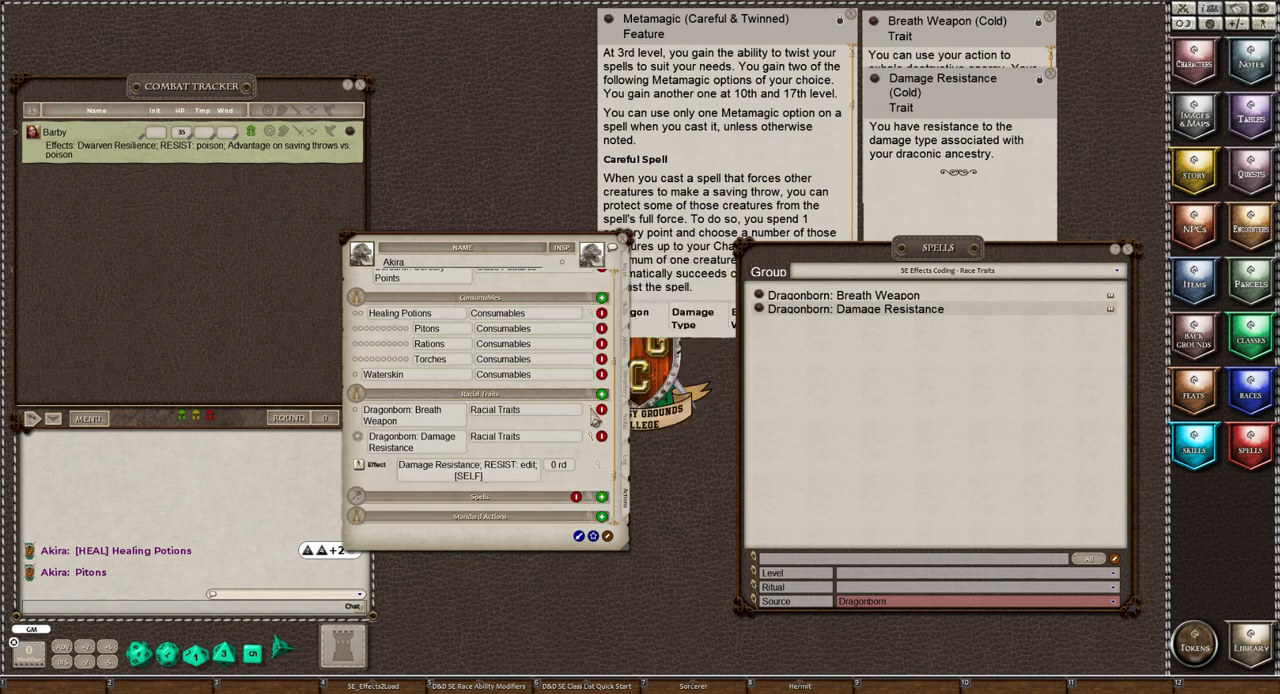
Change the Dragonborn: Damage Resistance effect to "Damage Resistance; RESIST: cold" and collapse the trait's details
left_click(599, 471)
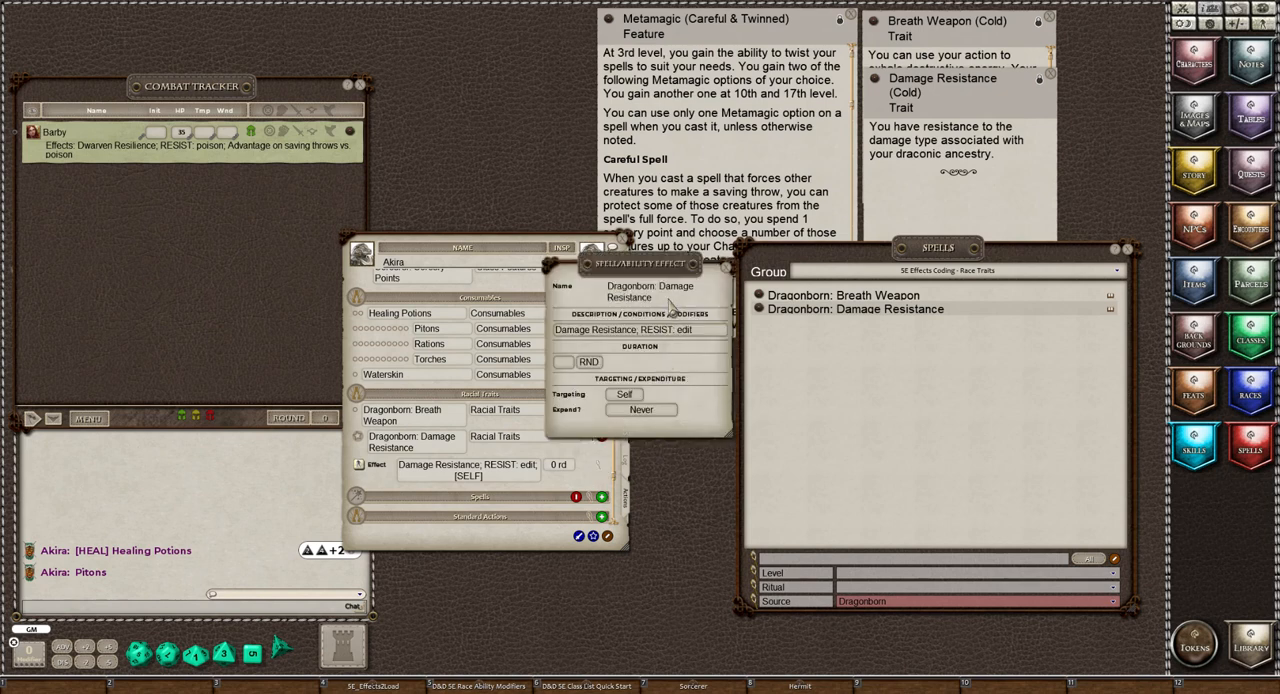
left_click(714, 336)
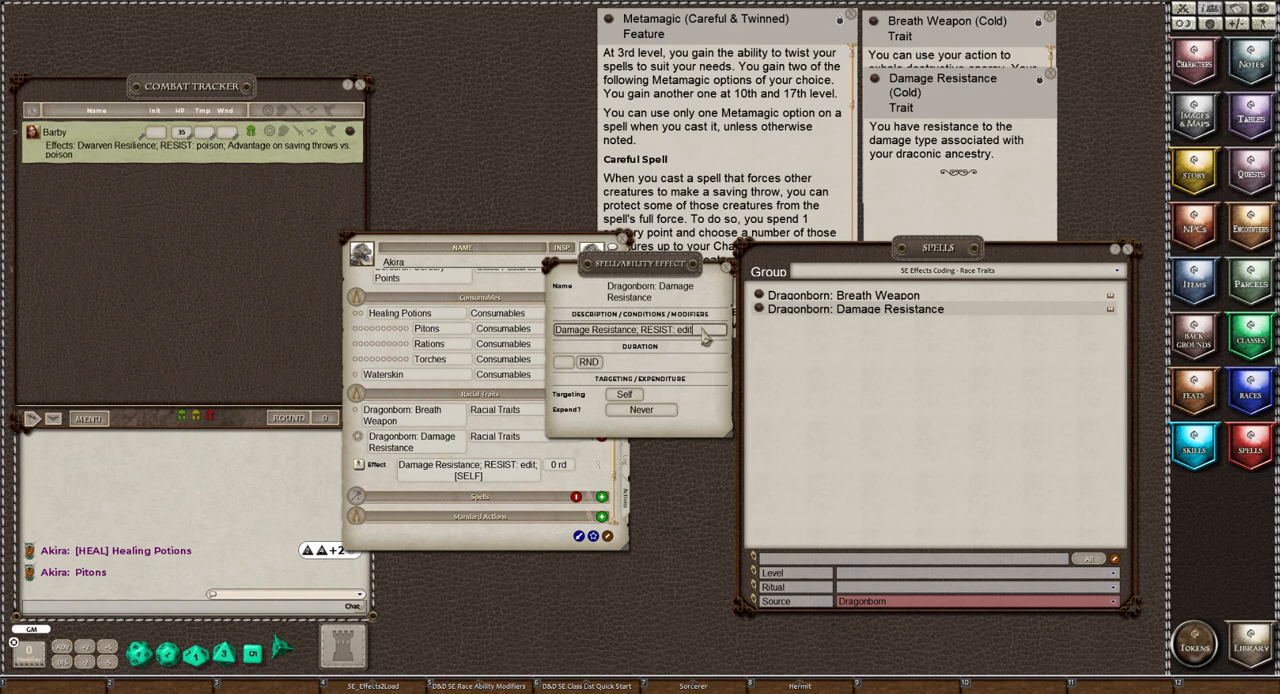
key("BackSpace")
key("BackSpace")
key("BackSpace")
key("BackSpace")
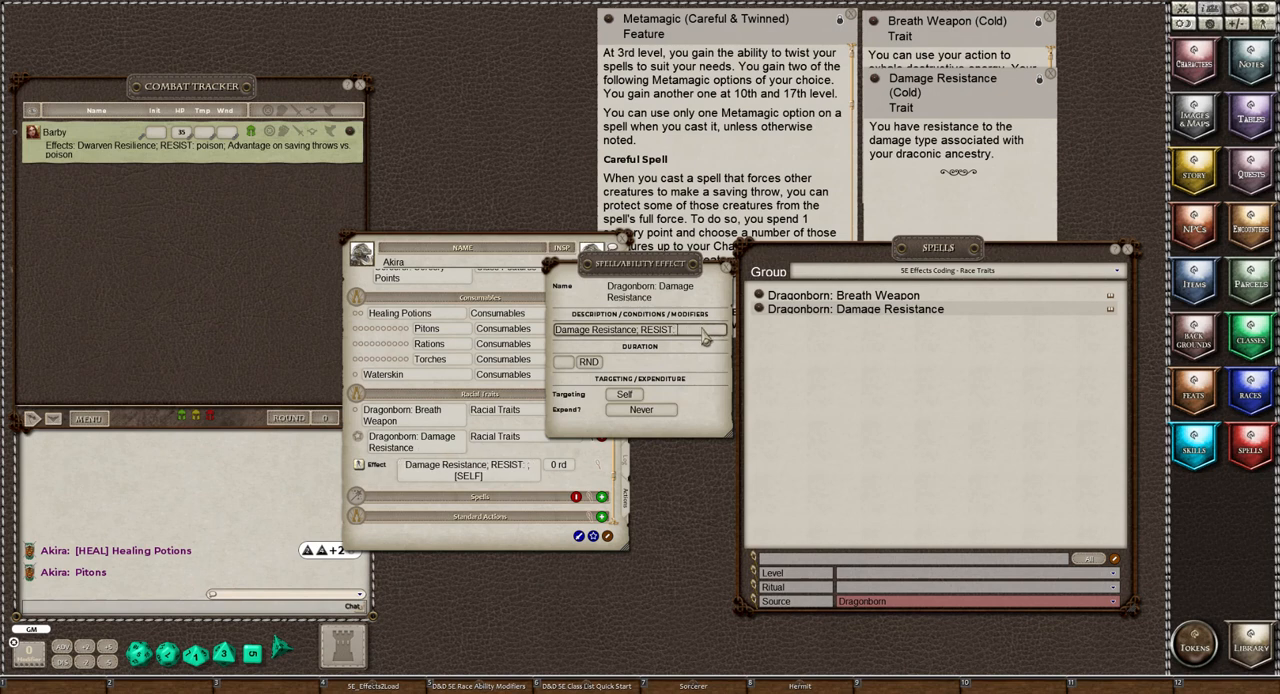
type("cold")
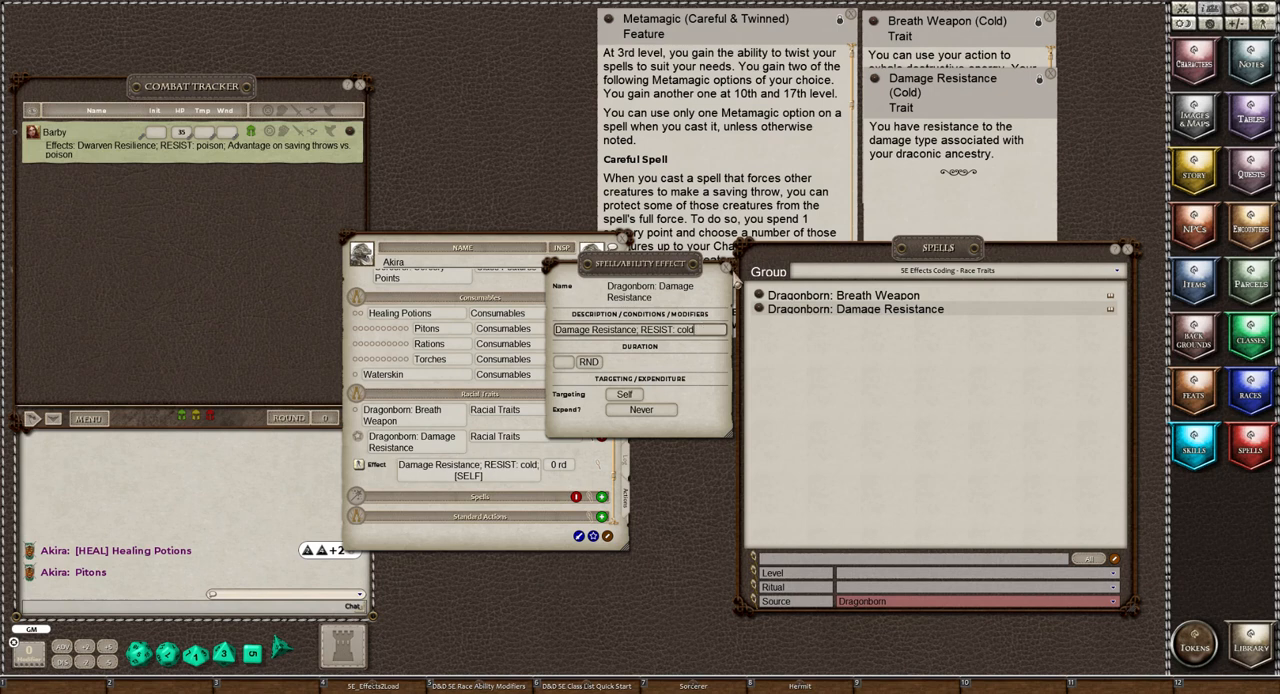
left_click(727, 271)
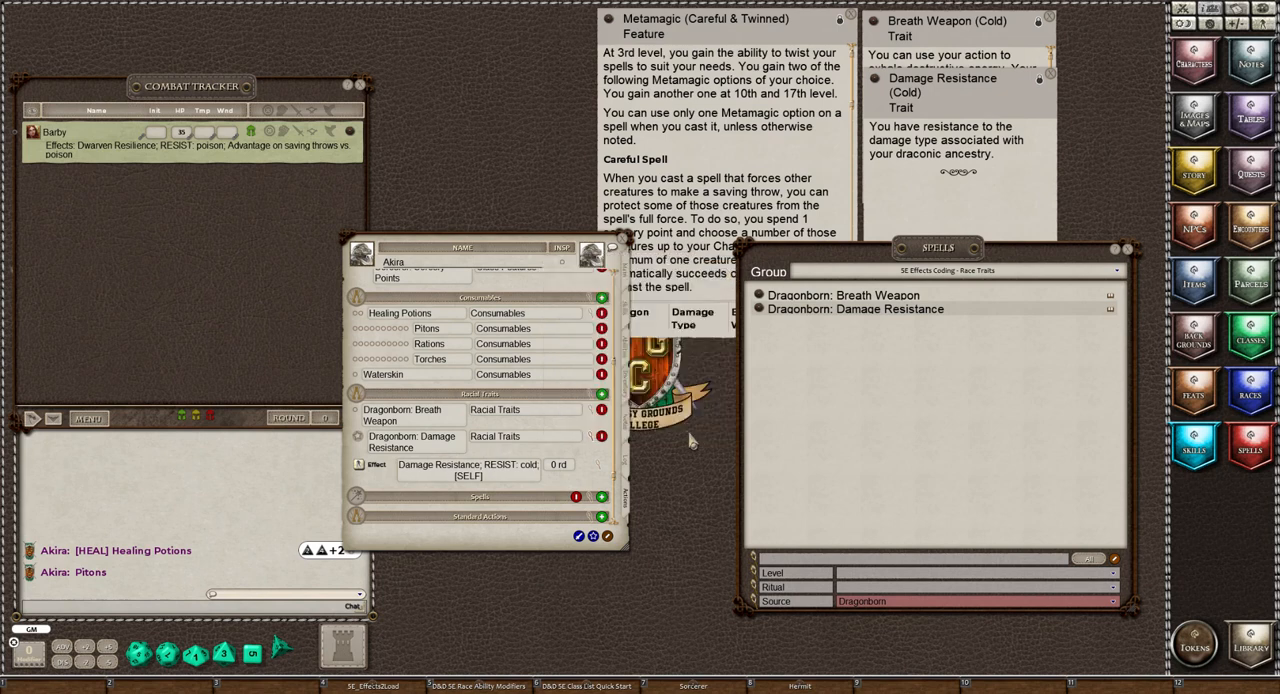
left_click(593, 444)
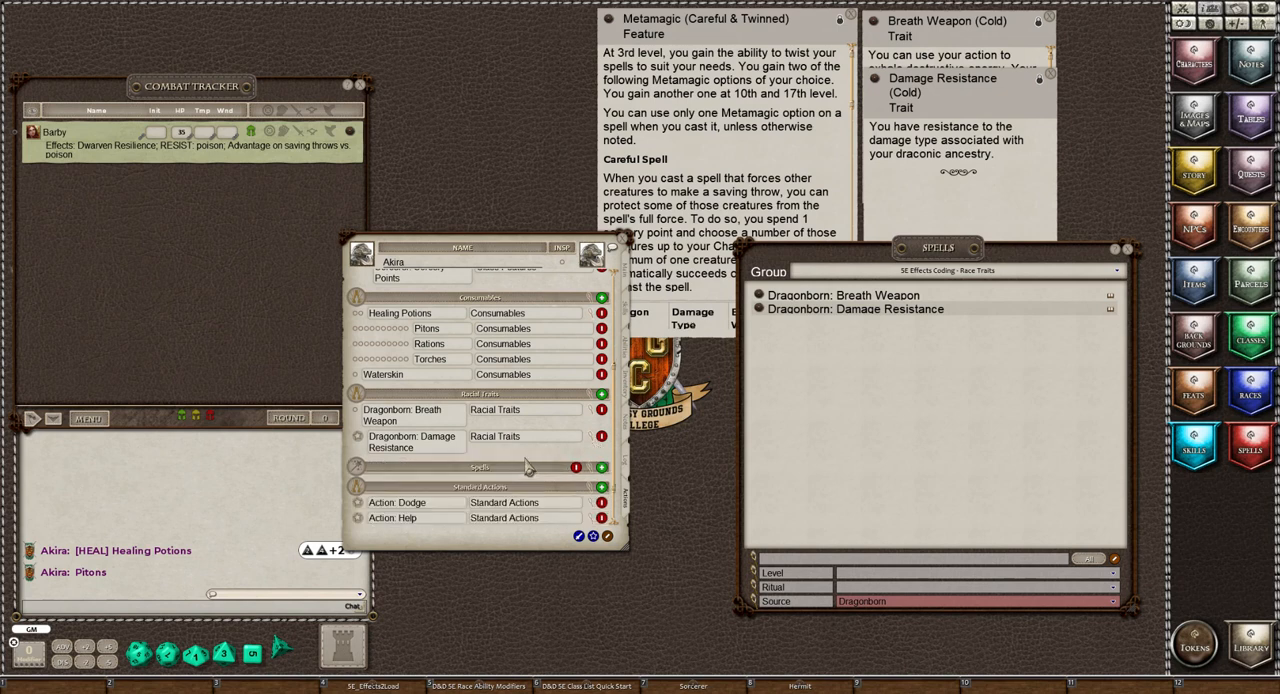
left_click(591, 446)
left_click(590, 441)
scroll(410, 498, "down", 2)
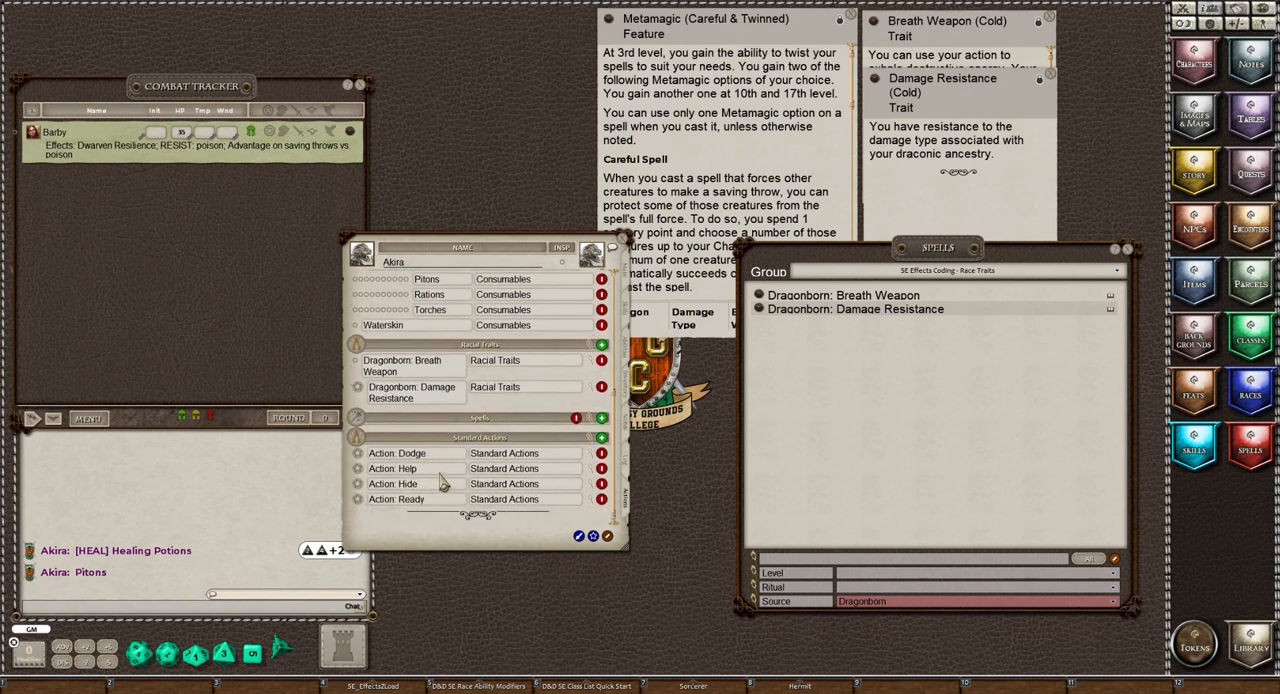
Filter the spell list by source Sorcerer and show the 5E Effects Coding - Spells group
left_click(868, 602)
scroll(900, 575, "down", 10)
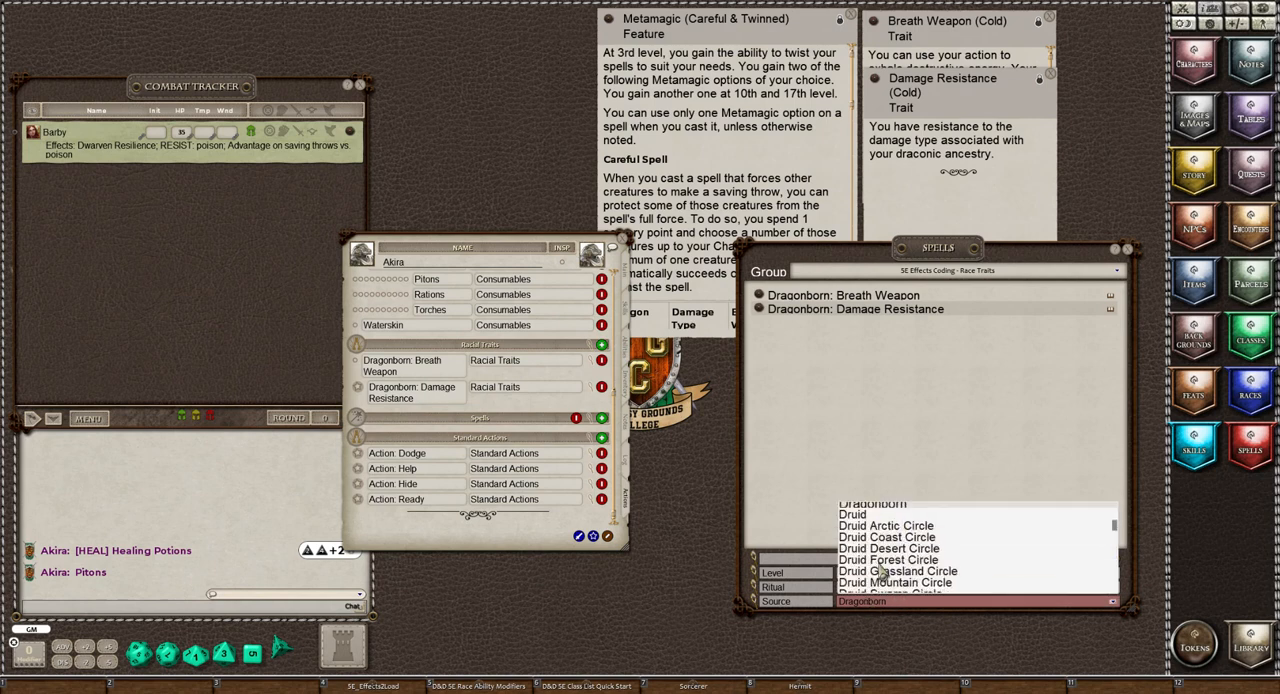
scroll(880, 576, "down", 15)
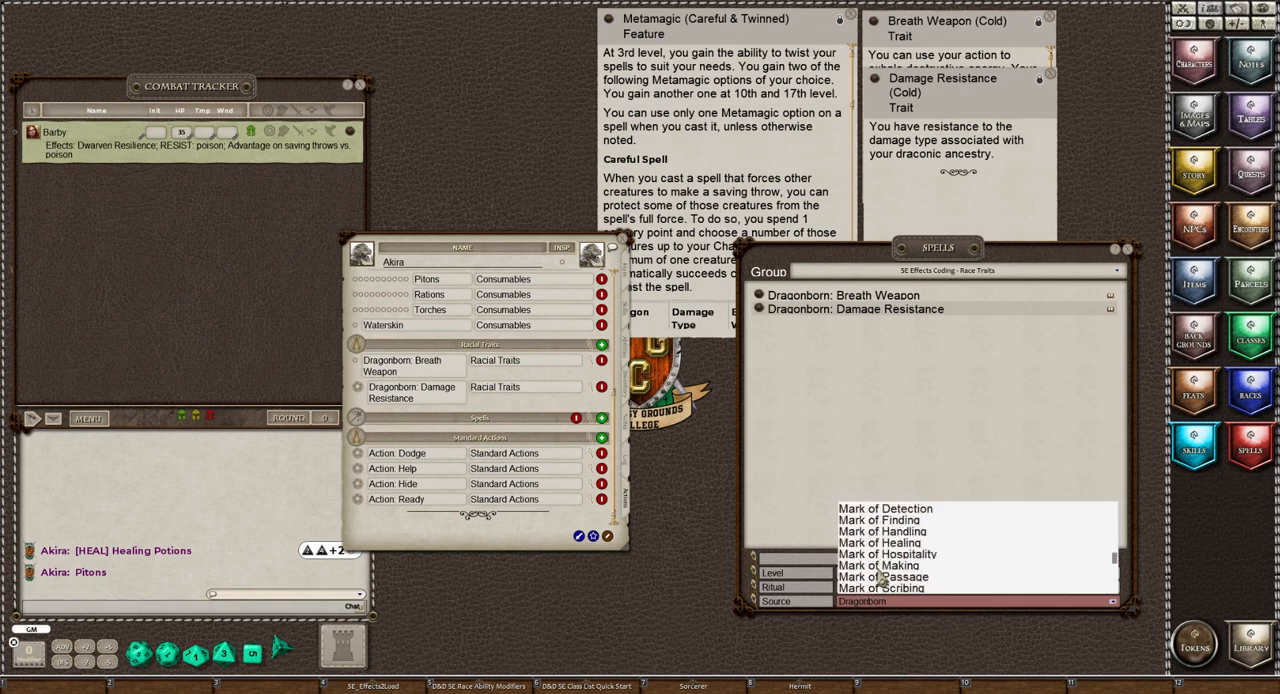
scroll(880, 578, "down", 3)
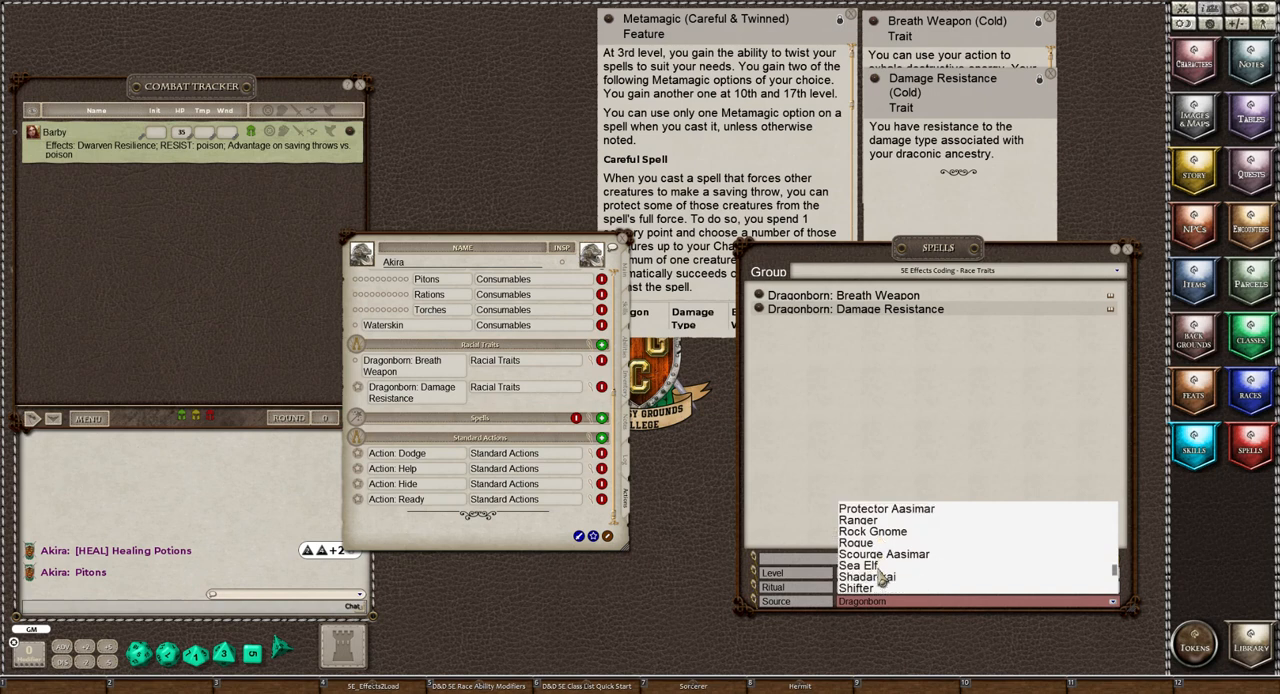
scroll(880, 578, "down", 1)
scroll(878, 578, "down", 1)
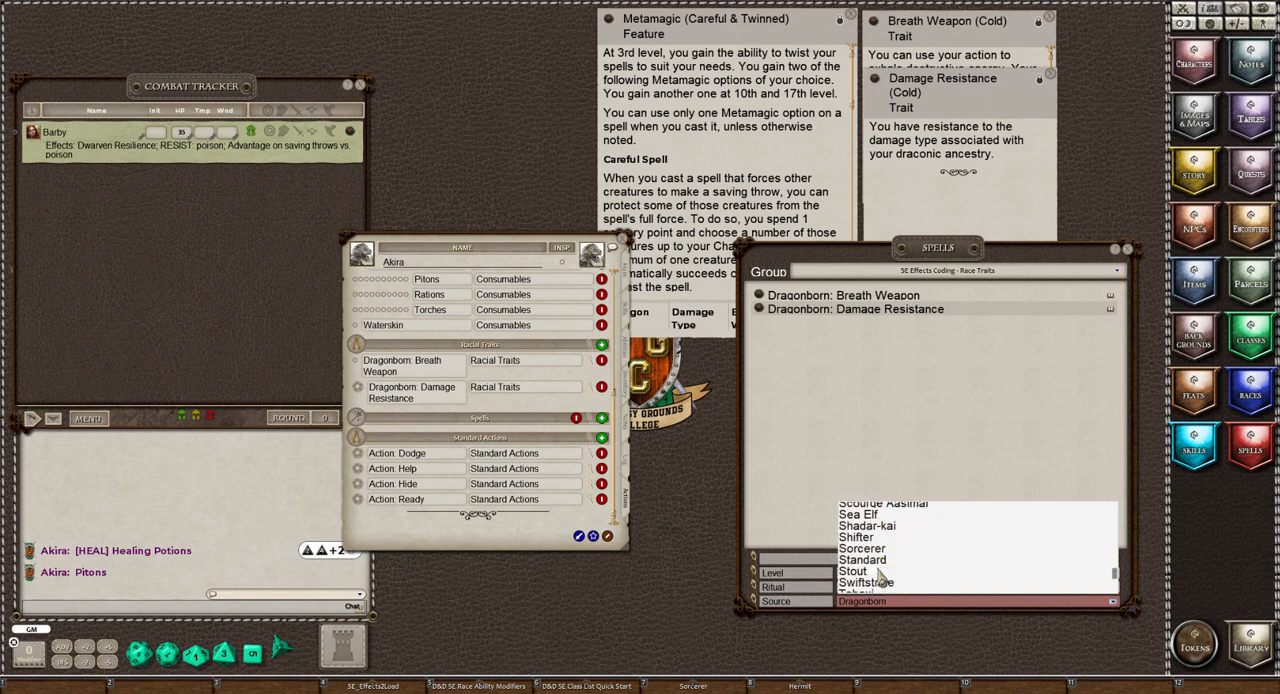
left_click(870, 558)
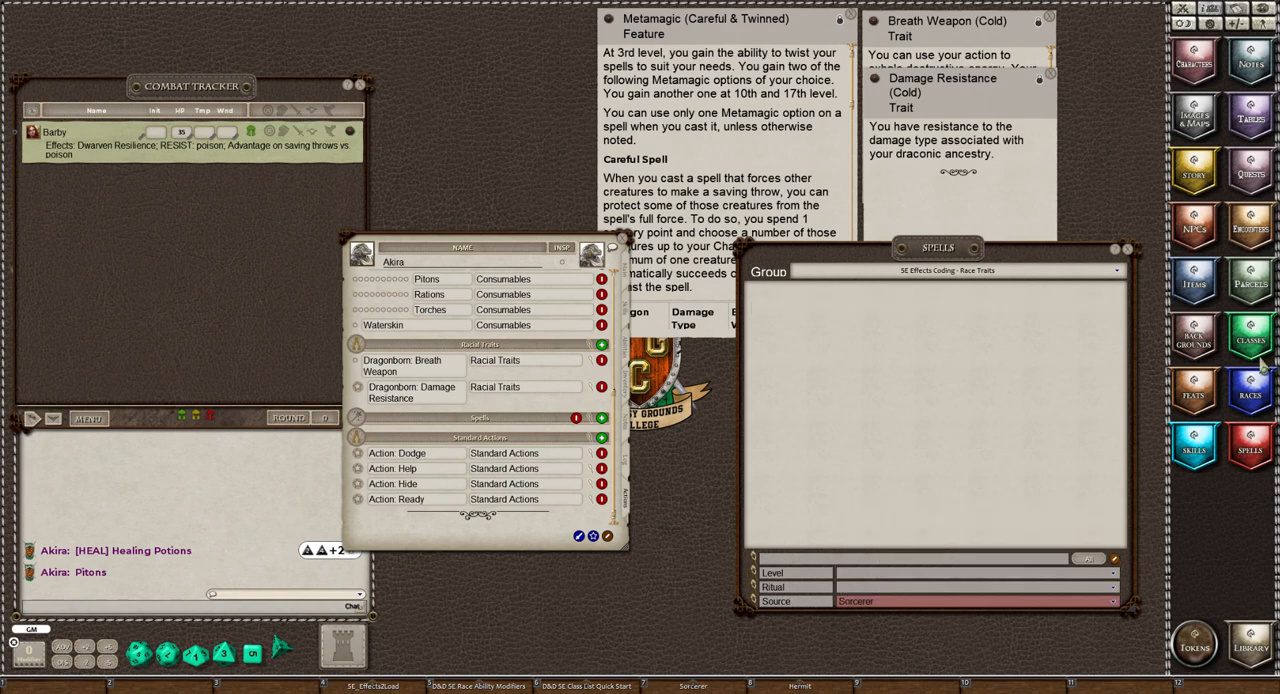
left_click(914, 276)
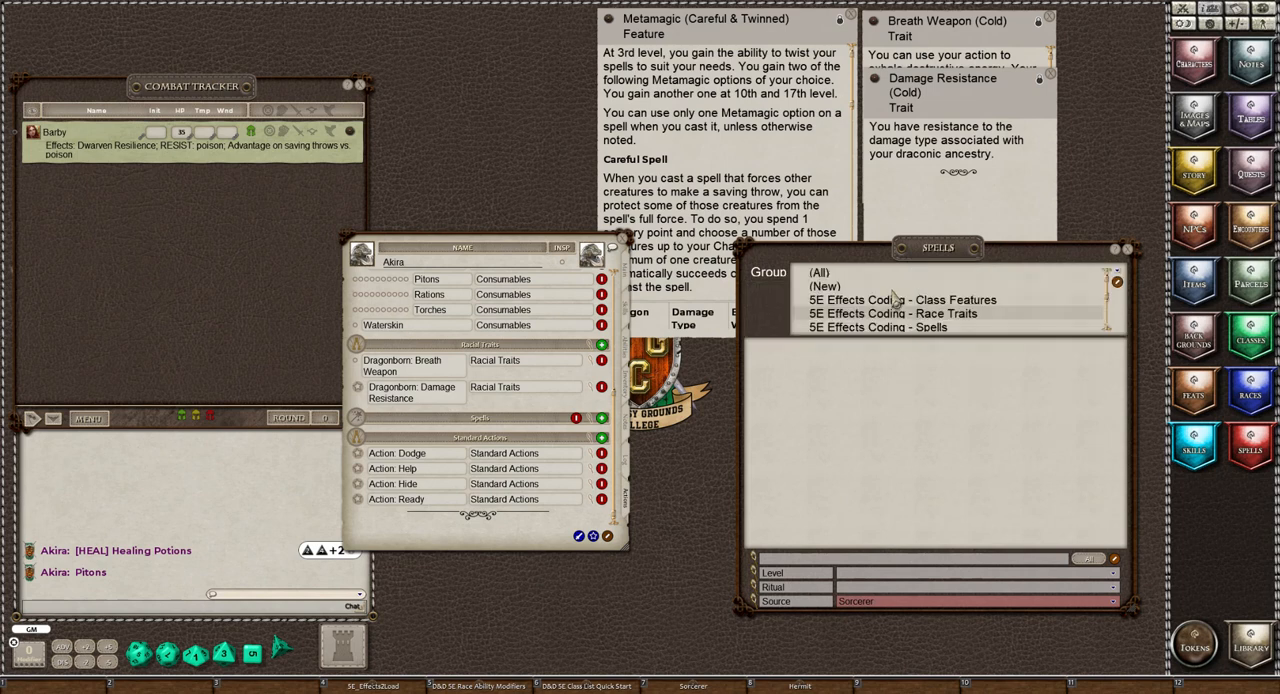
left_click(929, 328)
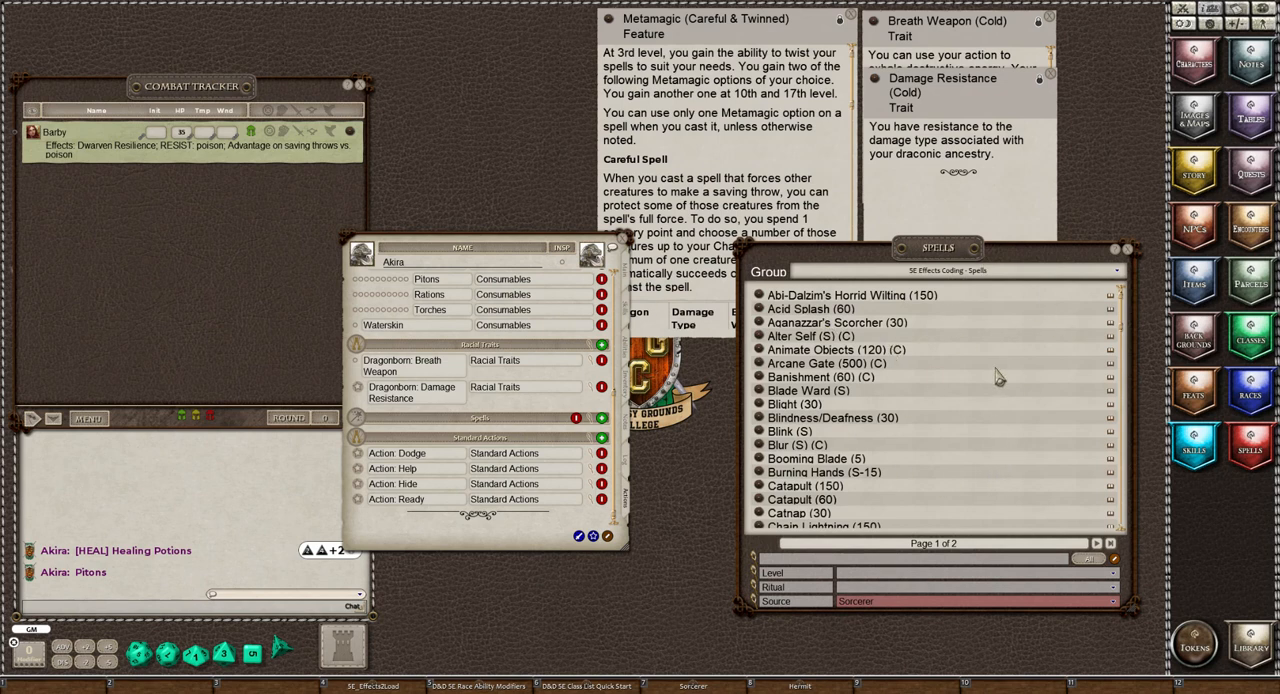
Limit the Sorcerer spell list to level 1 spells
scroll(525, 415, "up", 6)
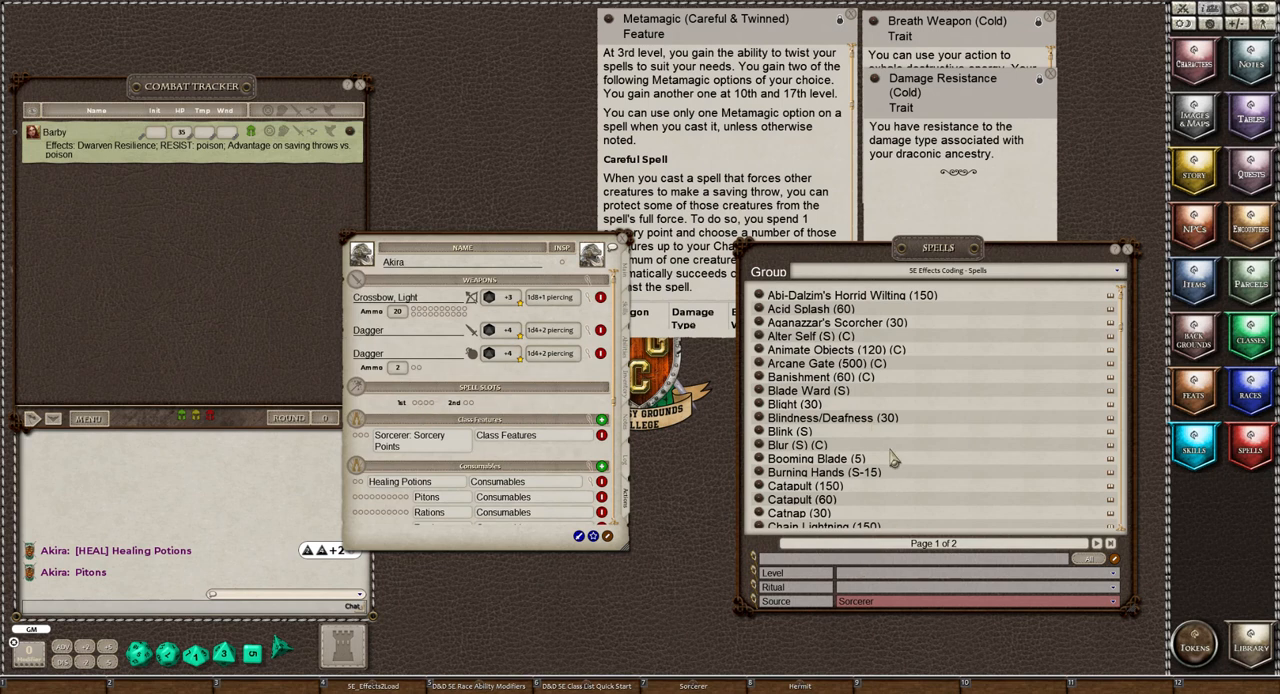
left_click(847, 575)
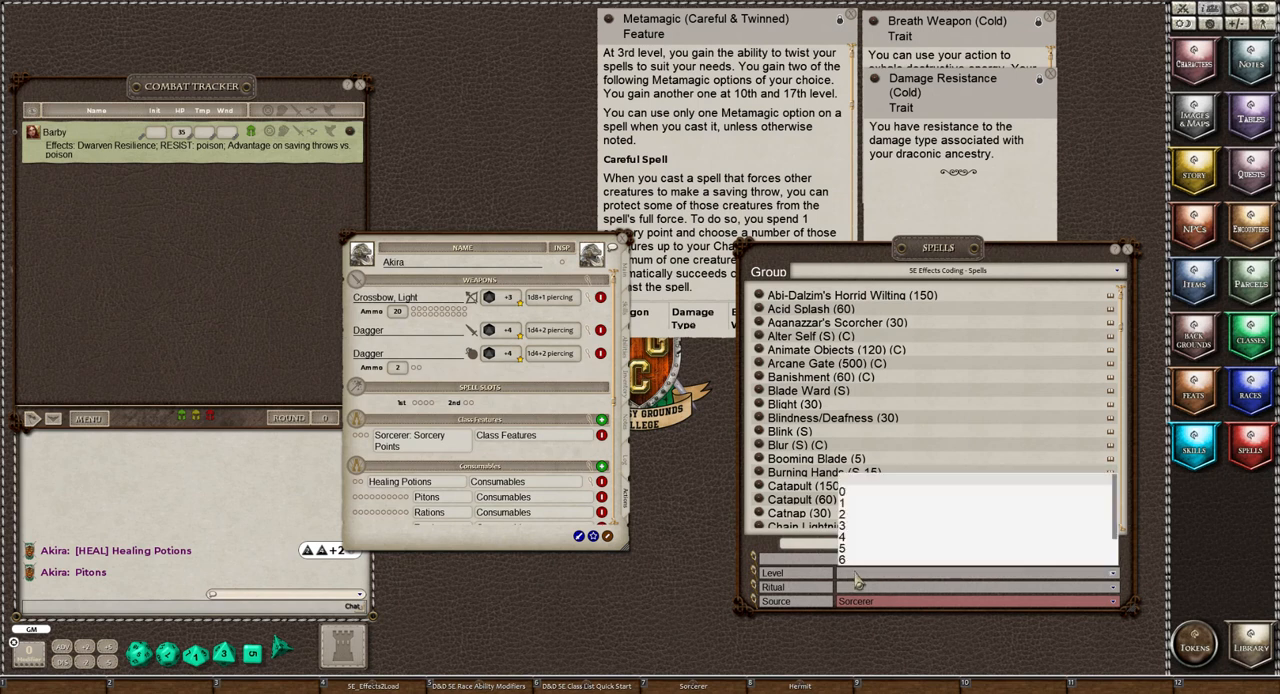
left_click(848, 503)
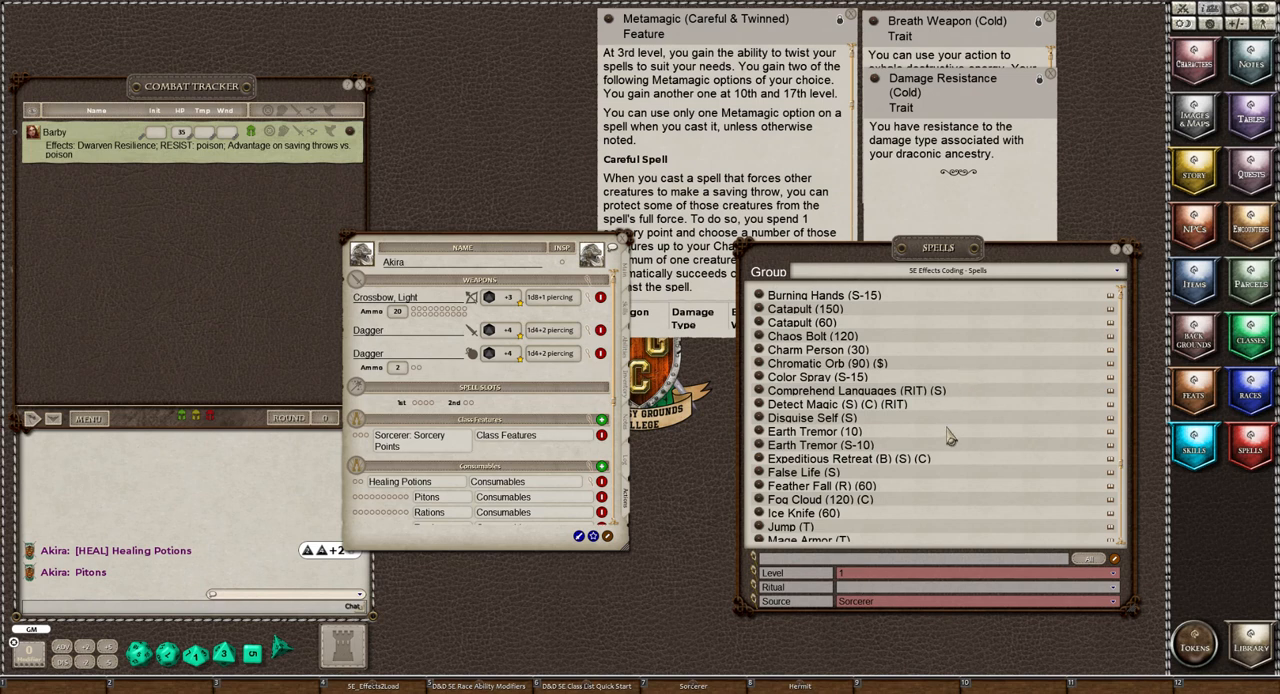
Look through the level 1 Sorcerer spells and check the details of Thunderwave (S-15)
scroll(950, 437, "down", 2)
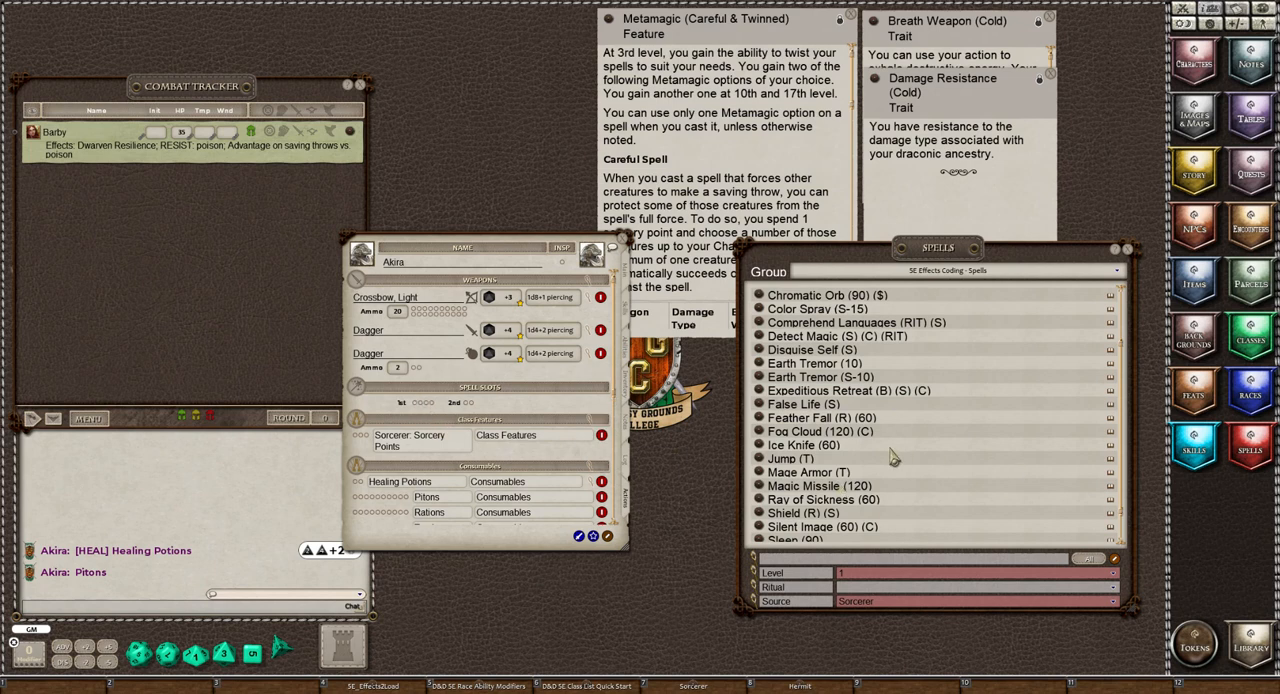
scroll(893, 457, "up", 3)
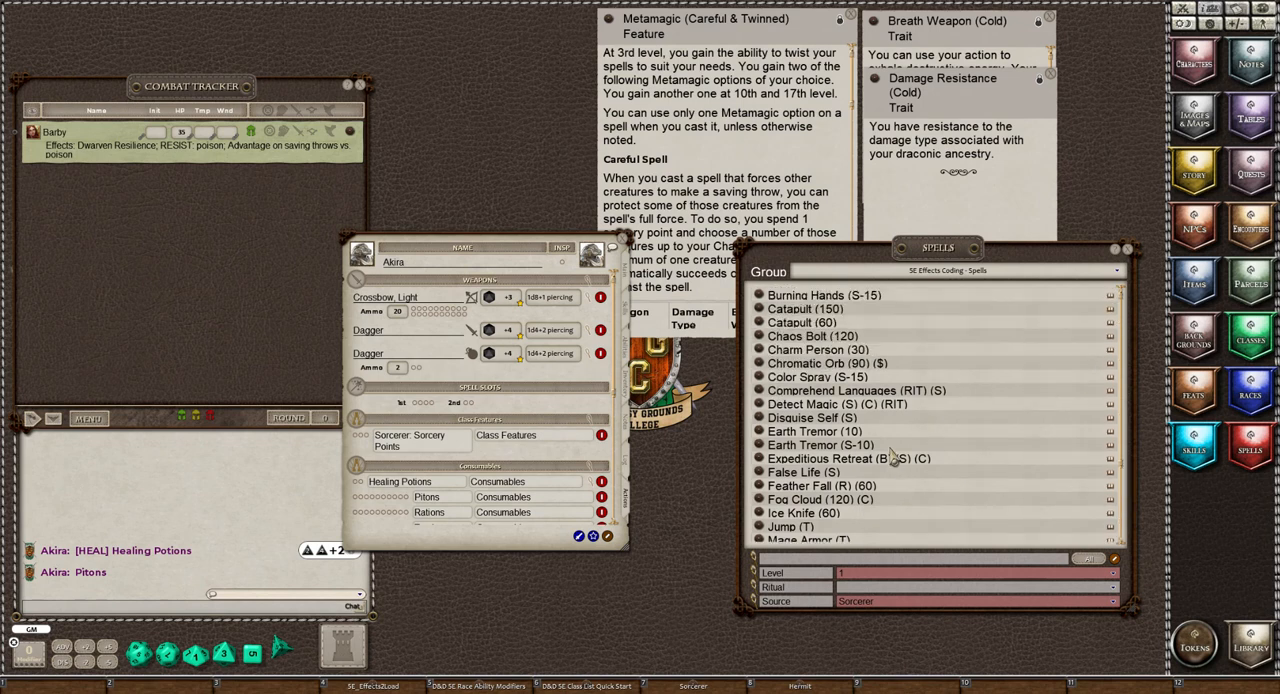
scroll(893, 457, "down", 4)
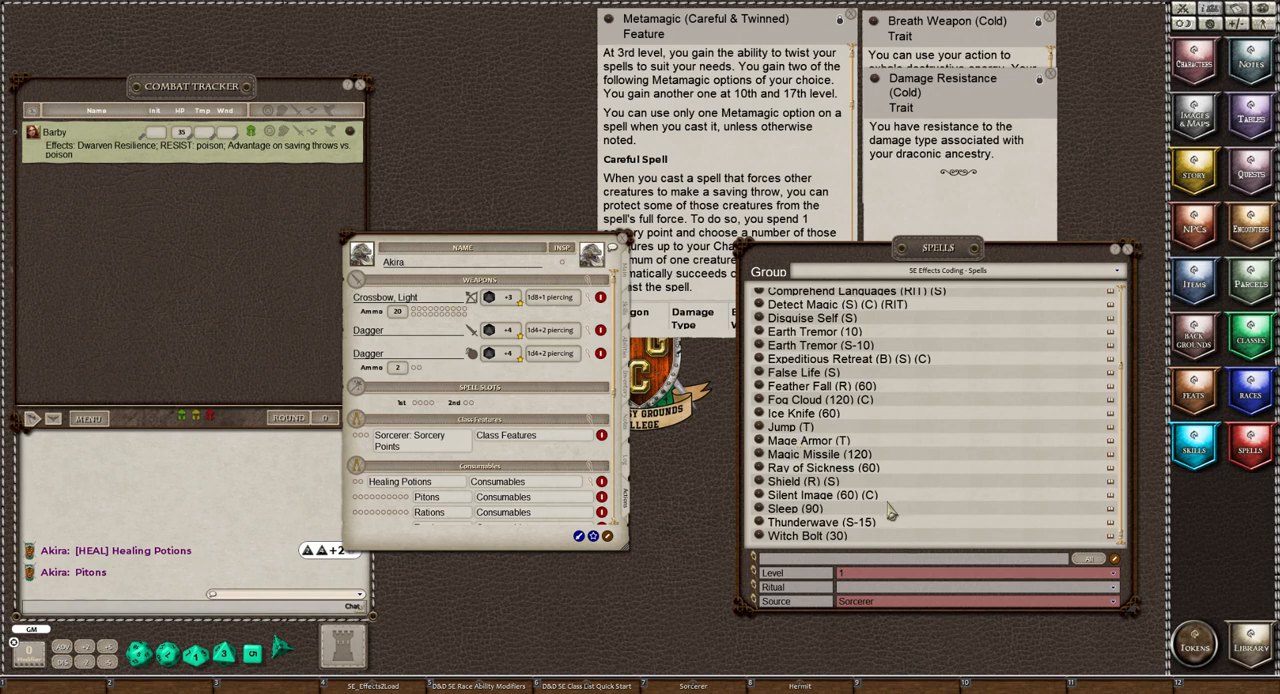
left_click(761, 523)
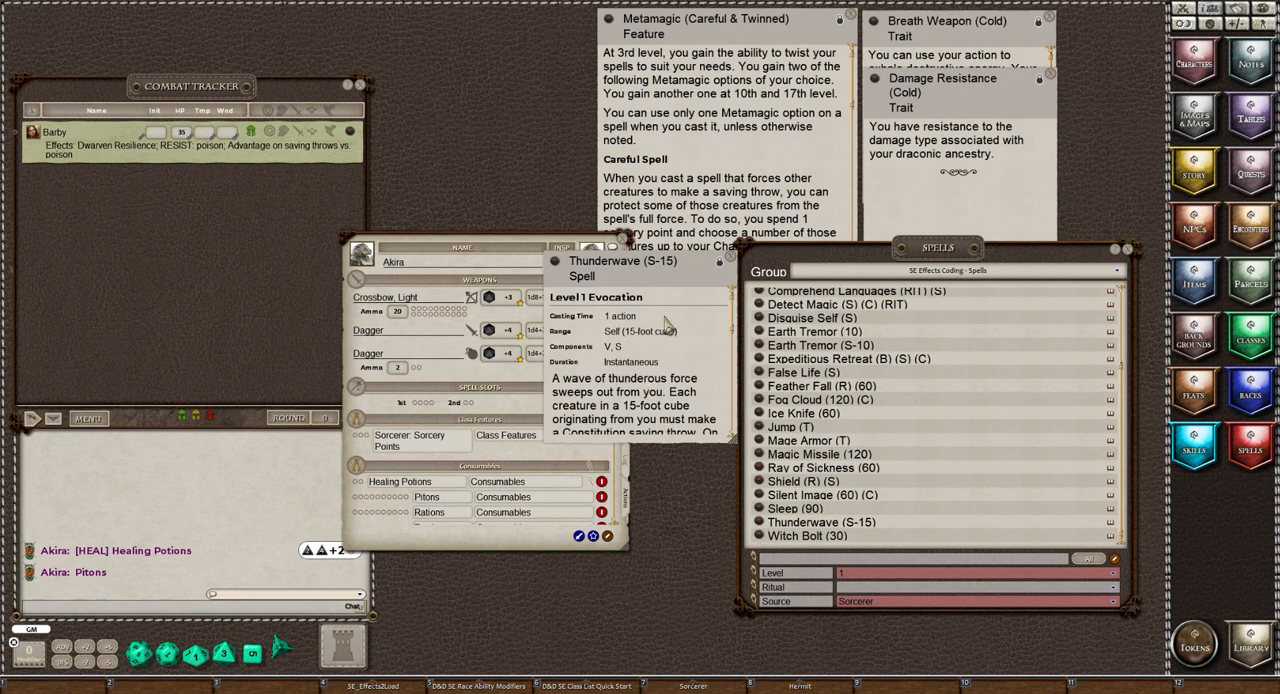
left_click(728, 256)
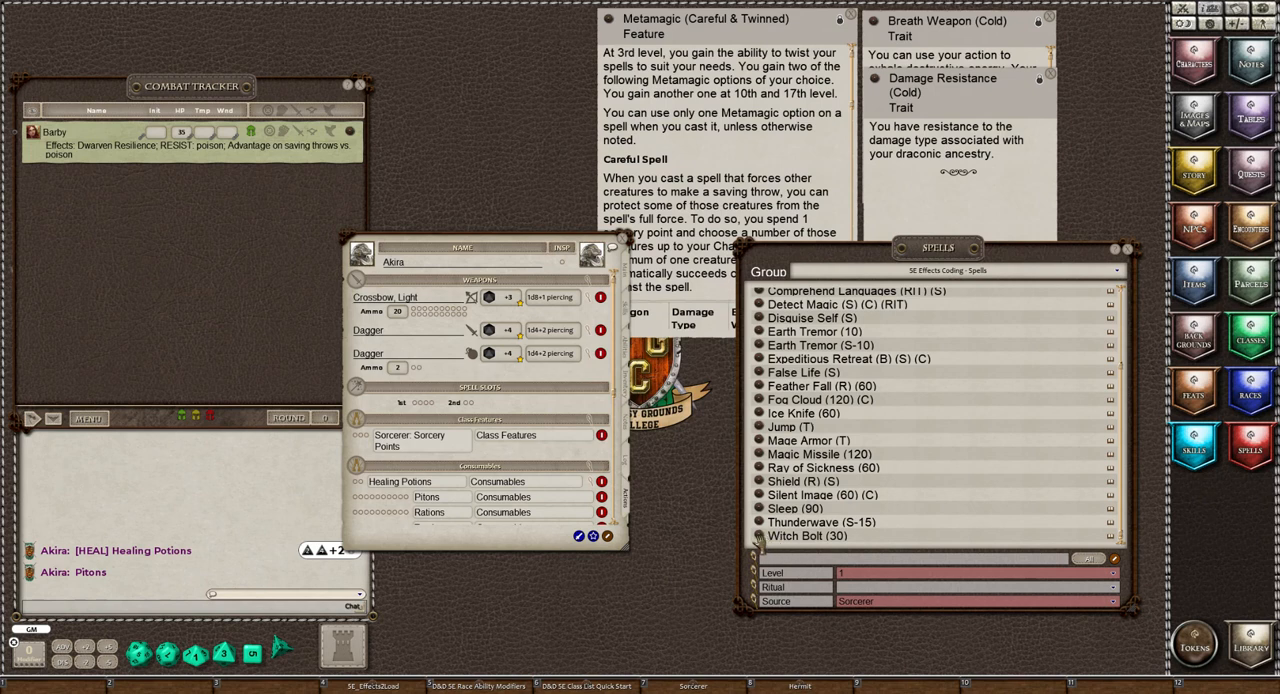
Review the Witch Bolt (30) spell record, rename it "Witch Bolt (30) (C)" and lock it again
left_click(758, 536)
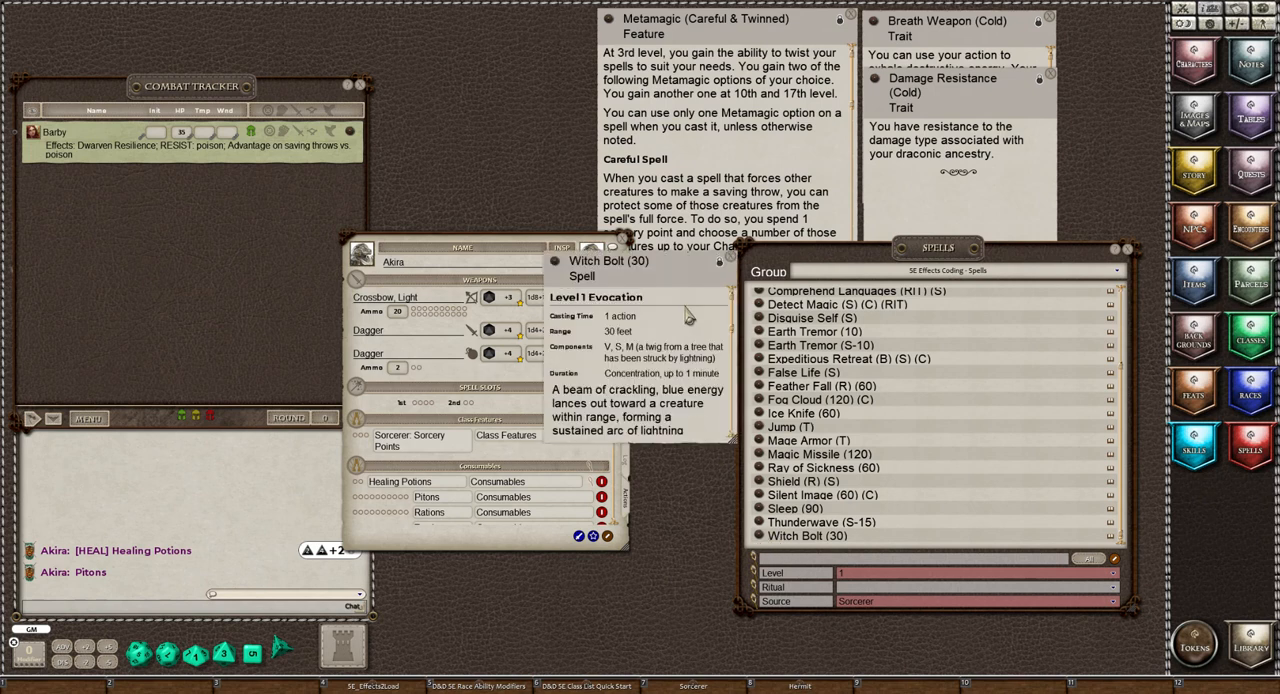
scroll(697, 343, "down", 2)
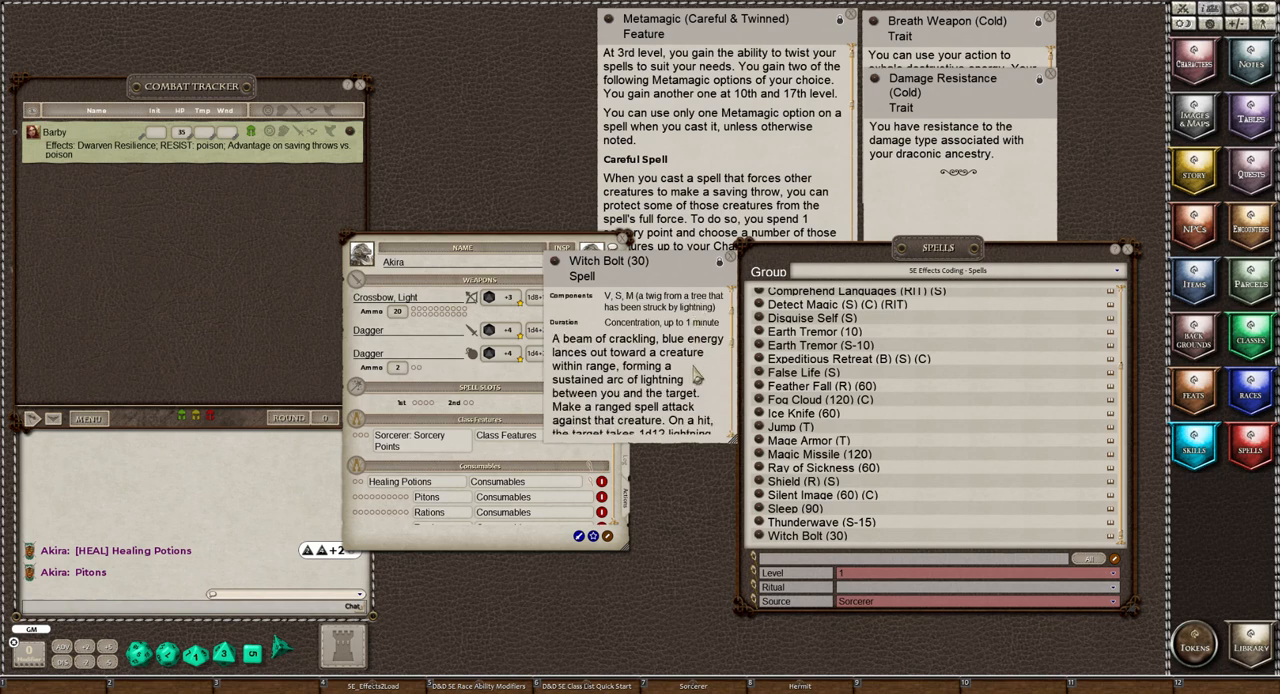
scroll(697, 375, "down", 1)
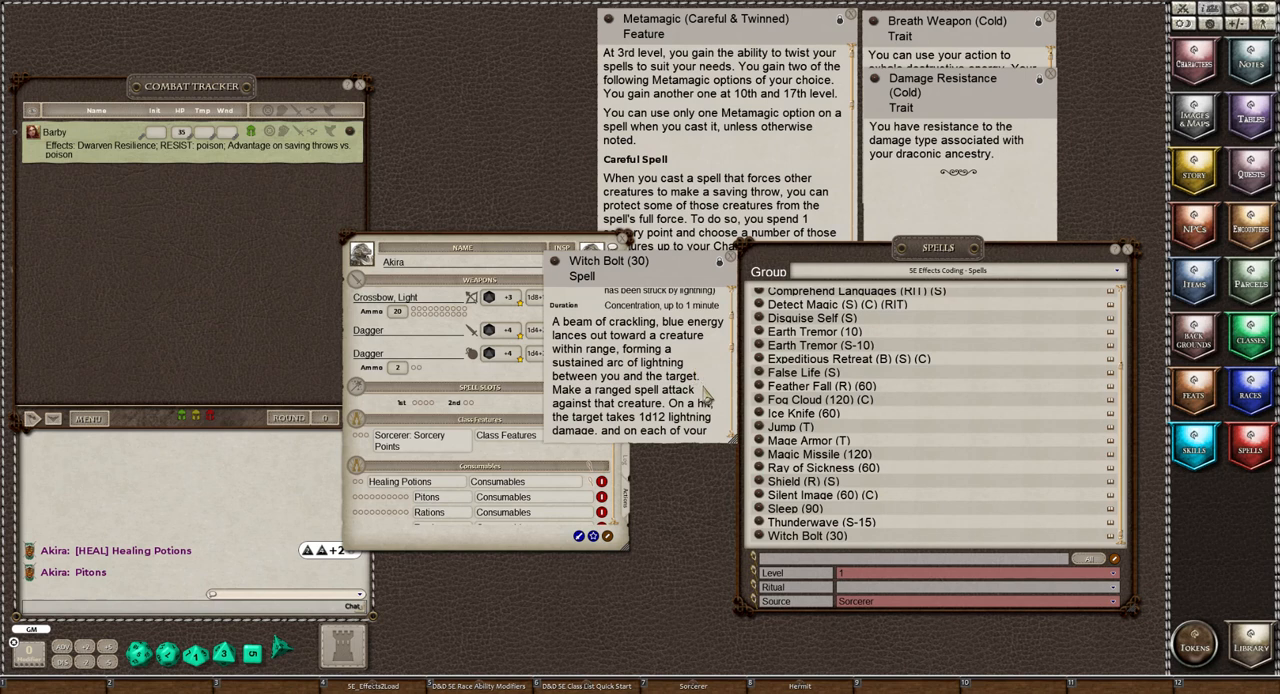
scroll(706, 398, "down", 1)
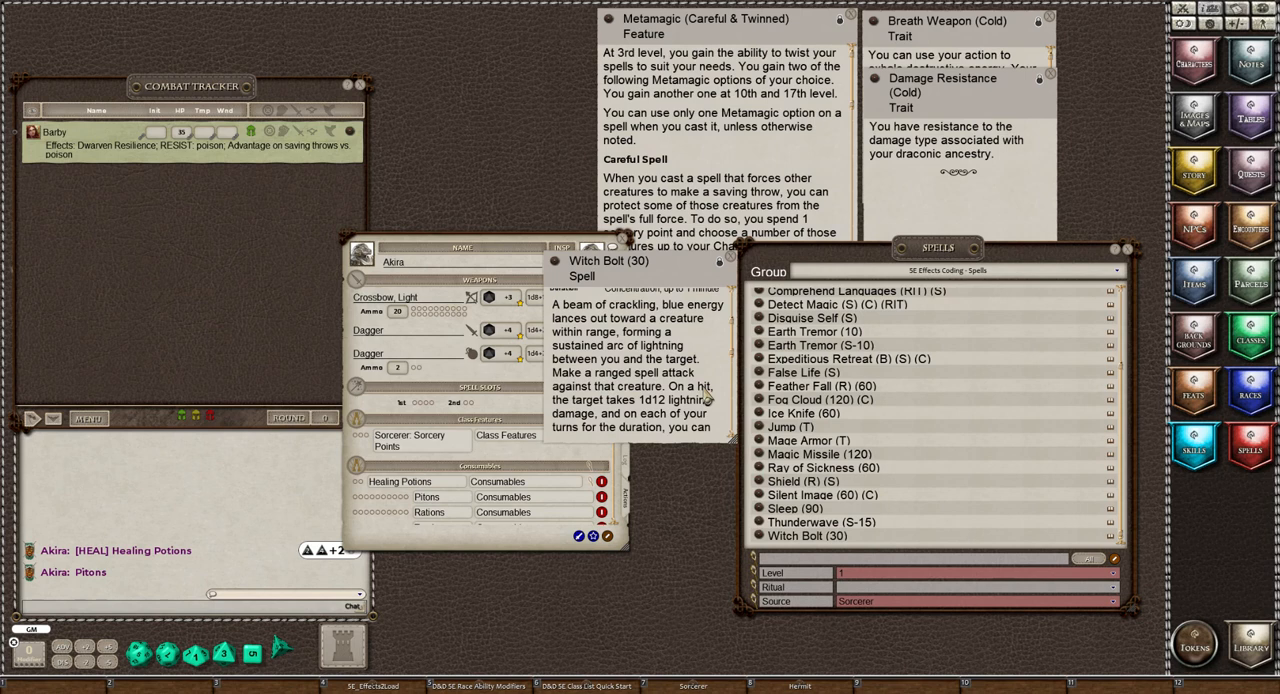
scroll(706, 398, "up", 3)
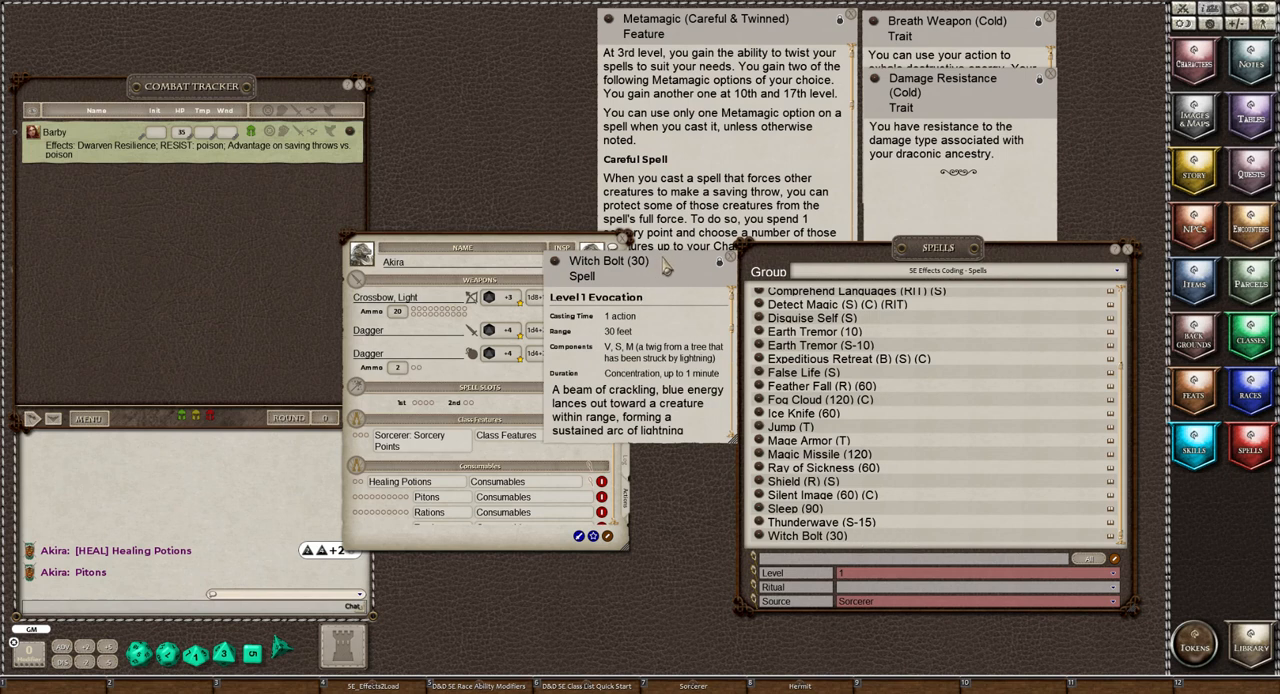
left_click(719, 262)
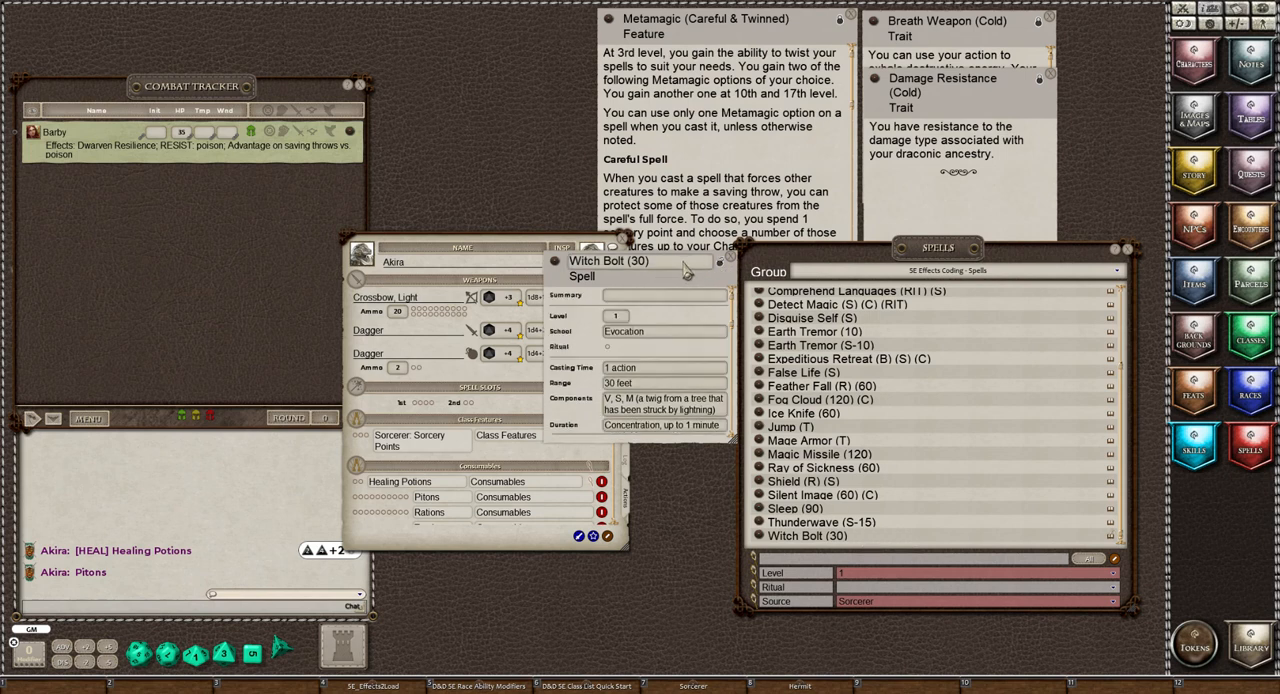
left_click(686, 270)
type("(C)")
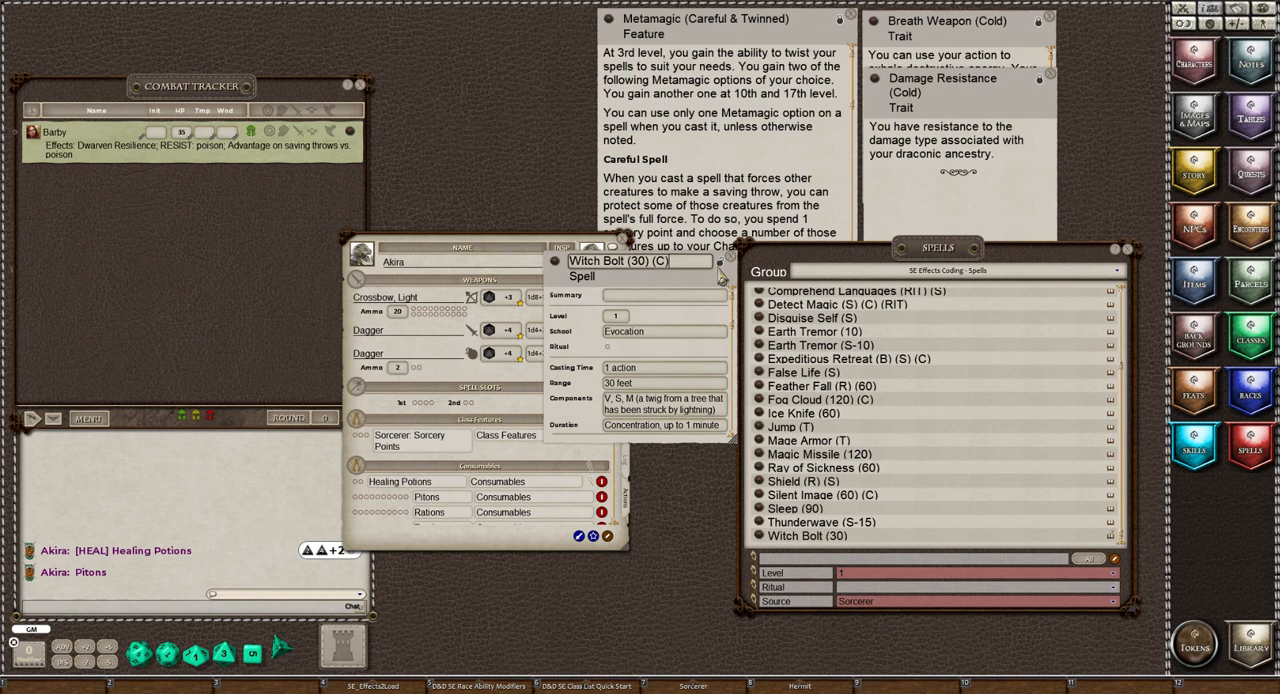
left_click(719, 266)
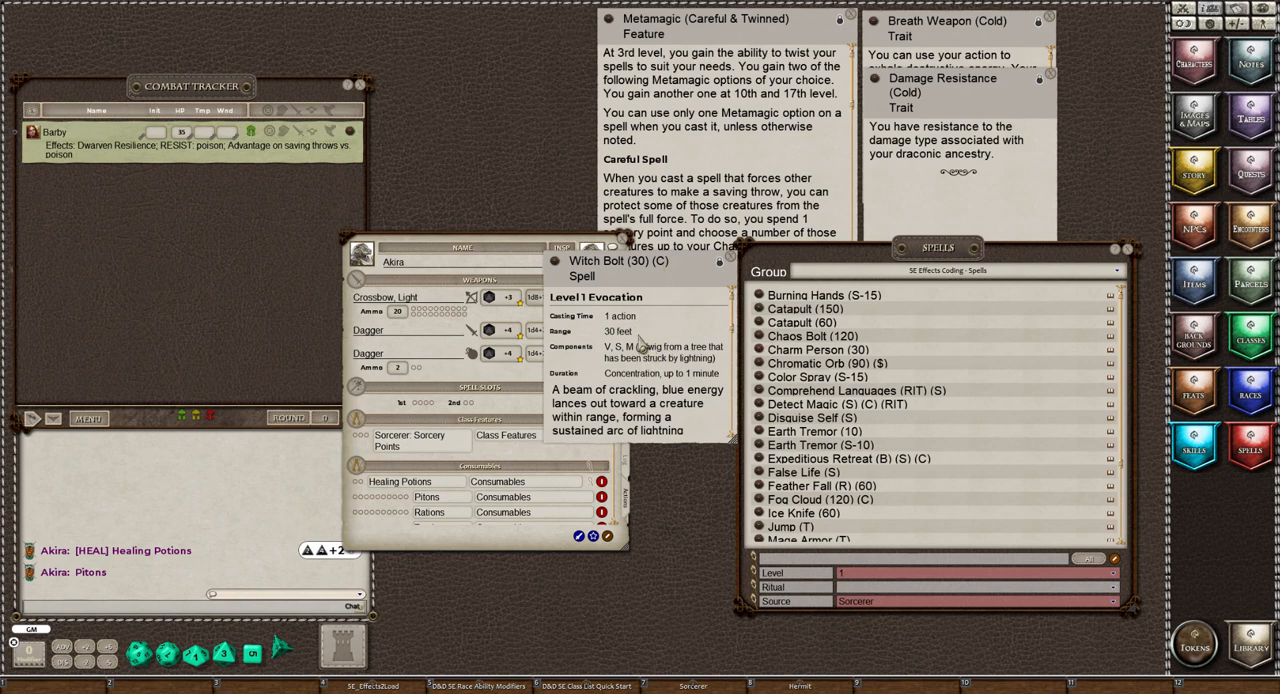
Read the rest of the Witch Bolt (30) (C) description, add the spell to Akira's actions and close its record
scroll(636, 340, "down", 3)
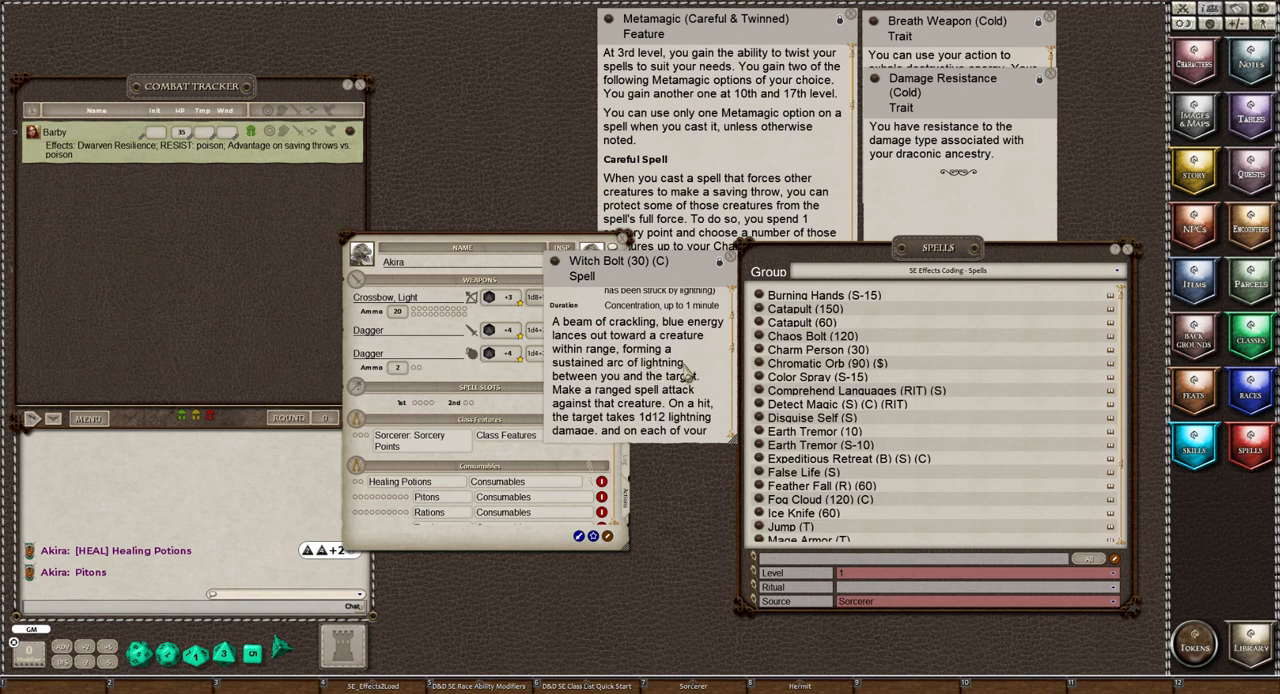
scroll(688, 374, "down", 1)
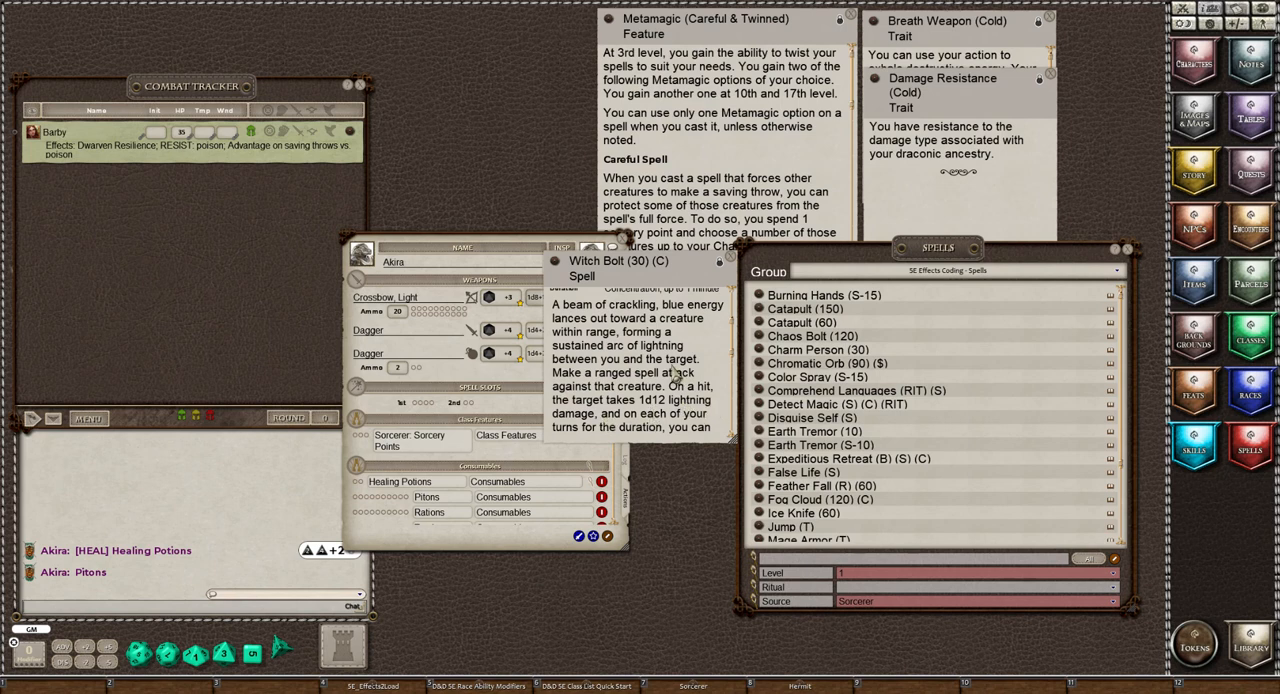
scroll(676, 376, "down", 2)
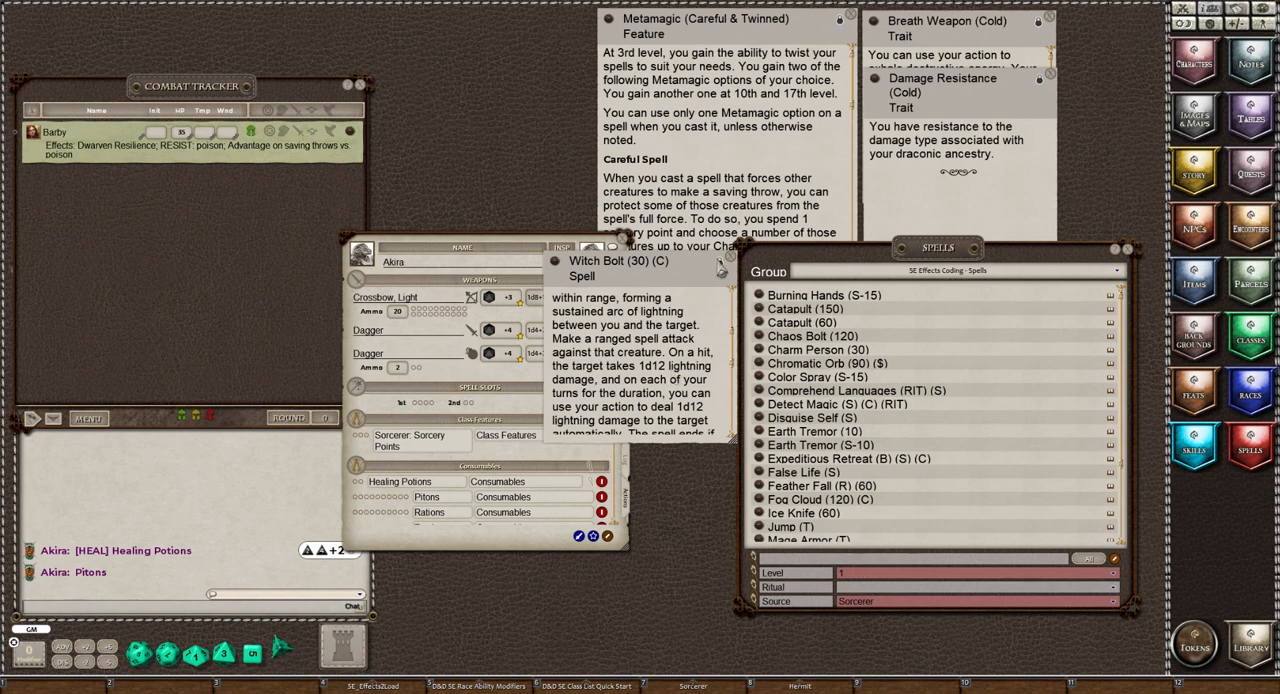
left_click_drag(555, 265, 418, 404)
left_click(728, 256)
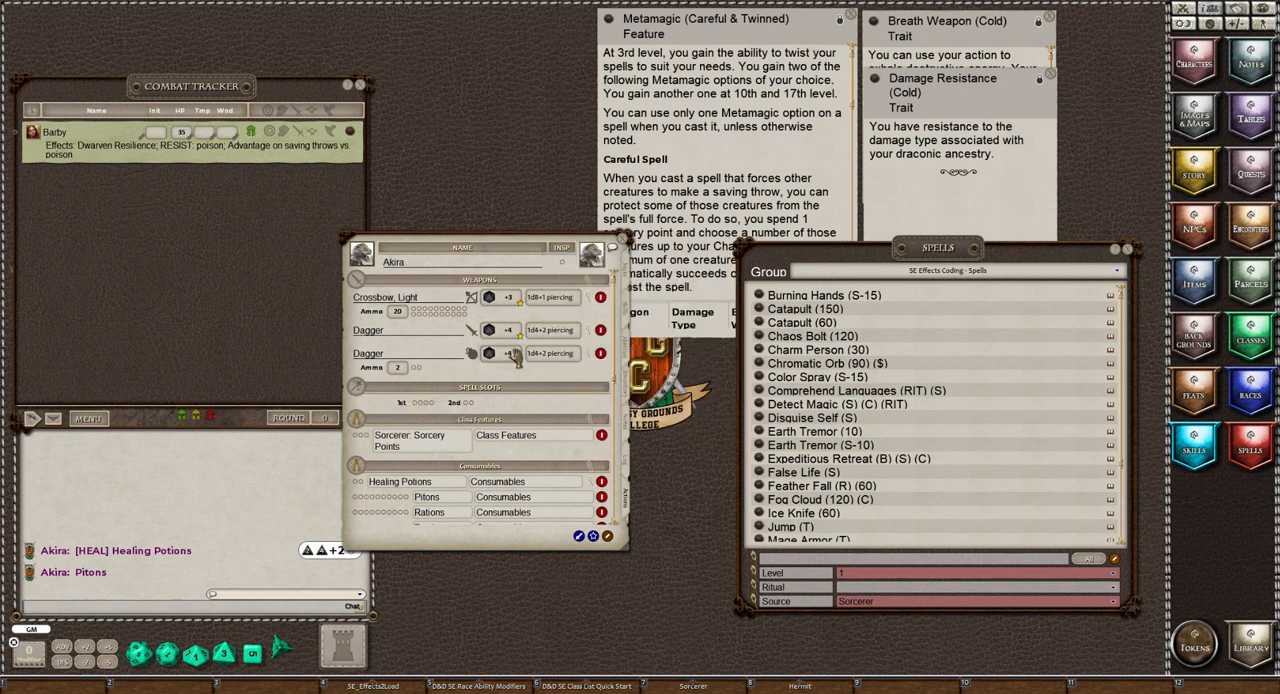
Check the cast, damage and effect entries of Witch Bolt (30) (C) among Akira's level 1 spells and collapse them
scroll(513, 355, "down", 5)
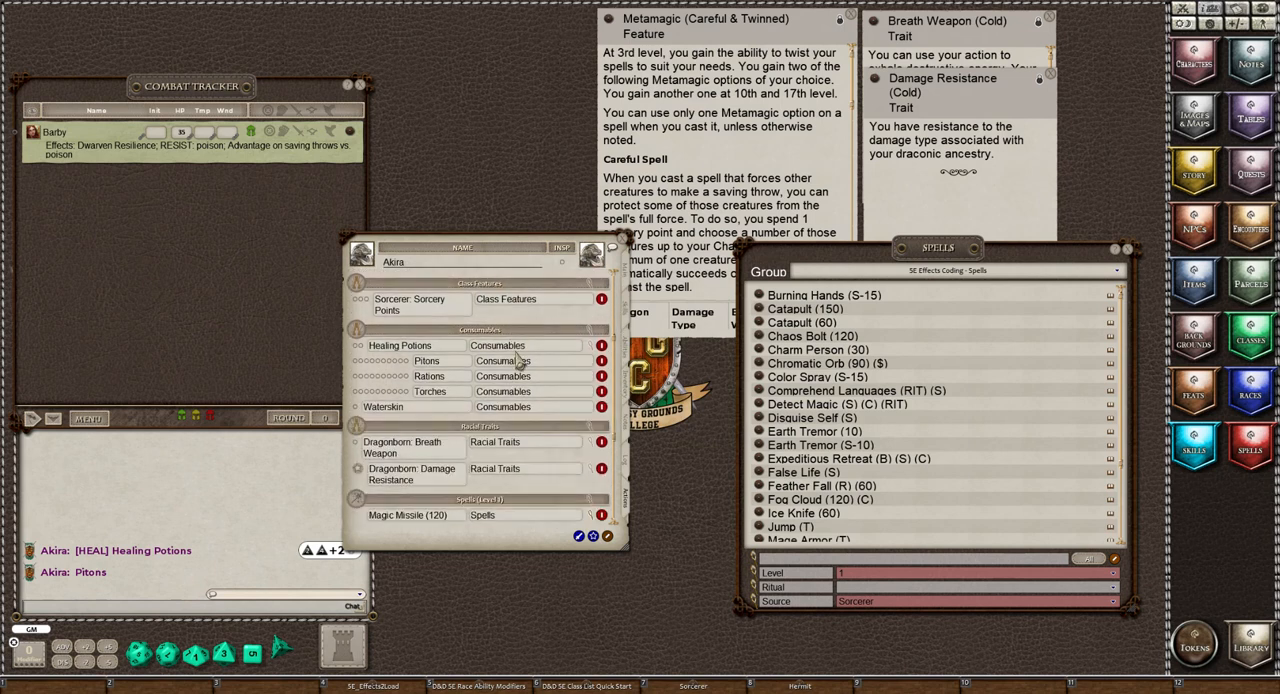
scroll(519, 362, "down", 3)
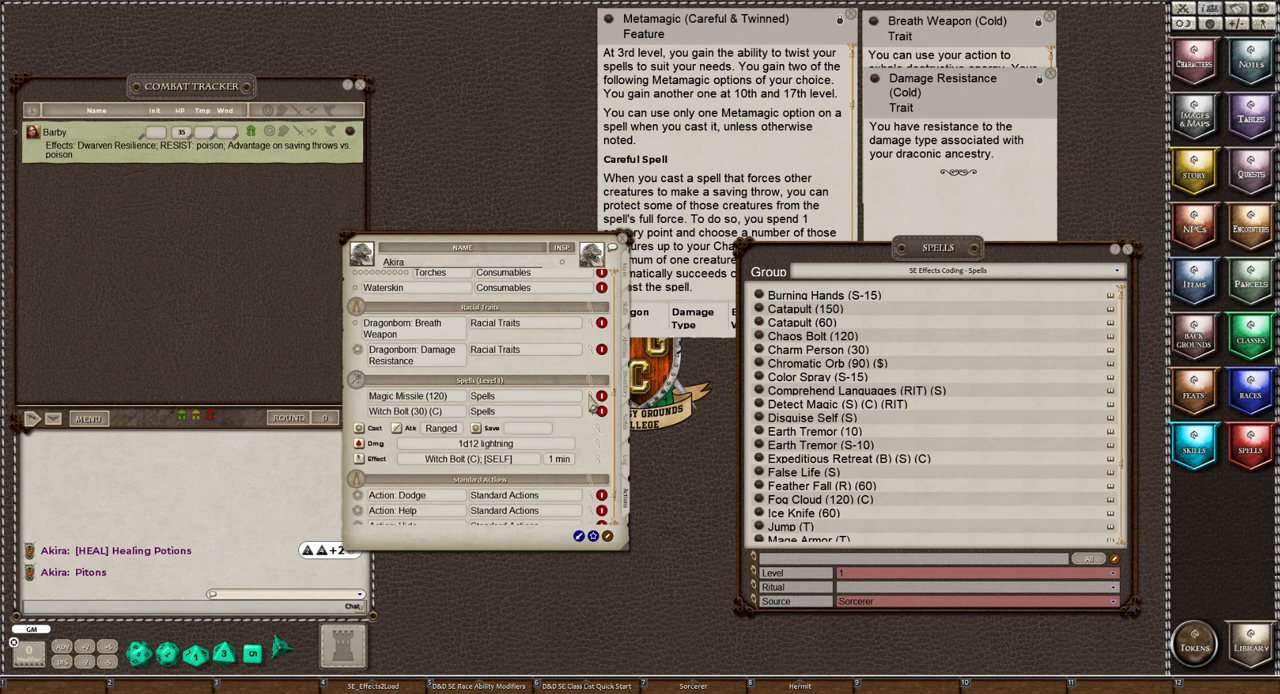
left_click(592, 421)
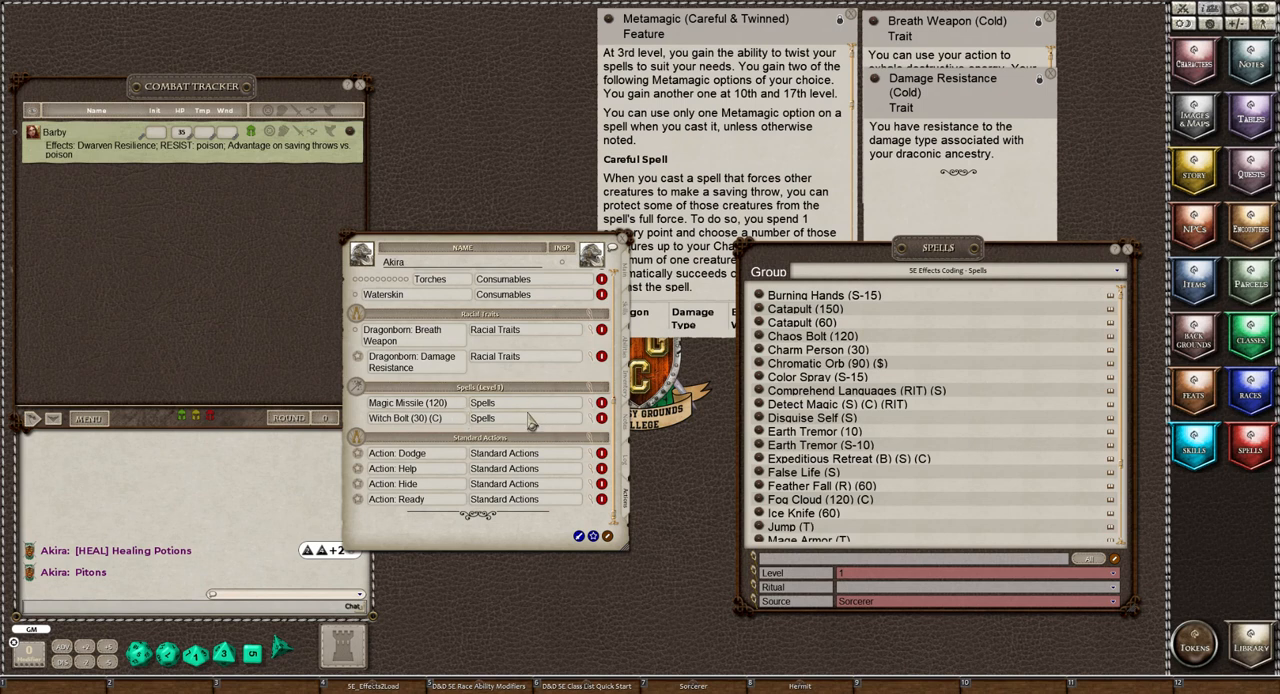
scroll(453, 418, "up", 10)
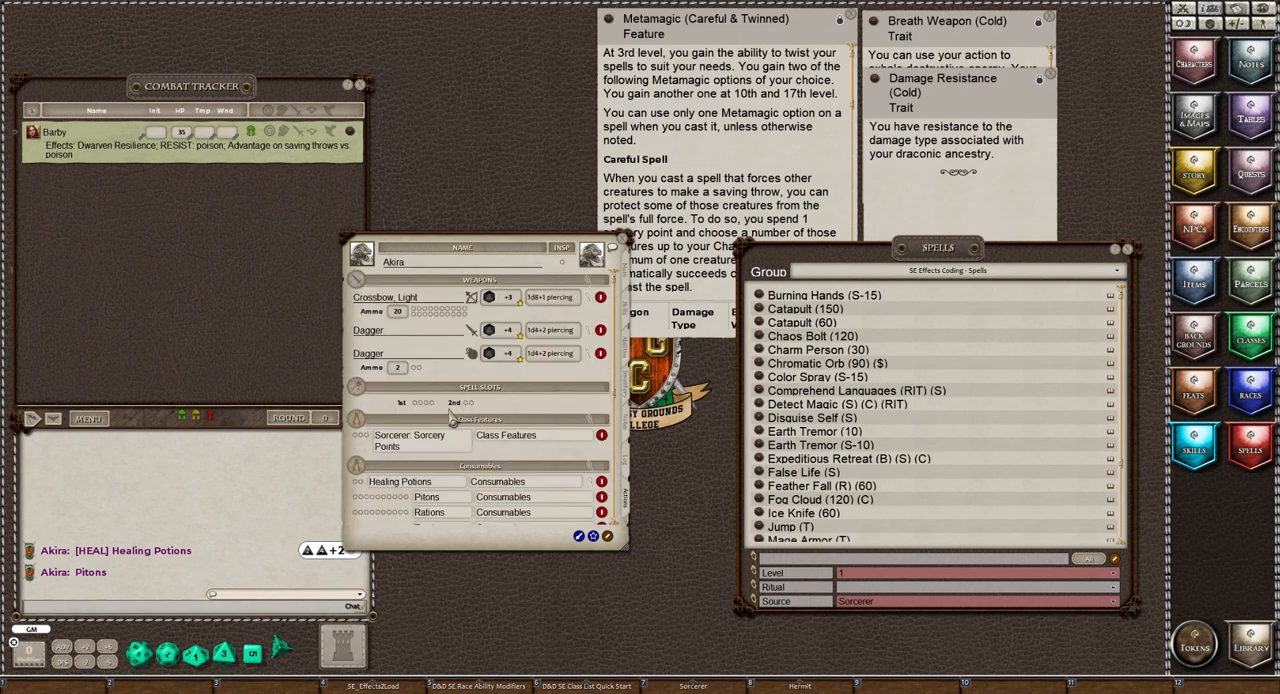
Limit the Sorcerer spell list to level 2 and add Misty Step(B) (S) to Akira's actions
left_click(862, 578)
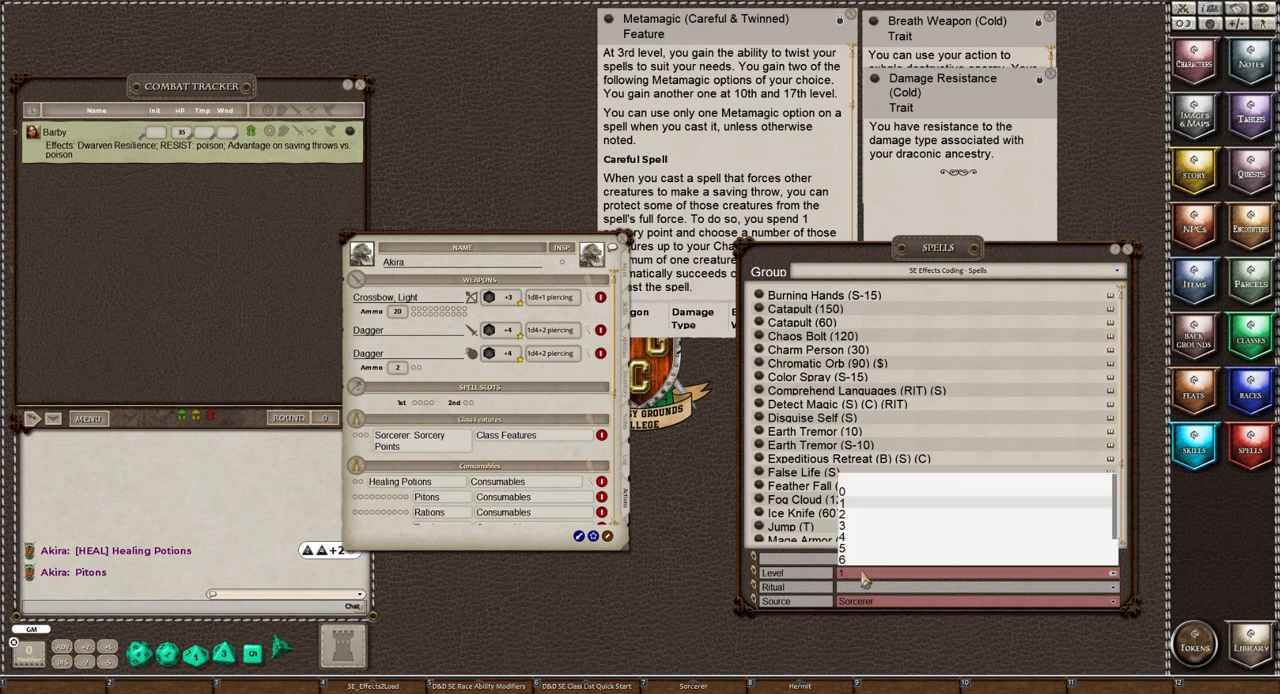
left_click(843, 514)
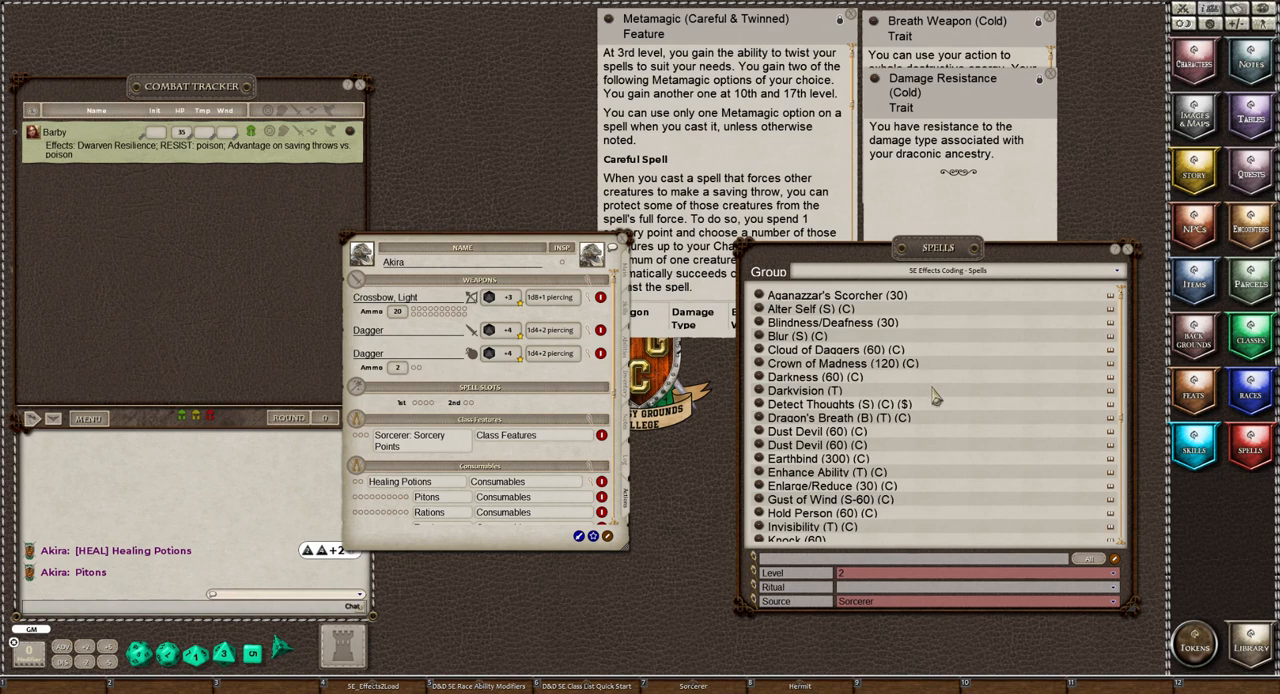
scroll(935, 397, "down", 2)
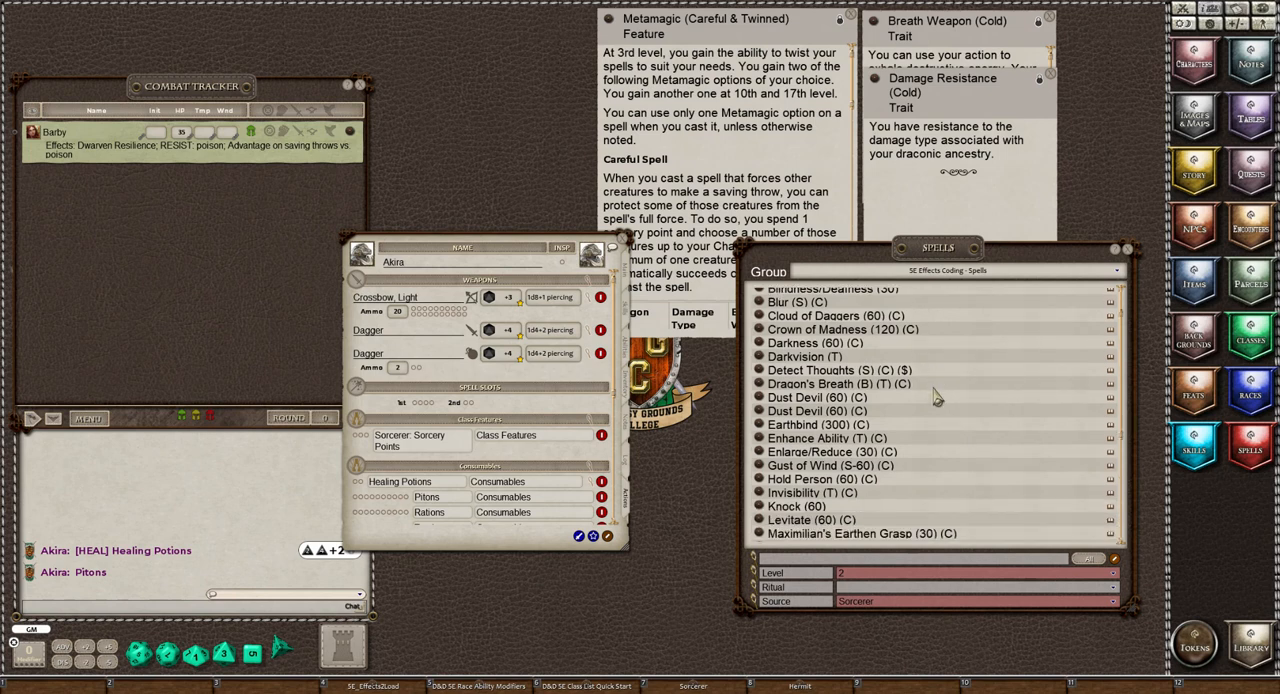
scroll(935, 397, "down", 6)
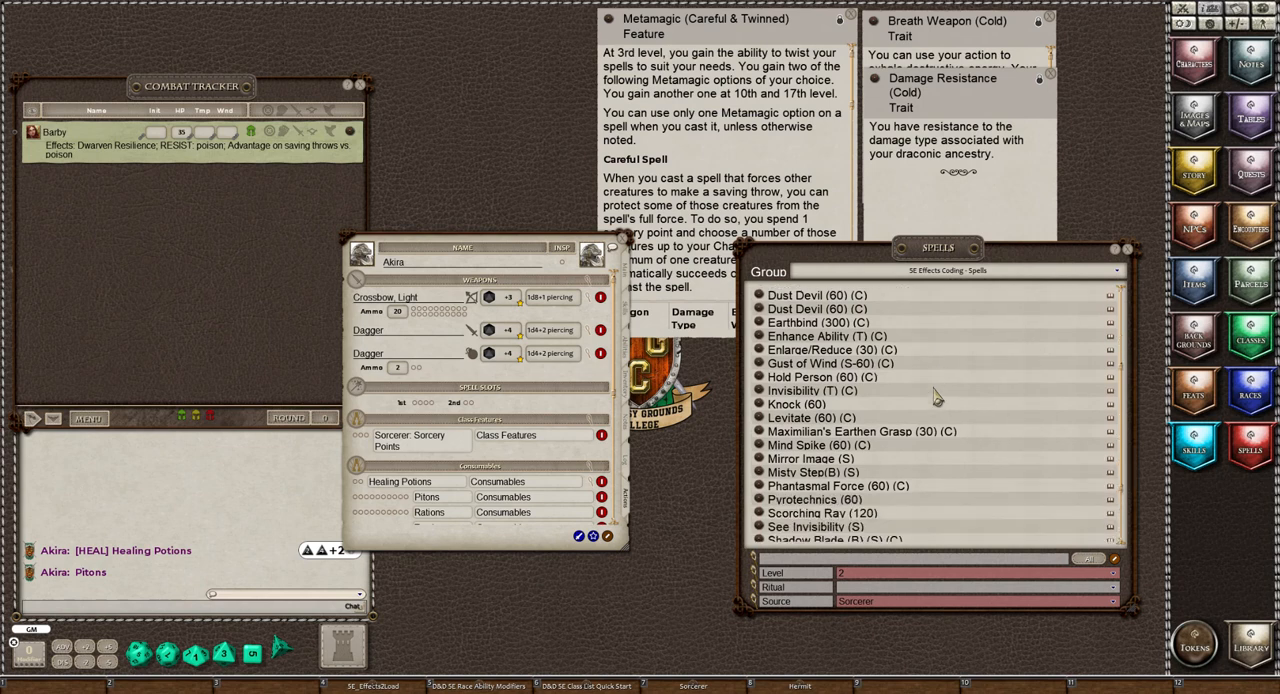
scroll(935, 397, "down", 4)
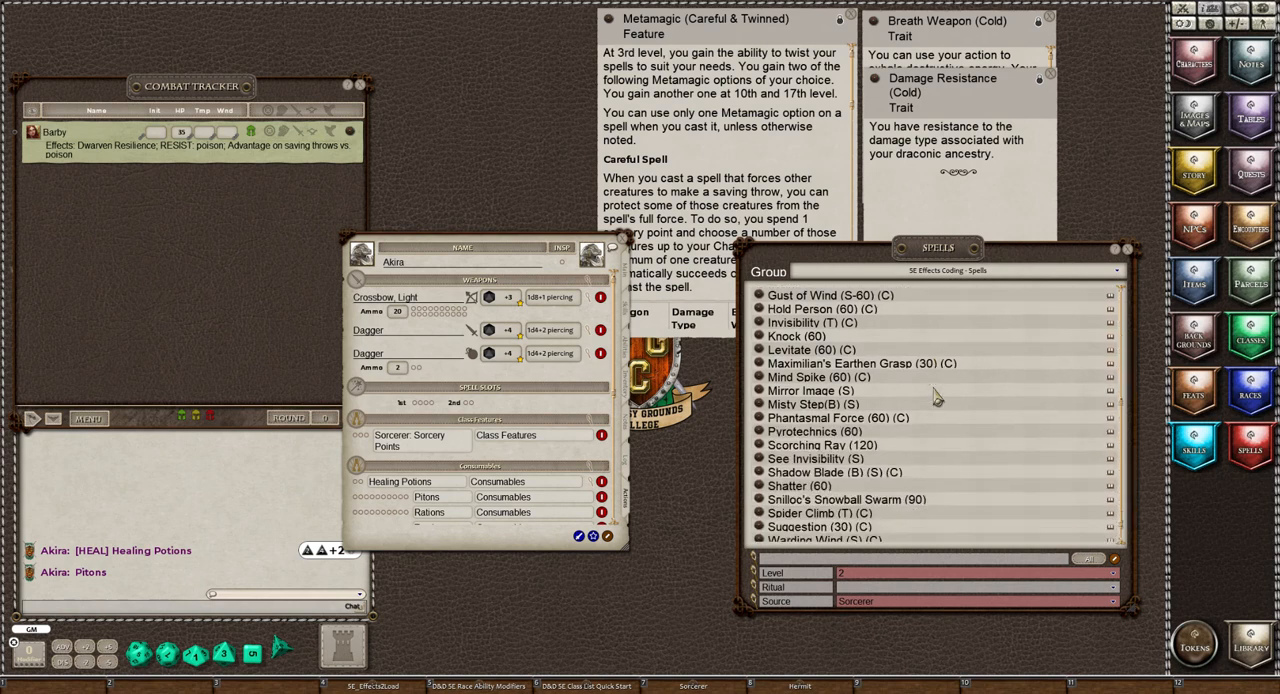
scroll(935, 397, "down", 1)
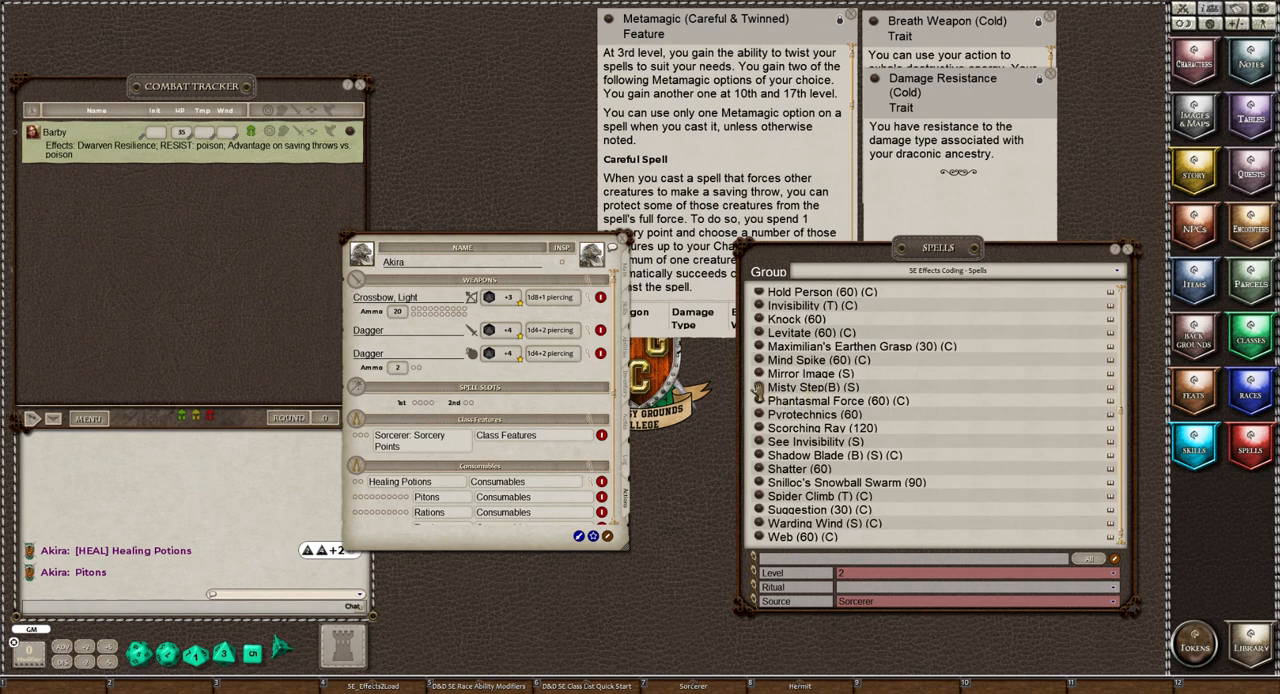
left_click_drag(759, 392, 418, 408)
Review the Scorching Ray (120) spell record, add the spell to Akira's actions and close the record
scroll(943, 451, "down", 1)
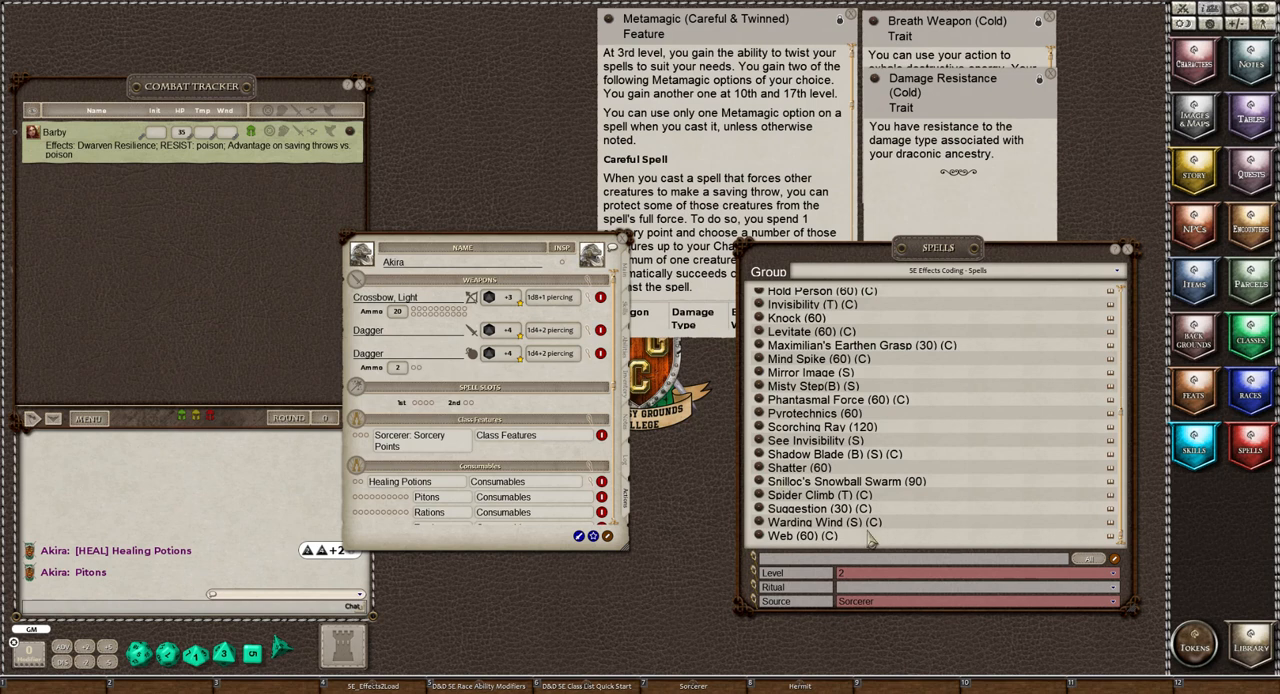
scroll(868, 538, "up", 3)
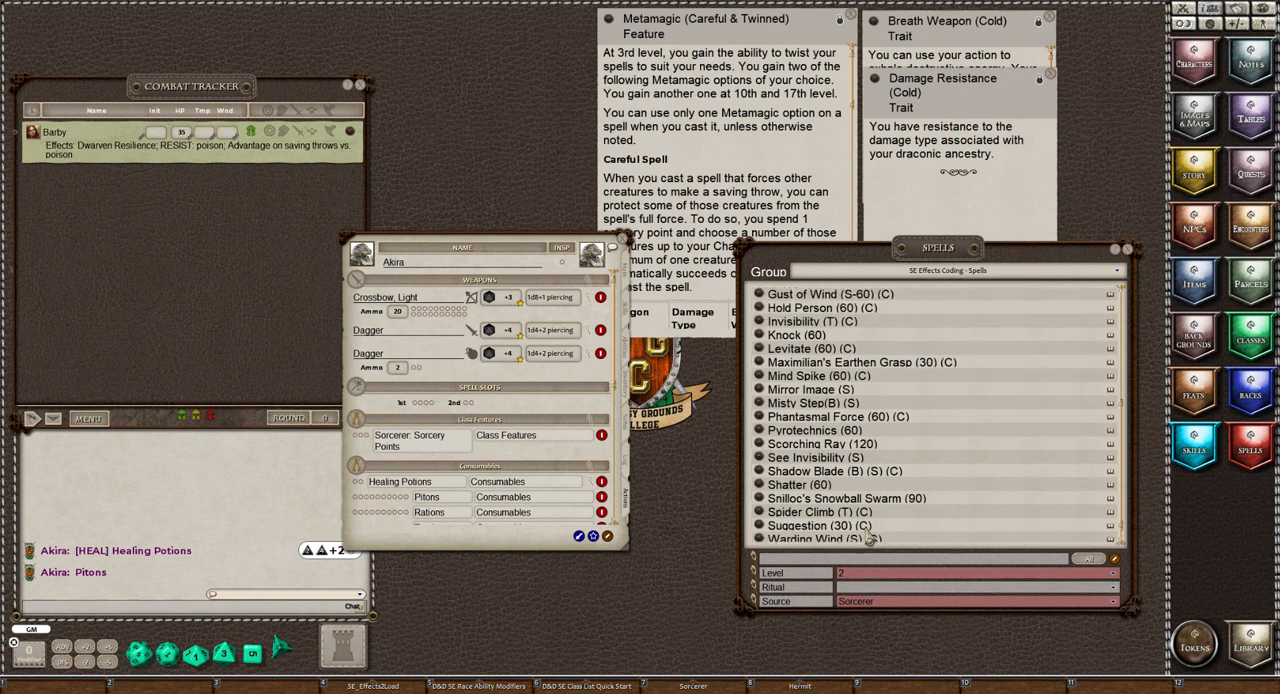
scroll(868, 538, "down", 3)
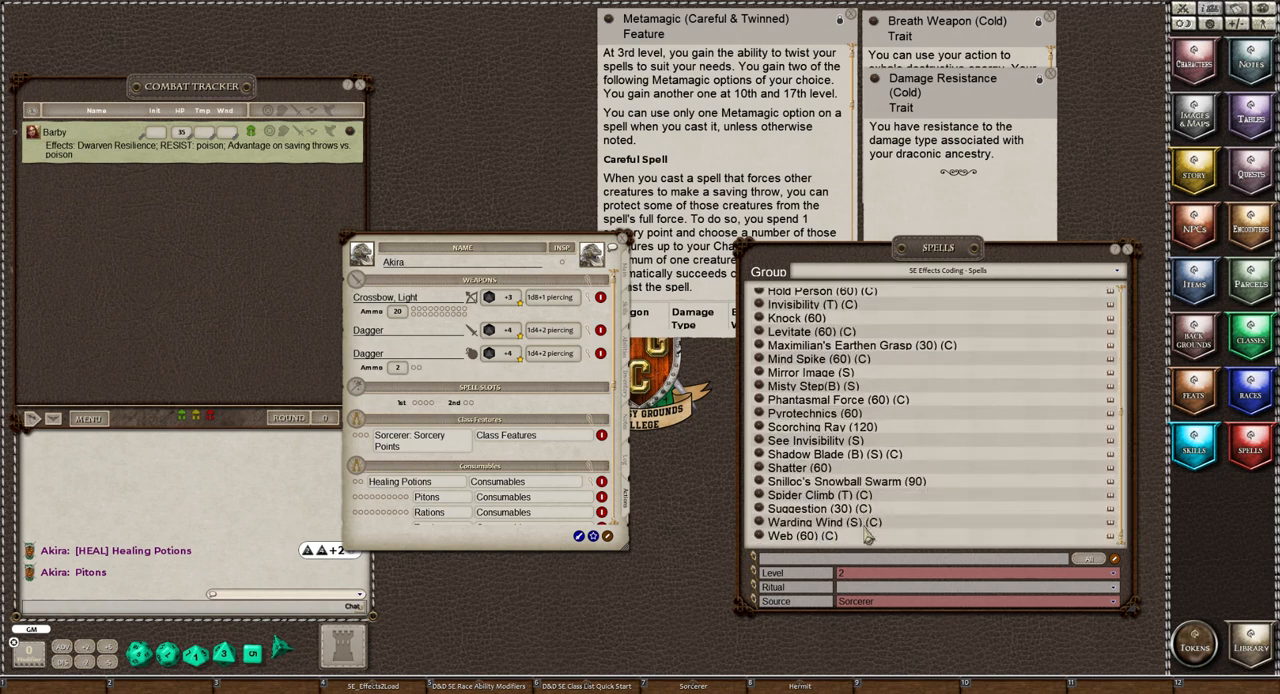
left_click(762, 430)
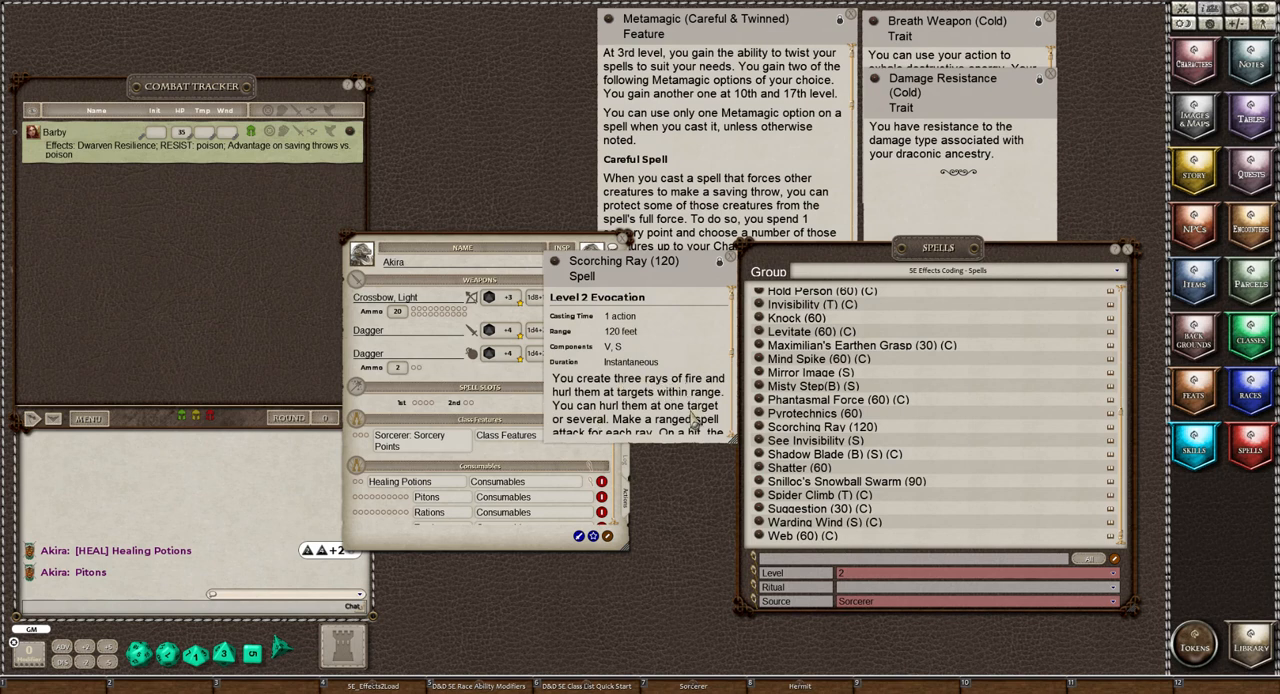
scroll(691, 418, "down", 2)
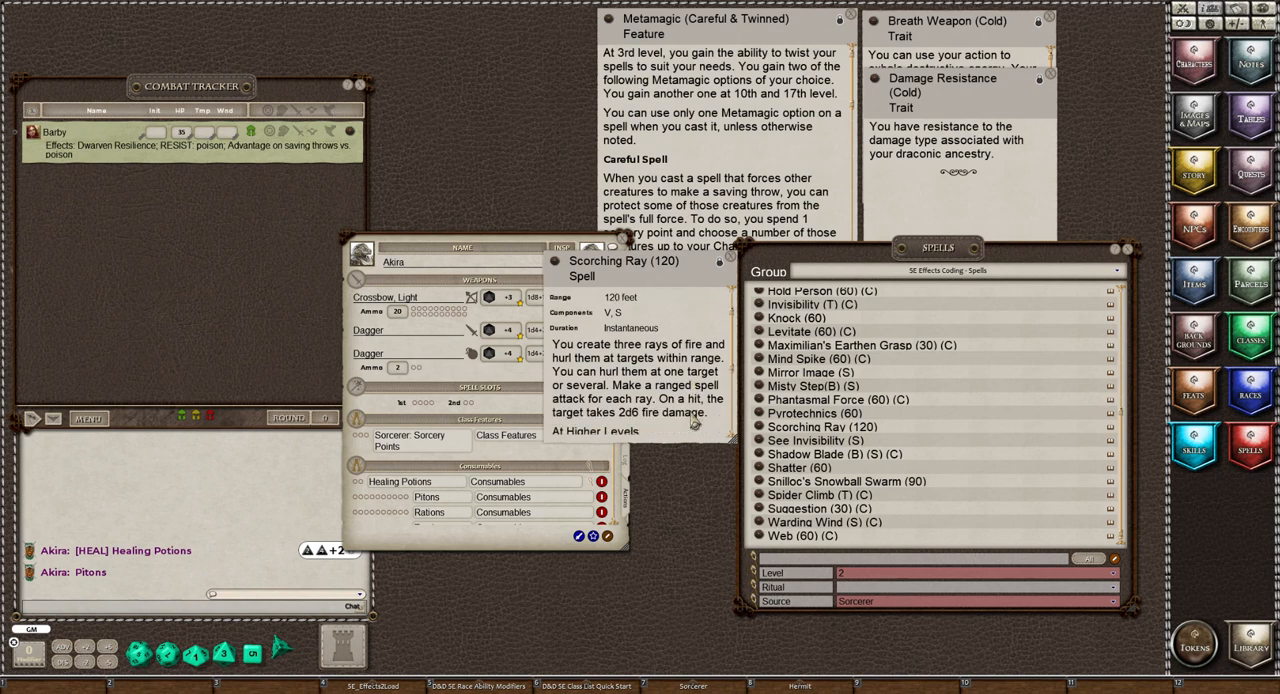
scroll(694, 423, "down", 3)
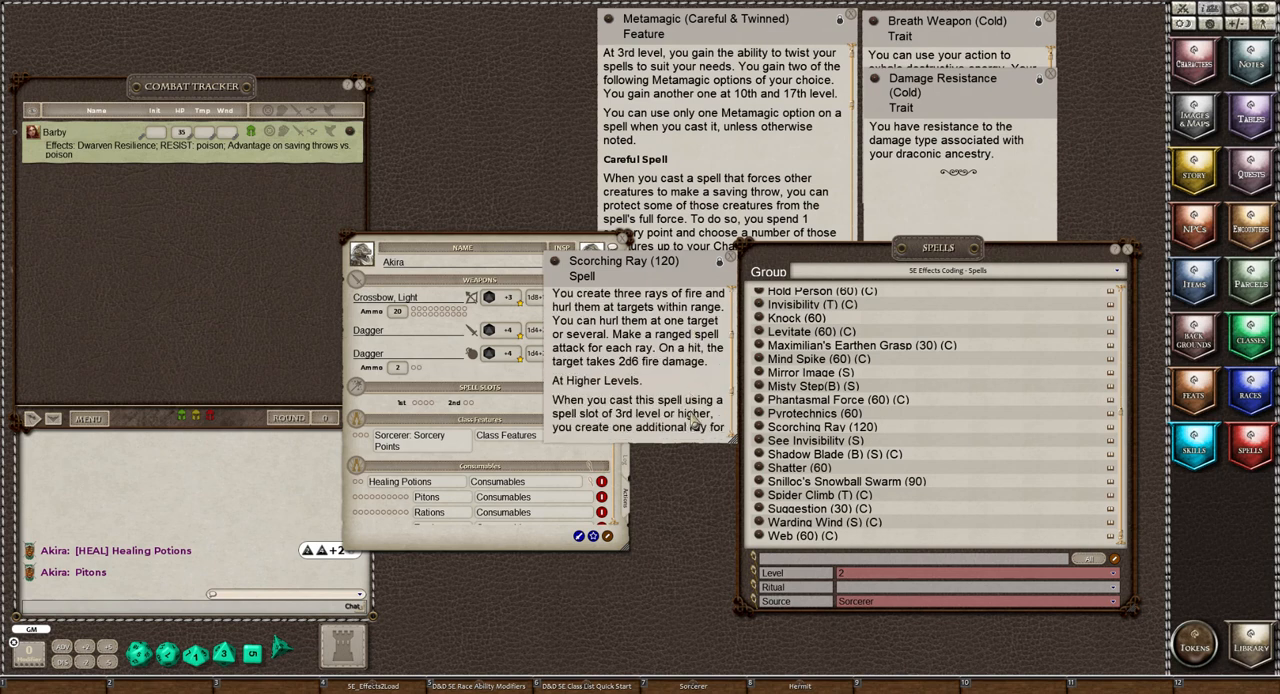
scroll(661, 395, "down", 2)
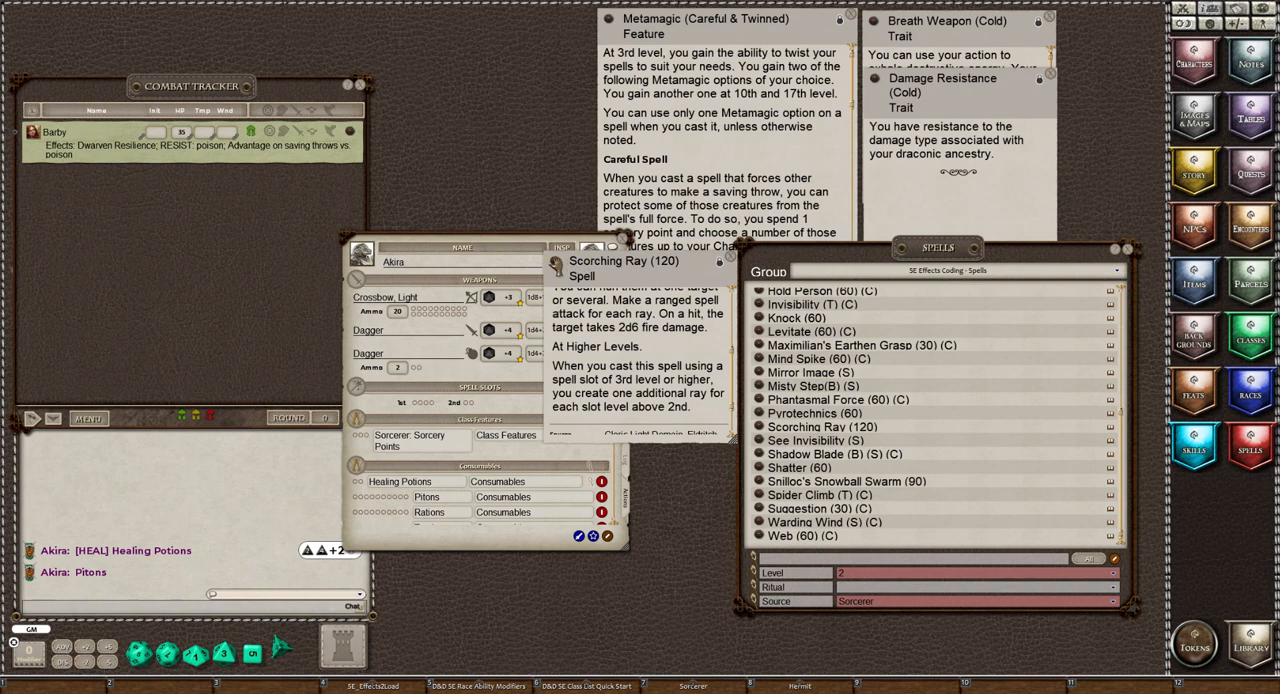
left_click(730, 256)
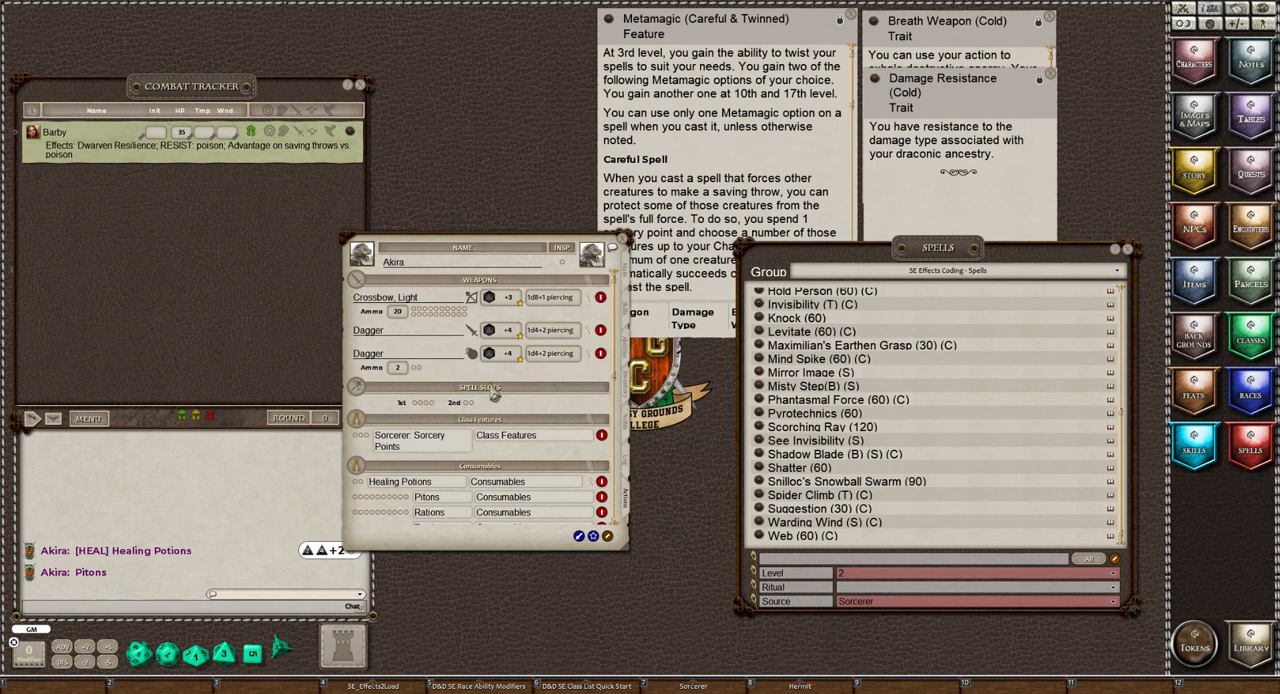
Check the attack and damage entries of Scorching Ray (120) among Akira's level 2 spells and collapse them
scroll(493, 395, "down", 2)
scroll(493, 395, "down", 7)
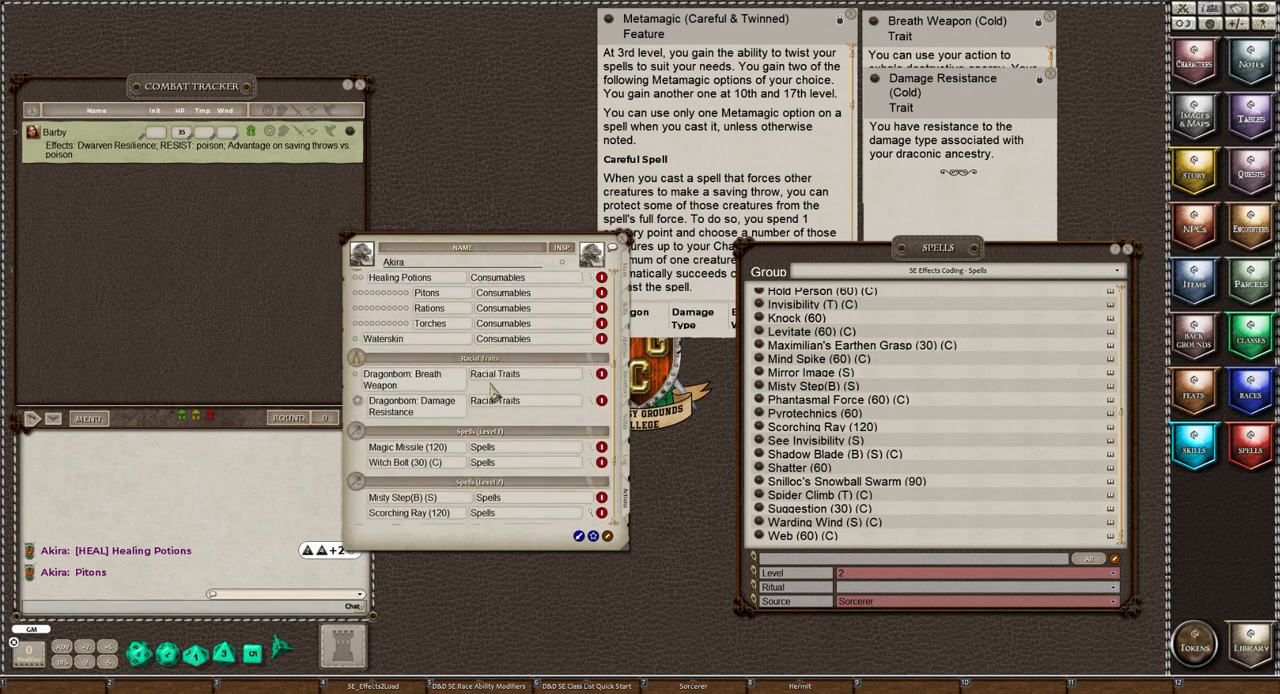
scroll(493, 390, "down", 2)
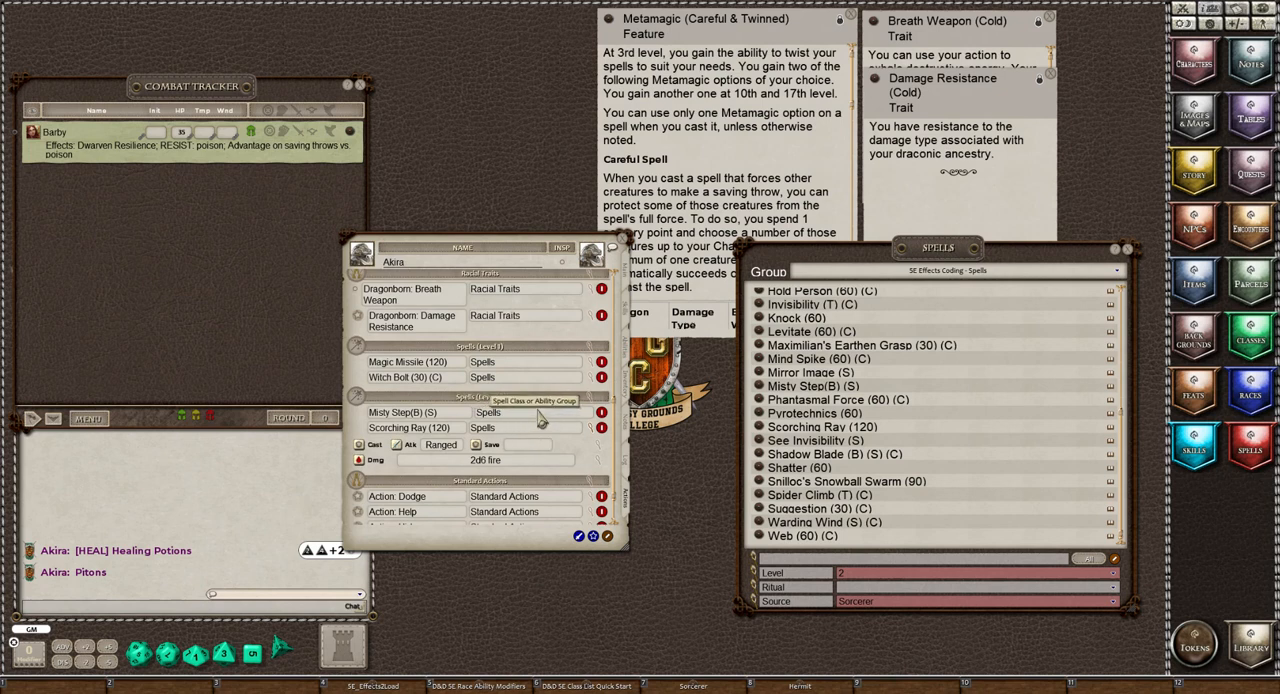
left_click(591, 428)
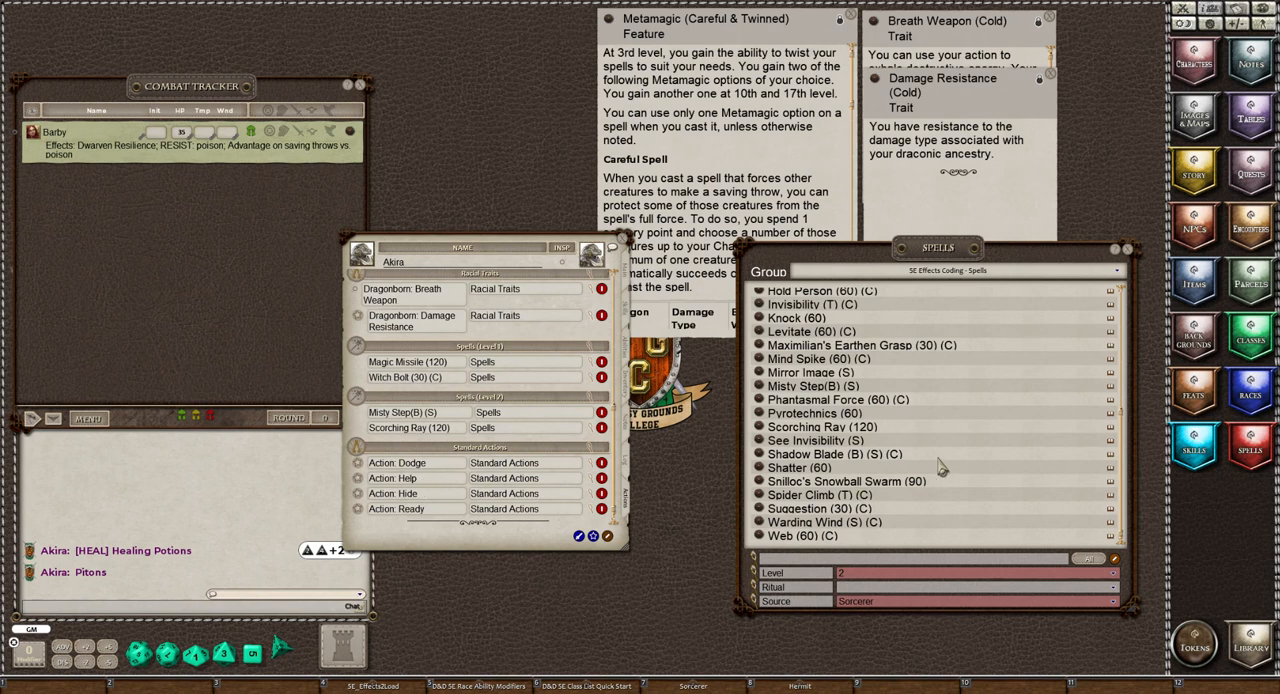
Look through the level 2 Sorcerer spells for further choices and compare them with the spells on Akira's sheet
scroll(940, 453, "up", 5)
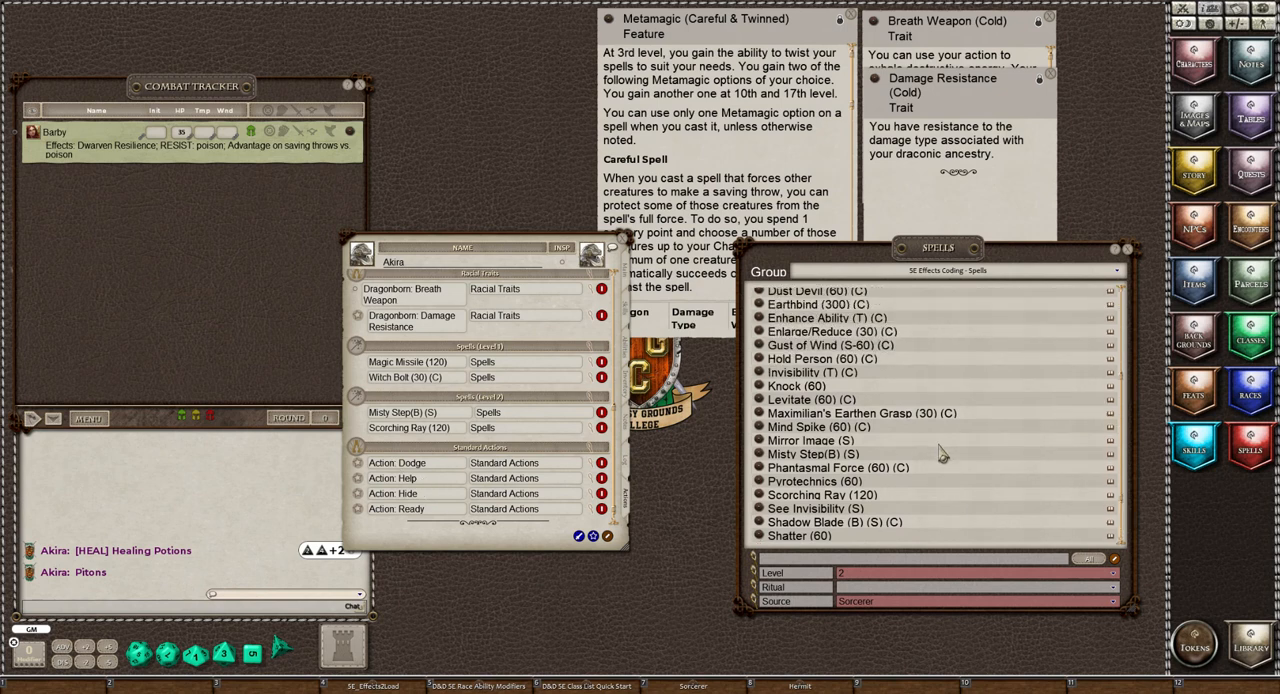
scroll(940, 453, "up", 2)
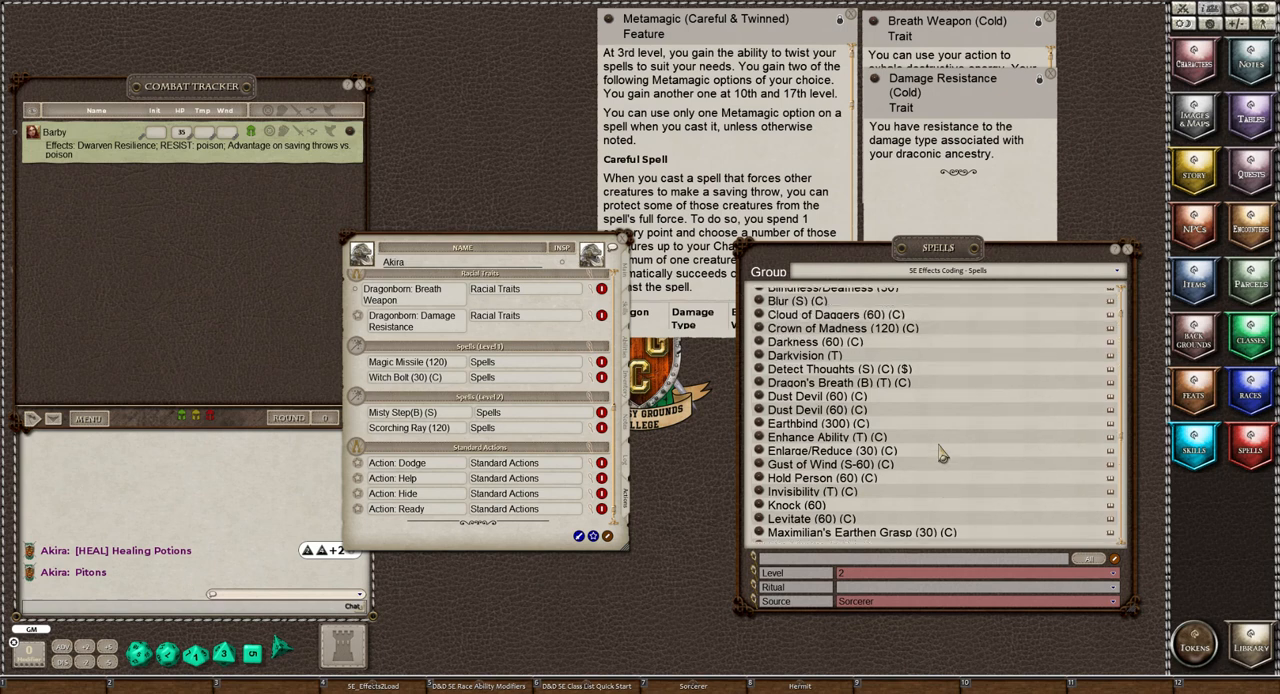
scroll(940, 453, "up", 2)
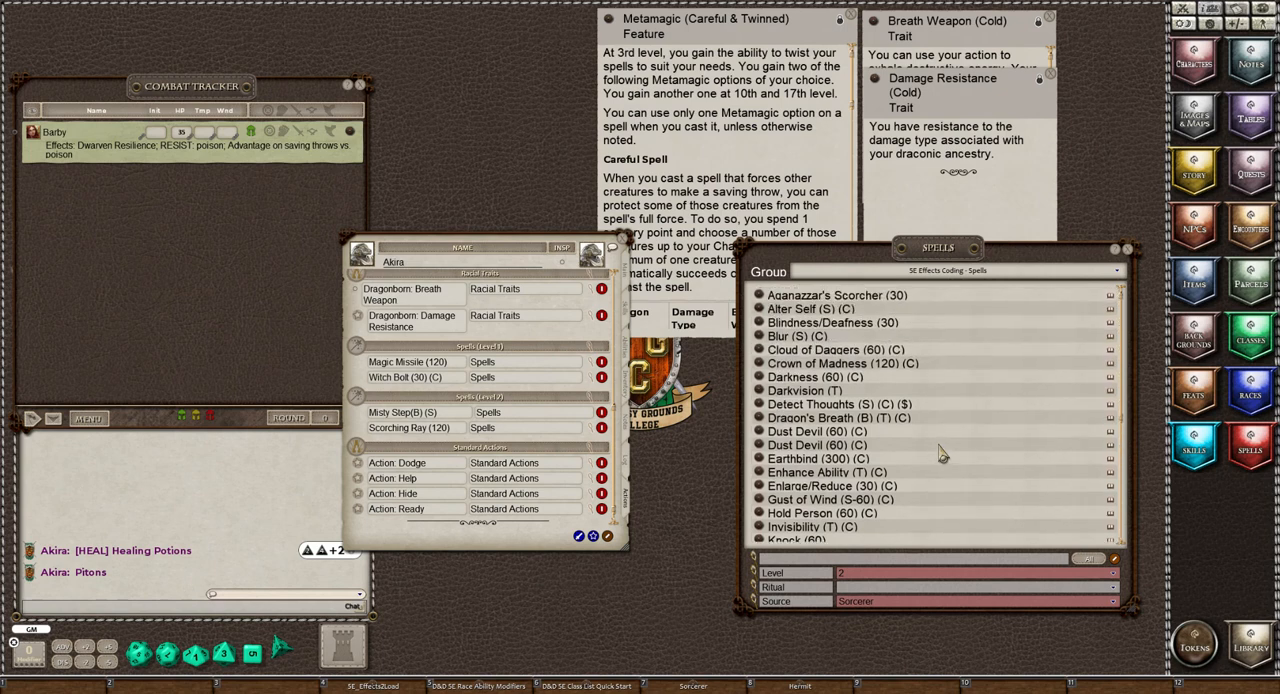
scroll(940, 453, "down", 3)
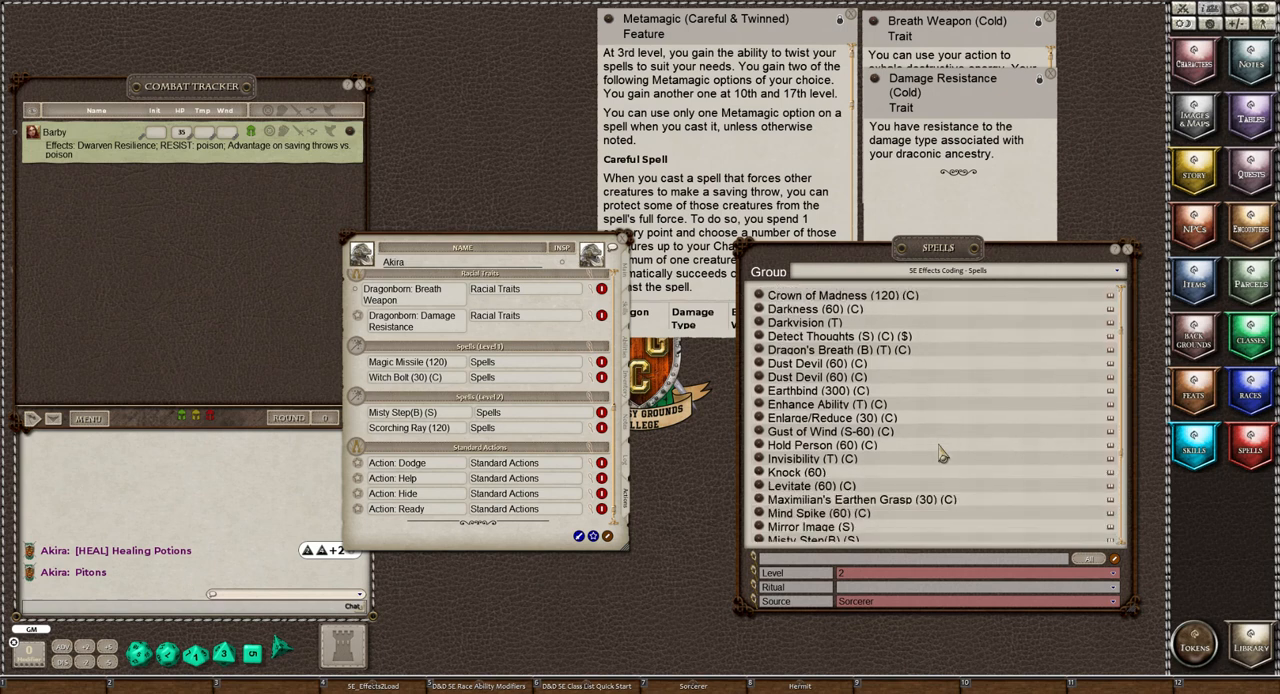
scroll(940, 453, "down", 3)
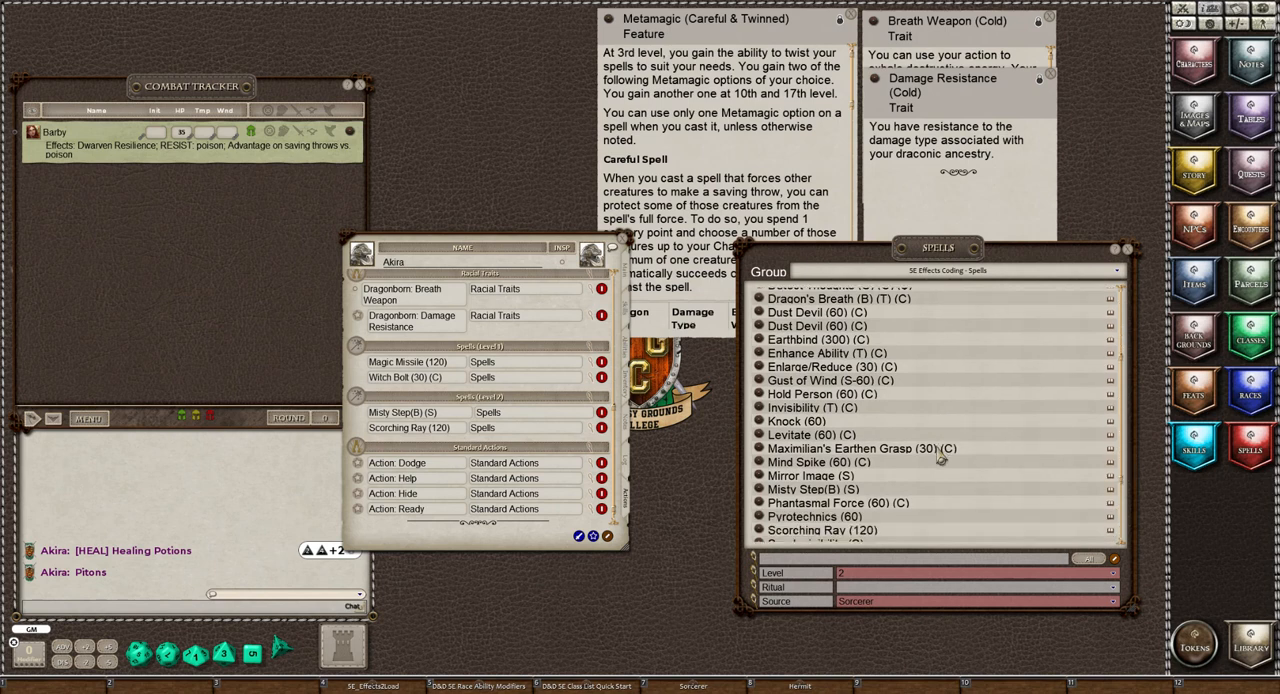
scroll(940, 455, "down", 3)
scroll(940, 455, "down", 2)
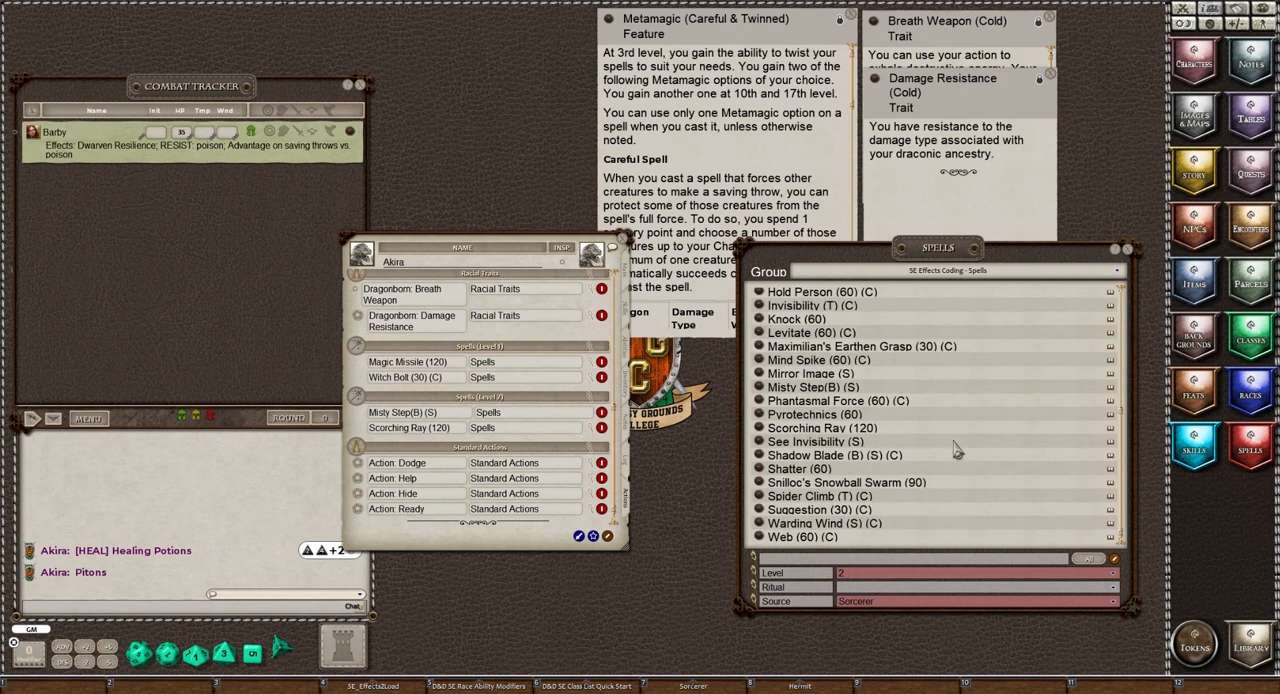
scroll(985, 460, "down", 1)
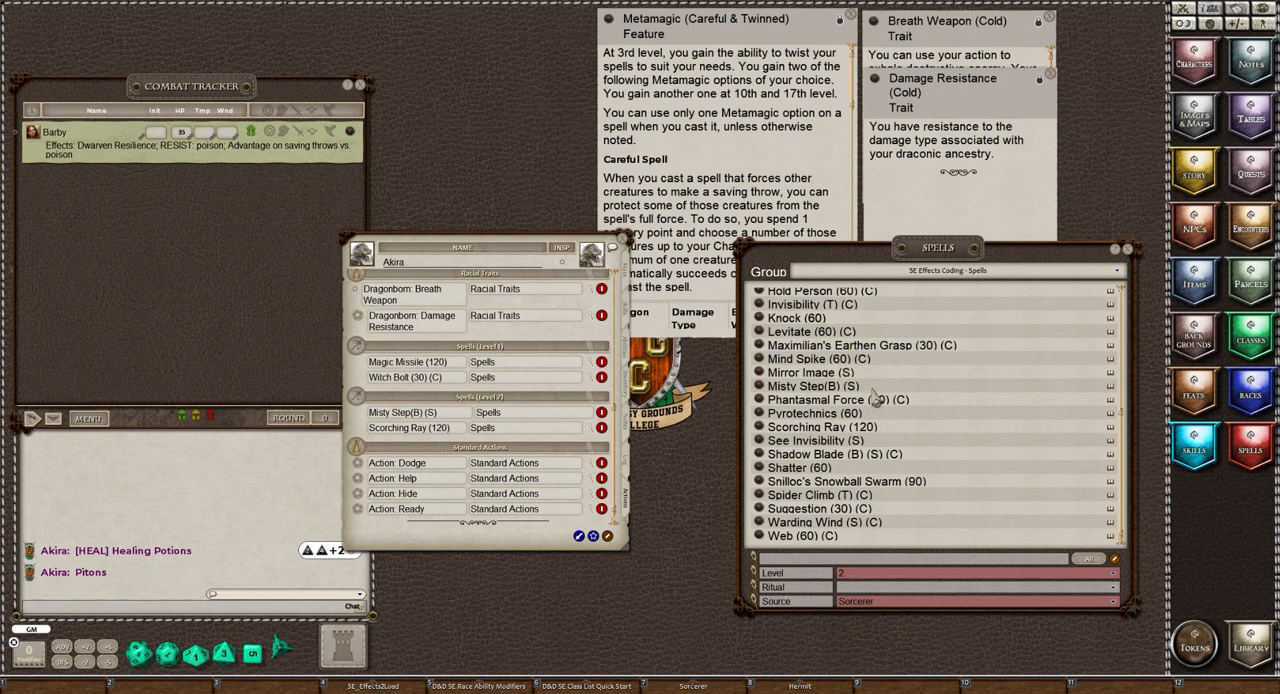
scroll(924, 446, "up", 2)
scroll(924, 446, "up", 2)
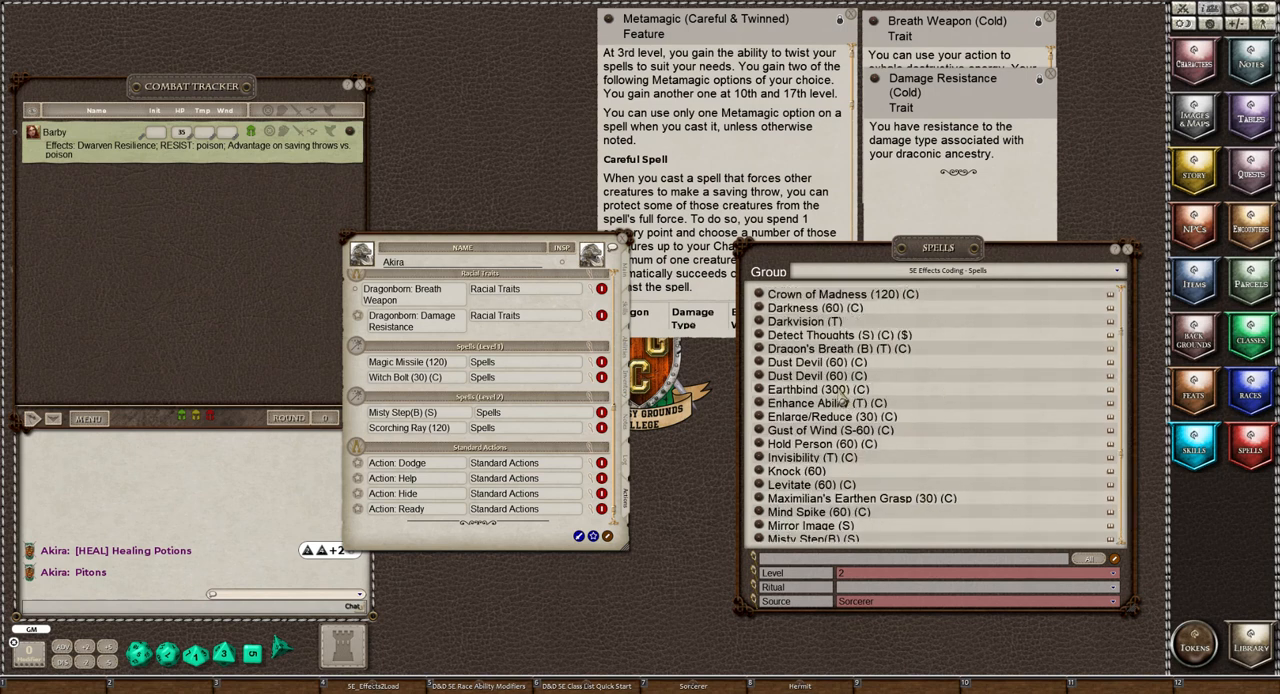
scroll(905, 440, "up", 2)
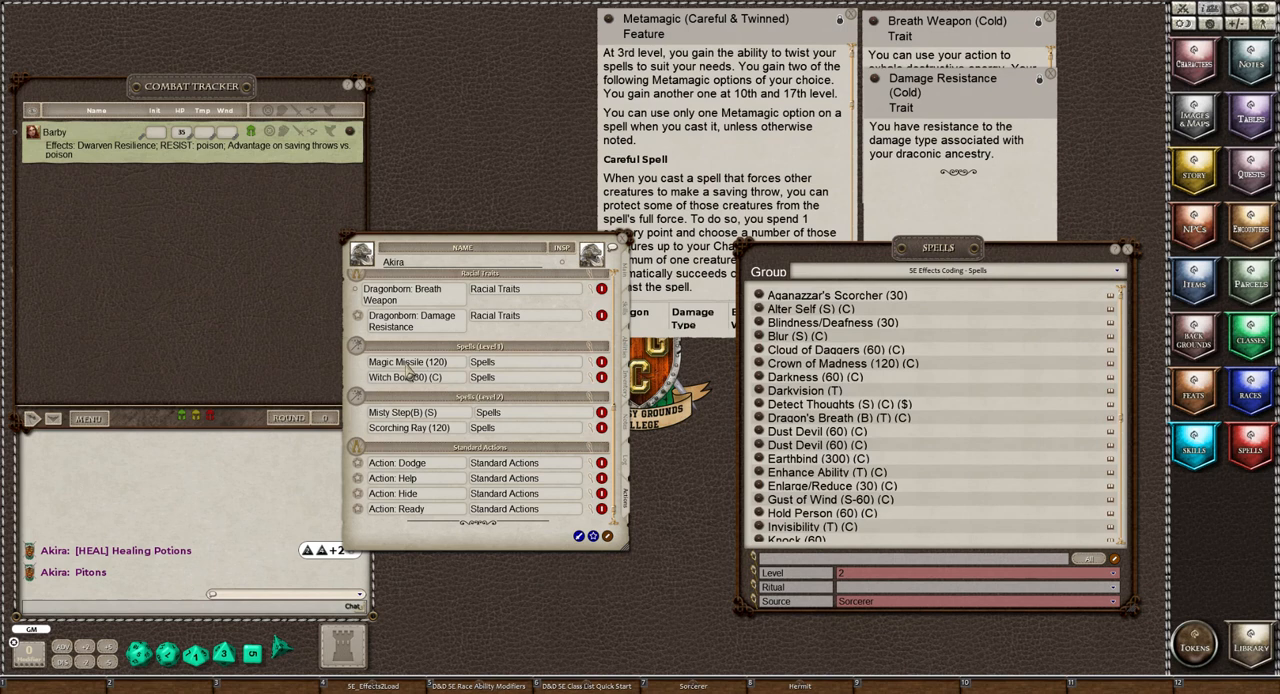
scroll(408, 368, "down", 1)
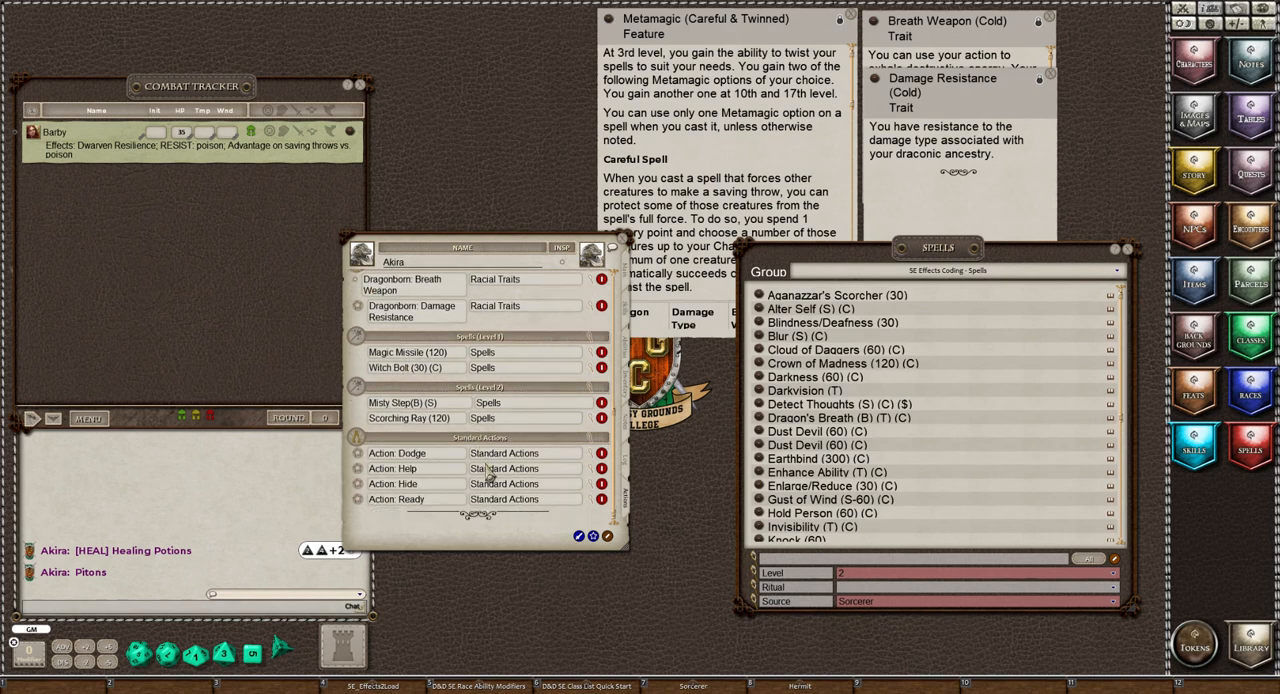
Add Akira to the combat tracker alongside Barby
scroll(489, 473, "up", 5)
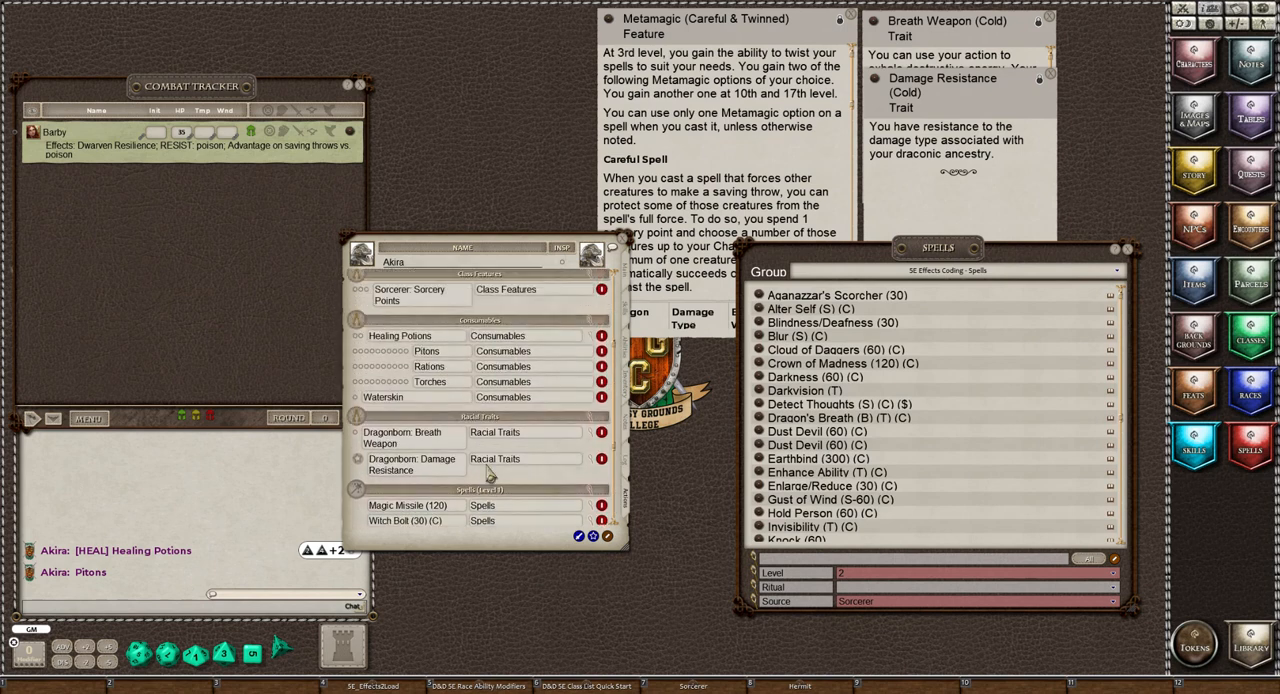
scroll(491, 473, "up", 1)
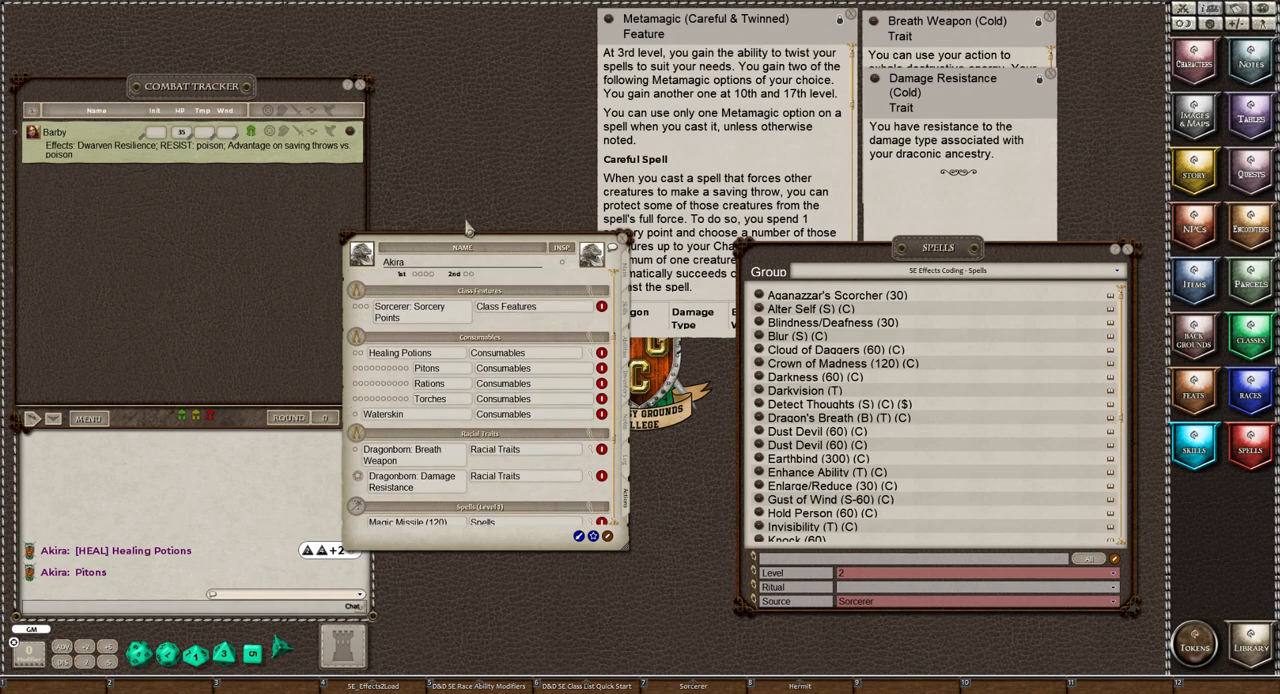
left_click_drag(470, 242, 113, 197)
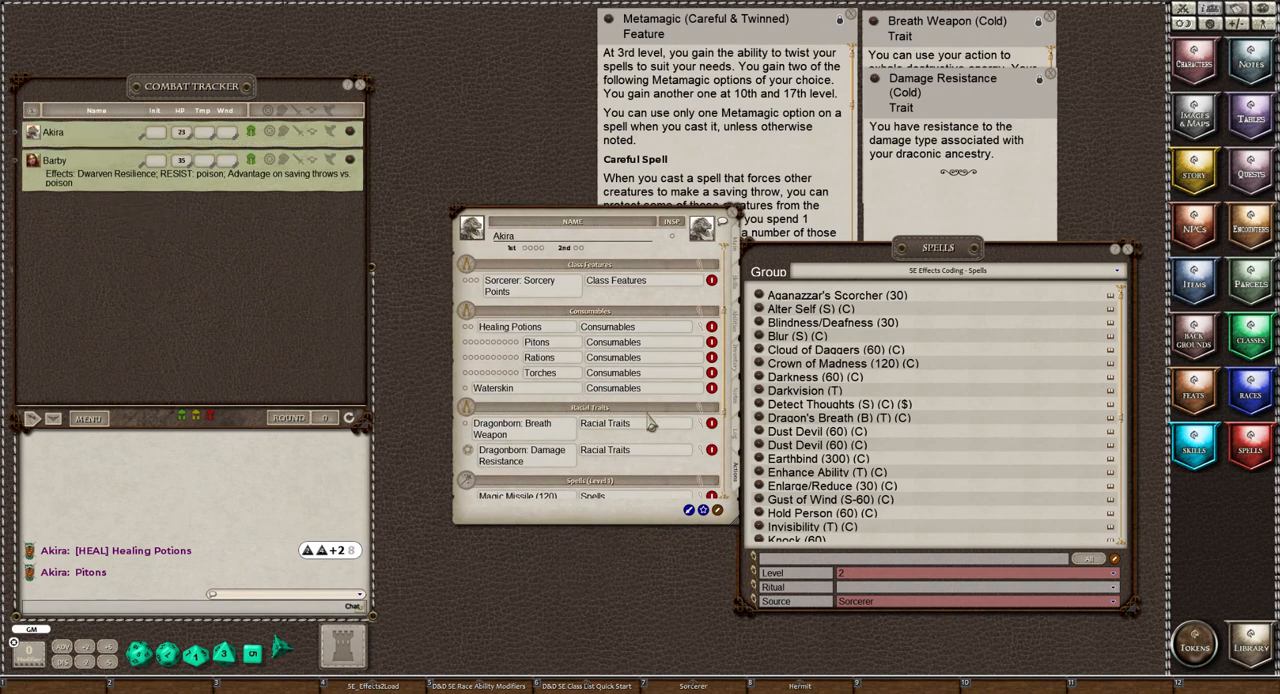
Apply the Dragonborn Damage Resistance effect (RESIST: cold) from Akira's racial traits to Akira in the combat tracker and collapse the trait's details
scroll(650, 425, "down", 1)
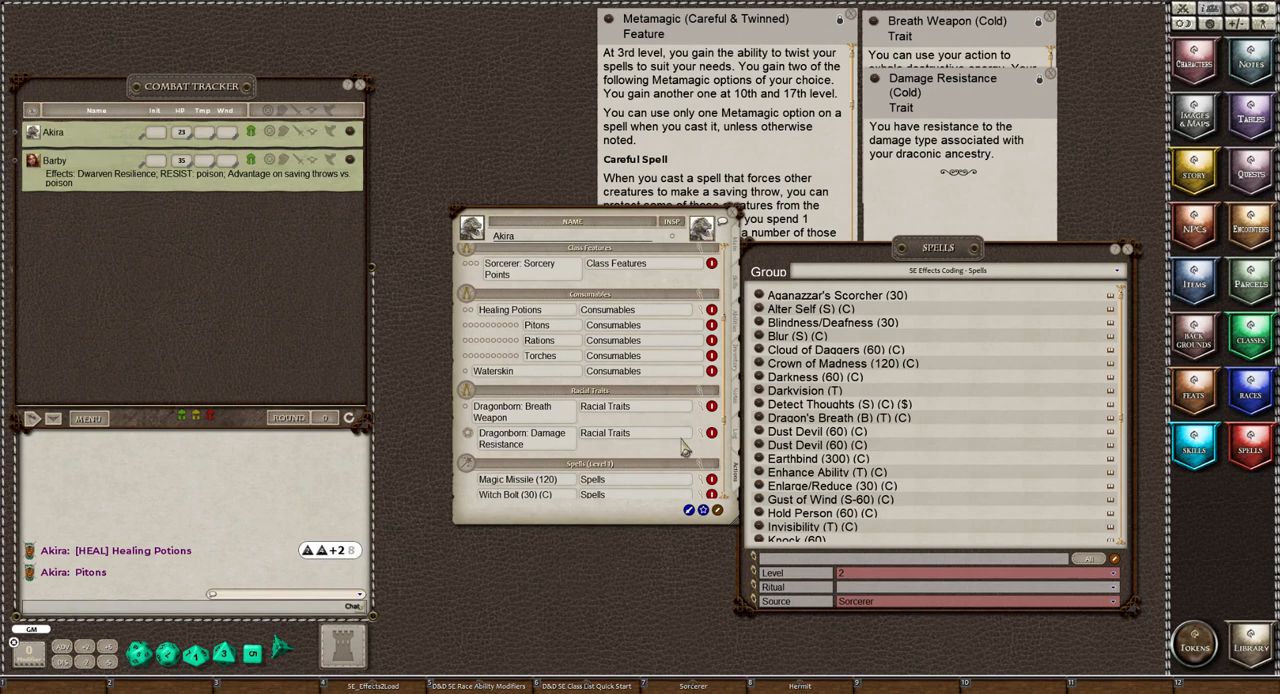
left_click(704, 415)
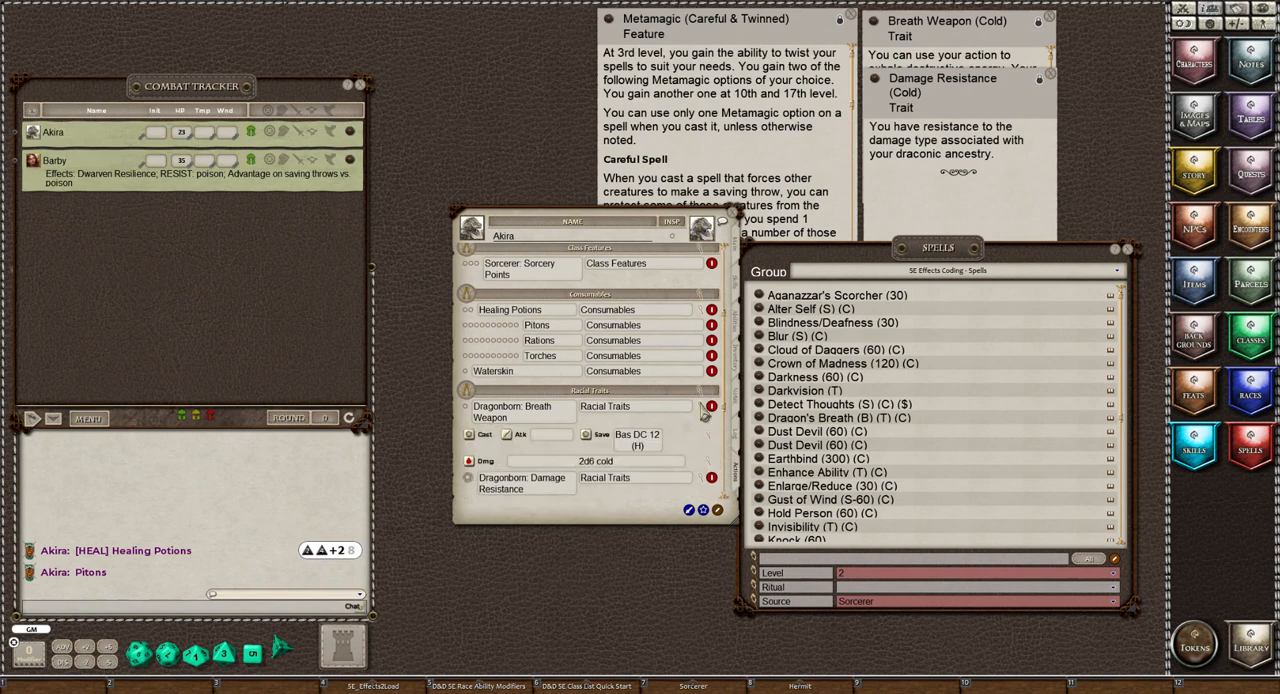
left_click(704, 415)
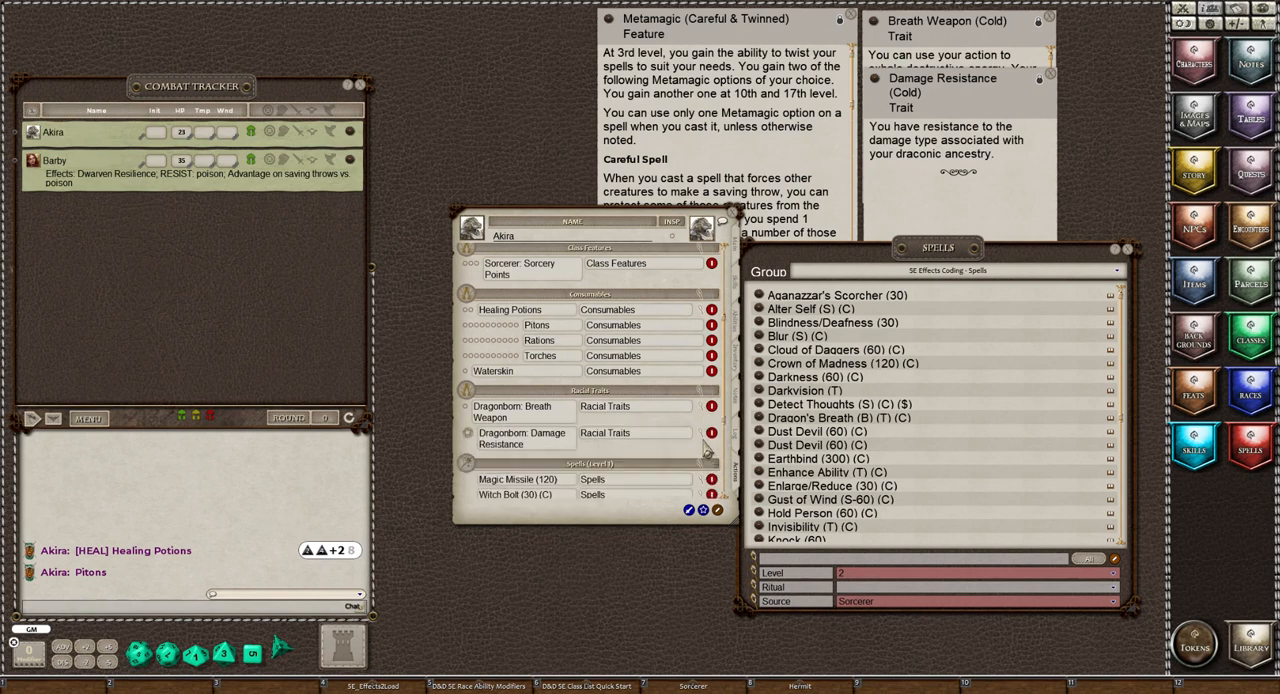
left_click(704, 440)
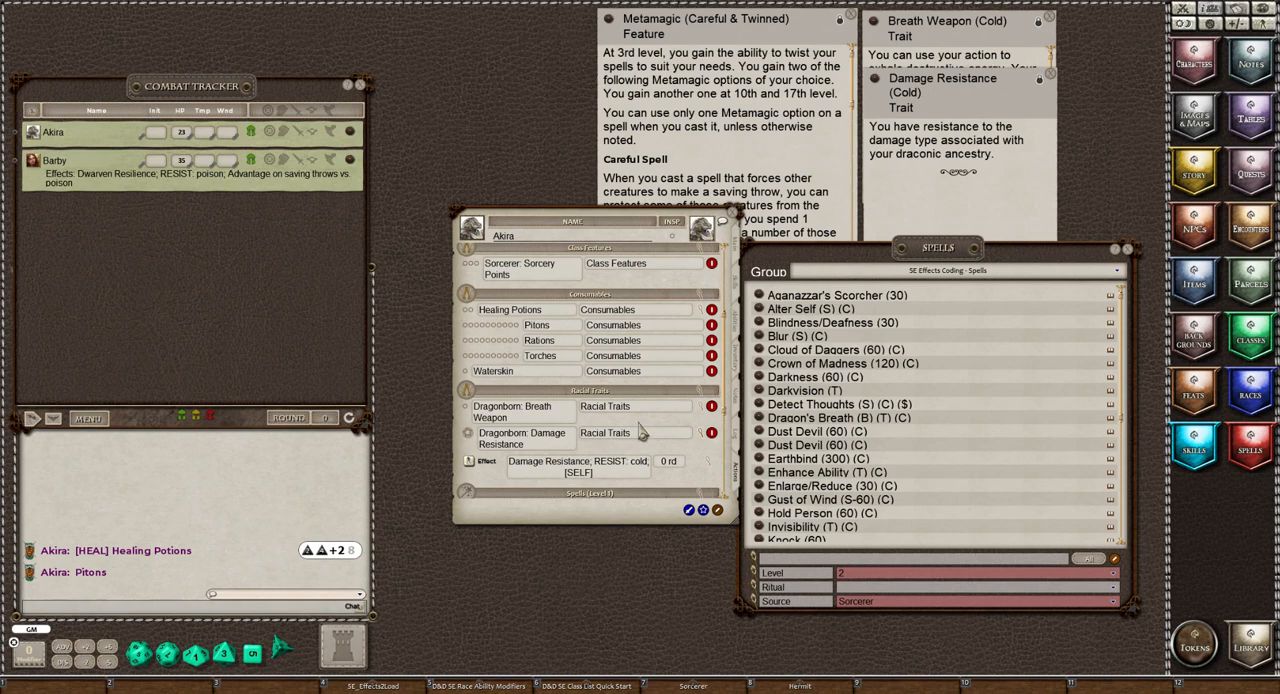
scroll(643, 430, "down", 1)
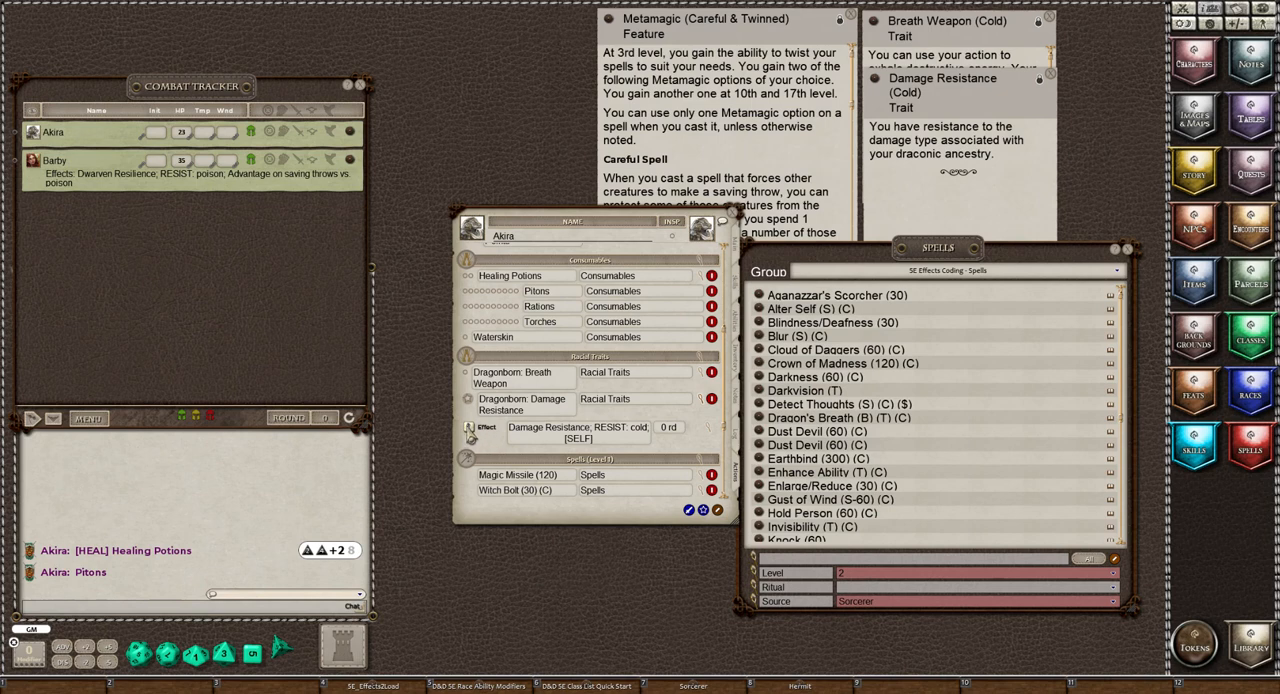
left_click_drag(470, 435, 93, 143)
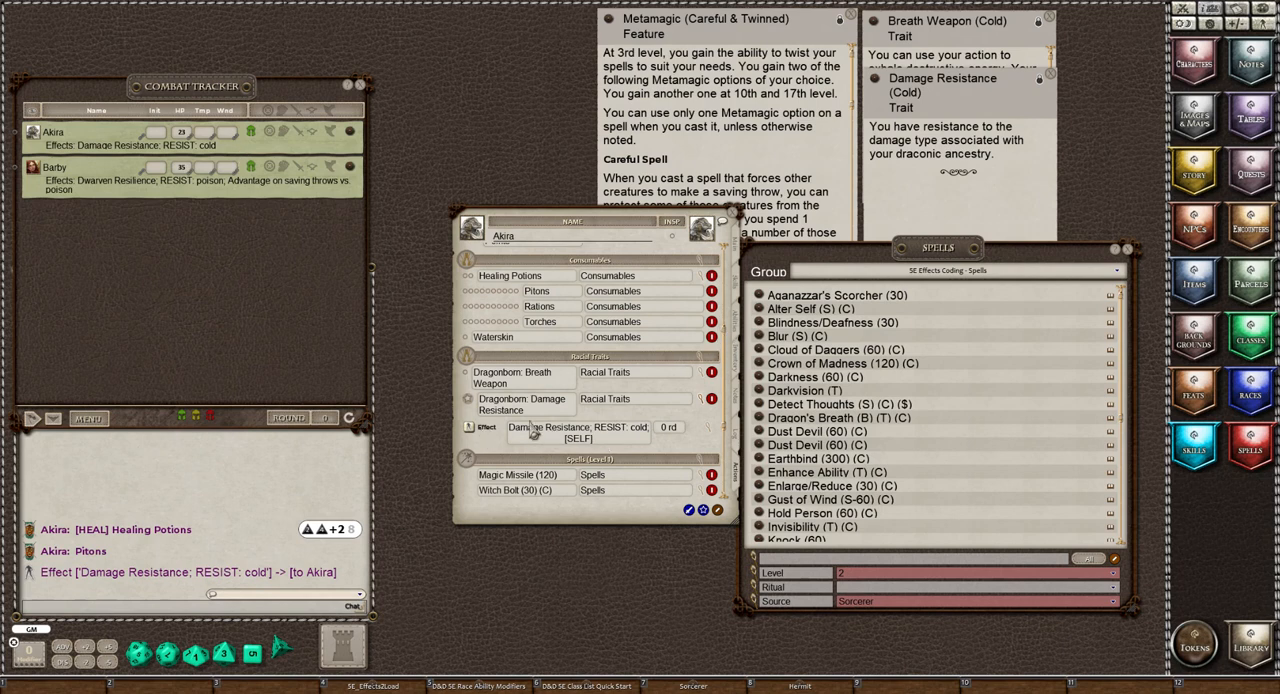
left_click(701, 399)
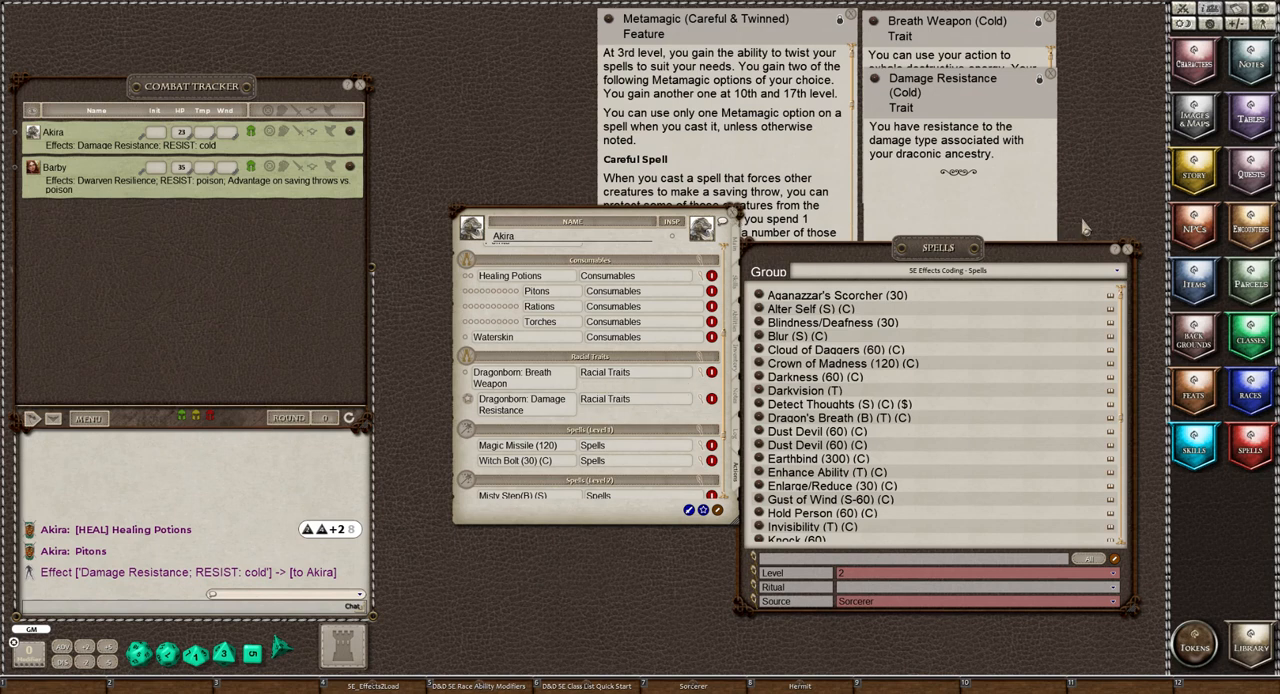
Close the spell list and the Metamagic, Draconic Ancestry, Damage Resistance and Breath Weapon records, keeping Akira's sheet and the combat tracker open
left_click(1128, 249)
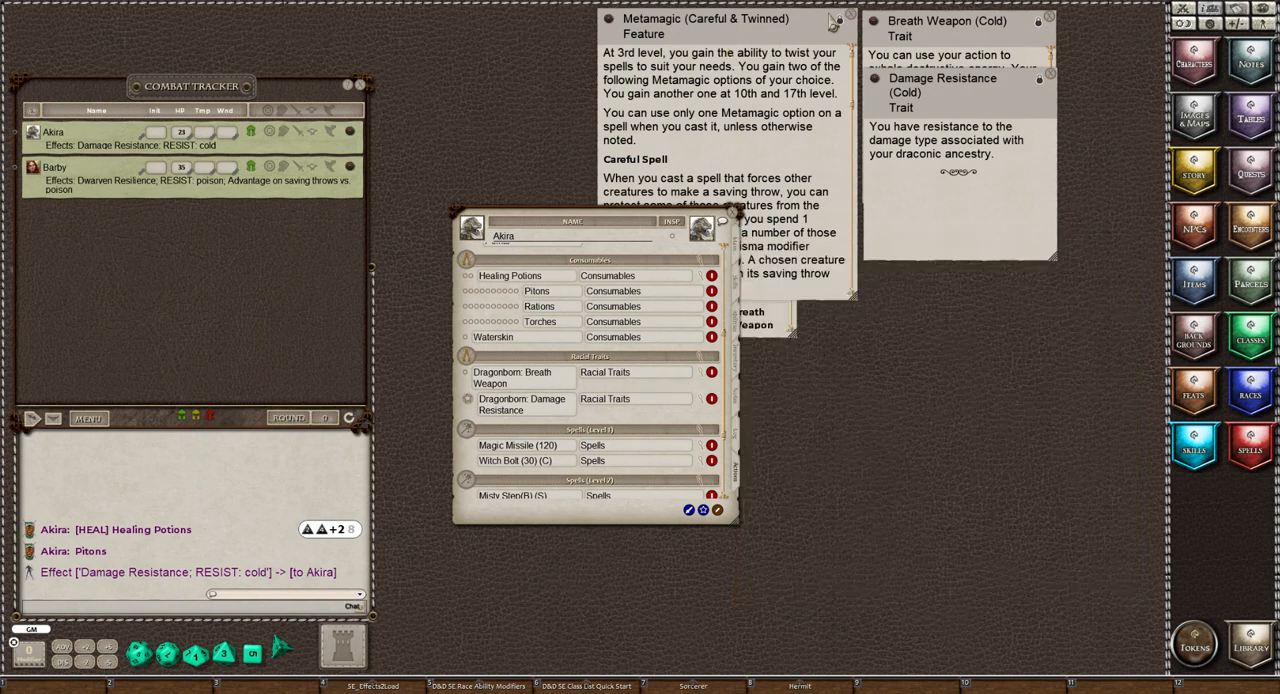
left_click(781, 55)
left_click(849, 19)
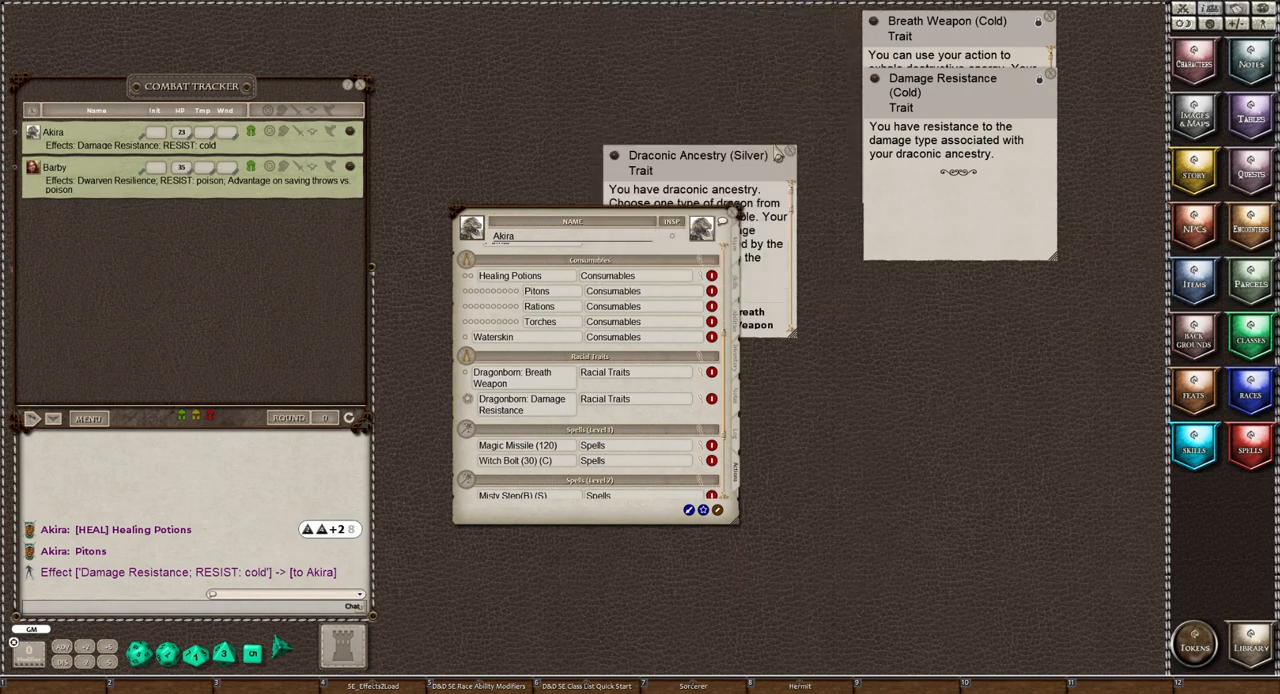
left_click(791, 155)
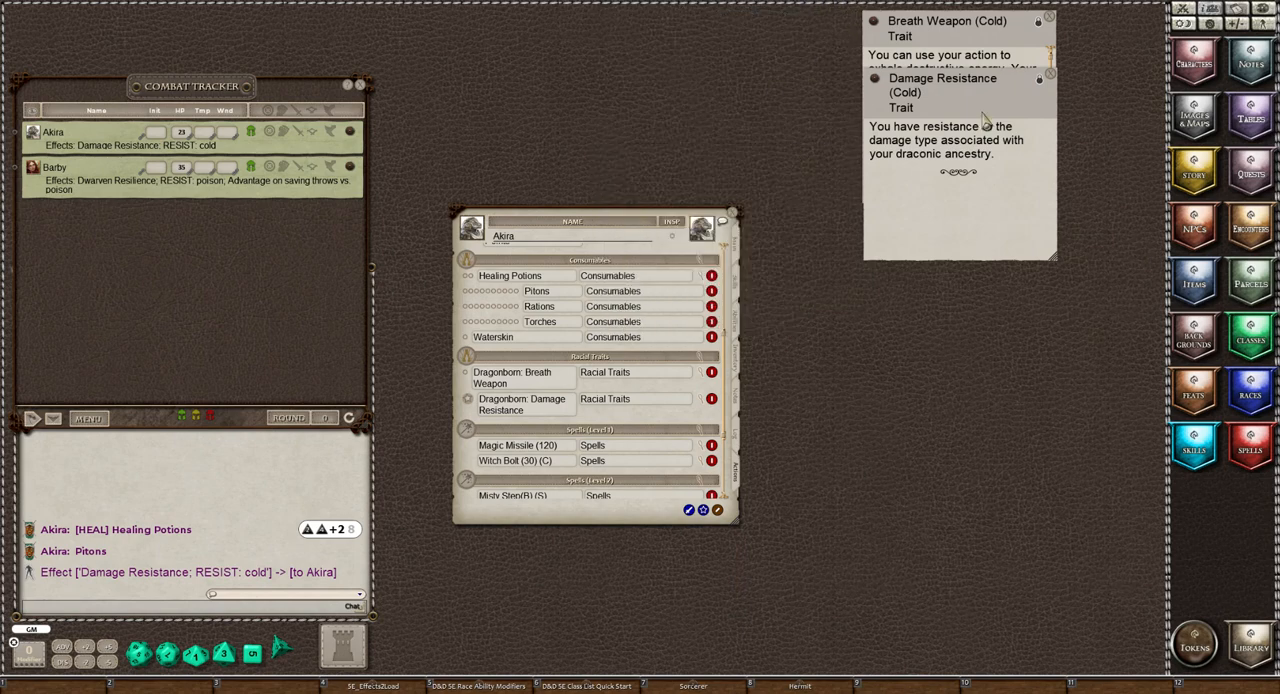
left_click(1048, 74)
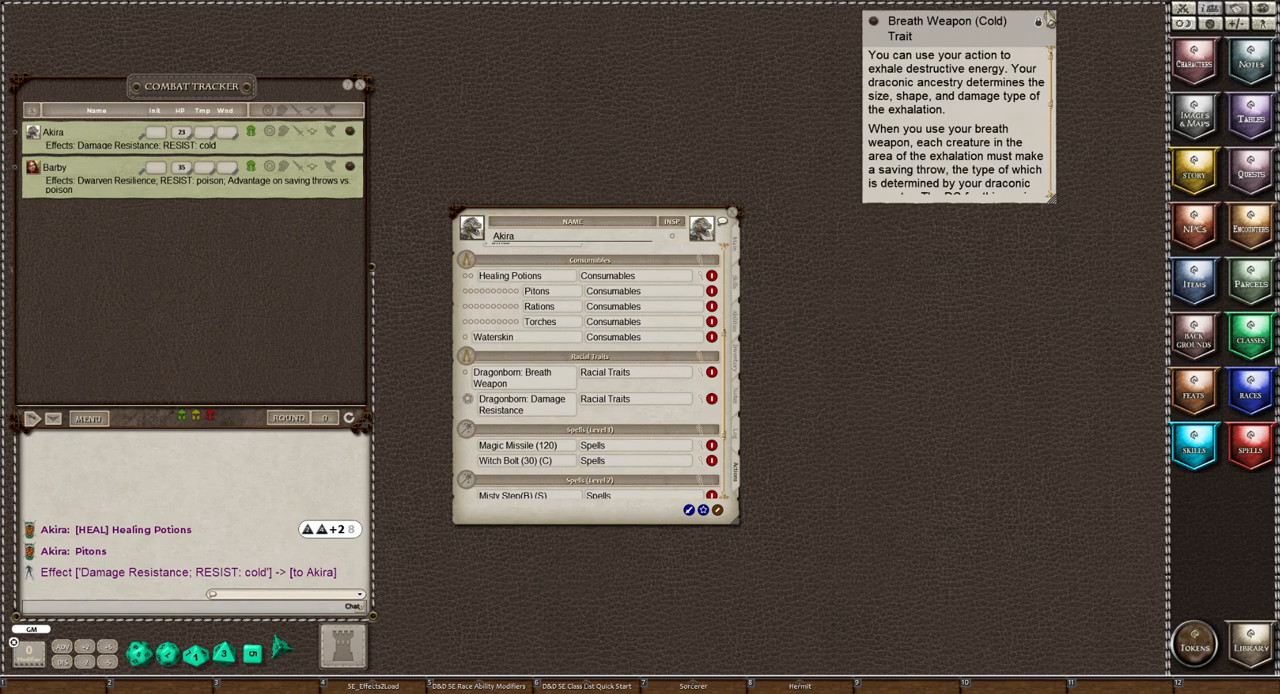
left_click(1049, 20)
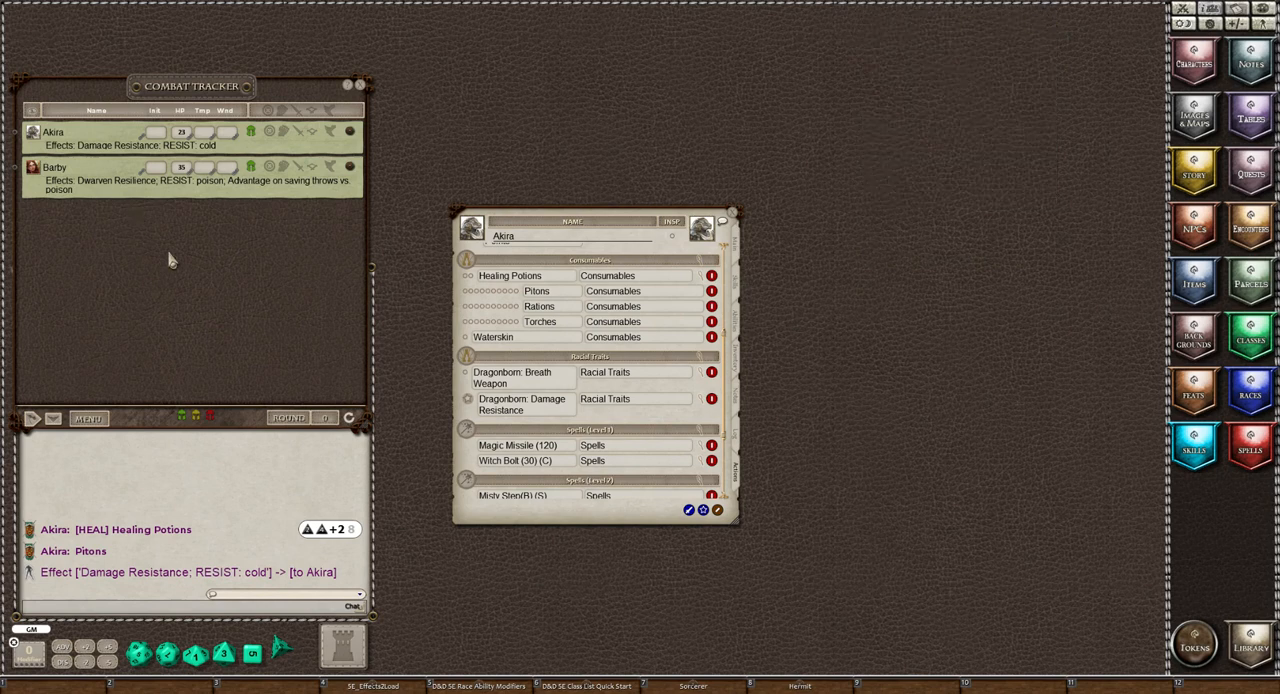
scroll(631, 430, "up", 5)
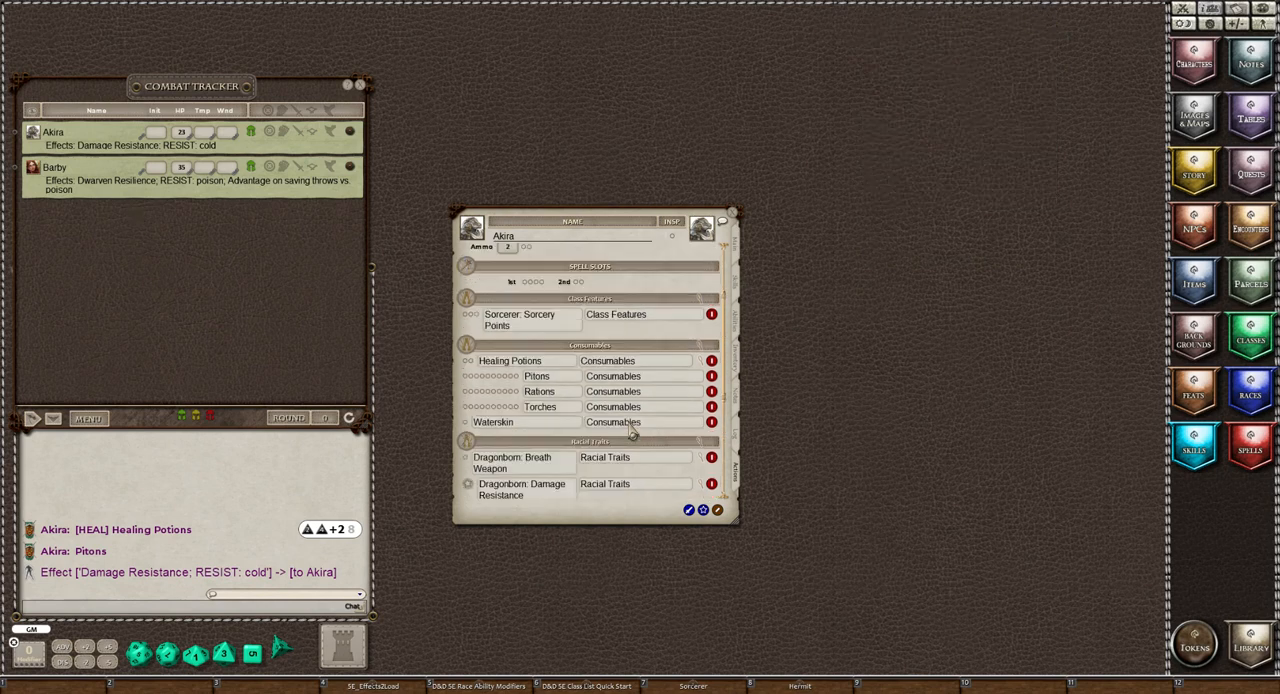